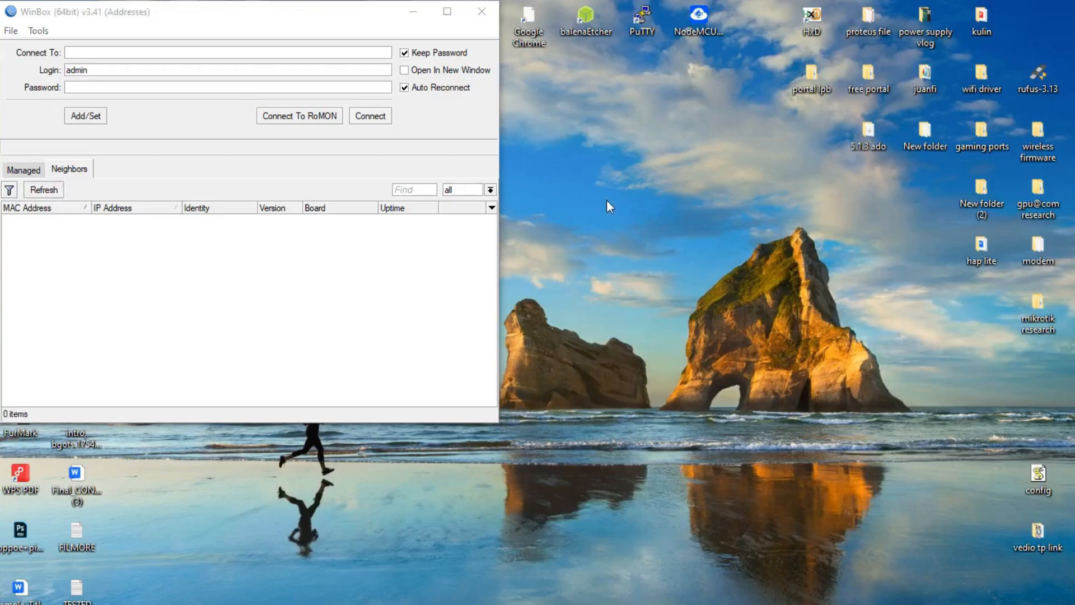
Connect to the hAP lite router, dismiss the advertising popup, and stretch the session window wider on both sides
click(622, 242)
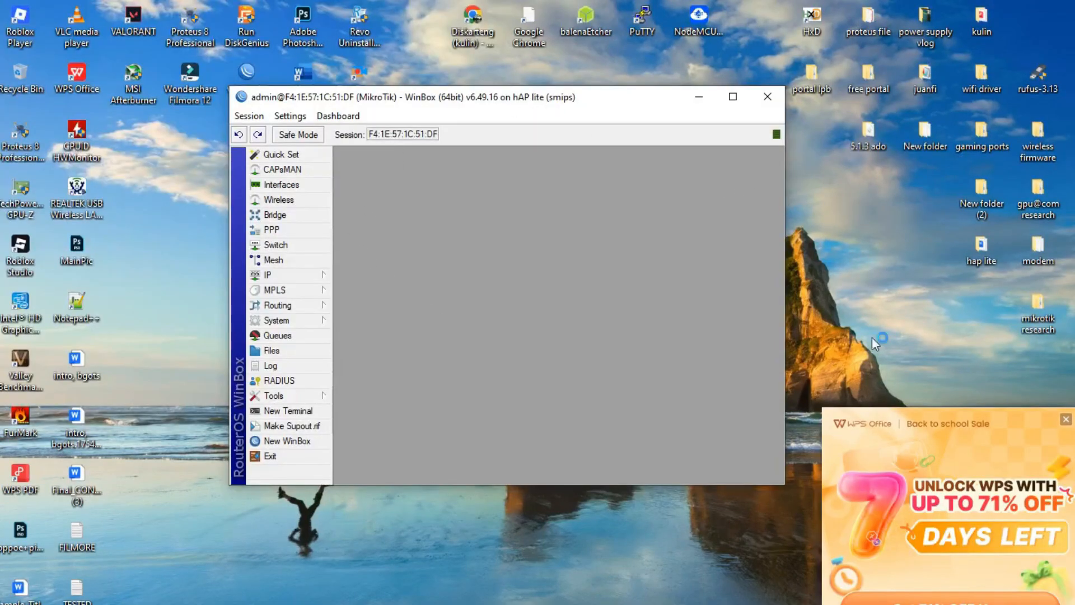
click(1066, 419)
right_click(876, 331)
click(921, 383)
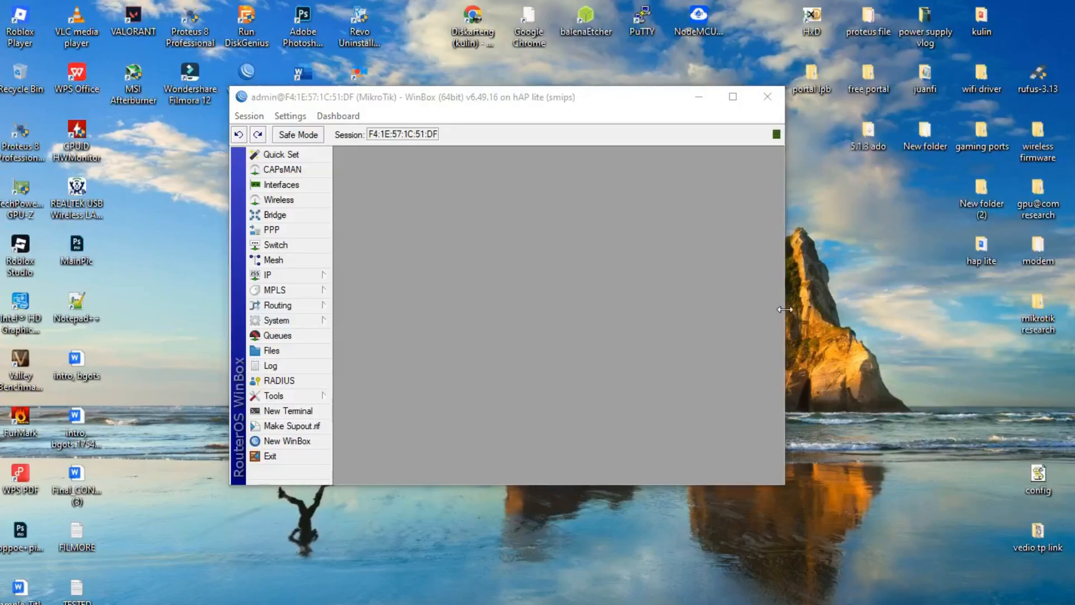
drag(784, 309, 976, 308)
drag(229, 296, 62, 287)
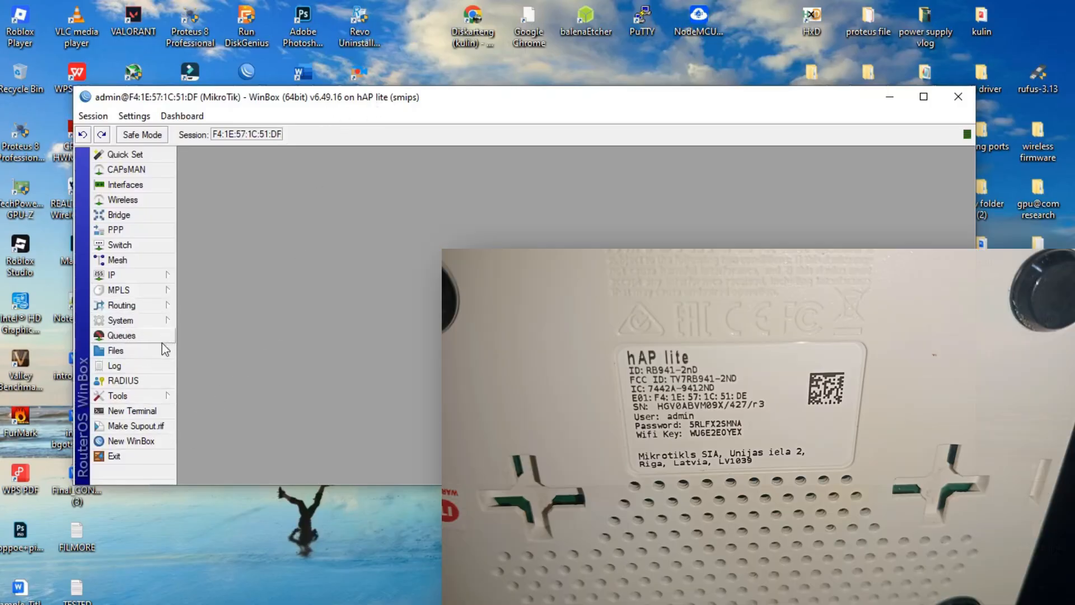
click(142, 320)
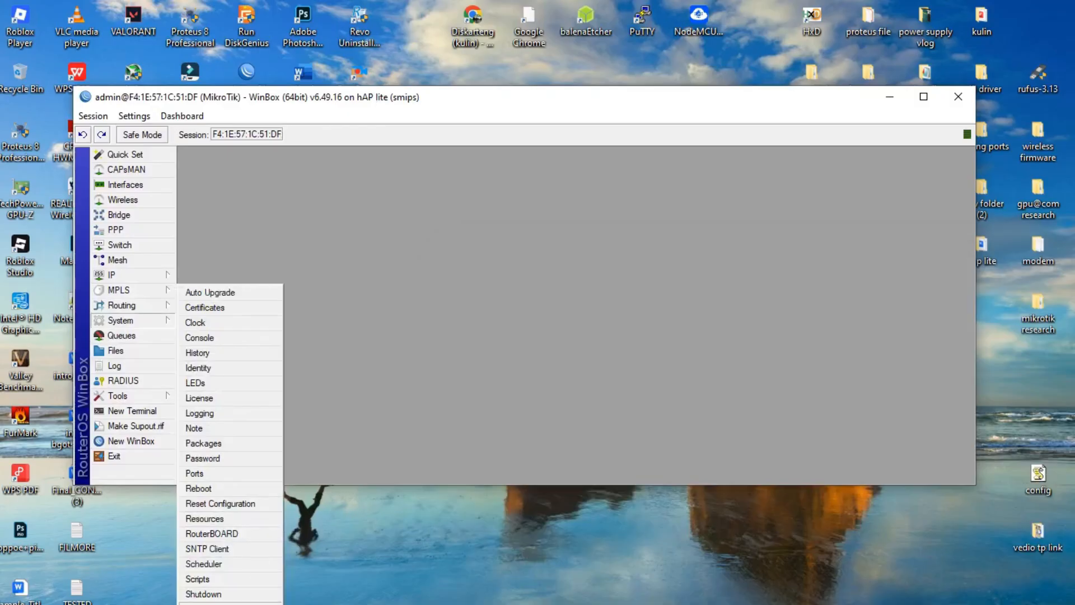
click(216, 443)
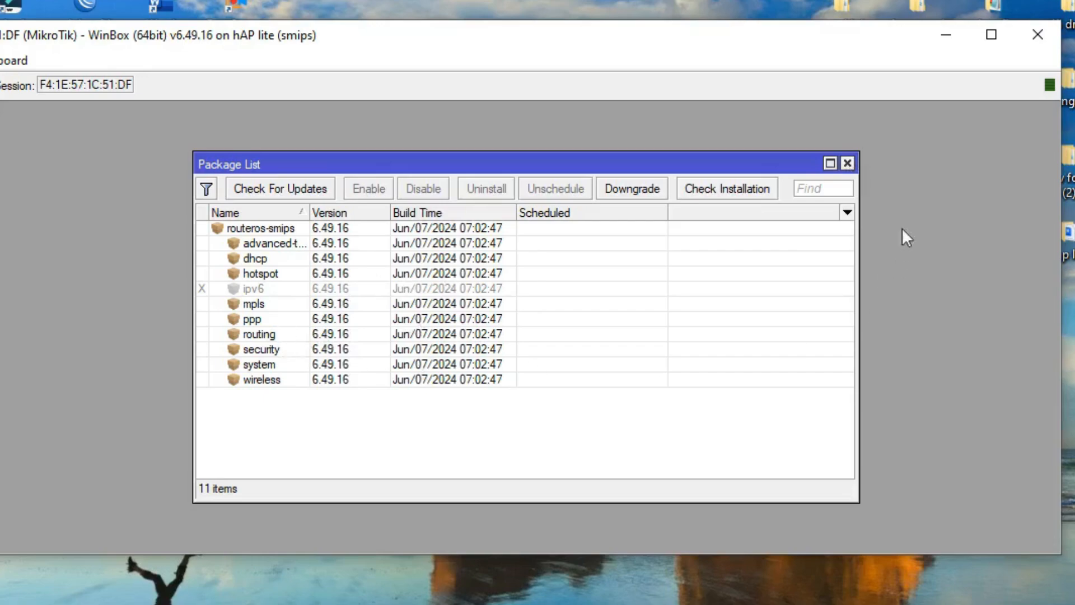
click(849, 163)
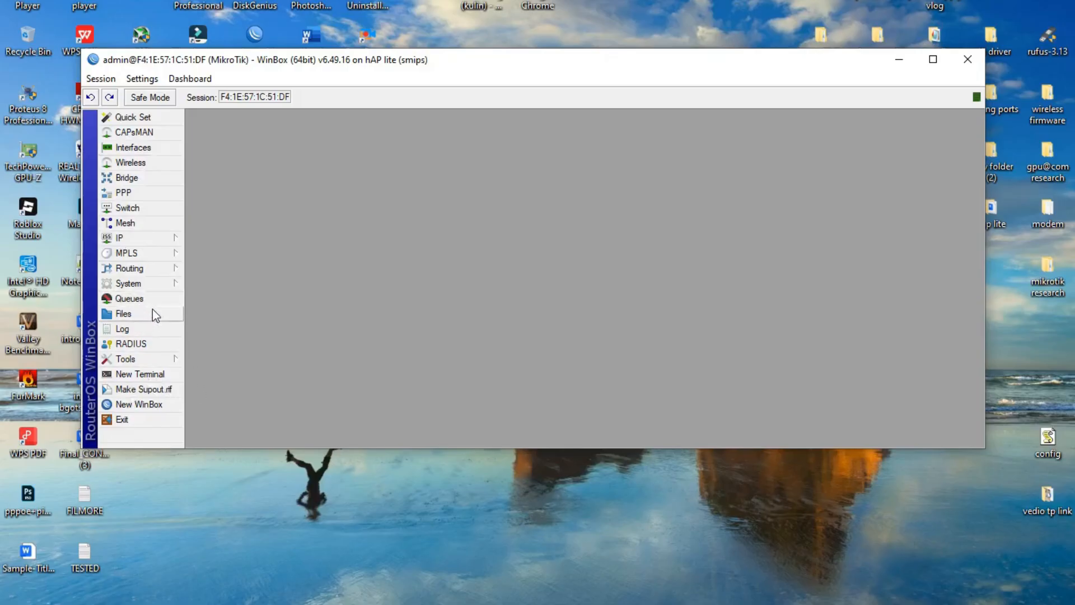
Look through the System menu's reset options, then show the Interface List
click(154, 285)
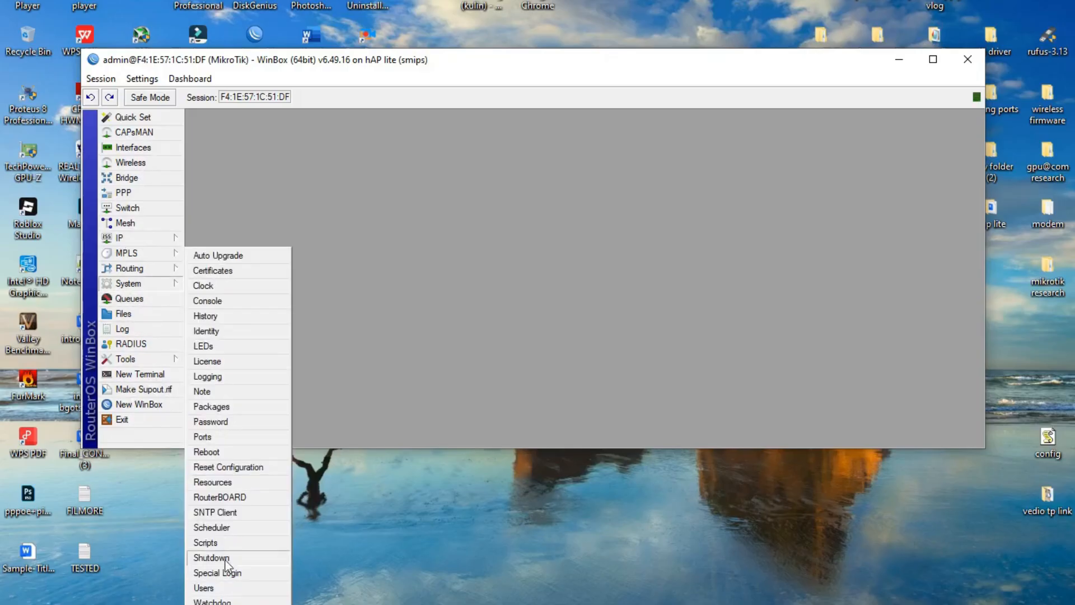
click(234, 467)
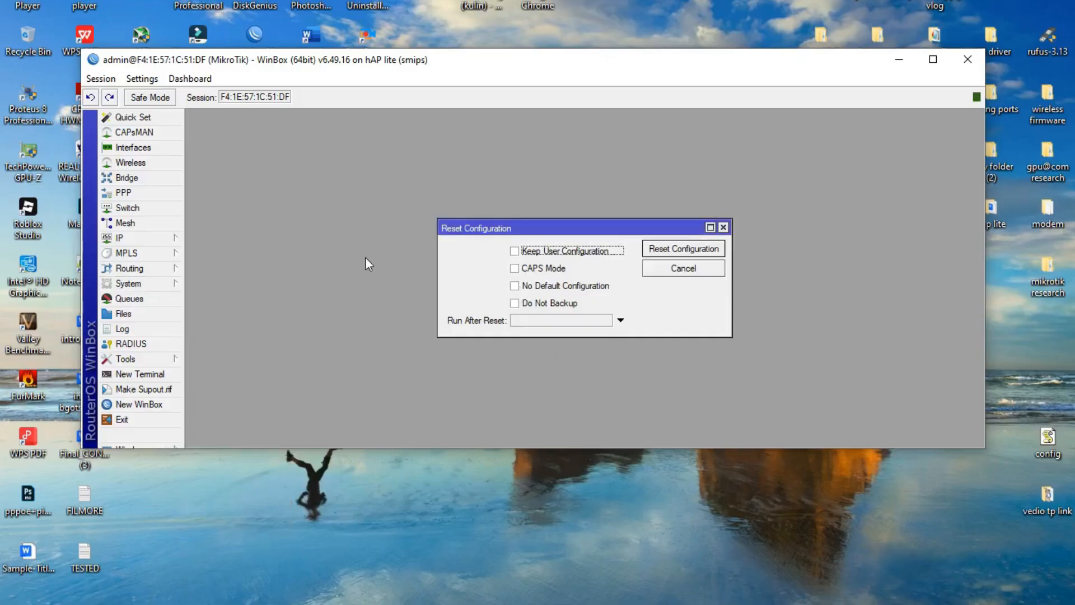
click(108, 149)
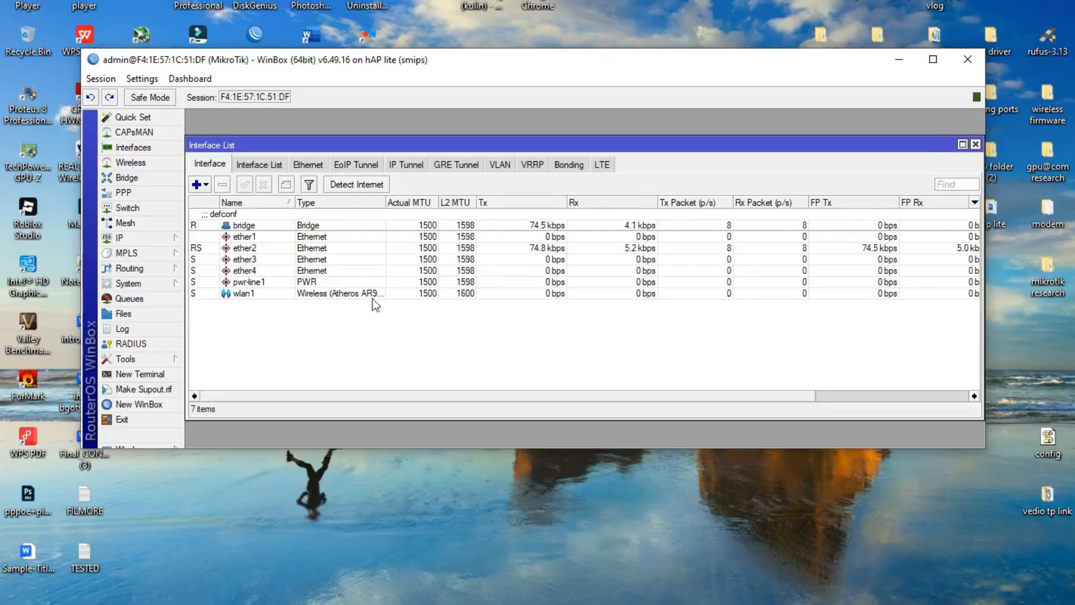
Add CPU, Memory and Date readouts to the session toolbar
right_click(754, 99)
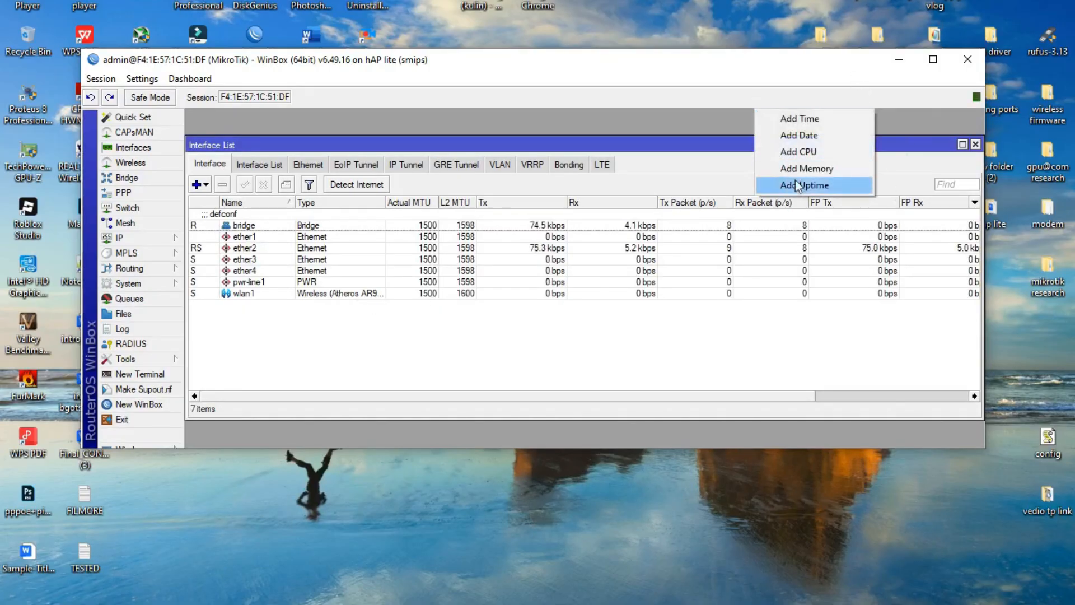
click(804, 153)
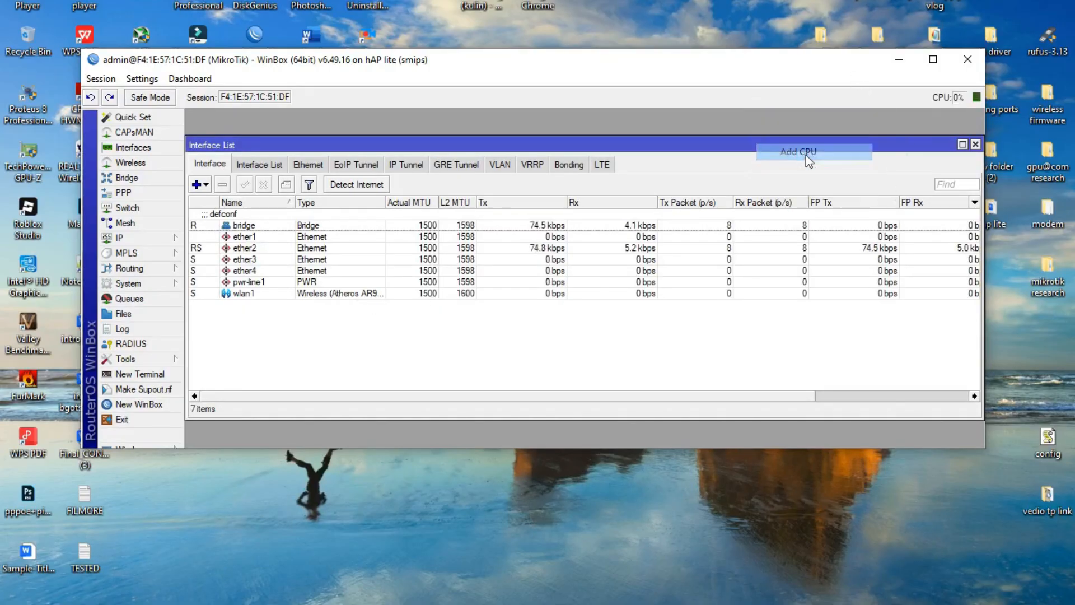
right_click(790, 102)
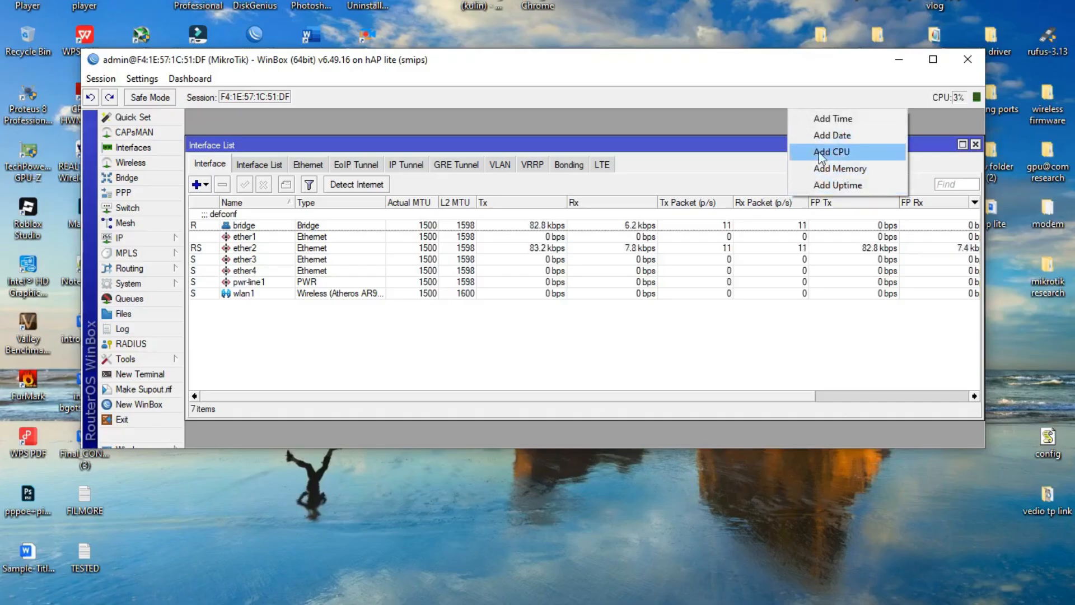
click(831, 170)
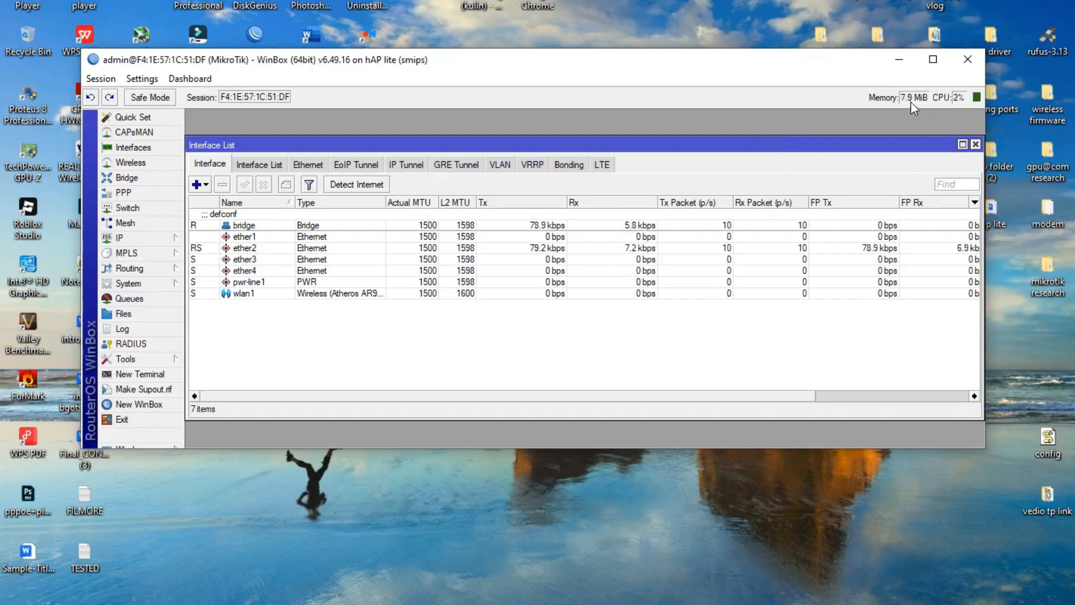
right_click(777, 98)
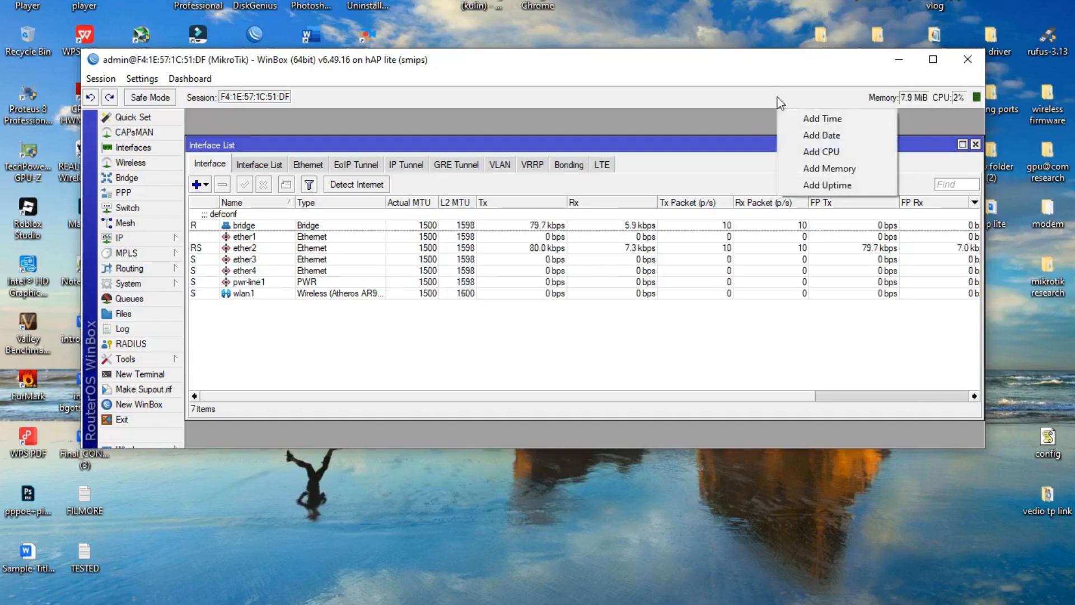
click(804, 135)
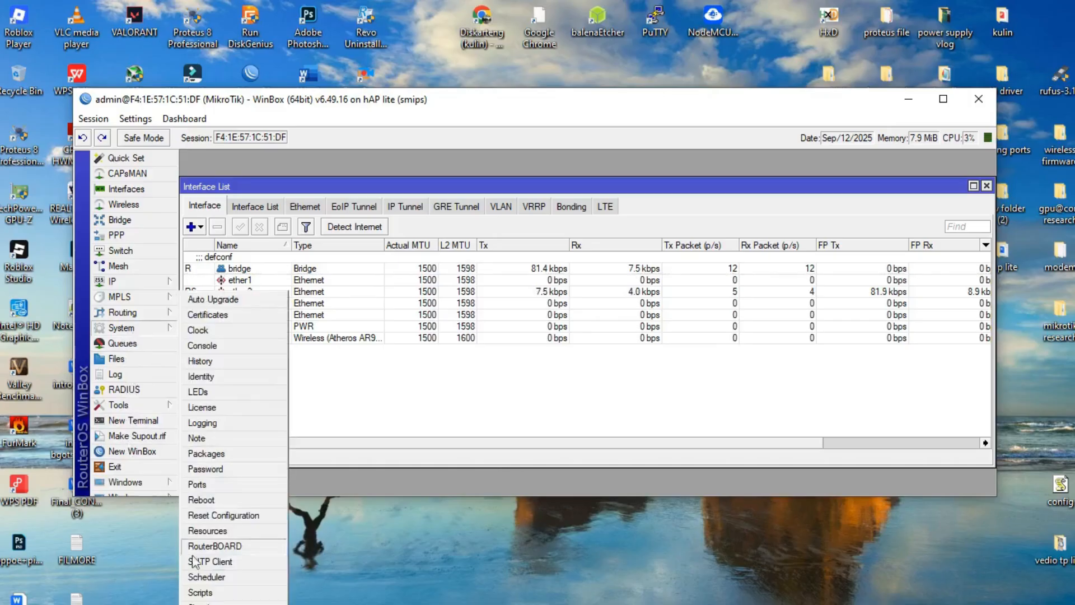
Reset Configuration with No Default Configuration and Do Not Backup ticked, confirming the reboot
click(224, 516)
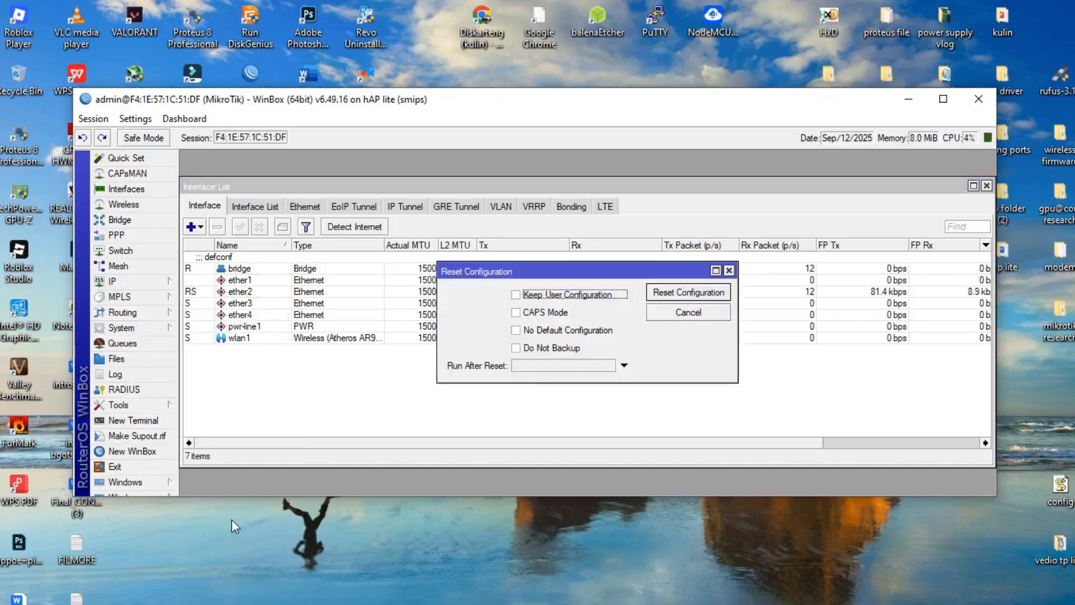
click(536, 331)
click(541, 348)
click(662, 297)
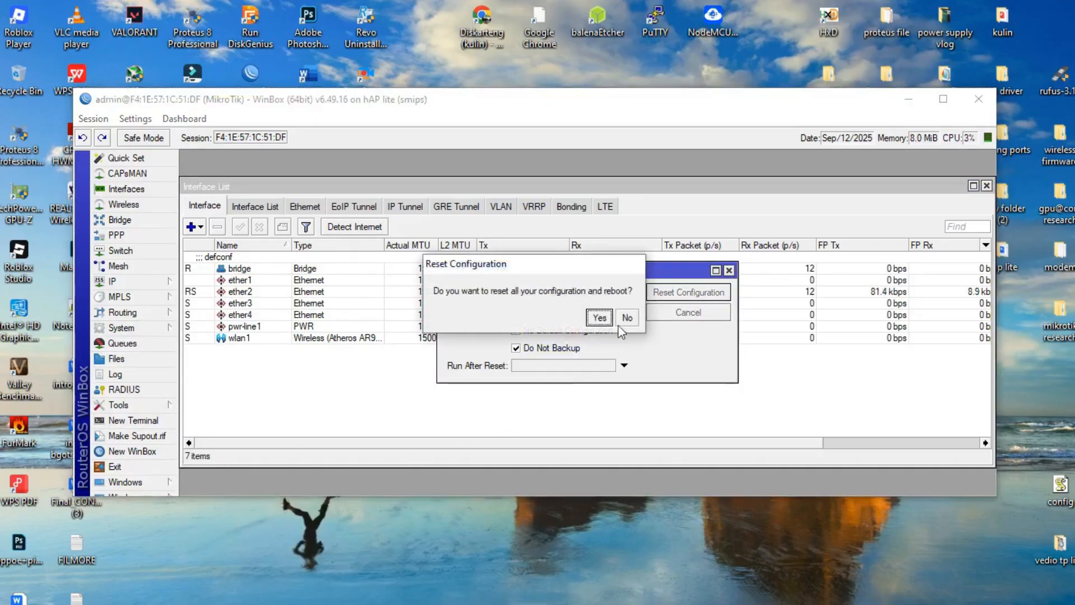
click(597, 315)
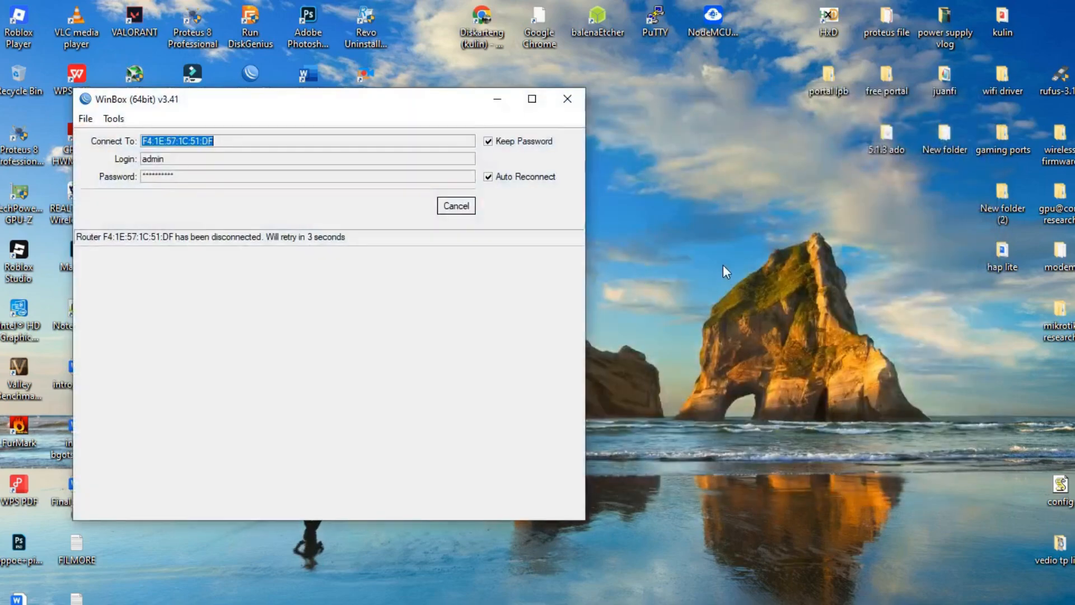
Refresh the desktop a few times and close the old WinBox login window
right_click(724, 243)
click(763, 287)
right_click(740, 224)
click(765, 274)
right_click(754, 237)
click(781, 283)
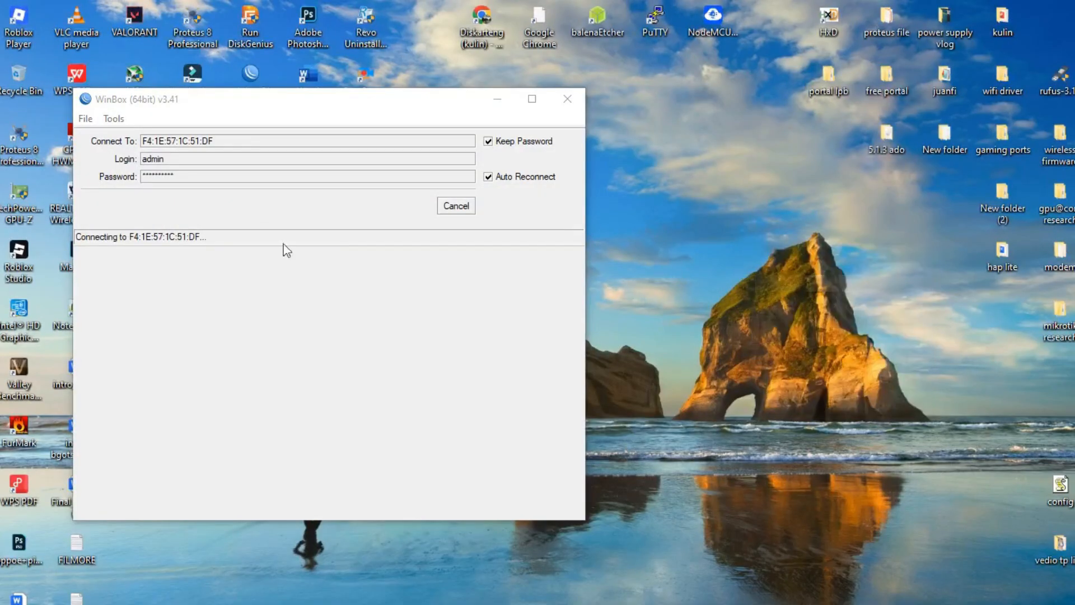
double_click(197, 175)
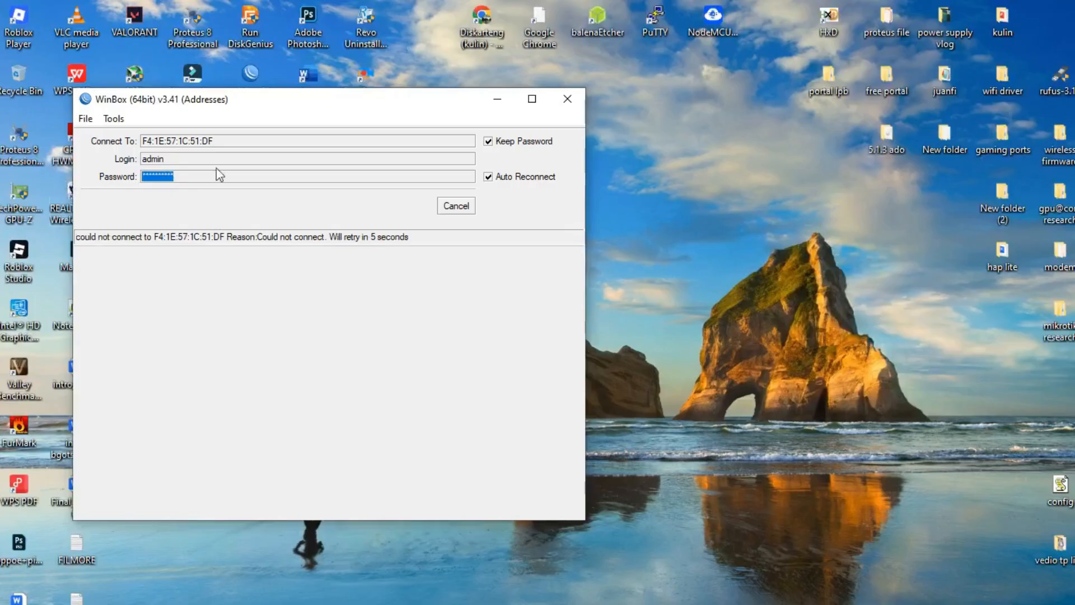
click(567, 99)
right_click(567, 146)
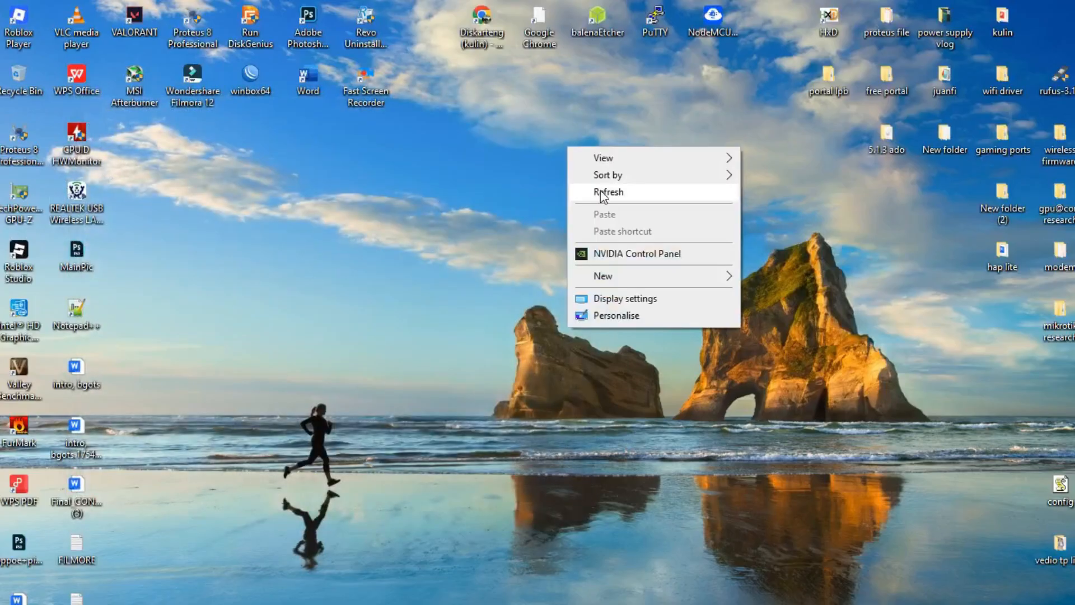
click(606, 193)
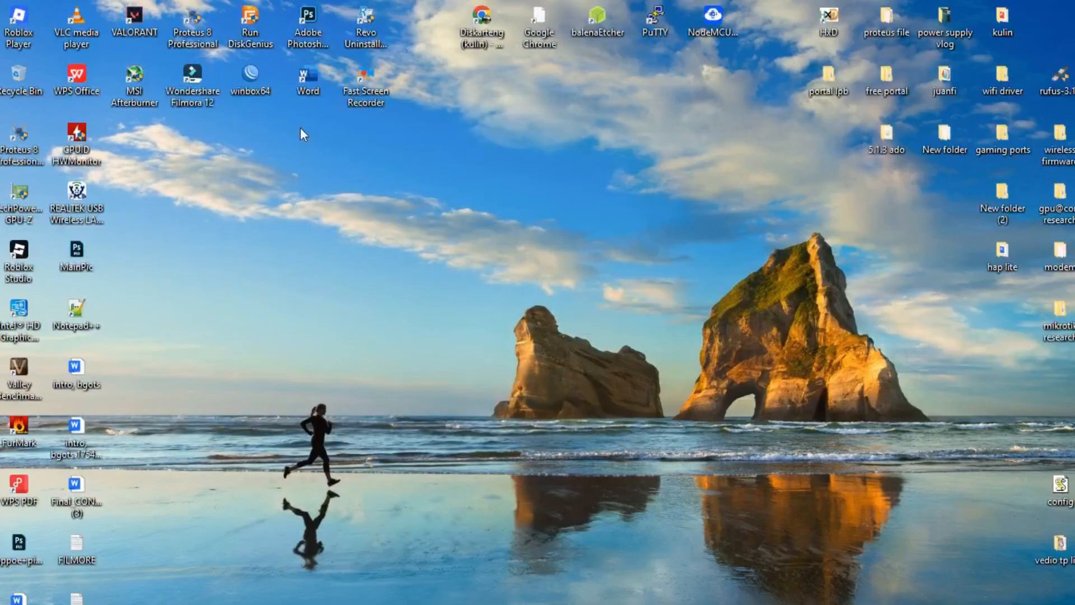
Relaunch WinBox, clear the saved password, refresh Neighbors and connect to the MikroTik router
double_click(250, 89)
key(Tab)
key(Tab)
key(BackSpace)
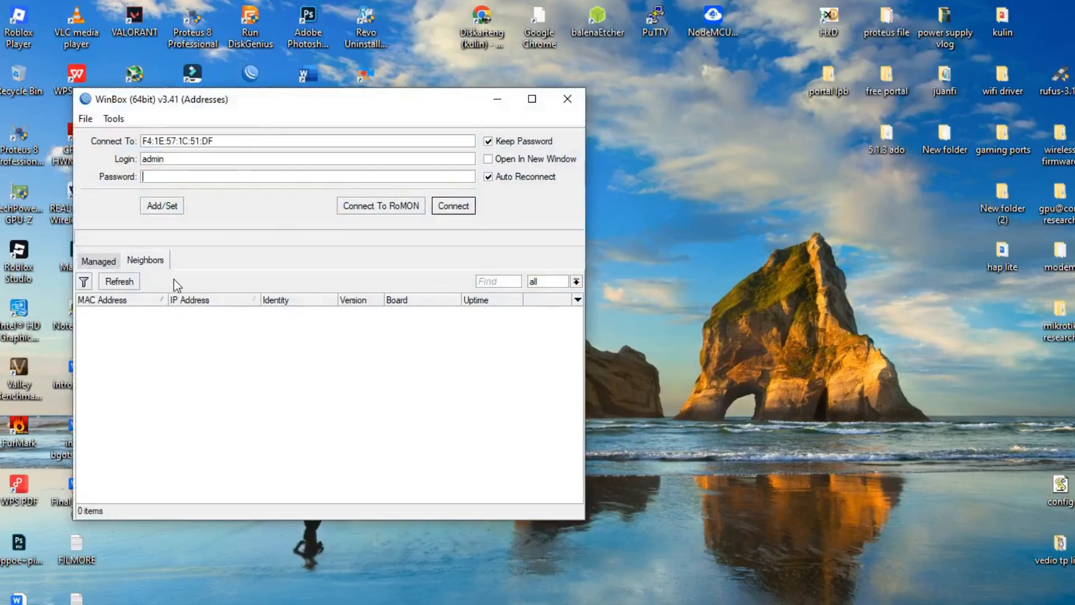
click(126, 284)
click(126, 284)
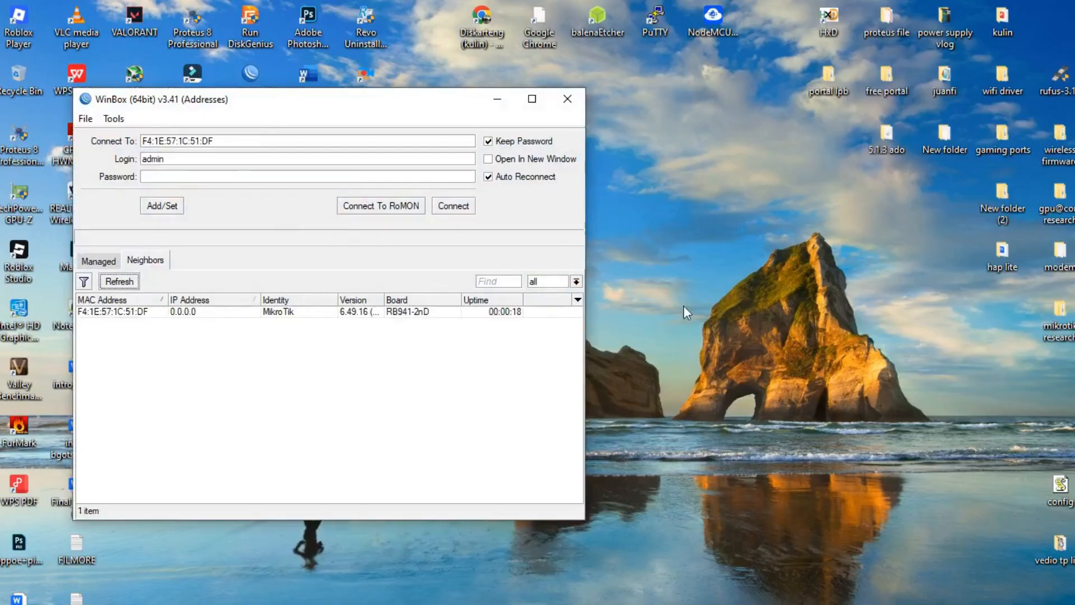
double_click(134, 312)
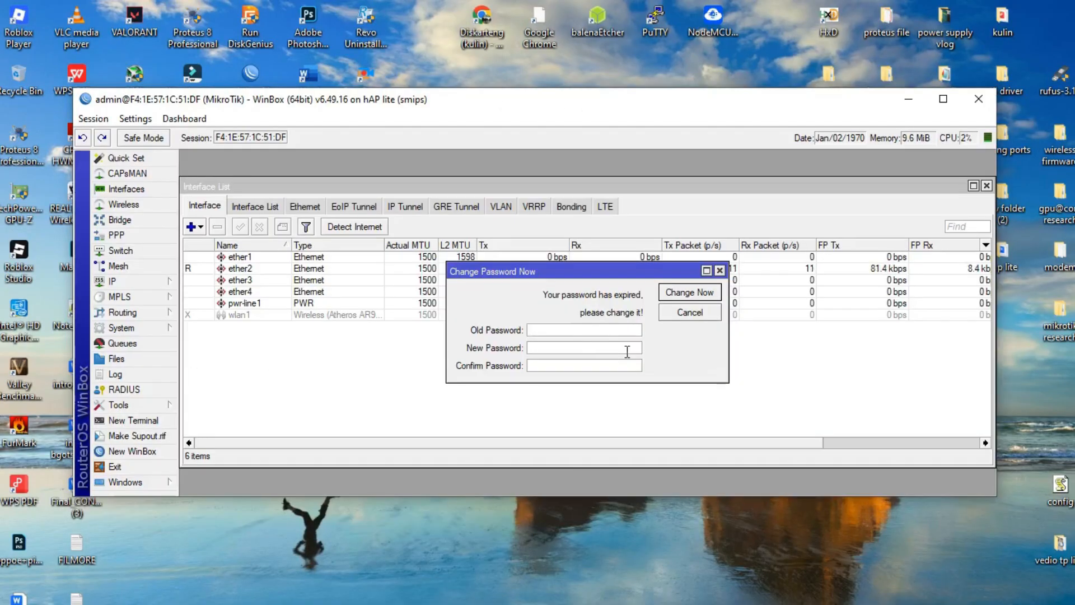
Enter the new admin password in New Password and Confirm Password, then apply it
text(****)
click(584, 367)
text(*********)
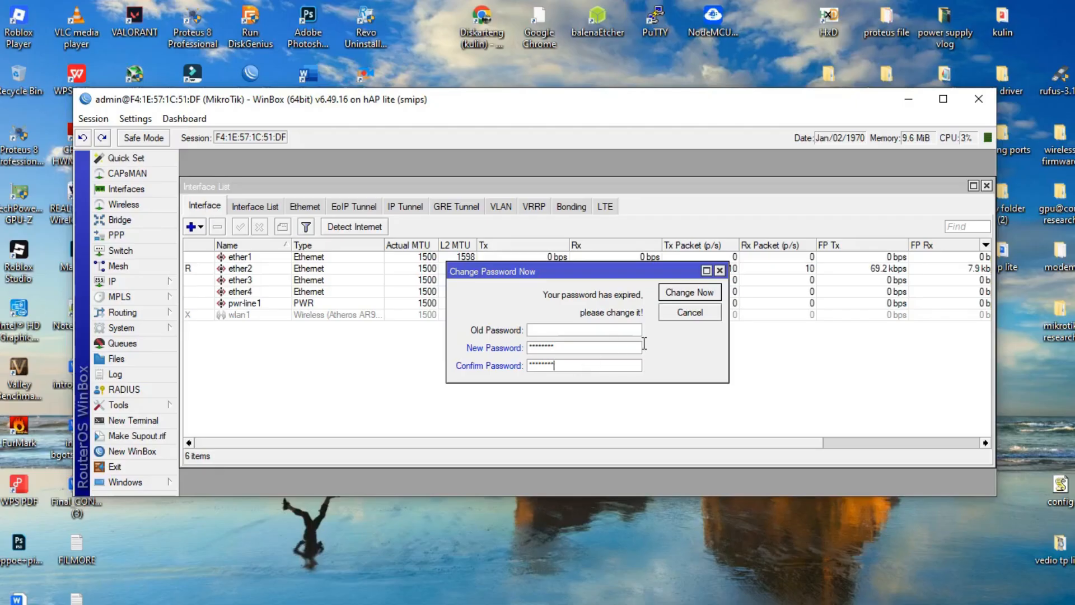
click(684, 291)
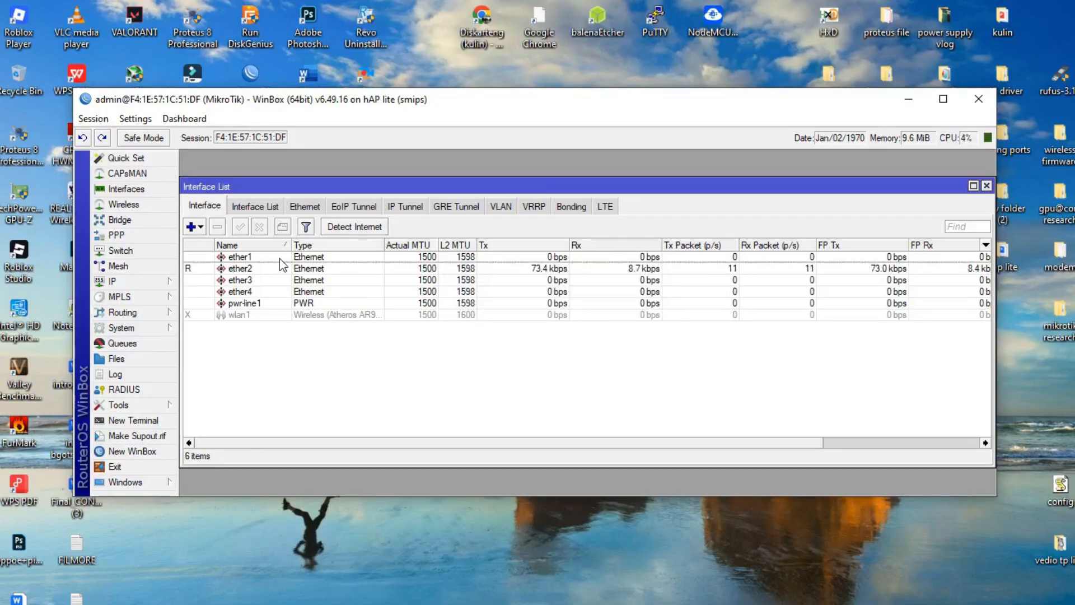
Rename ether1 to ether1-ISP and ether2 to ether2-AP
double_click(529, 257)
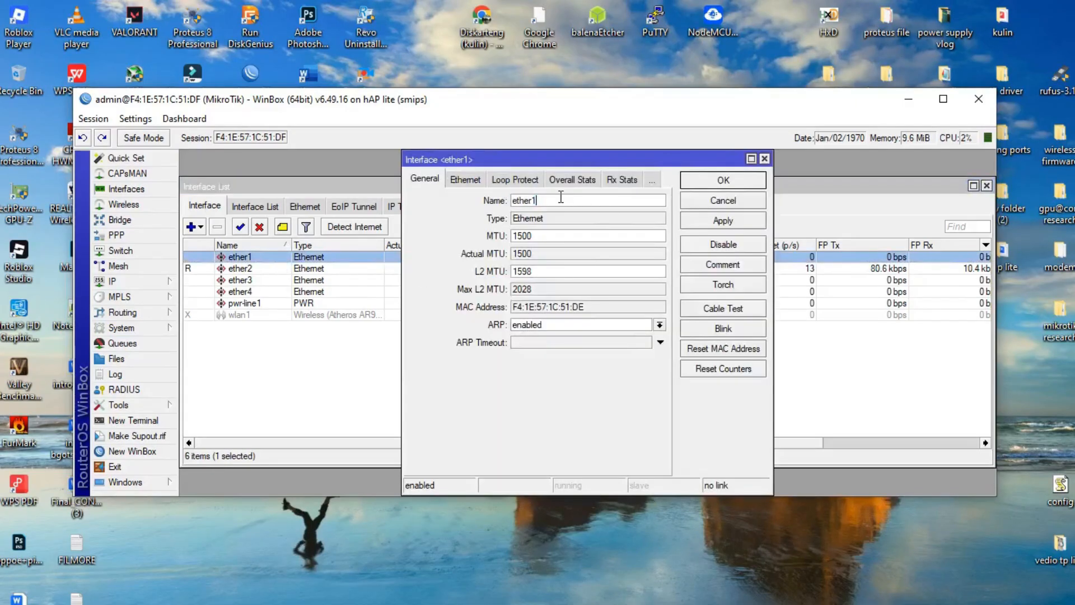
text(-ISP)
click(751, 179)
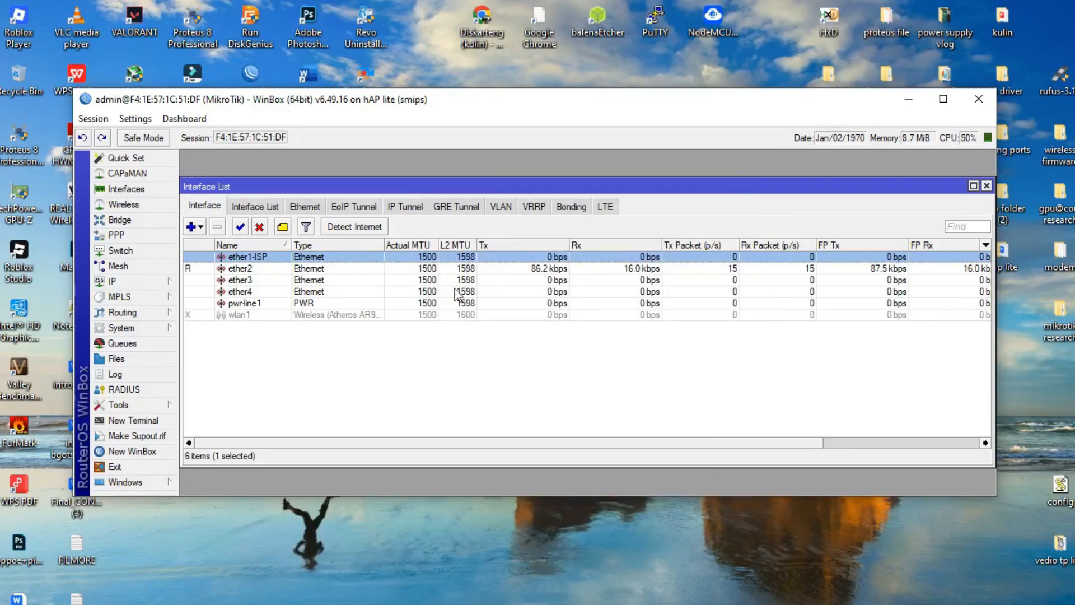
double_click(327, 271)
click(552, 201)
text(-AP)
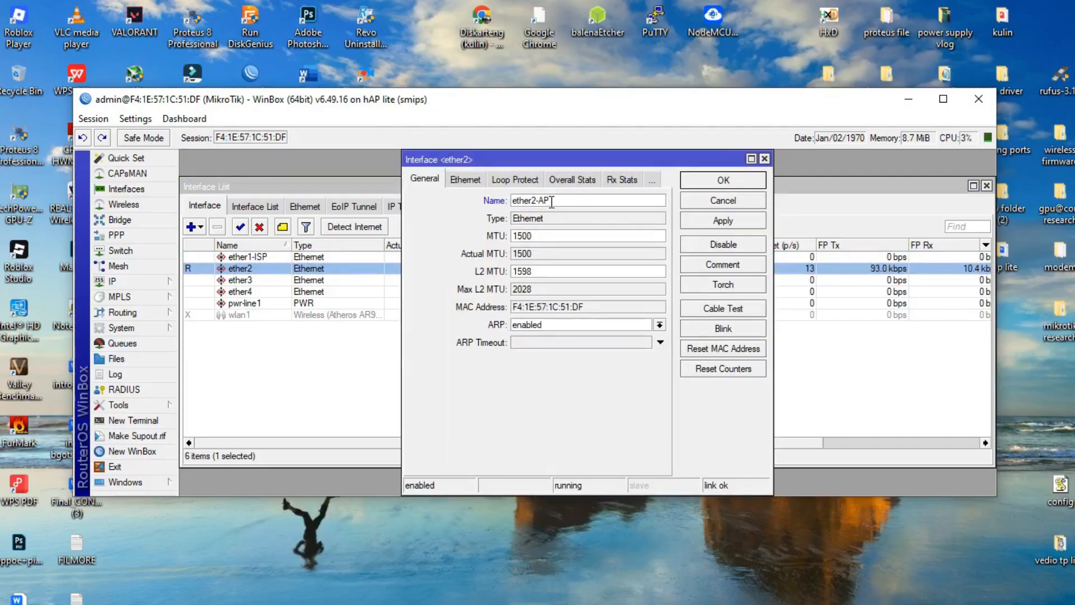
click(698, 222)
Append -AP to the ether3 and ether4 port names, saving each rename
double_click(240, 280)
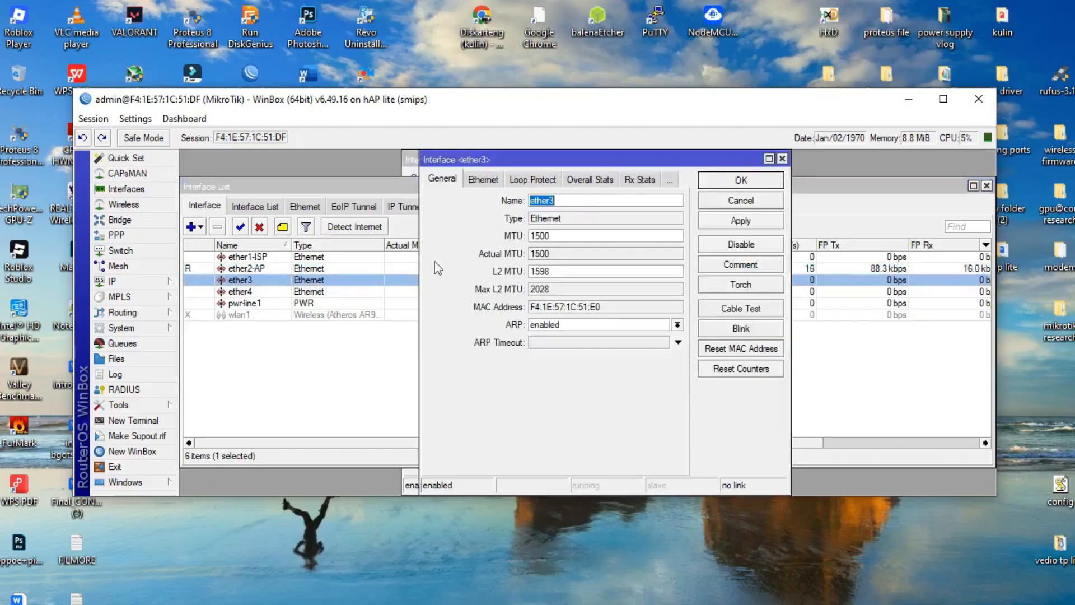
click(563, 200)
text(-AP)
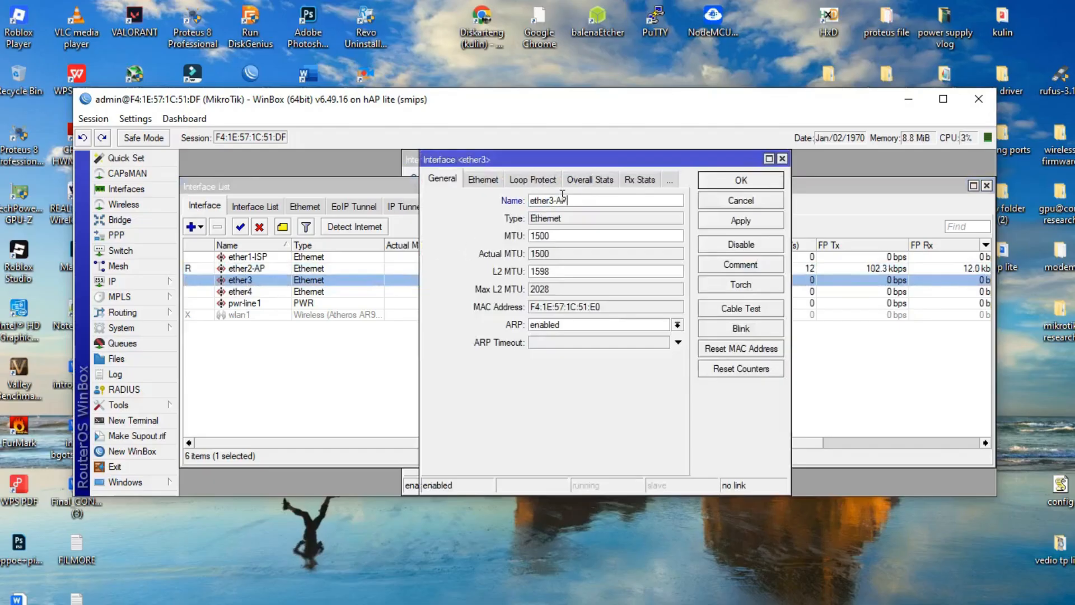
click(759, 226)
click(757, 182)
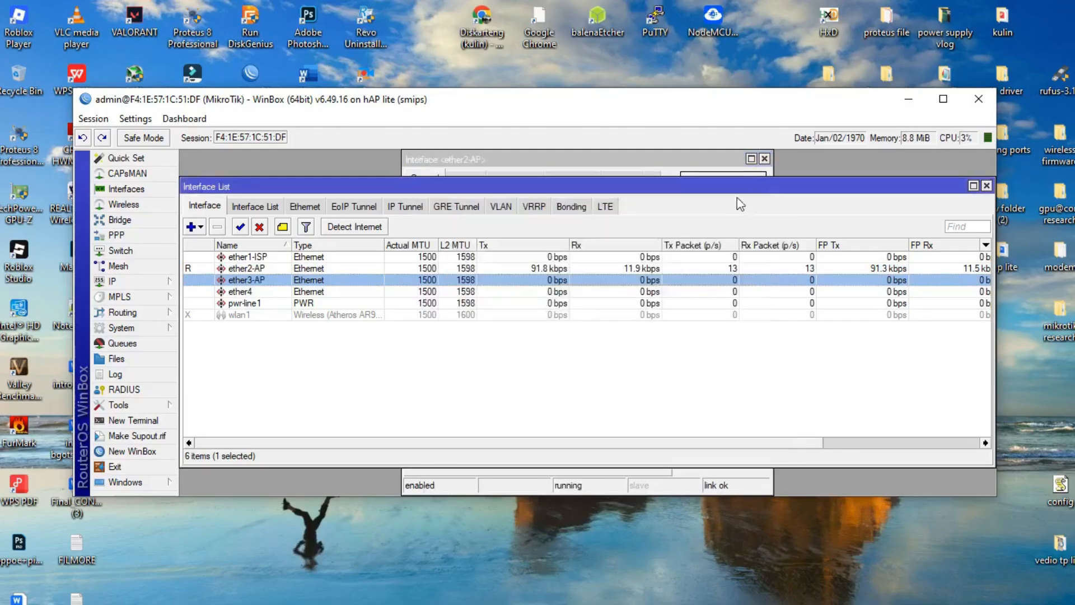
double_click(267, 292)
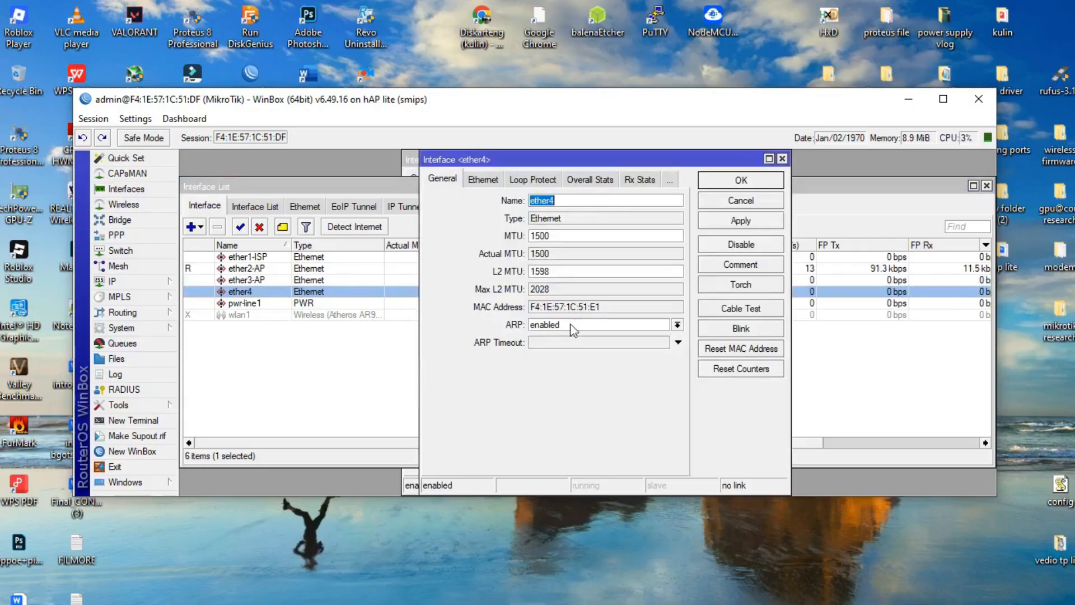
click(566, 200)
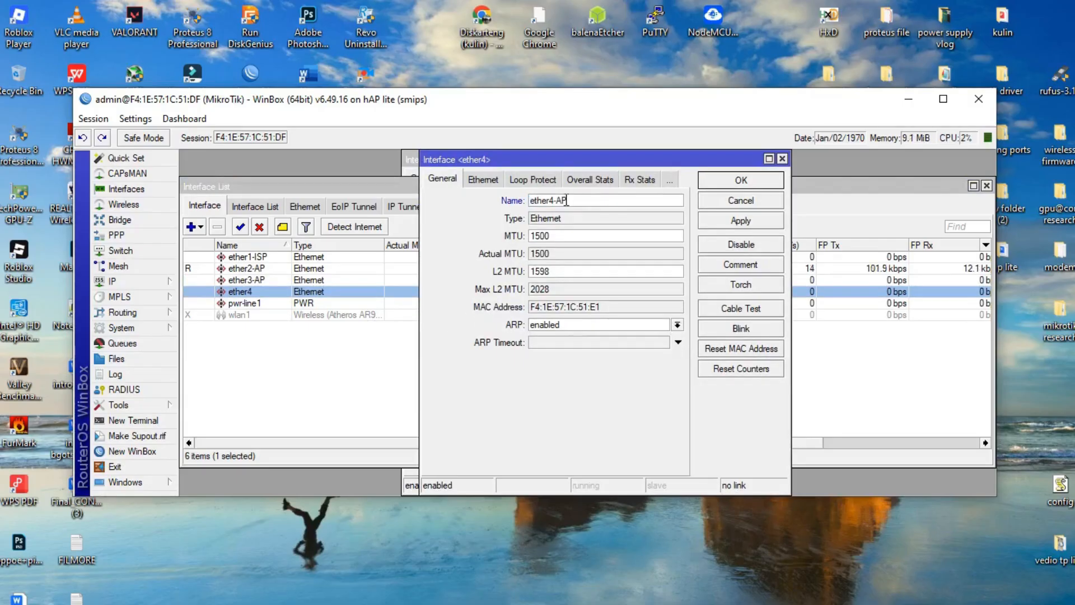
text(-AP)
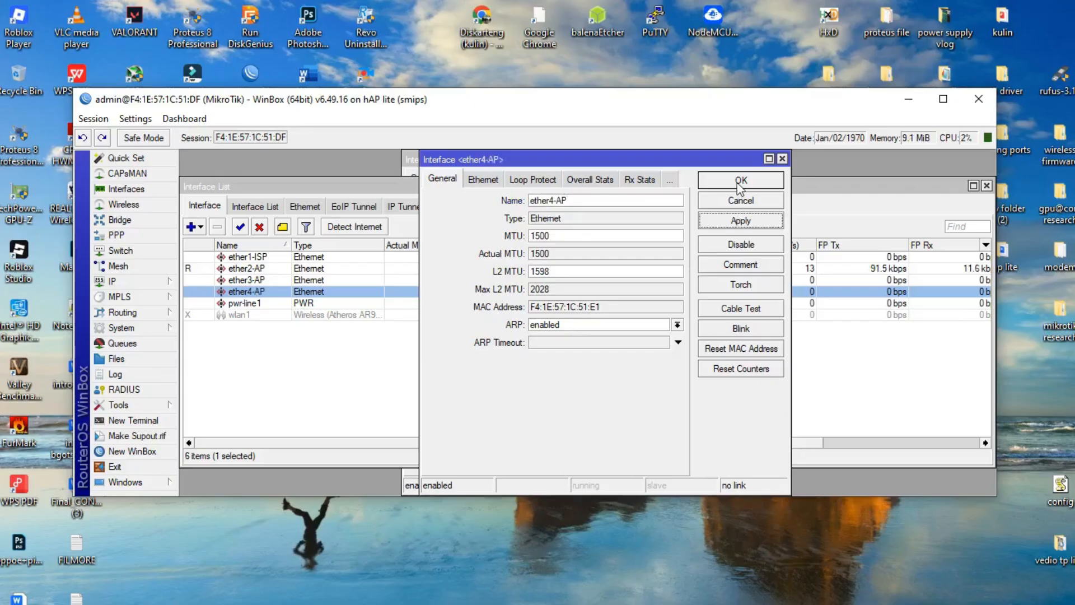
click(741, 180)
click(425, 374)
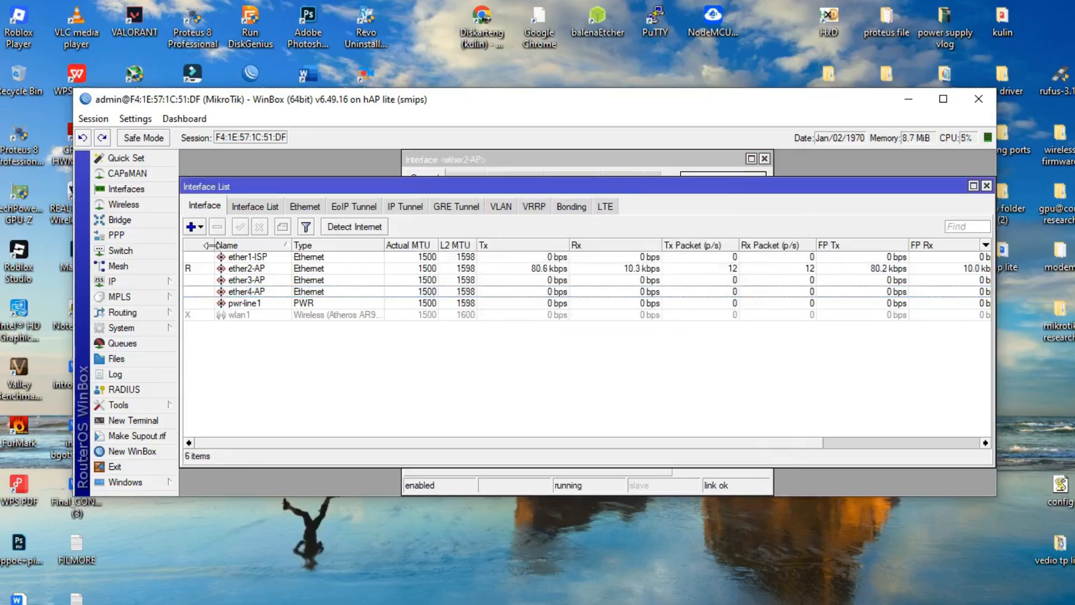
Add a new bridge named bridge1-Hotspot and apply it
click(122, 220)
click(191, 244)
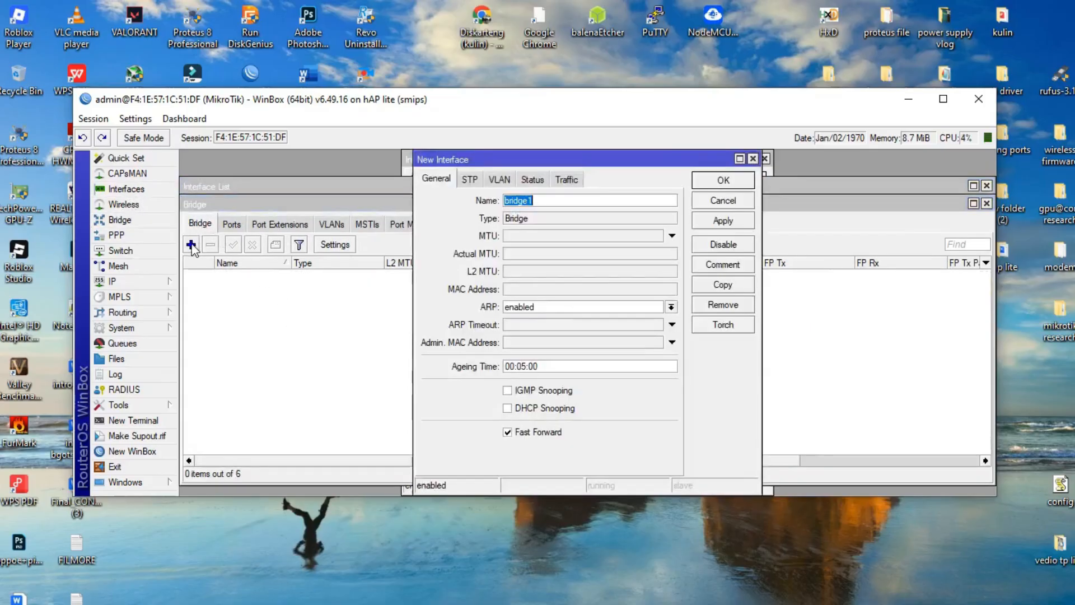
click(560, 202)
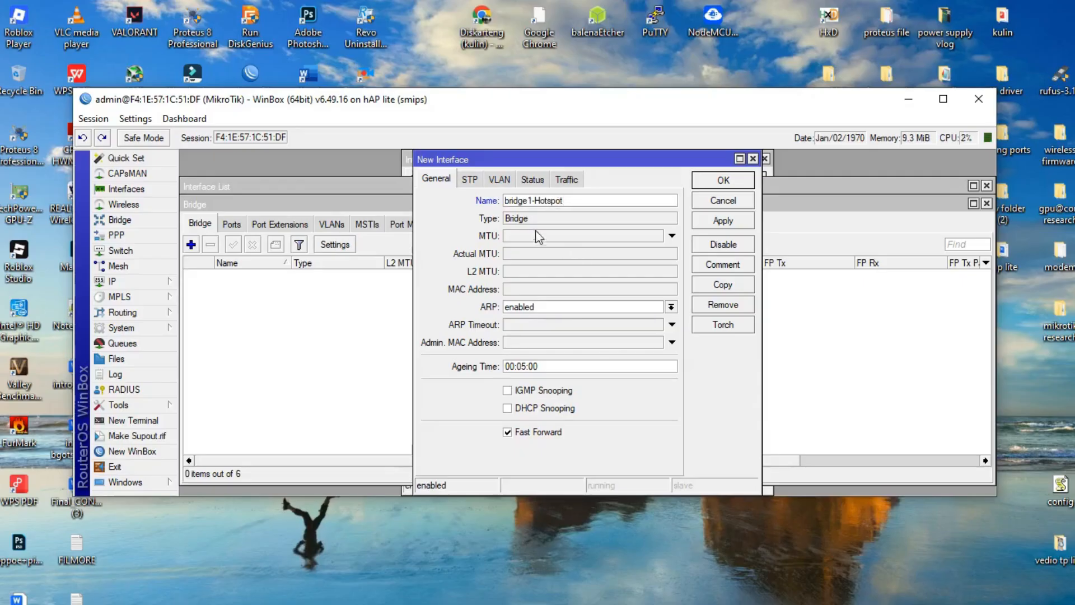
click(722, 221)
click(723, 180)
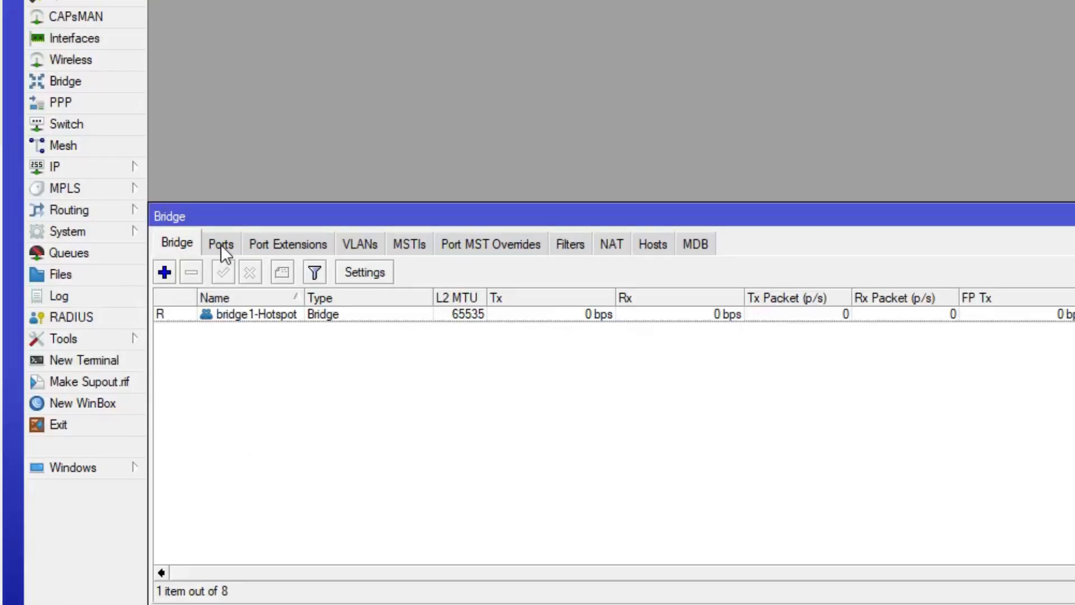
click(222, 245)
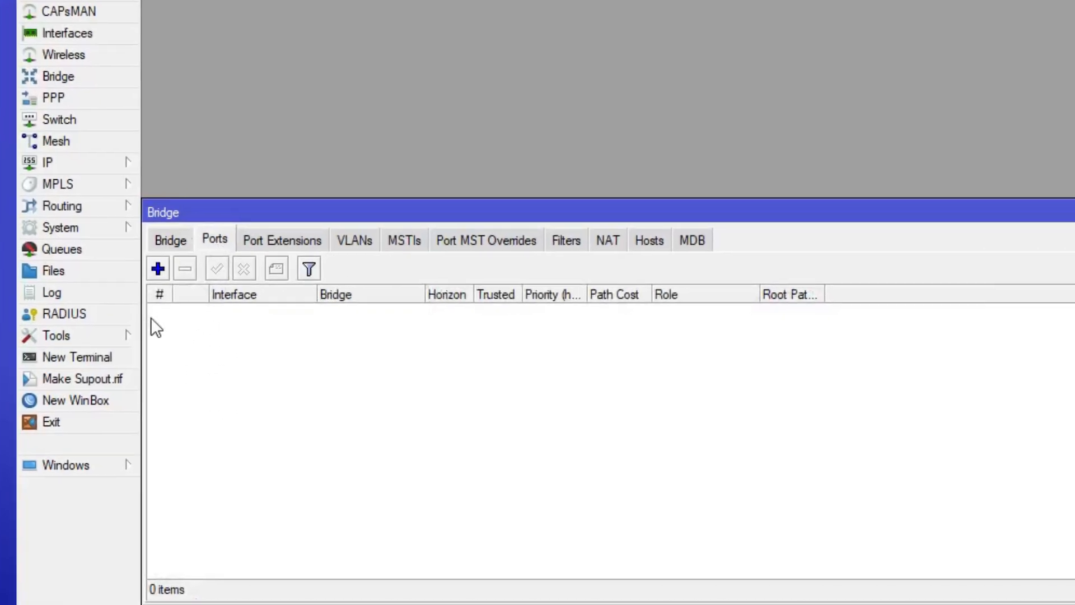
Add ether2-AP as a port of bridge1-Hotspot
click(151, 265)
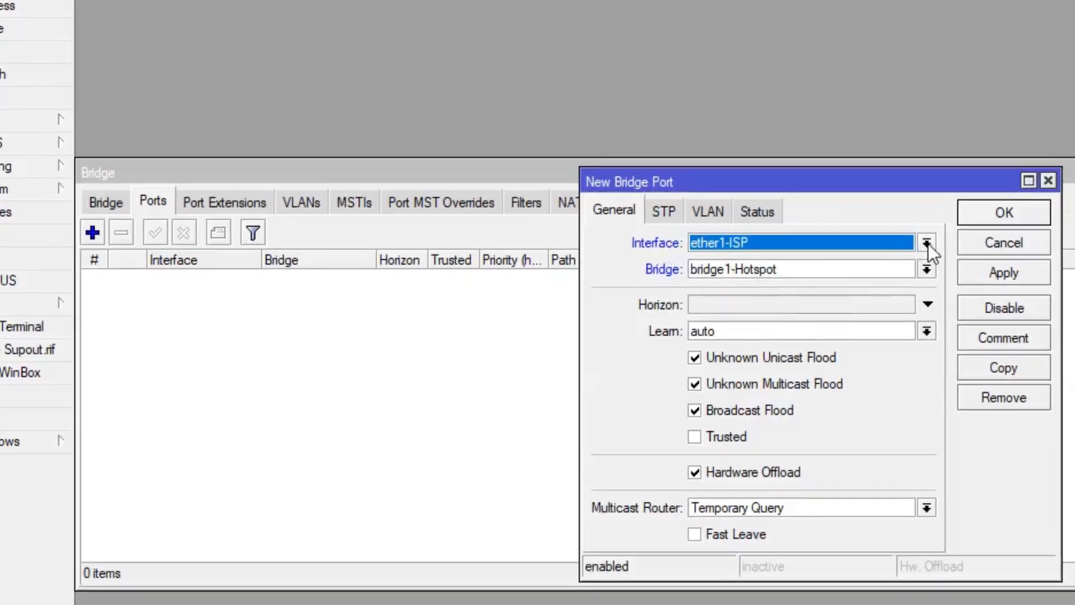
click(928, 246)
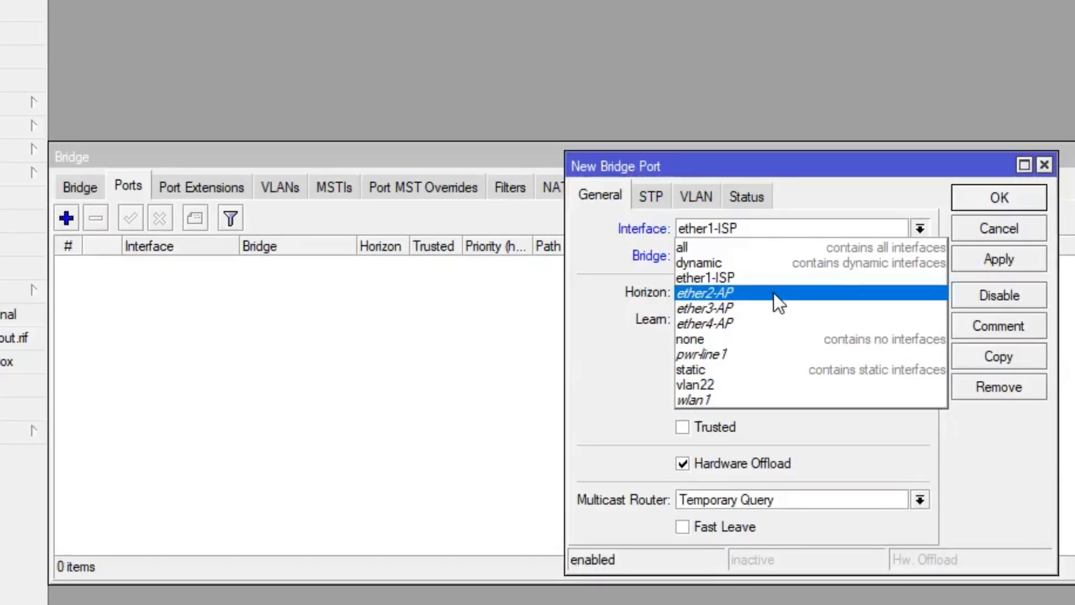
click(774, 295)
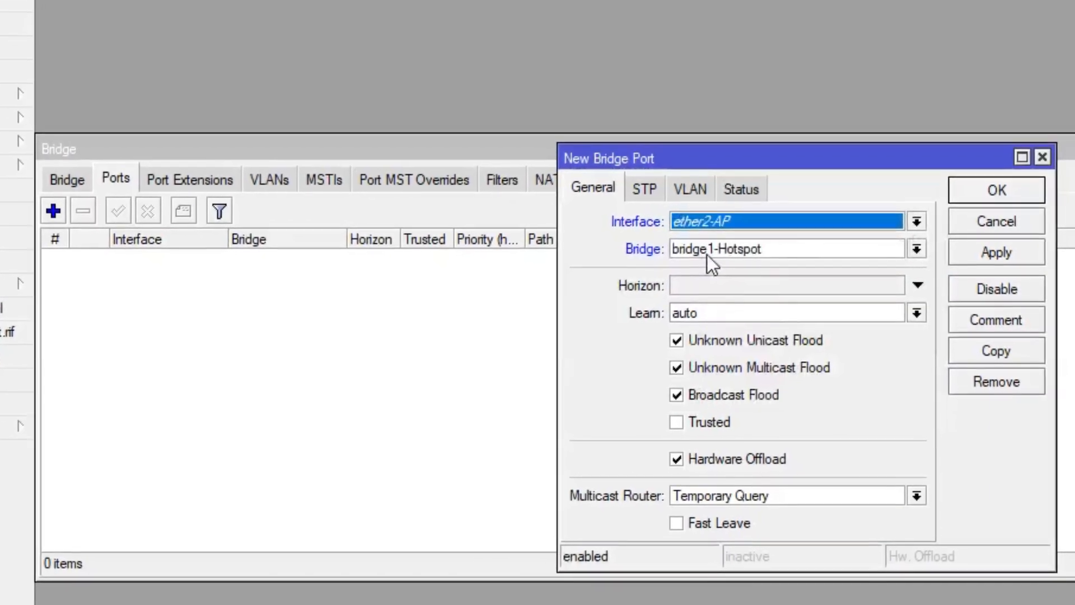
click(979, 255)
click(997, 189)
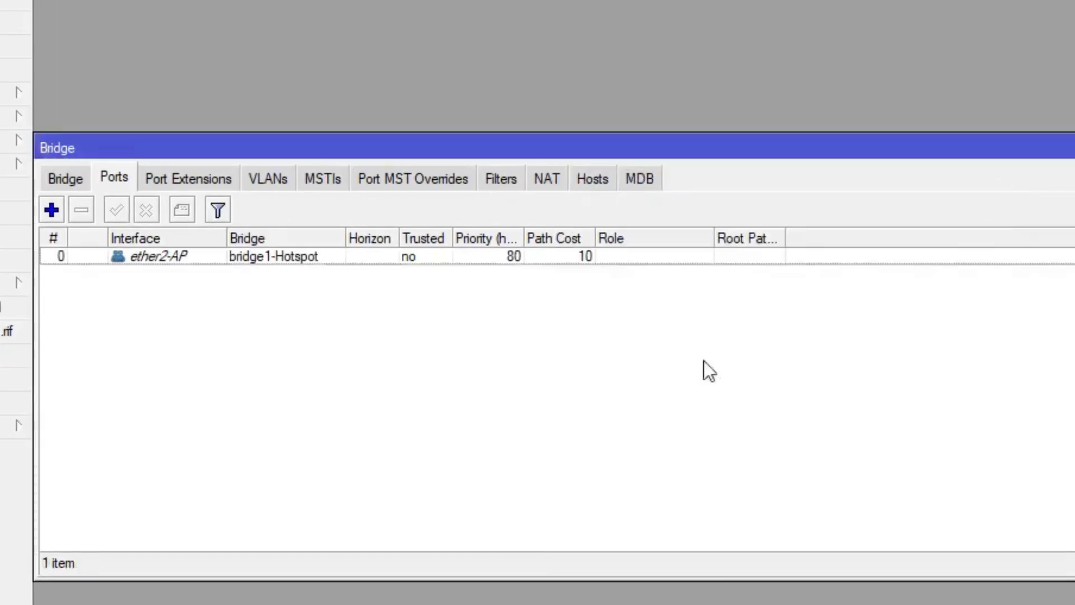
Add ether3-AP and ether4-AP as further bridge1-Hotspot ports
click(51, 210)
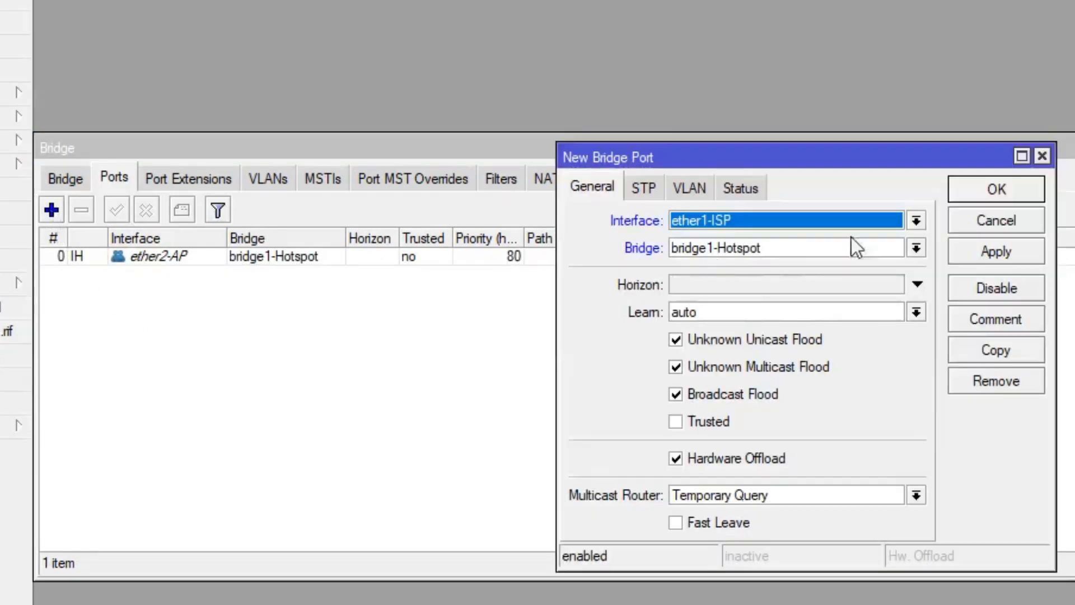
click(916, 221)
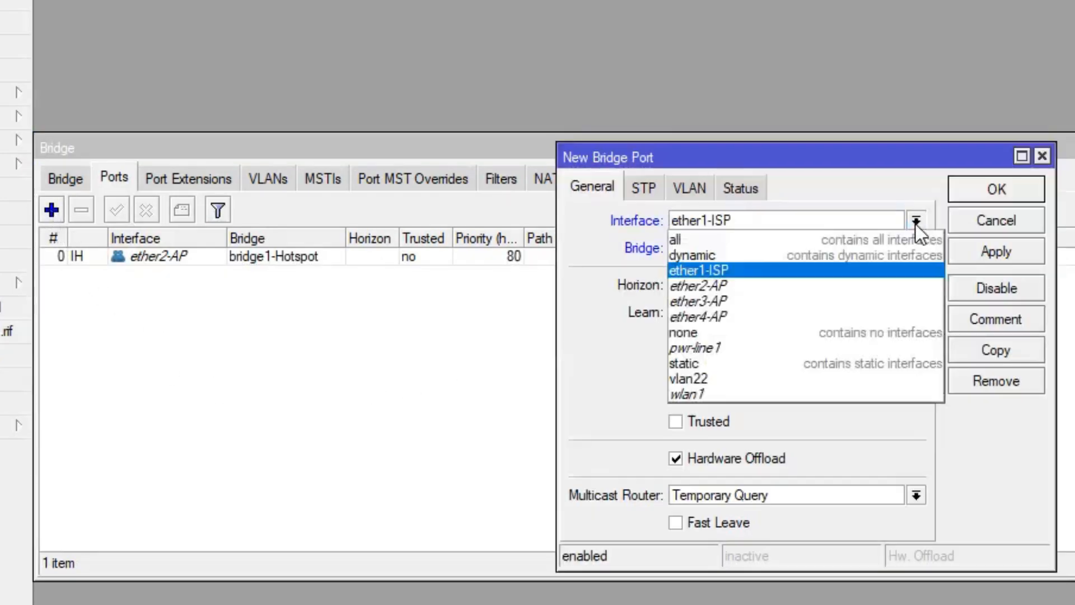
click(748, 301)
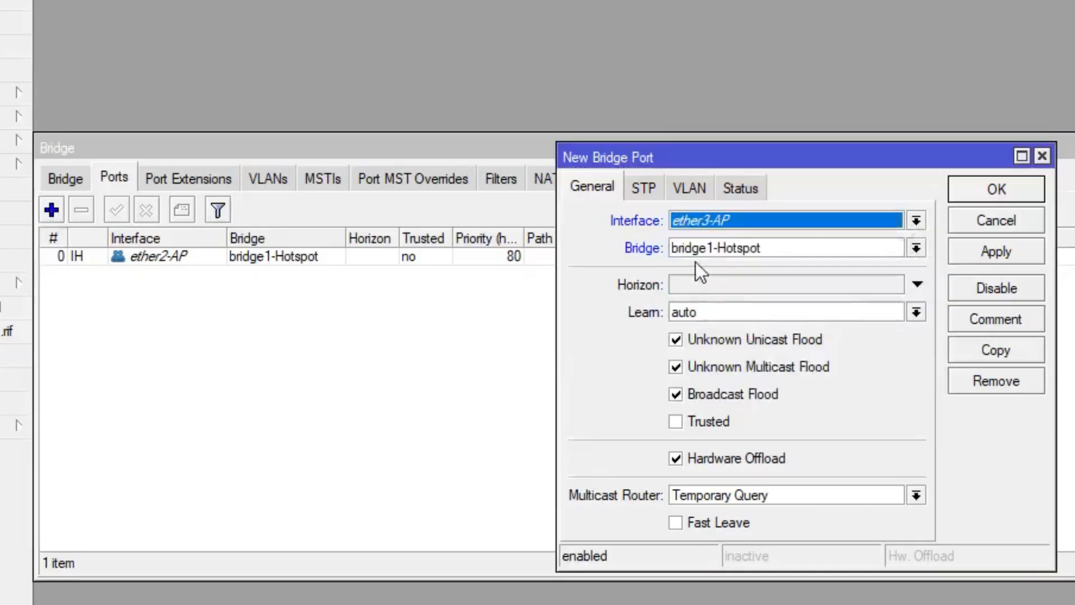
click(979, 250)
click(974, 193)
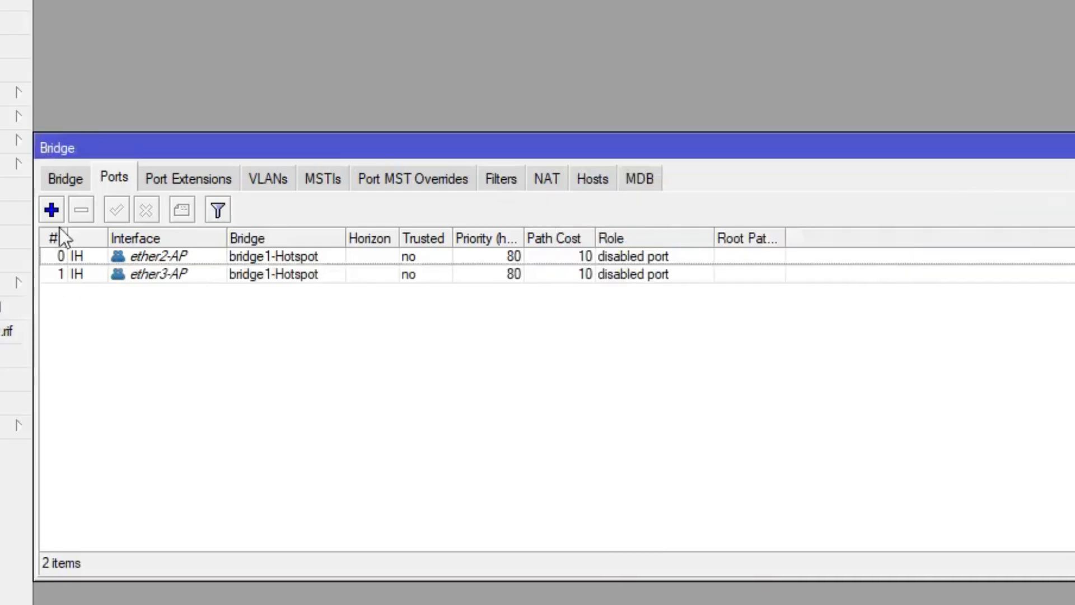
click(51, 210)
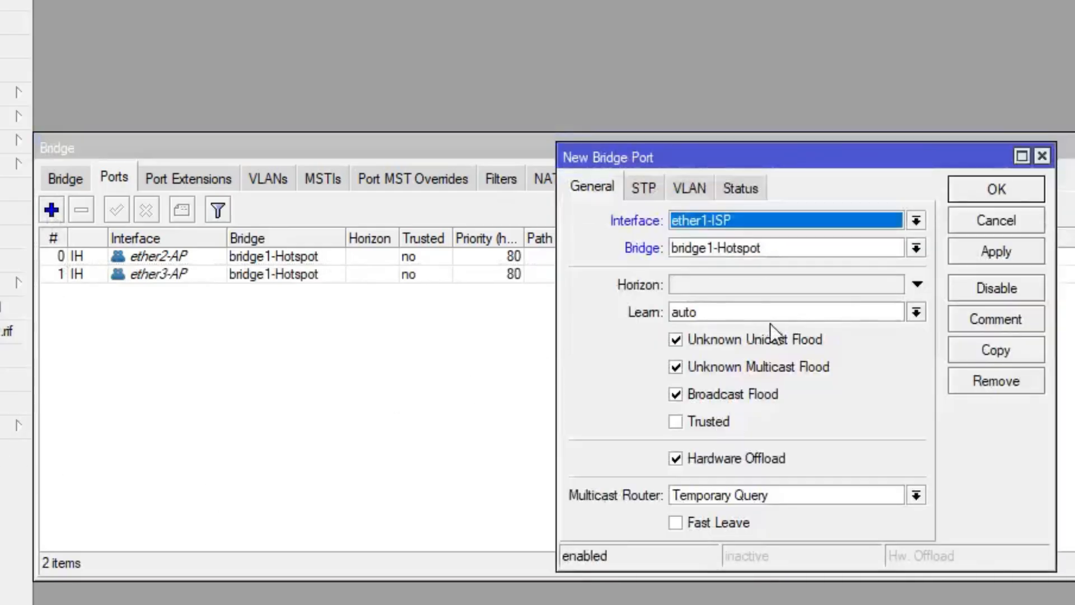
click(916, 221)
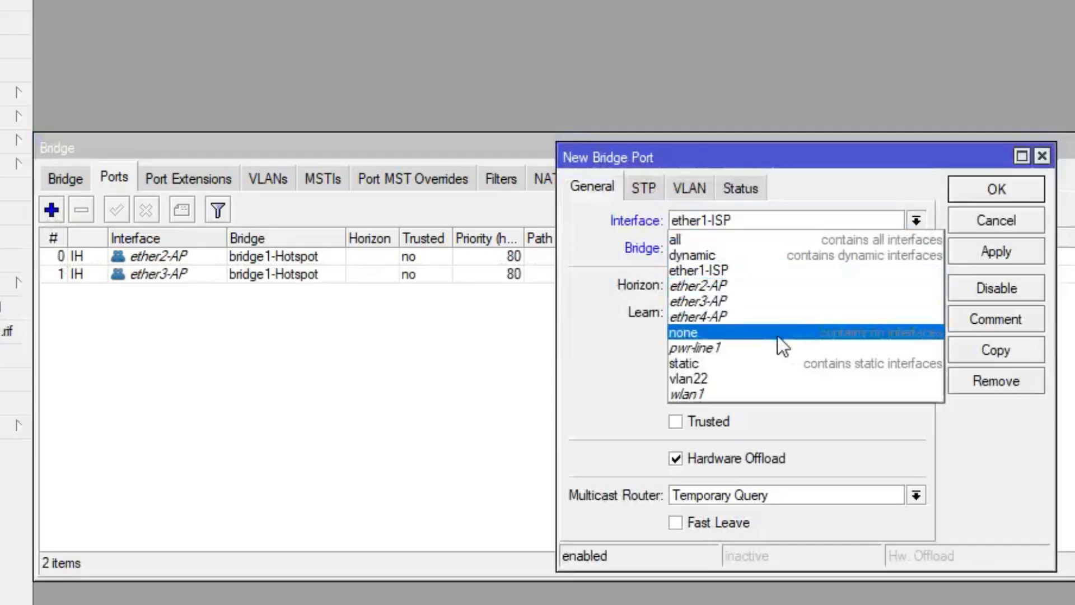
click(751, 315)
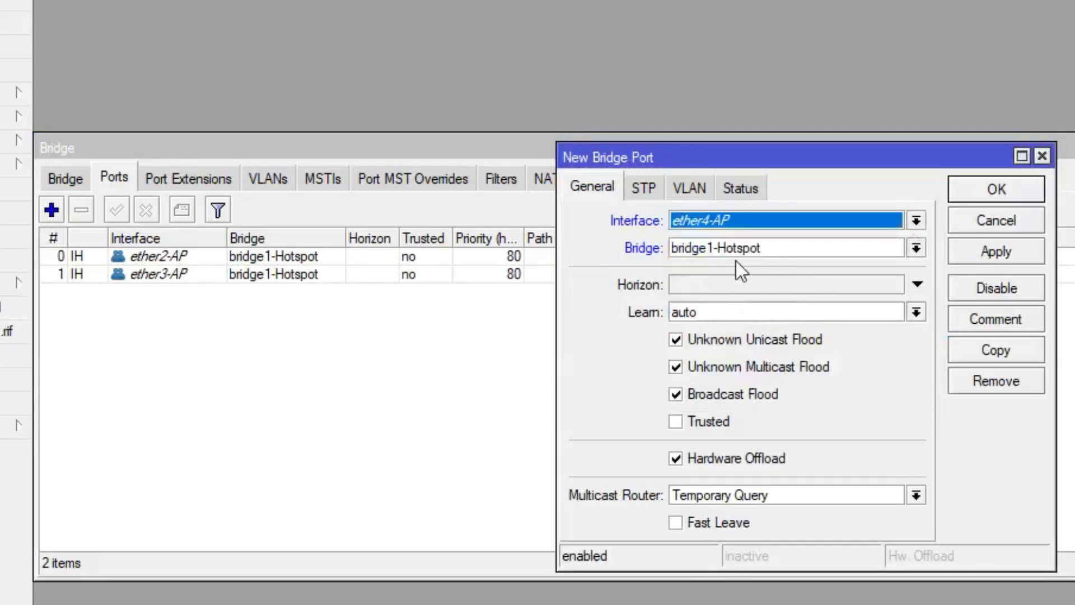
click(971, 254)
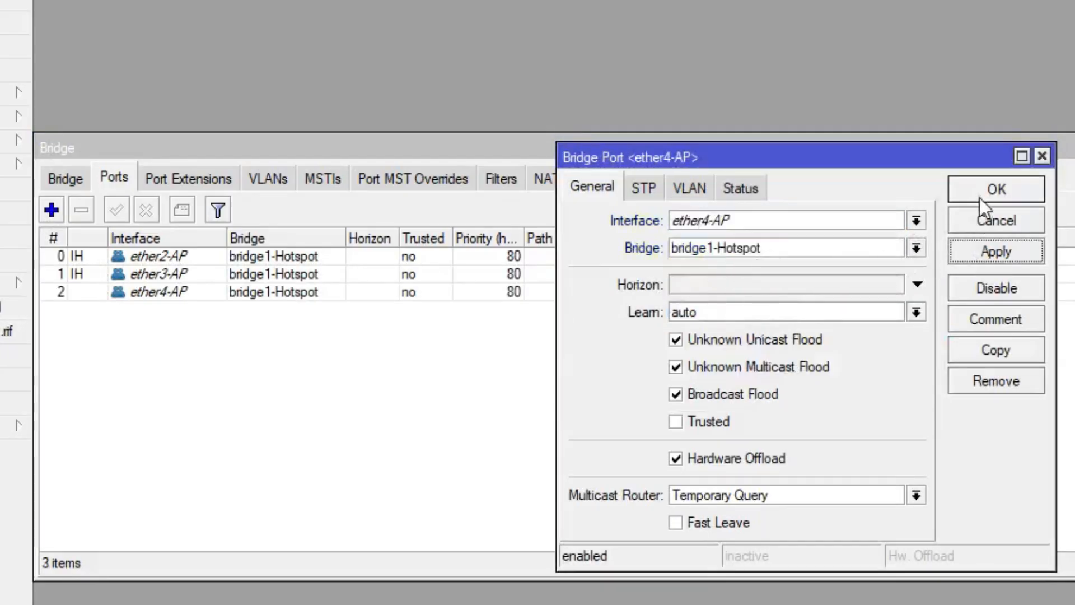
click(979, 197)
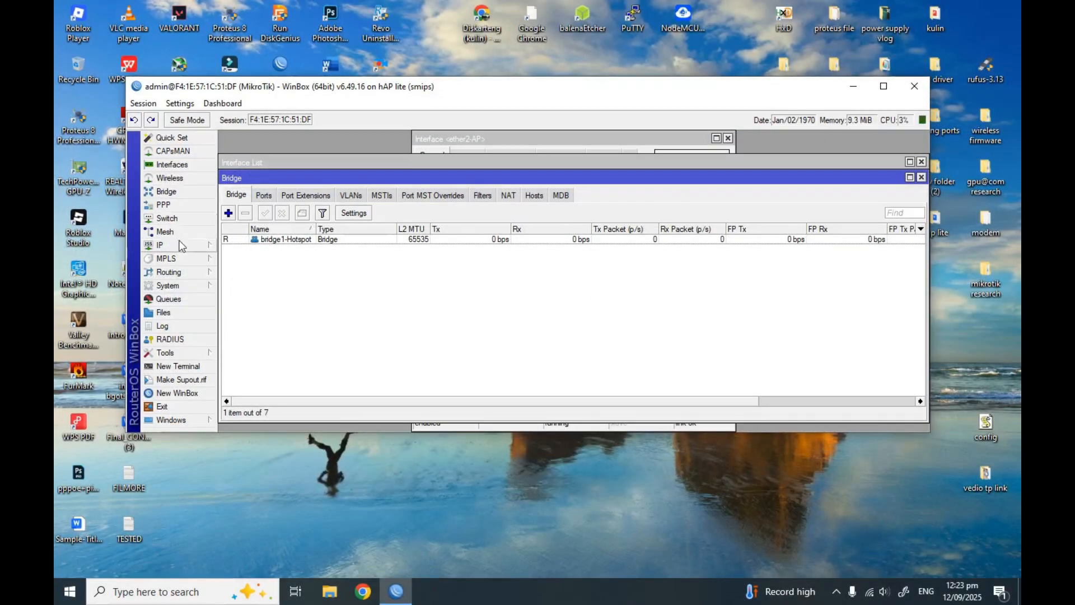
Add an IP > DHCP Client on interface ether1-ISP and apply it
click(180, 245)
click(268, 301)
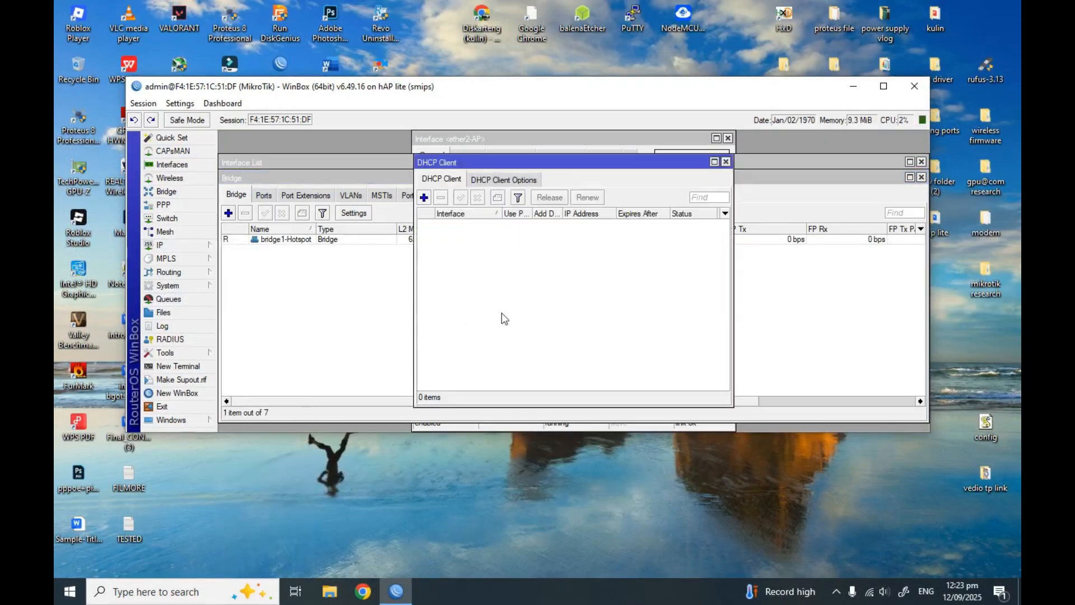
click(424, 198)
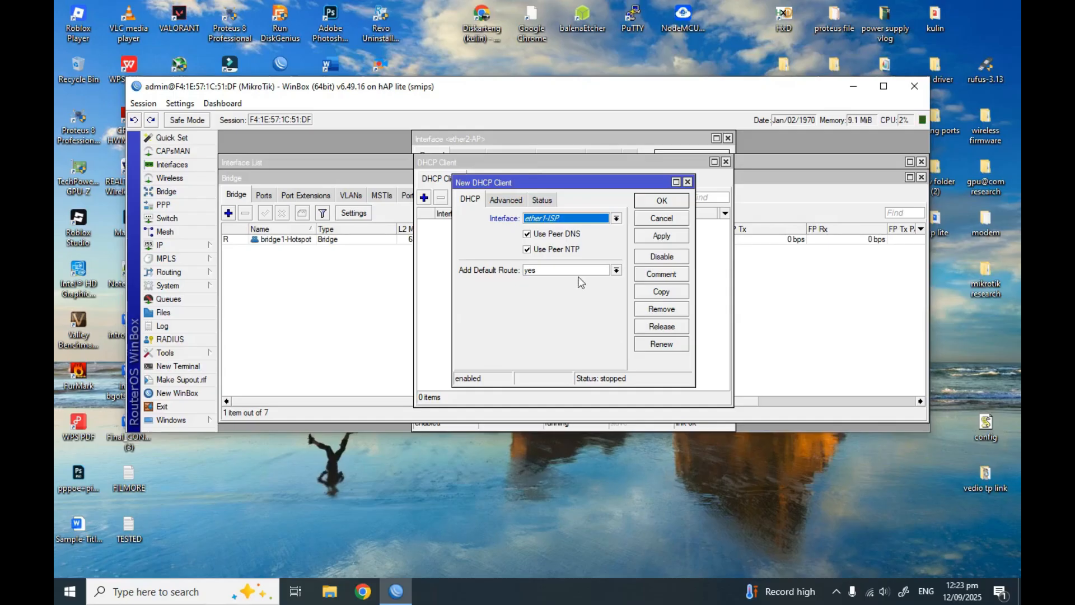
click(616, 218)
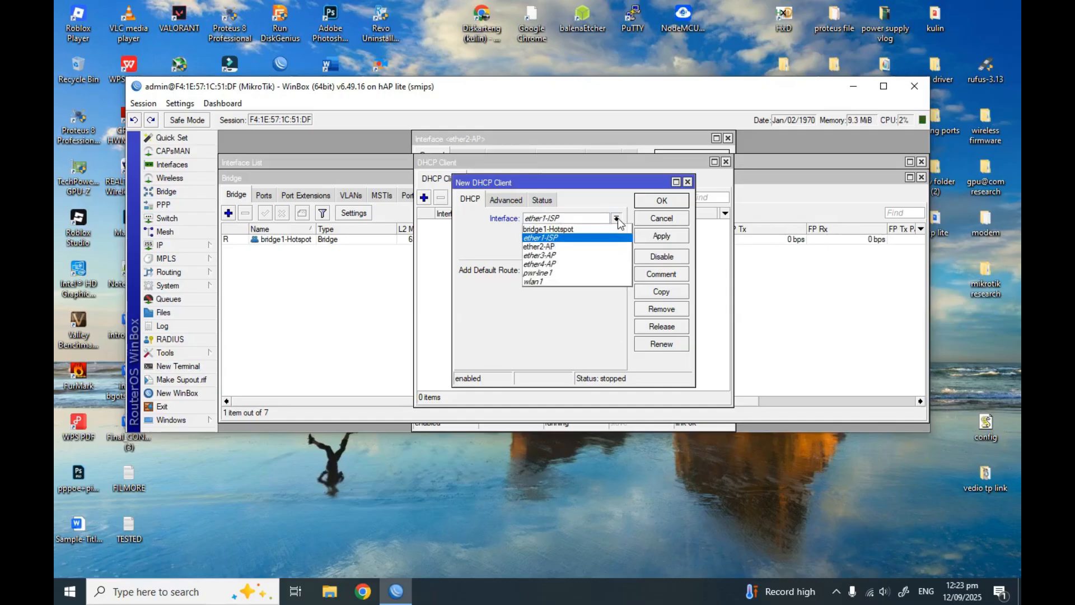
click(618, 220)
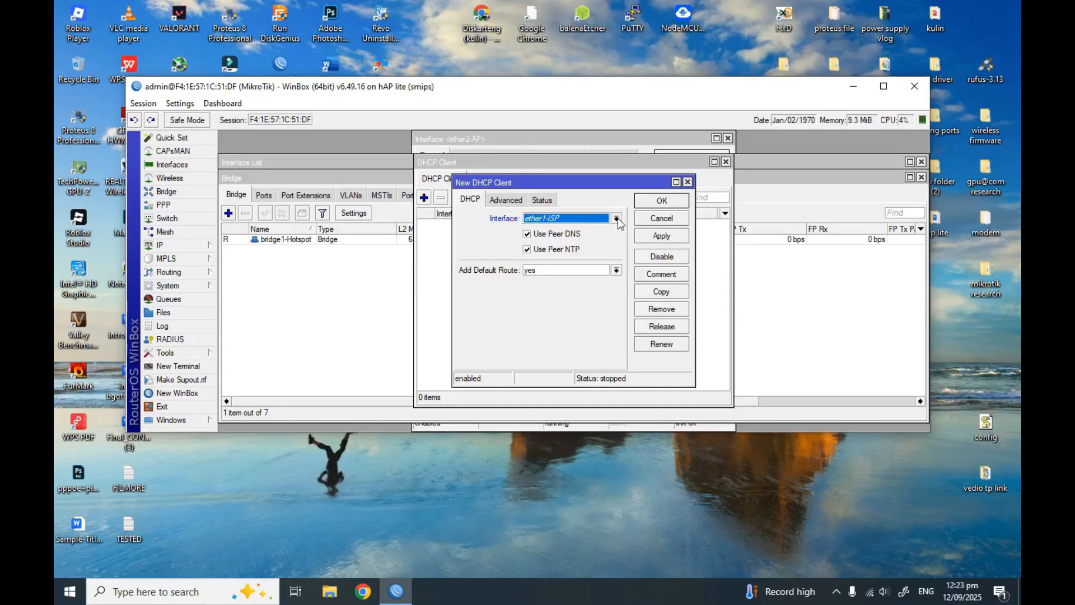
click(663, 238)
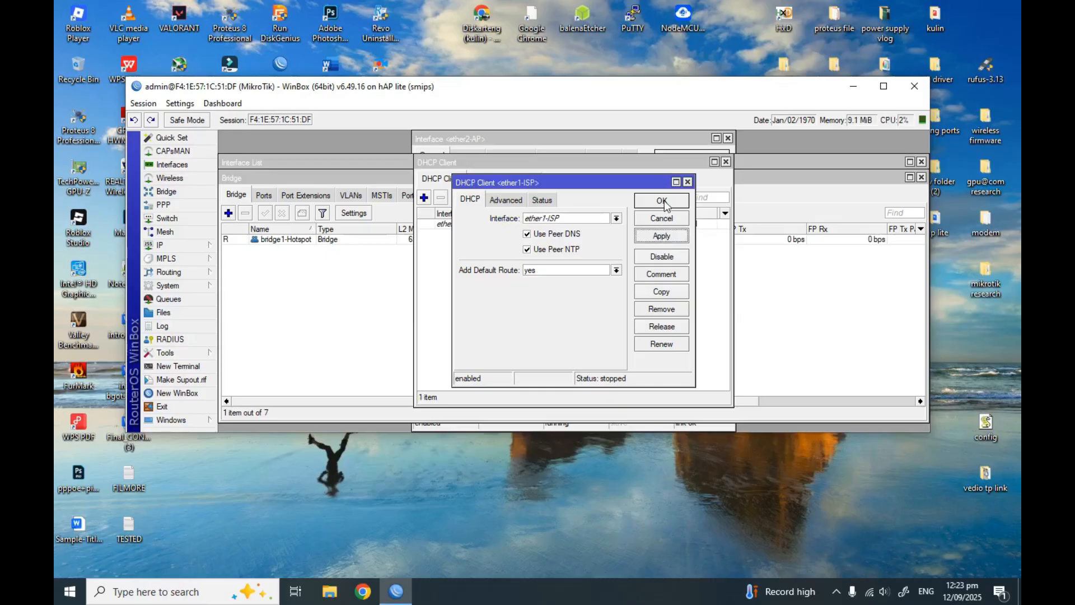
click(661, 202)
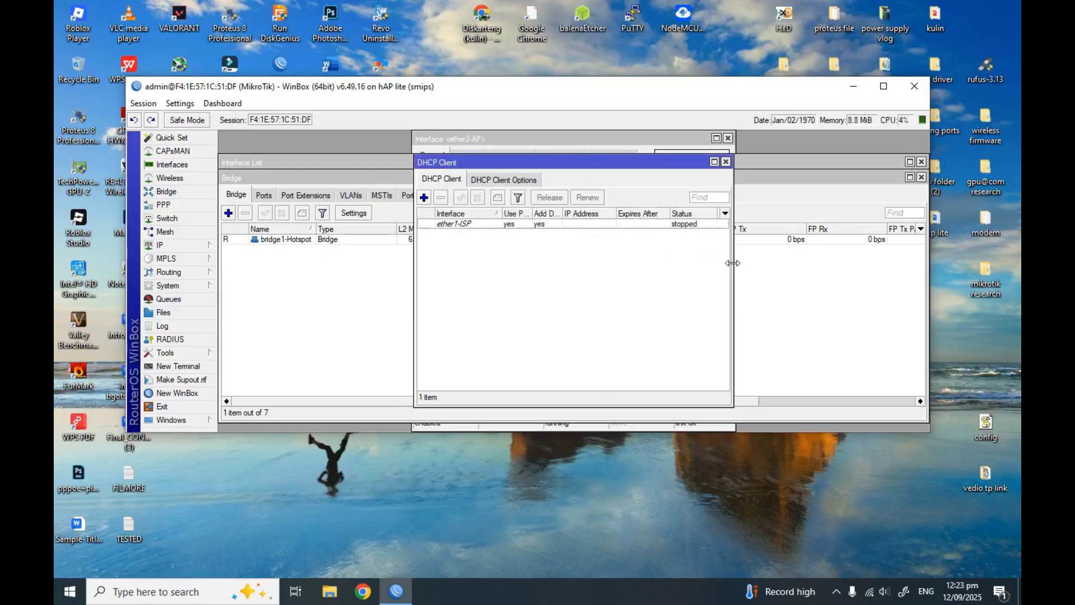
drag(733, 263, 818, 265)
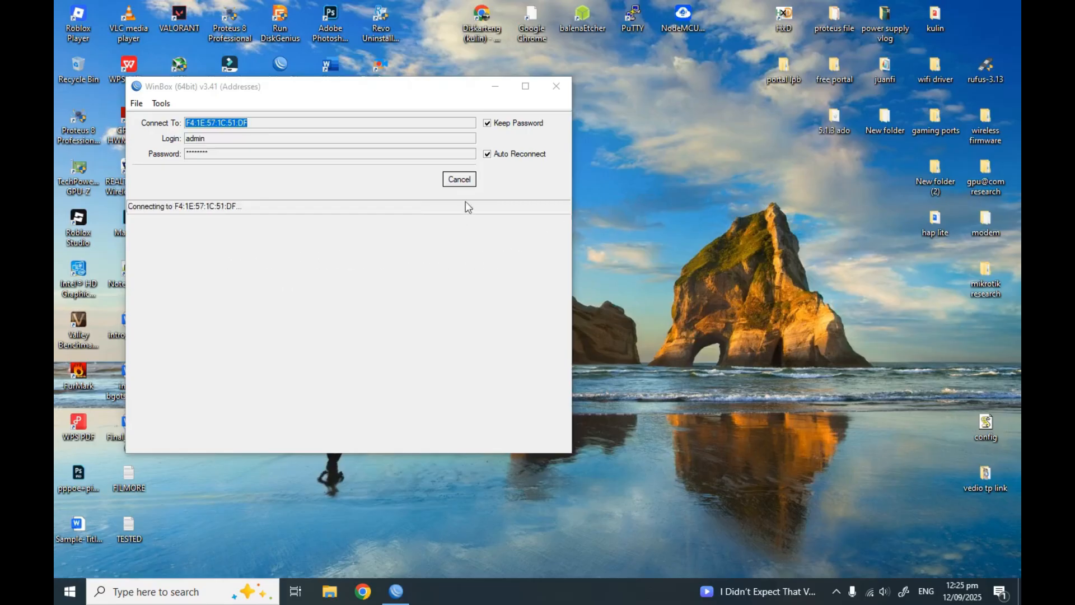
Cancel the stalled attempt, refresh Neighbors, and connect to the router at 192.168.100.224
click(466, 180)
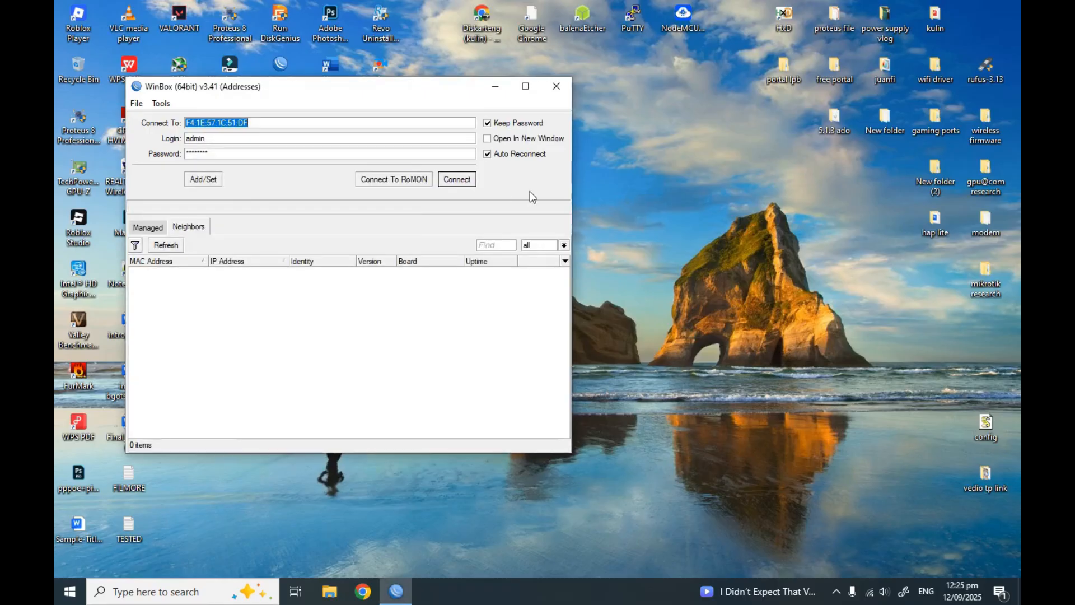
click(166, 245)
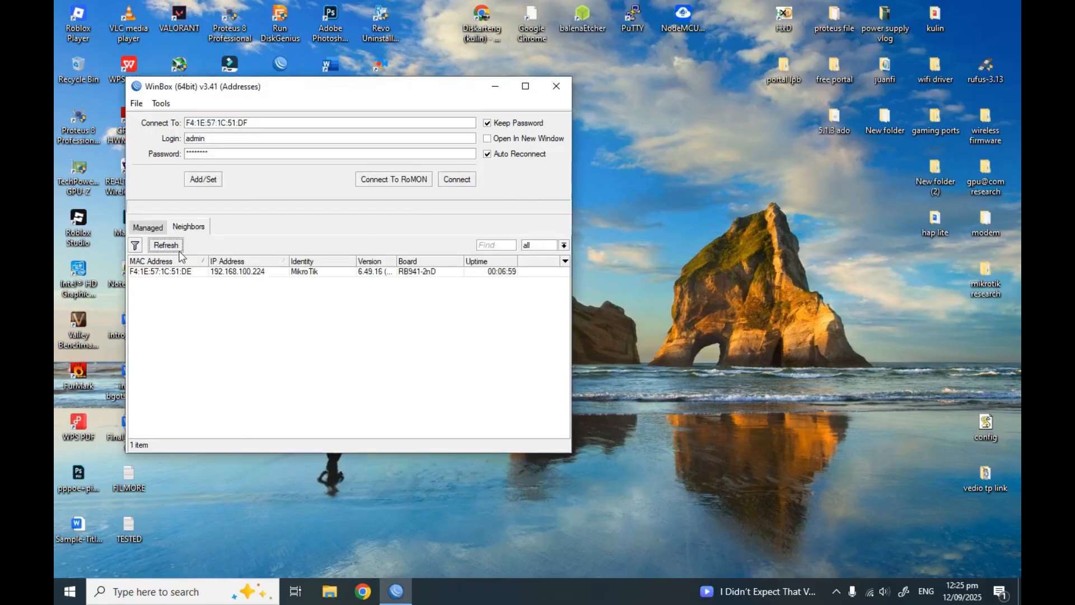
click(163, 271)
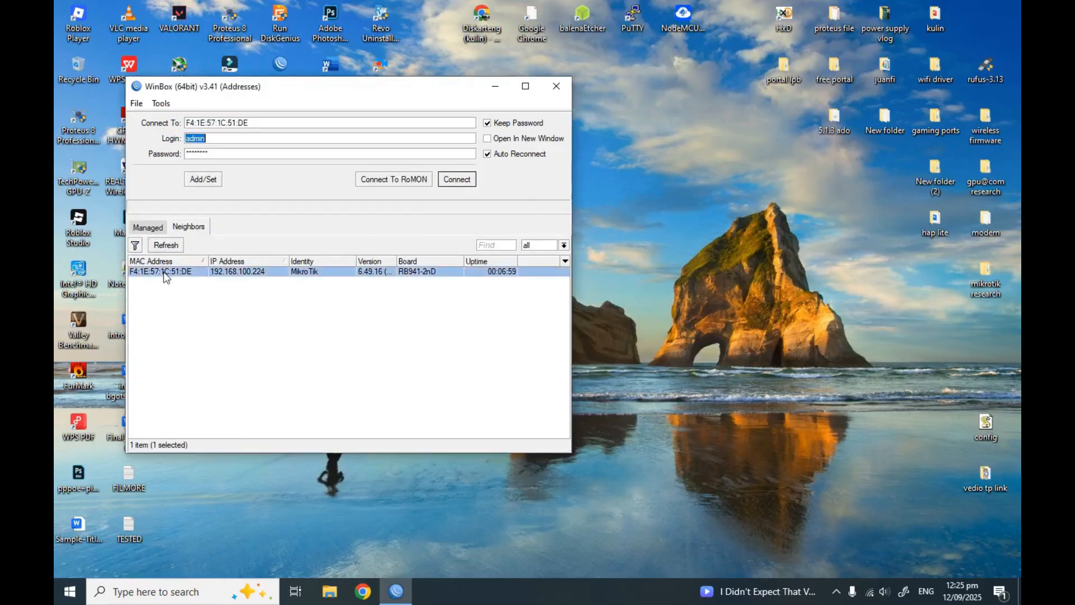
click(456, 182)
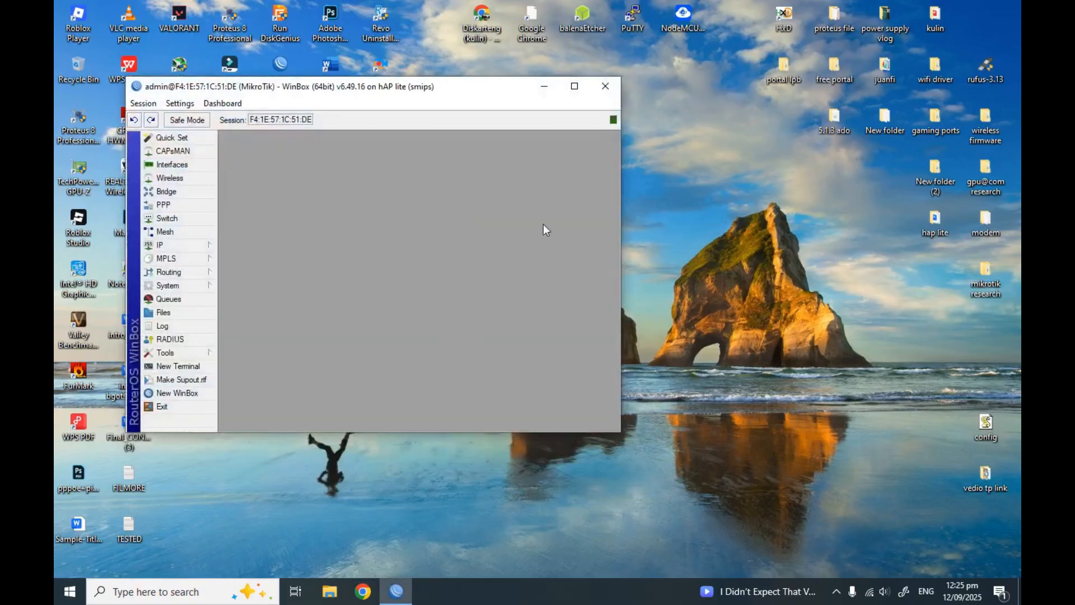
Show the router's interface list in a maximized WinBox, selecting ether1-ISP and wlan1
click(191, 165)
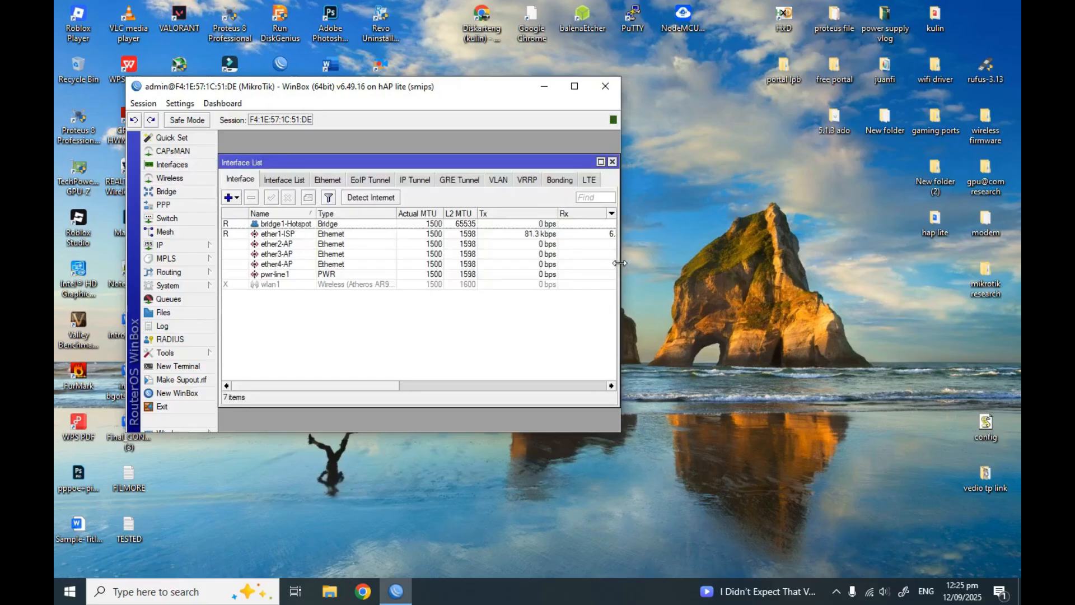
click(574, 86)
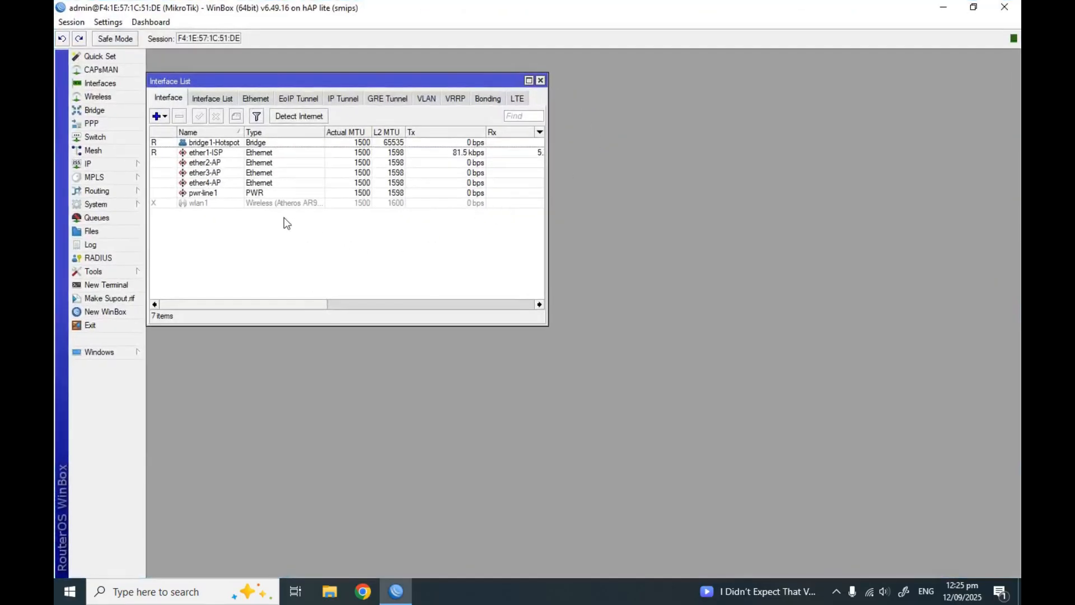
drag(332, 84, 431, 99)
click(447, 169)
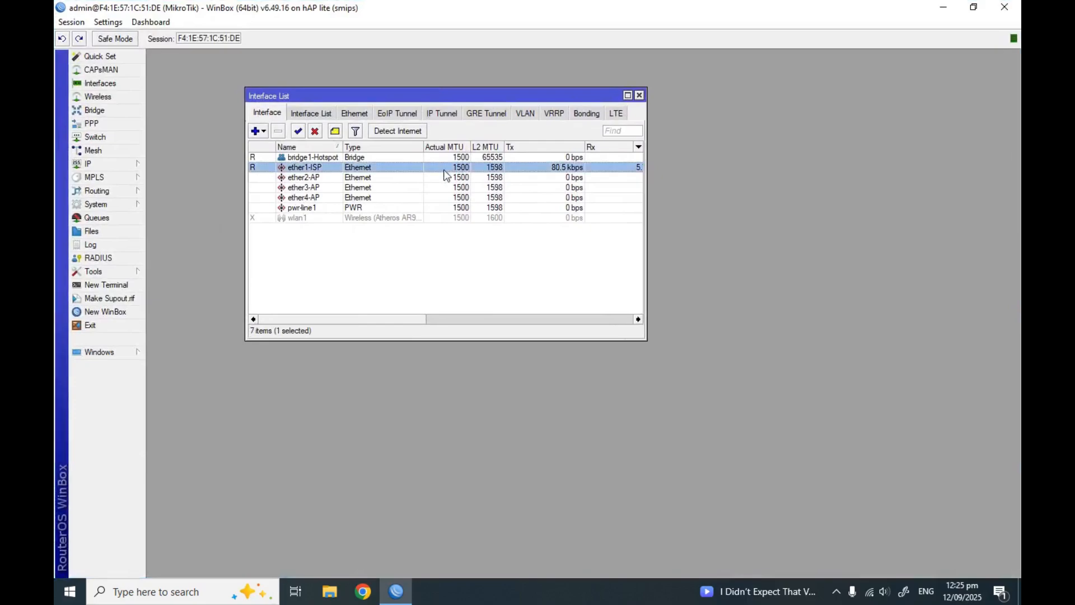
click(321, 218)
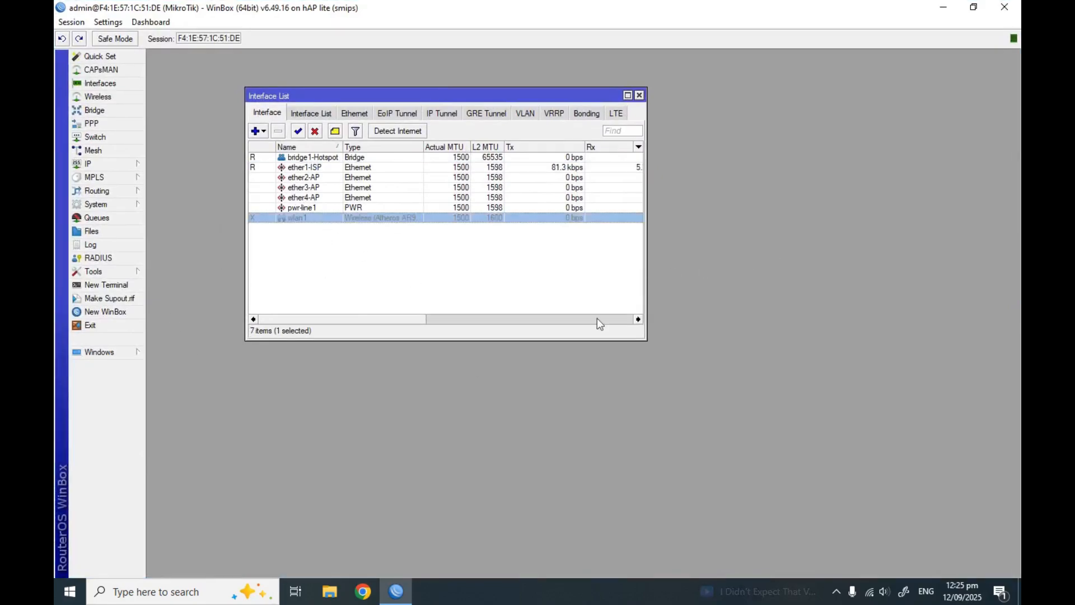
Confirm in IP > DHCP Client that the ether1-ISP lease is bound
click(90, 163)
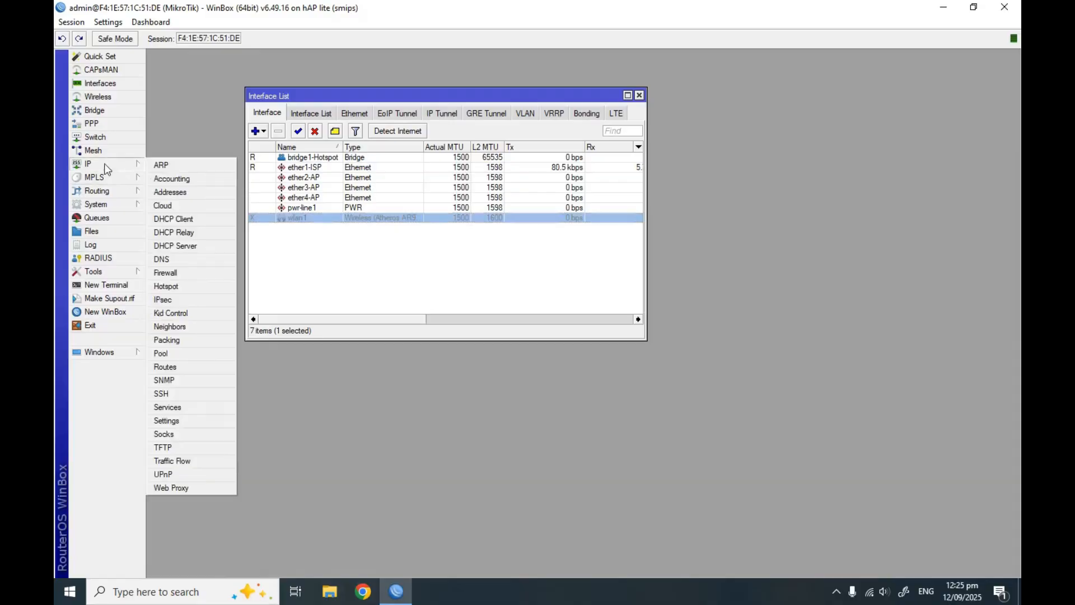
click(209, 222)
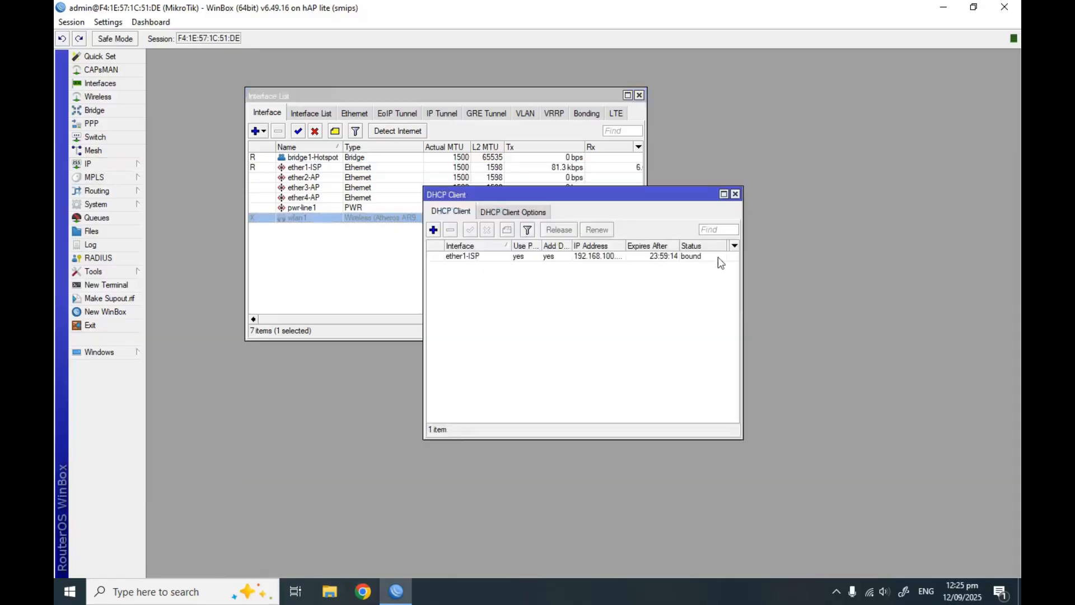
drag(742, 280, 871, 289)
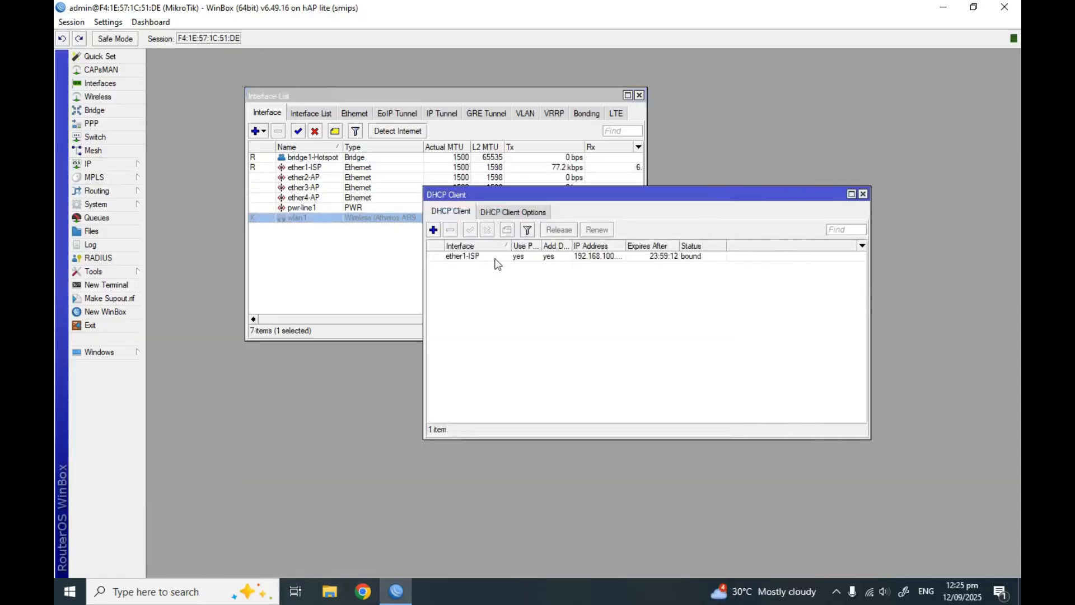
click(768, 256)
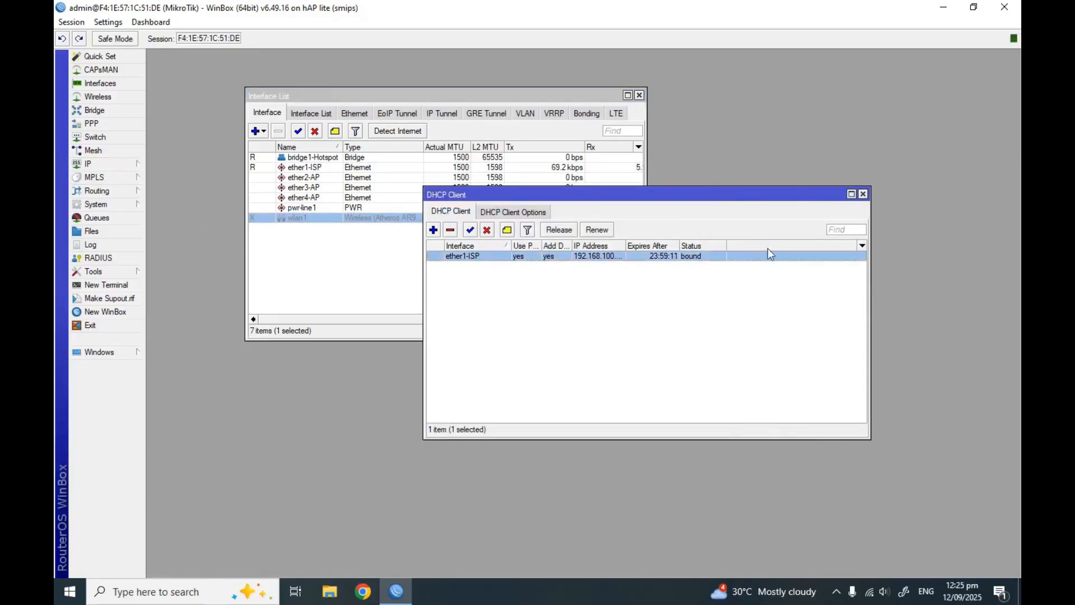
click(863, 194)
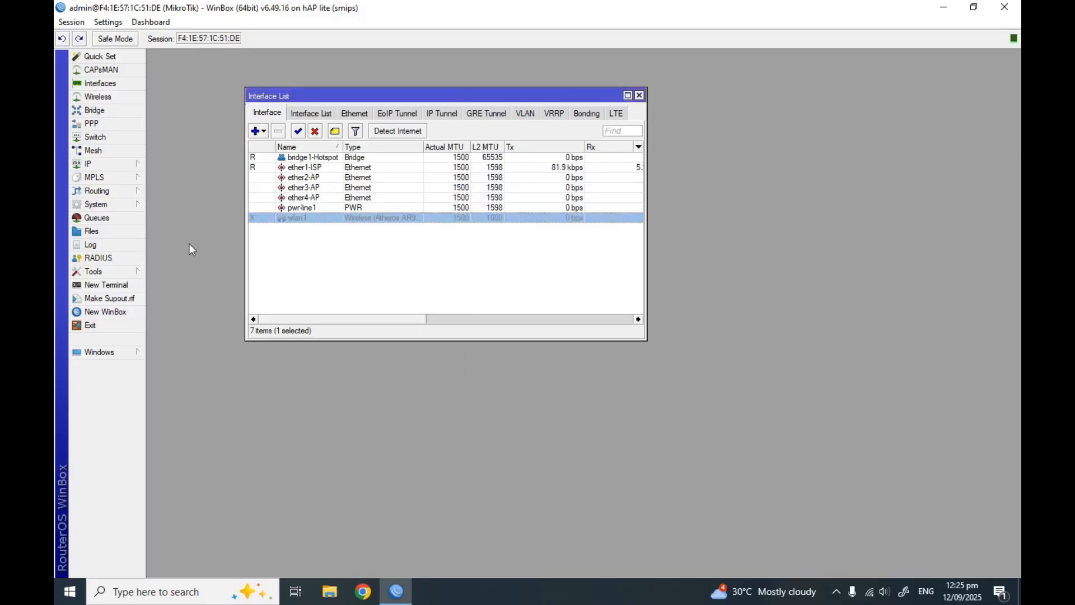
Enter 8.8.8.8 and 8.8.4.4 as the two DNS servers in IP > DNS
click(114, 166)
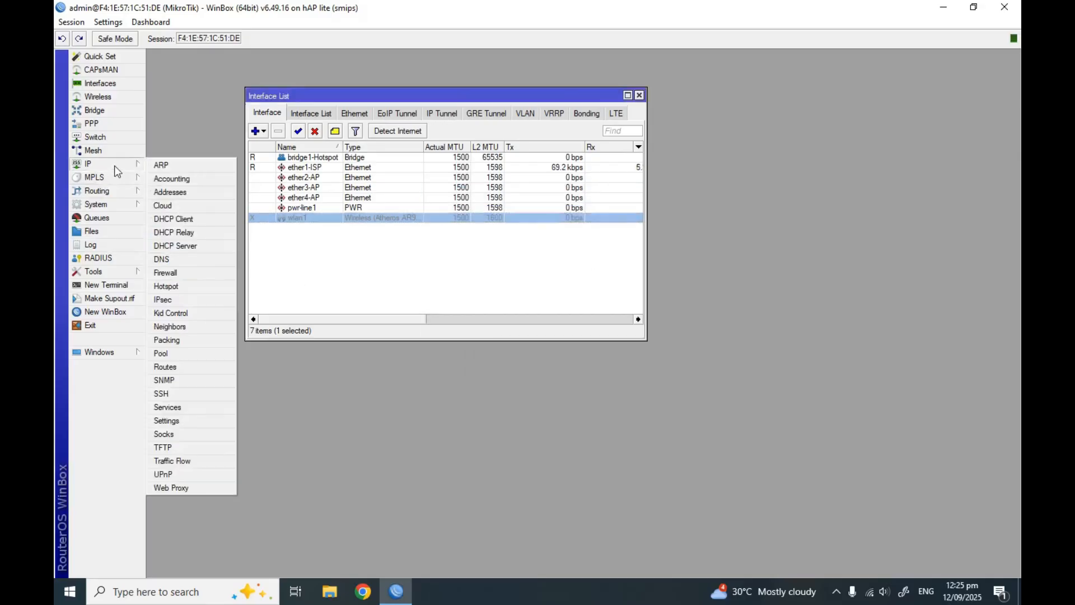
click(182, 262)
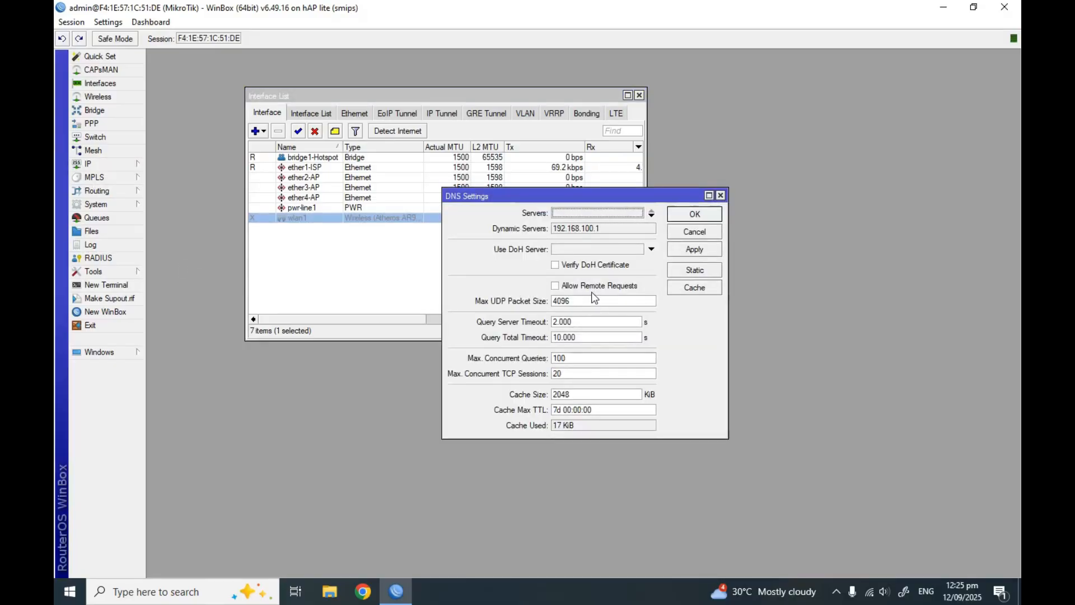
click(652, 216)
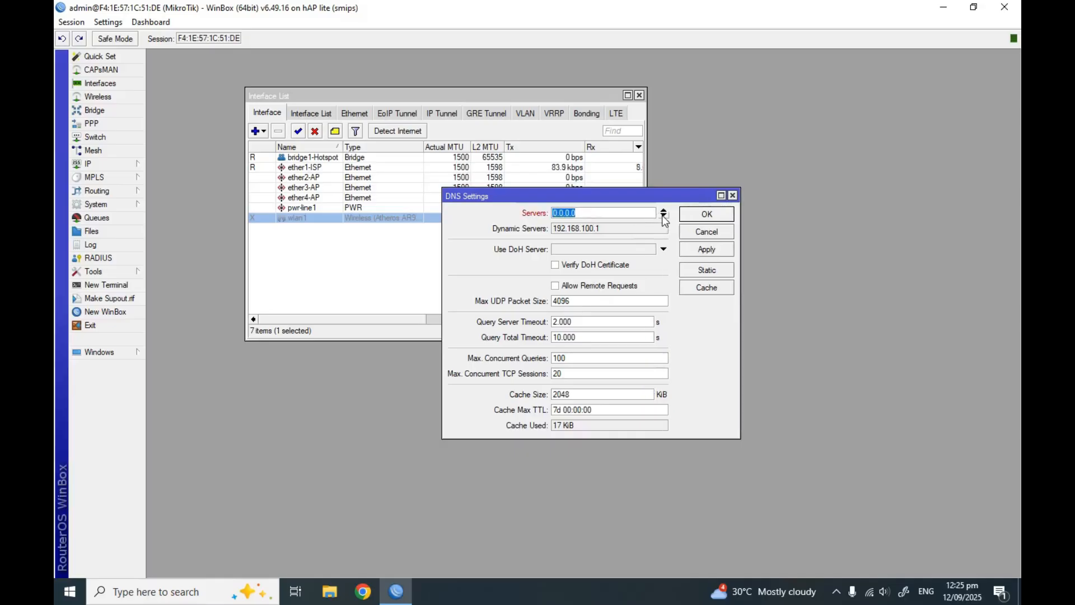
click(664, 217)
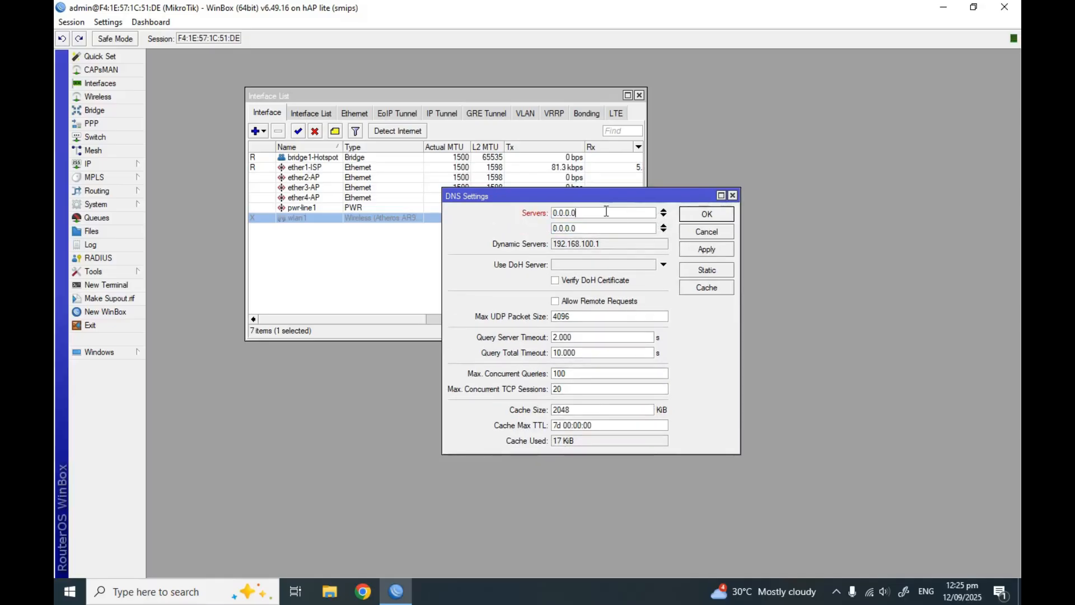
text(8.8.8.8)
key(Tab)
text(8.8.4.4)
Allow remote DNS requests and save the DNS settings
click(555, 301)
click(707, 249)
click(707, 213)
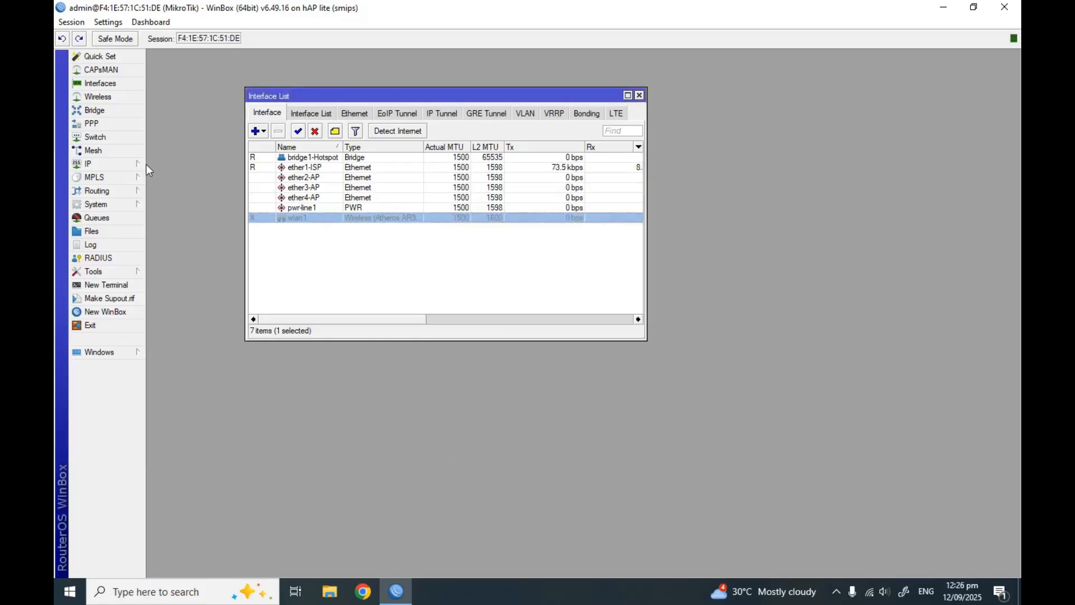
Add CPU load and Memory readouts to the session toolbar
click(284, 262)
right_click(885, 38)
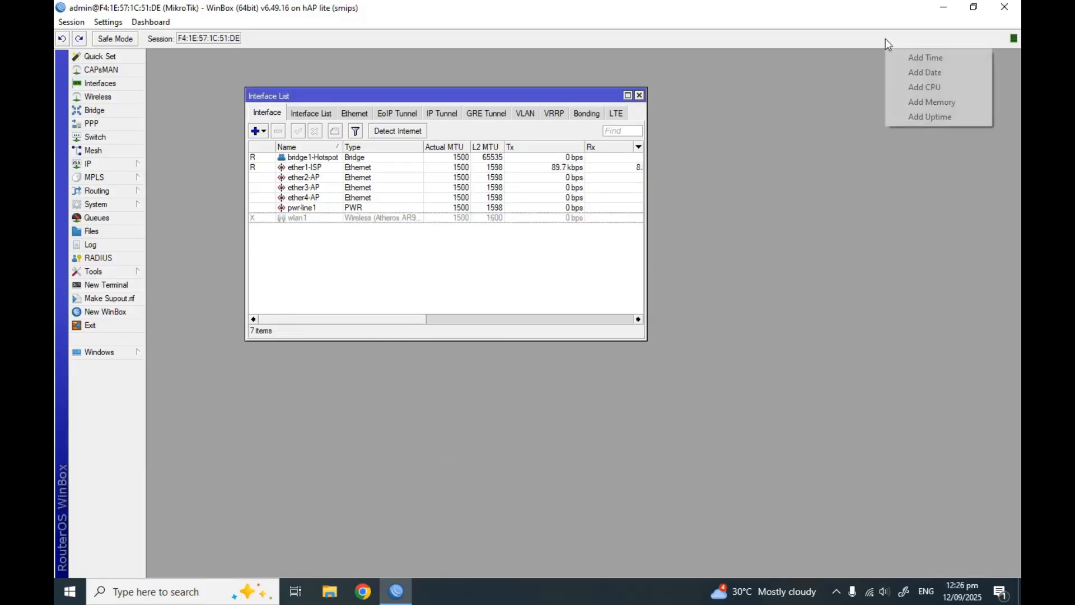
click(910, 86)
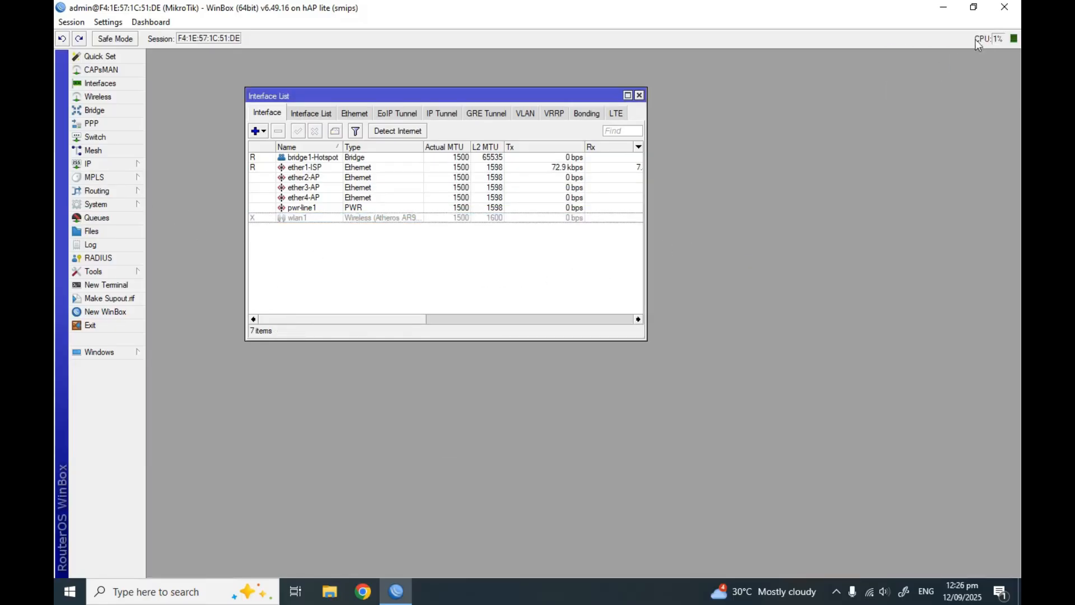
right_click(882, 39)
click(910, 102)
click(105, 165)
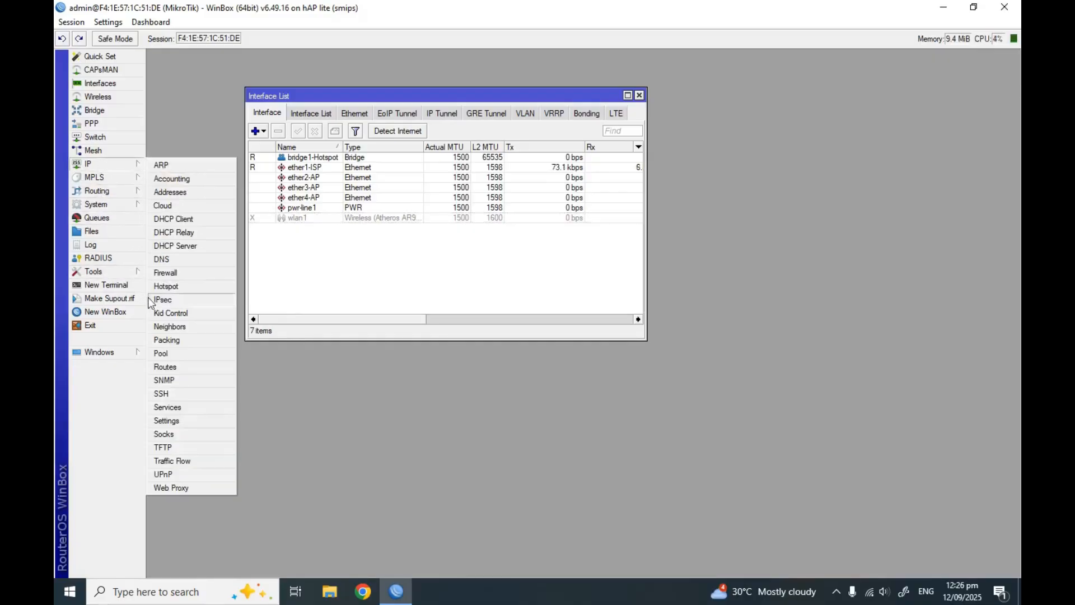
Add a srcnat NAT rule with Out. Interface ether1-ISP and action masquerade
click(160, 277)
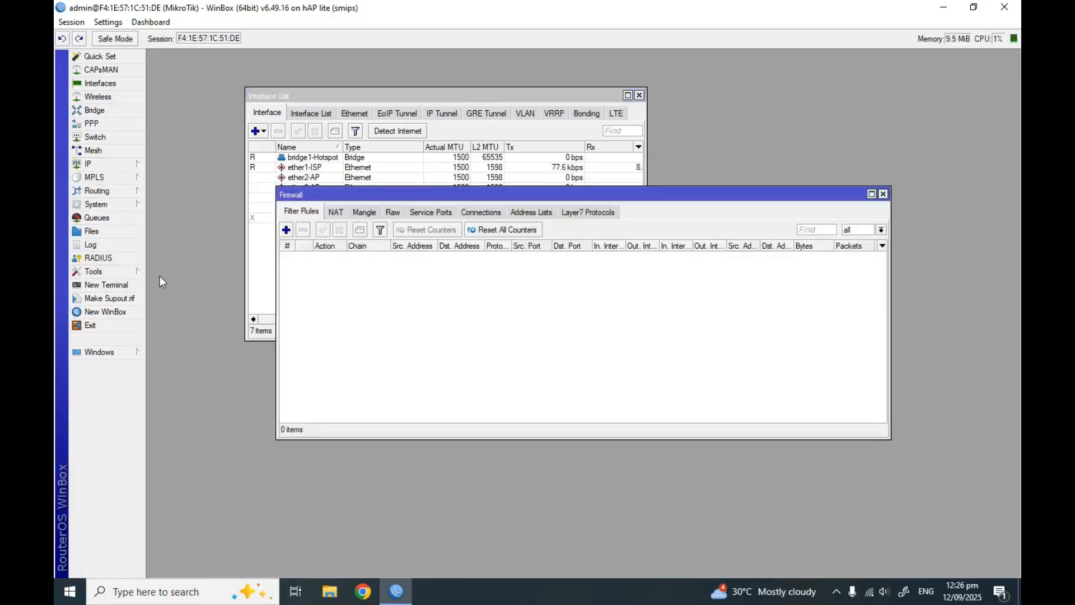
click(338, 213)
click(286, 230)
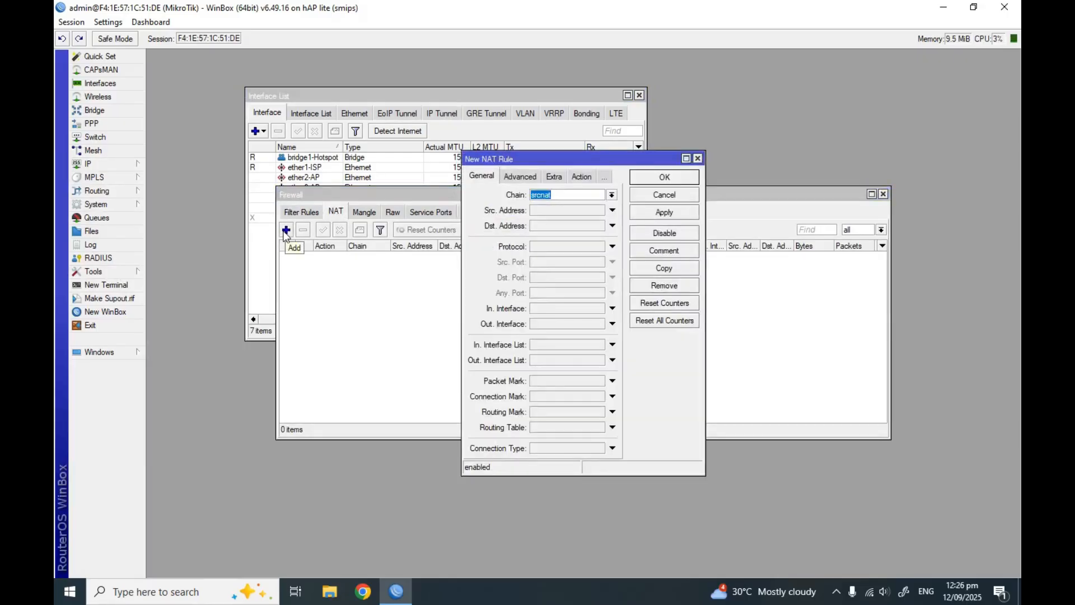
click(612, 324)
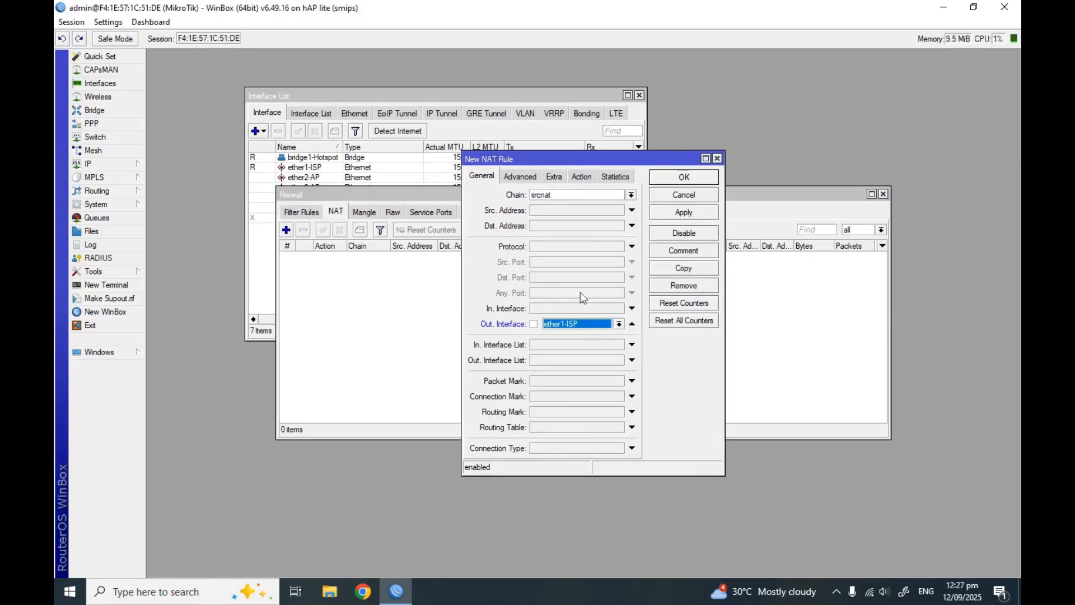
click(557, 179)
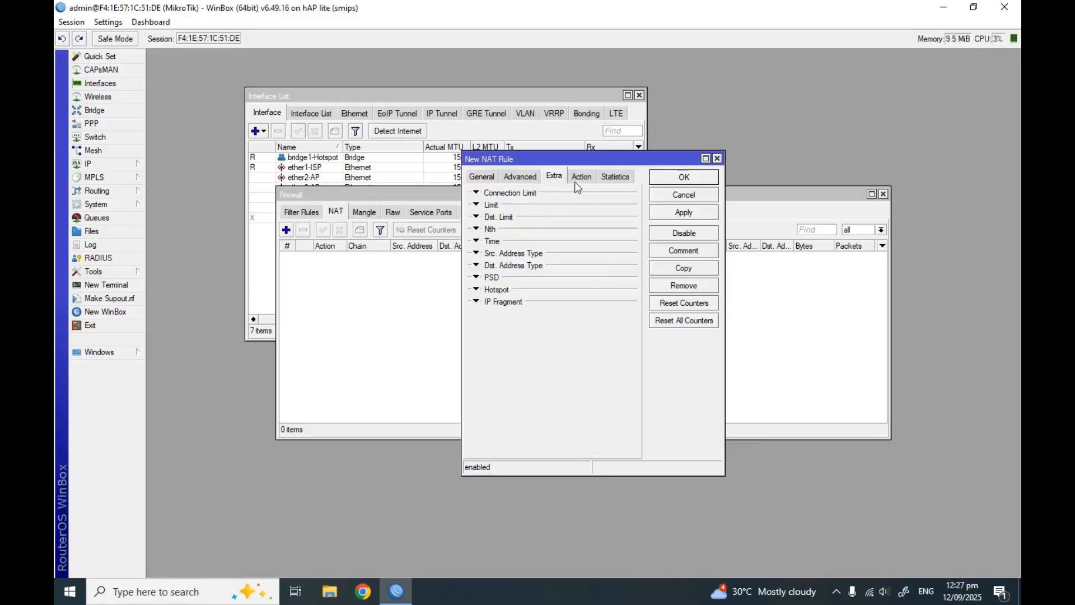
click(578, 180)
click(630, 195)
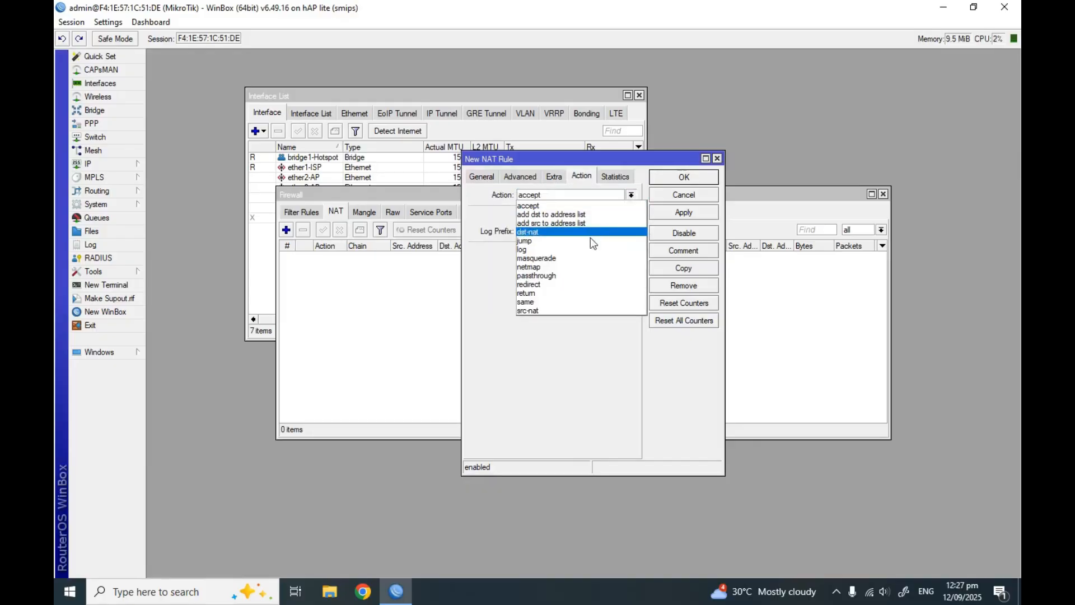
click(588, 258)
click(692, 215)
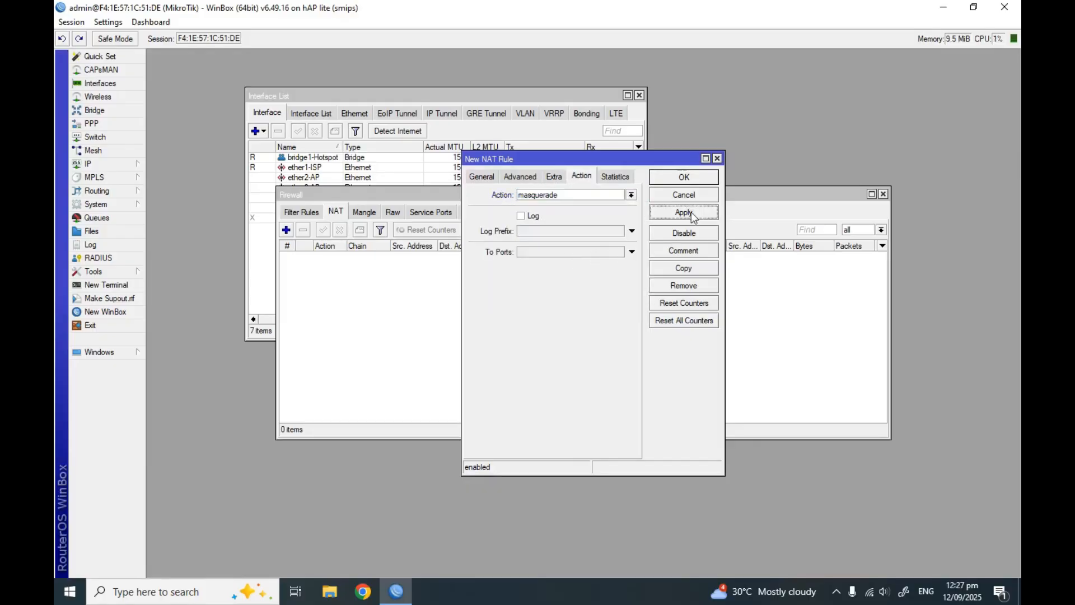
click(684, 177)
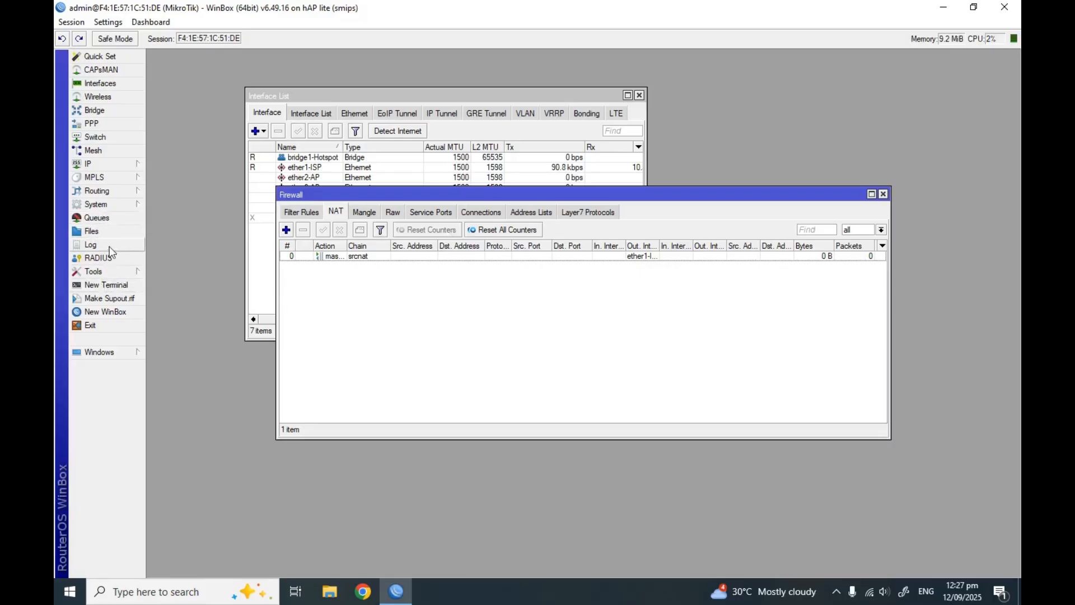
Run ping 8.8.8.8 in a new router terminal, see replies, then close the terminal
click(122, 284)
drag(448, 192, 460, 216)
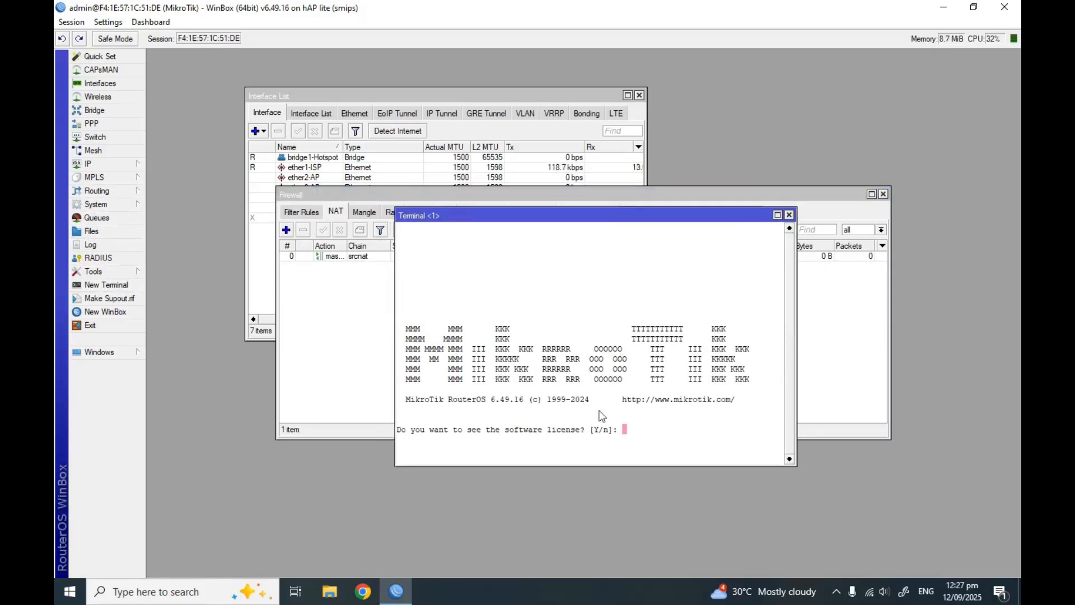
key(Return)
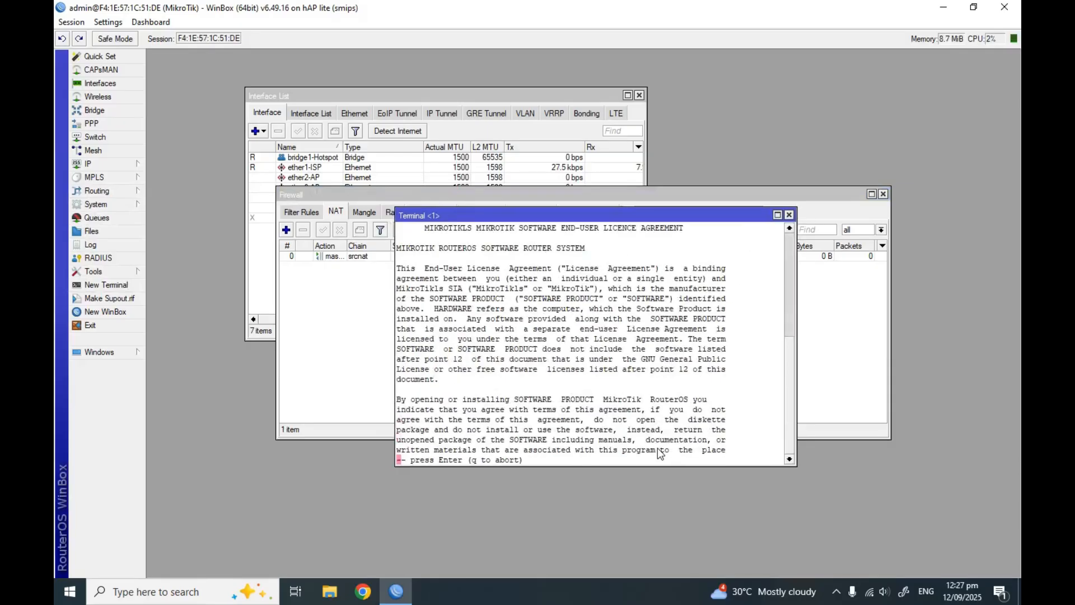
key(Return)
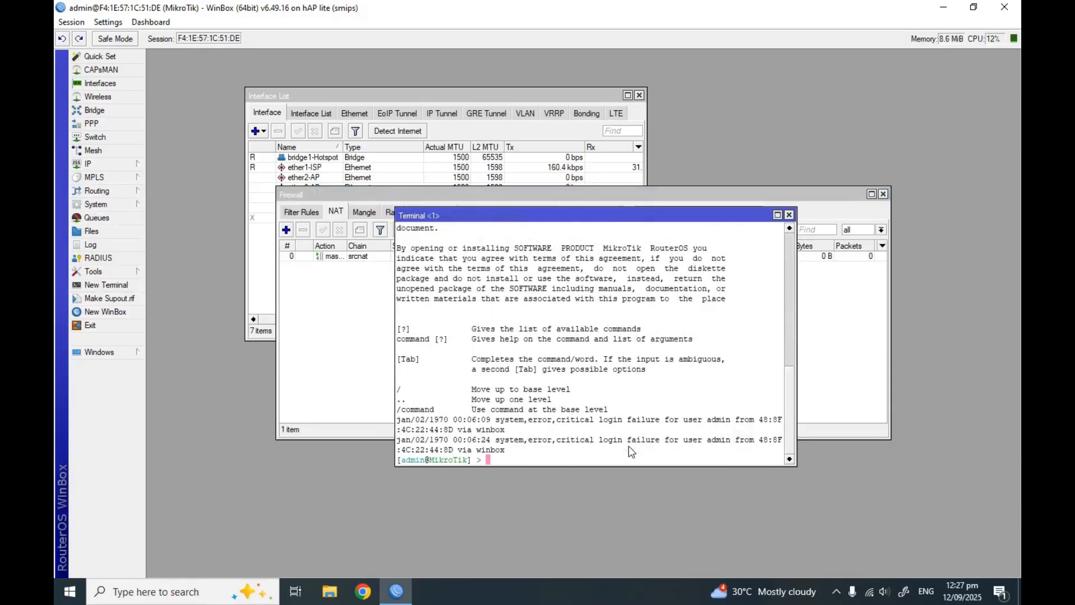
text(ping 8.8.8.8)
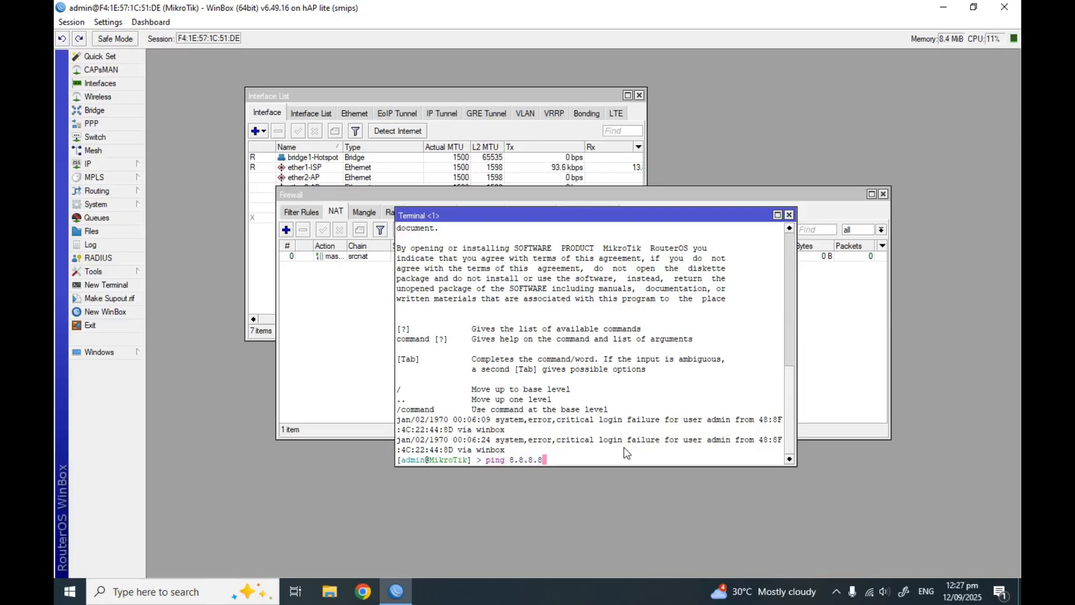
key(Return)
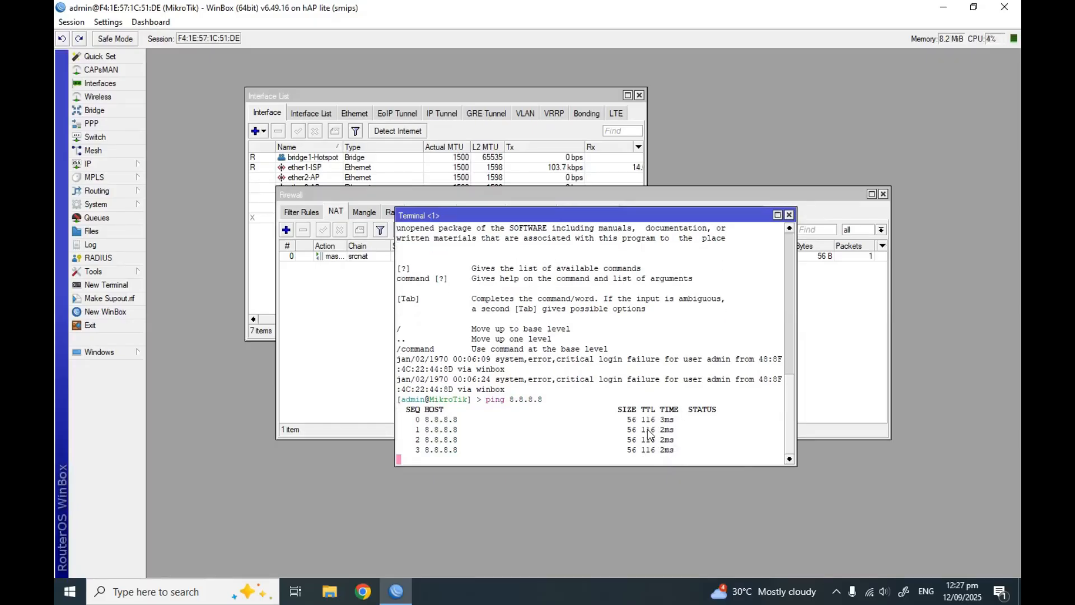
drag(641, 216, 612, 280)
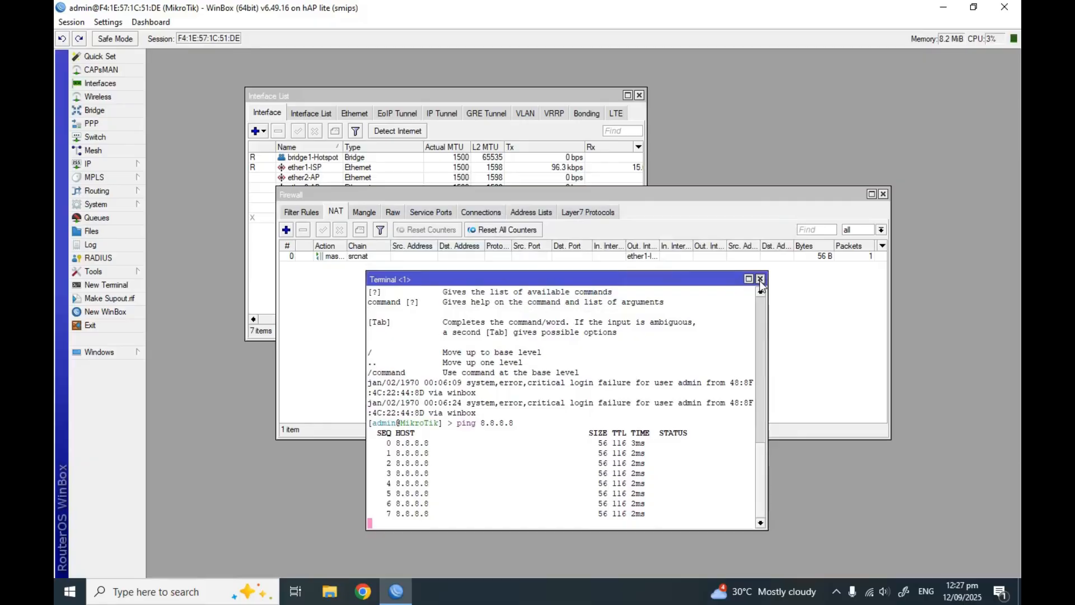
click(760, 279)
Add the address 10.0.0.1/24 on interface bridge1-Hotspot in IP > Addresses
click(117, 164)
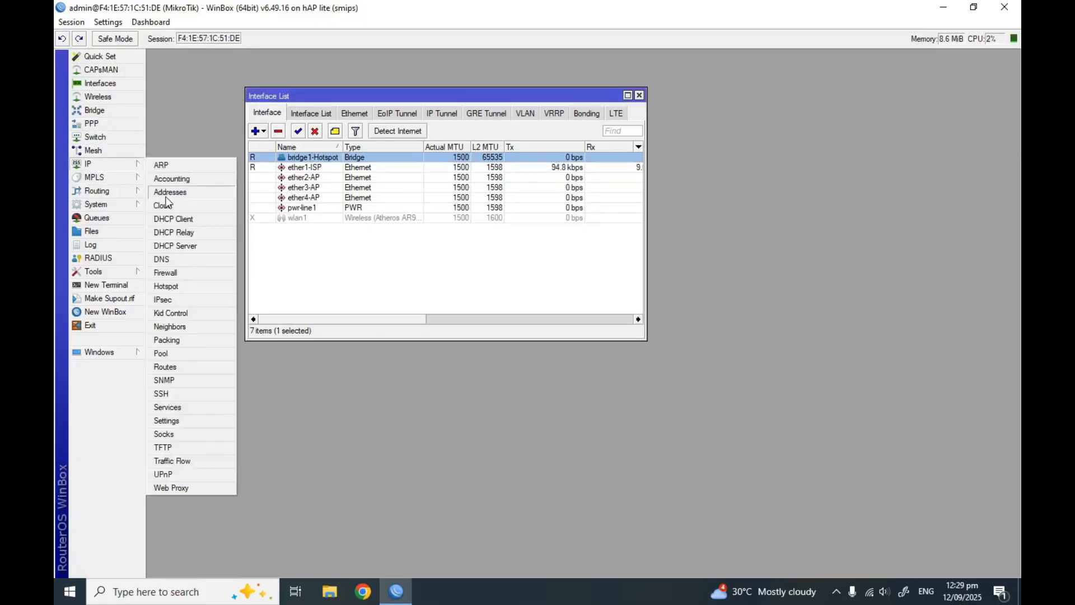
click(167, 195)
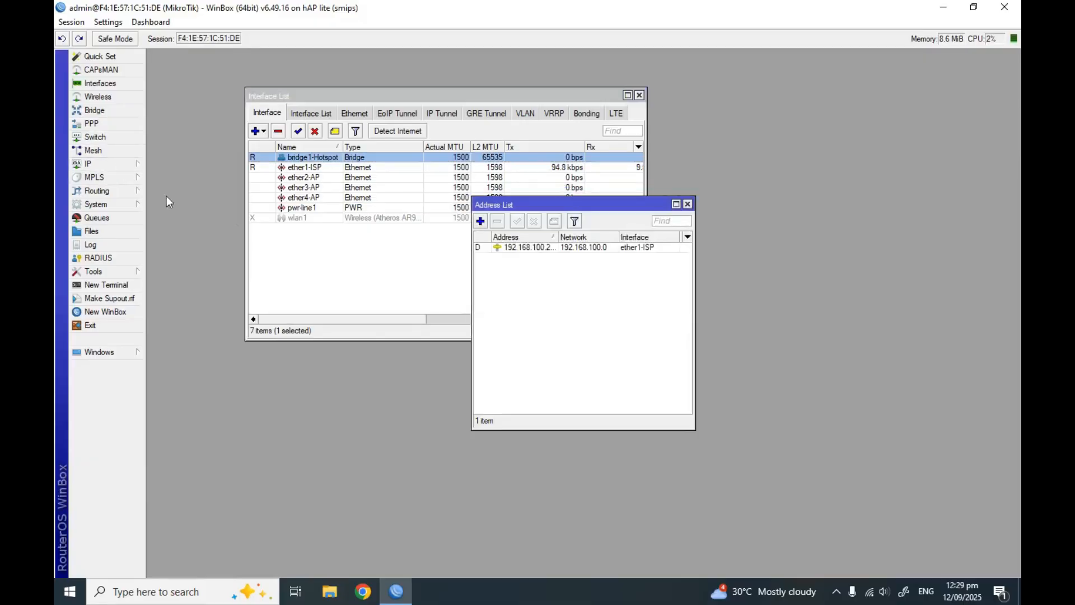
click(480, 221)
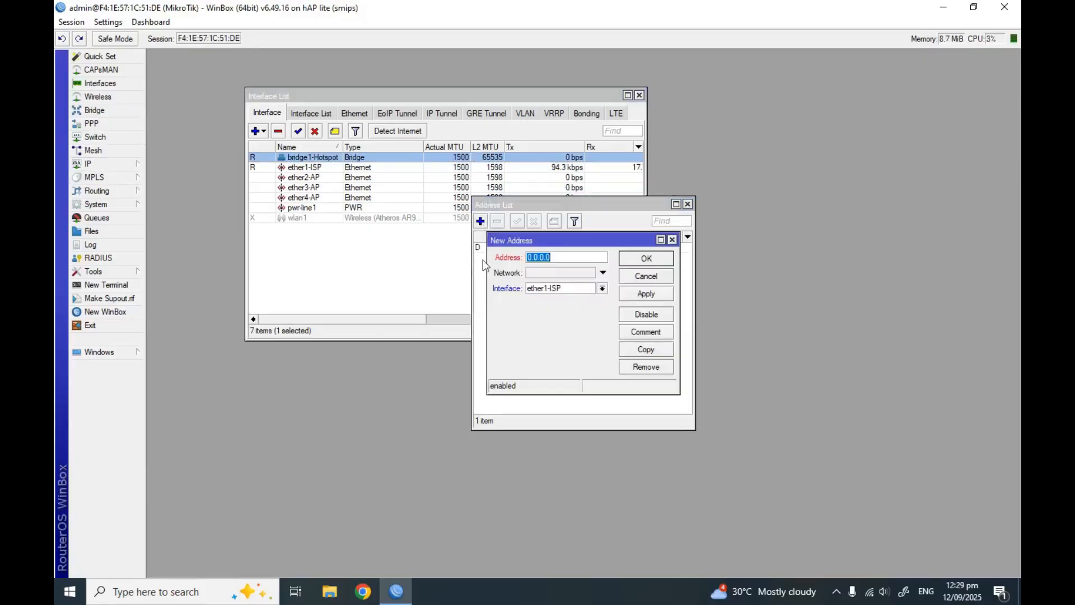
text(10.0.0.1/24)
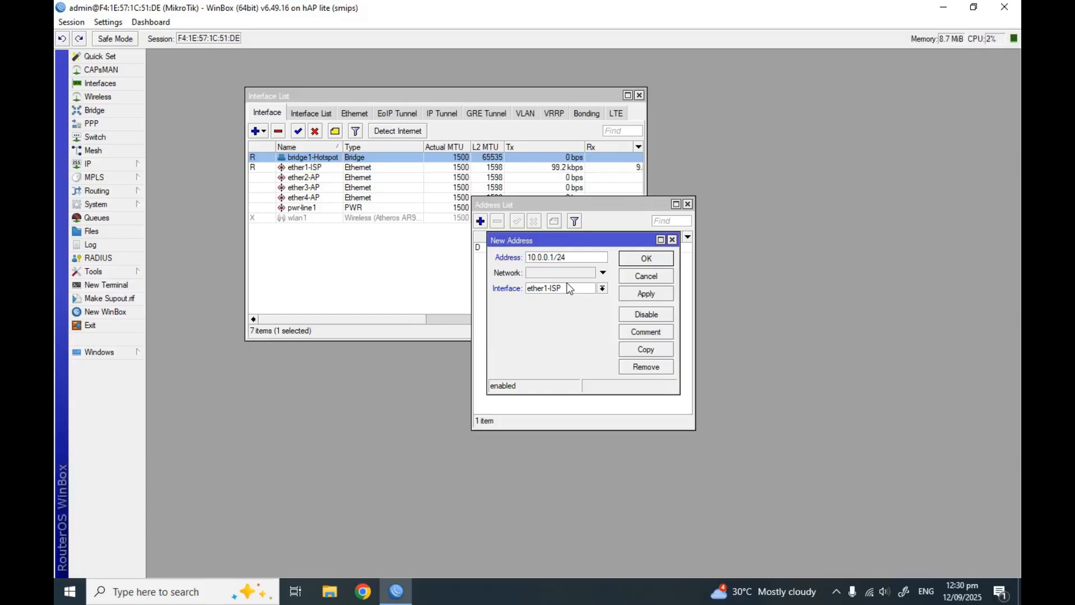
click(647, 293)
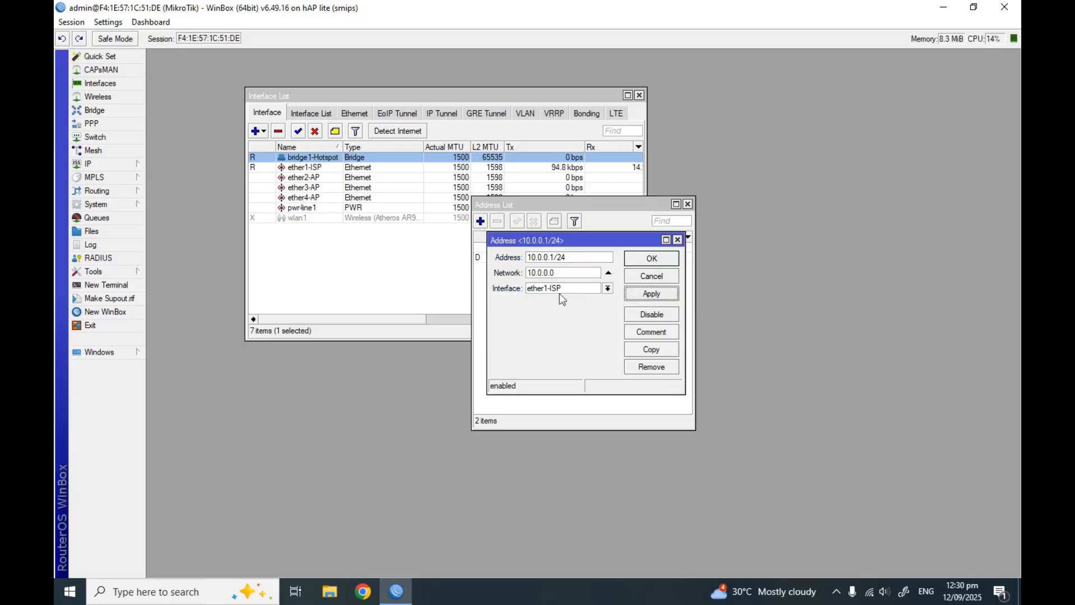
click(607, 287)
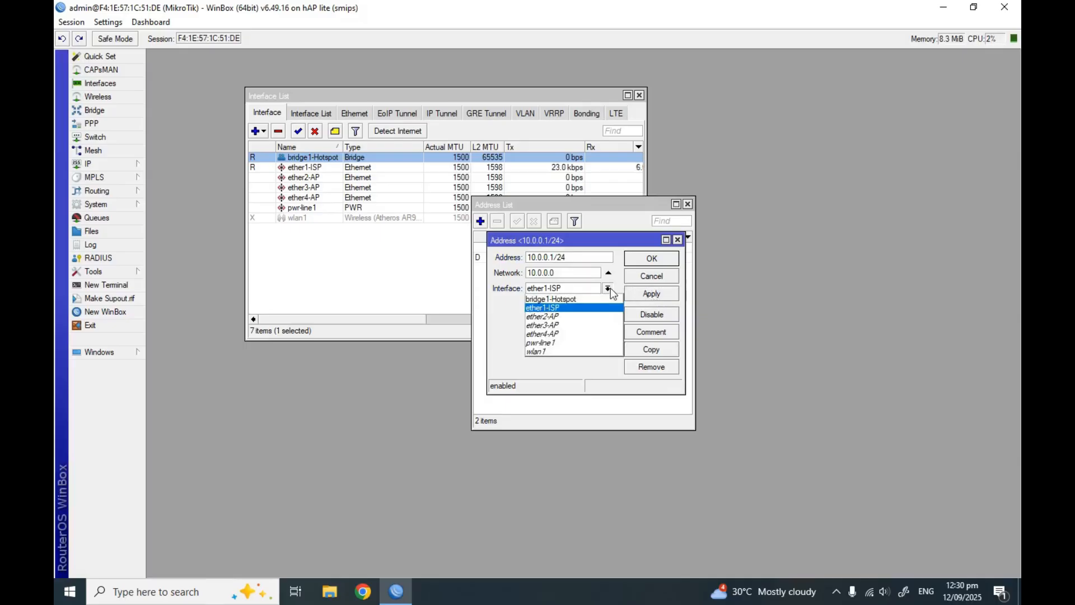
click(581, 299)
click(653, 295)
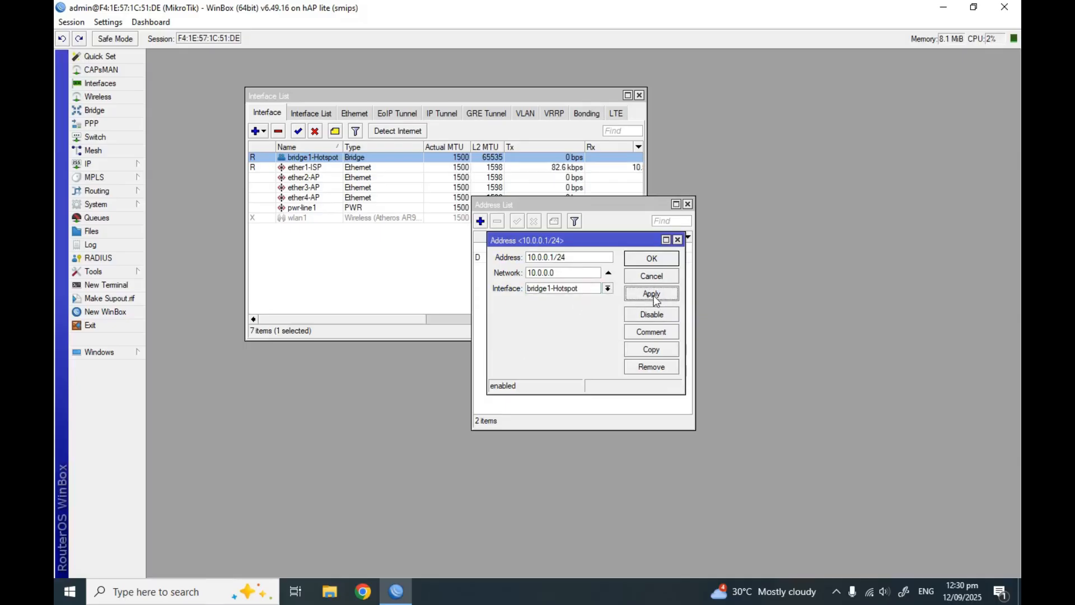
click(651, 258)
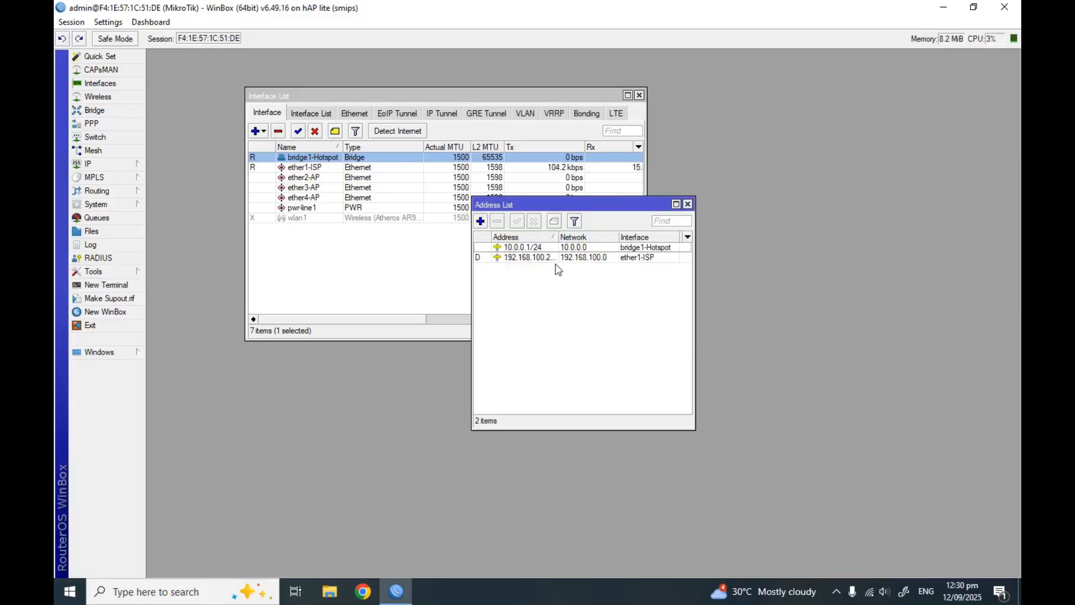
drag(695, 265, 802, 265)
click(632, 257)
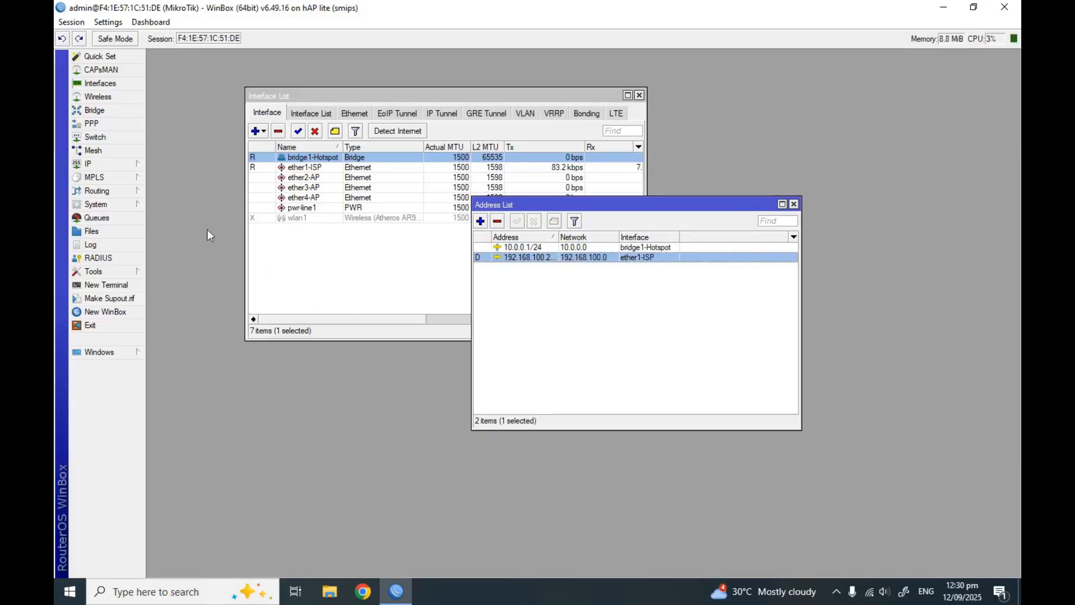
Check the DHCP Server list is empty, then open the IP > Hotspot Servers list
click(93, 164)
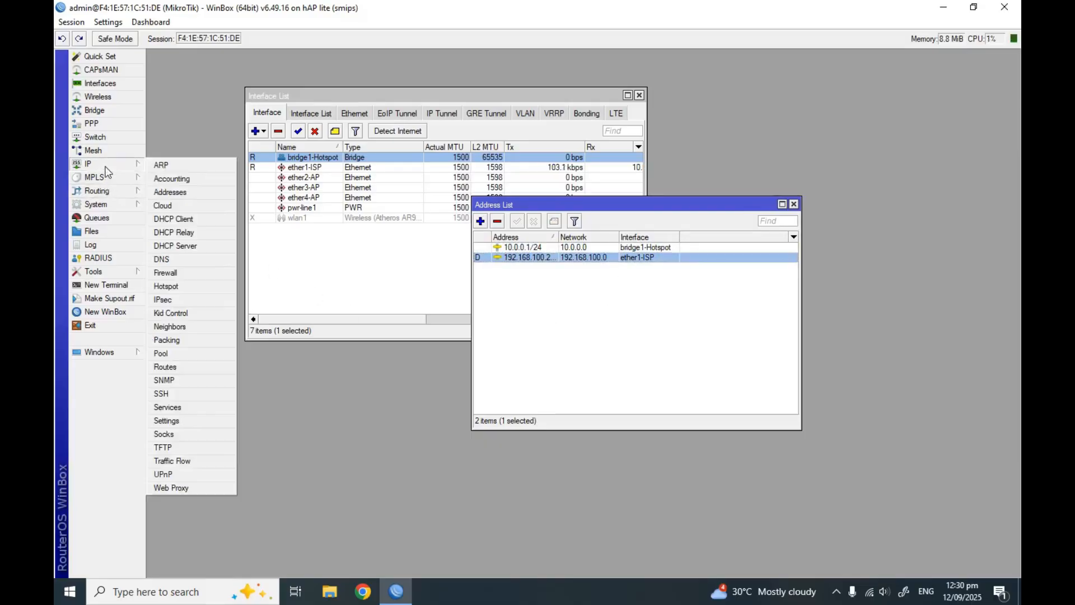
click(196, 246)
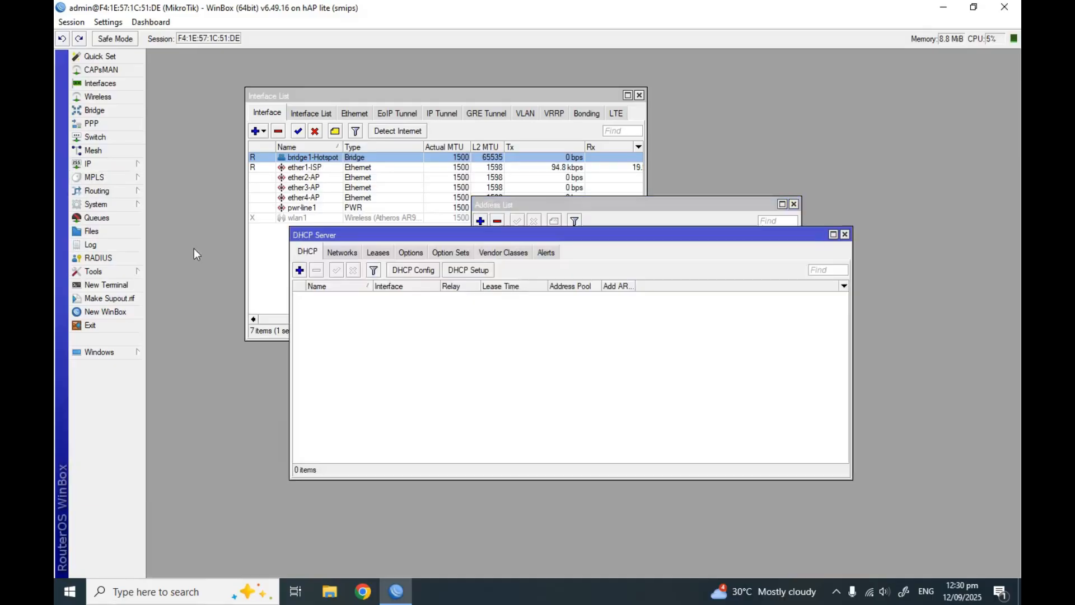
click(845, 235)
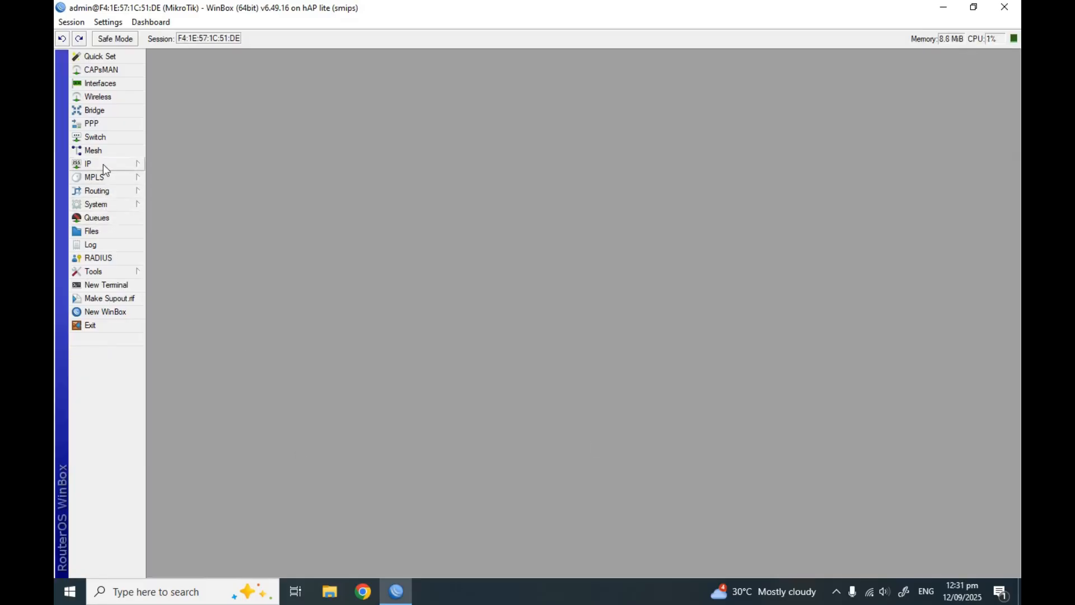
click(103, 164)
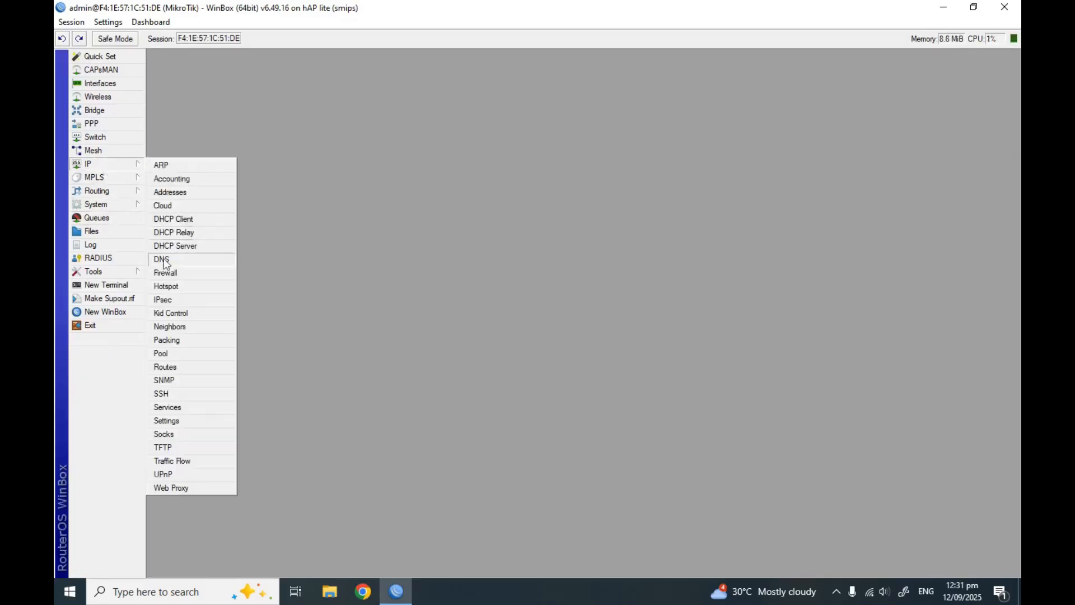
click(185, 287)
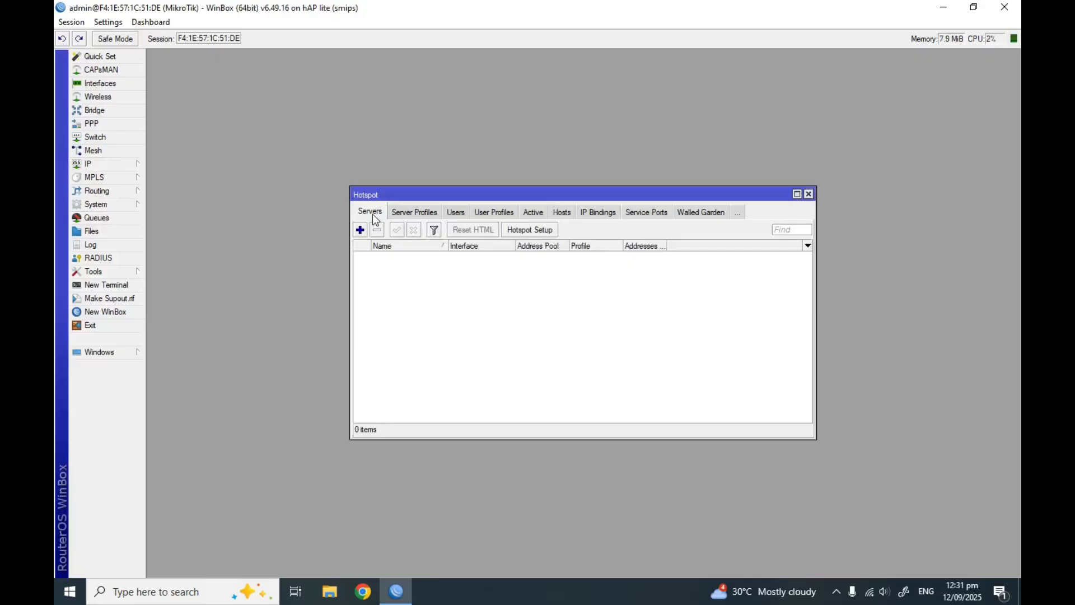
Run Hotspot Setup on bridge1-Hotspot with 10.0.0.1/24, pool 10.0.0.2-10.0.0.254 and DNS 8.8.8.8/8.8.4.4
click(526, 230)
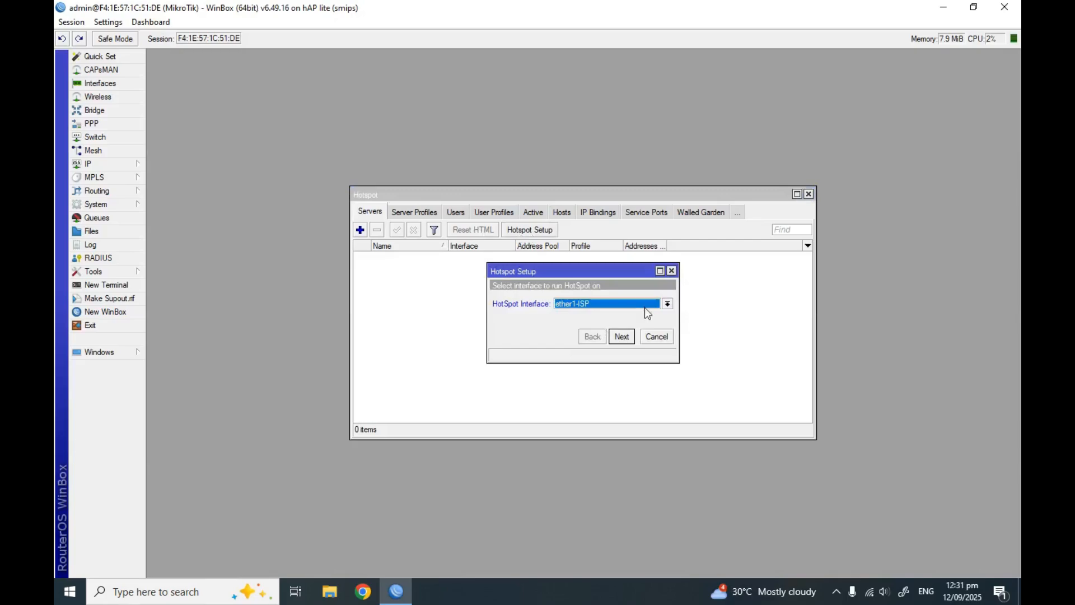
click(668, 304)
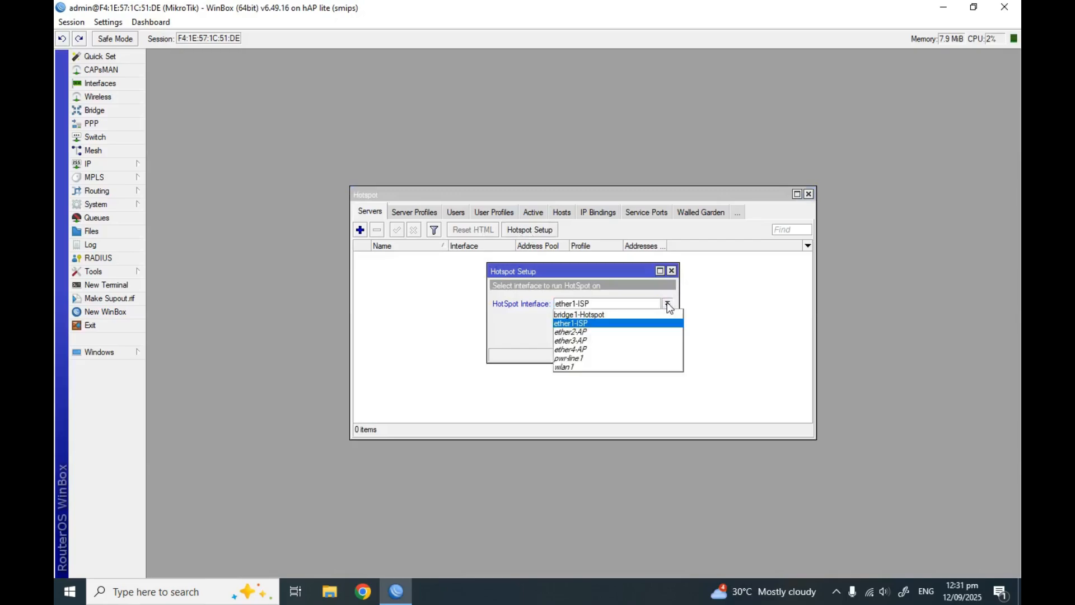
click(639, 315)
click(621, 337)
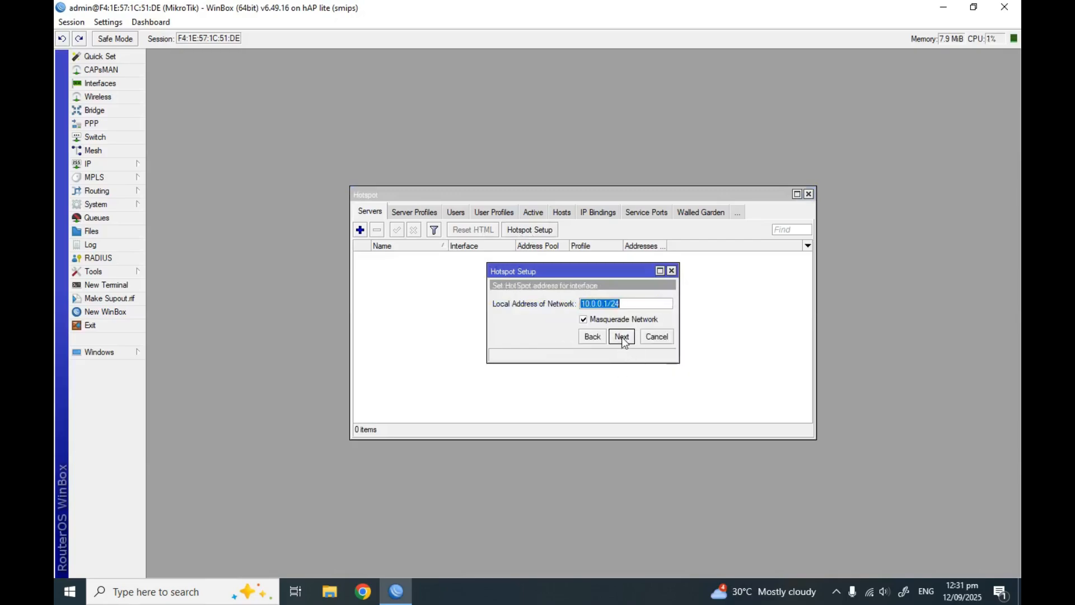
click(622, 336)
click(622, 336)
click(622, 337)
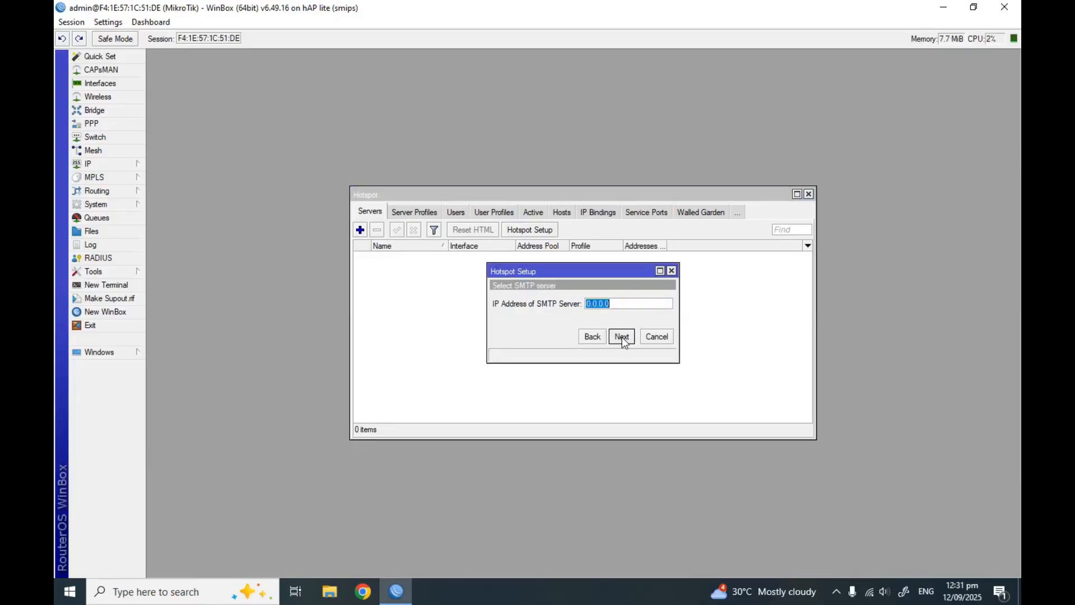
click(622, 337)
click(622, 336)
click(621, 337)
click(622, 337)
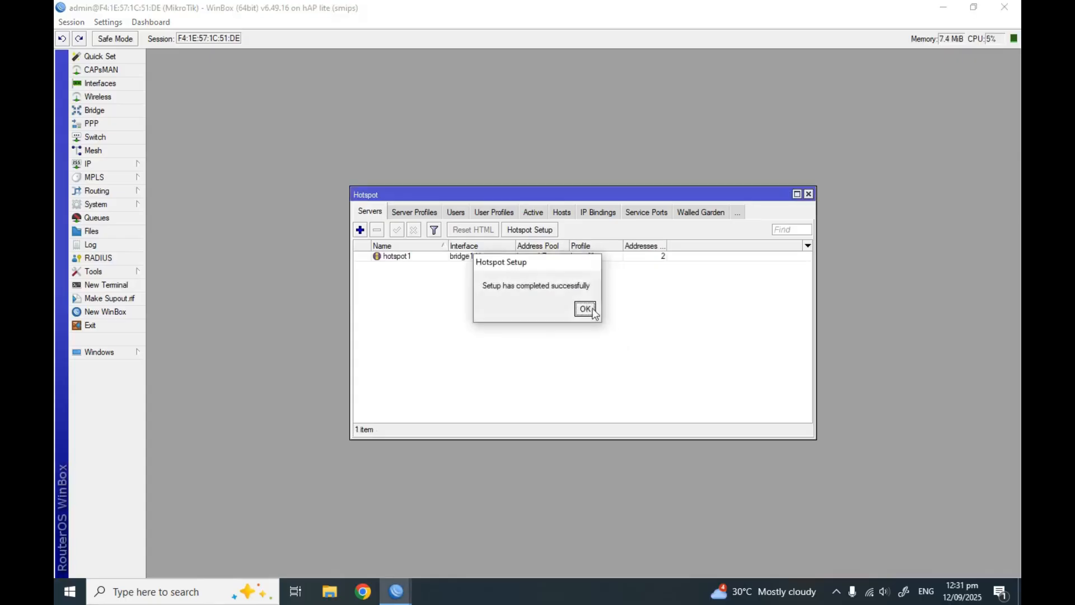
click(585, 309)
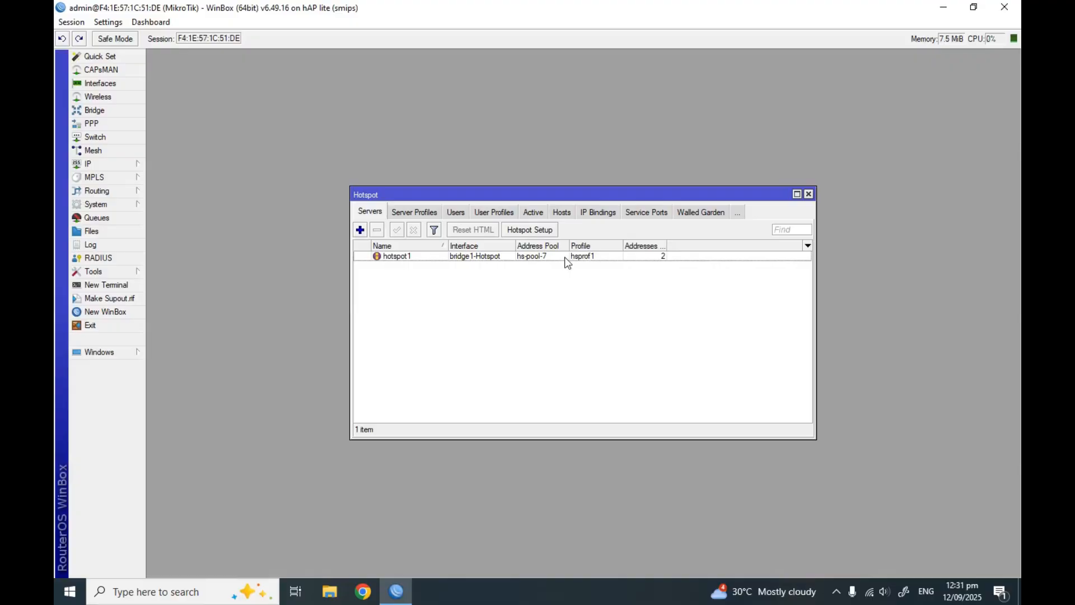
Set hotspot1's Addresses Per MAC to 1
double_click(568, 263)
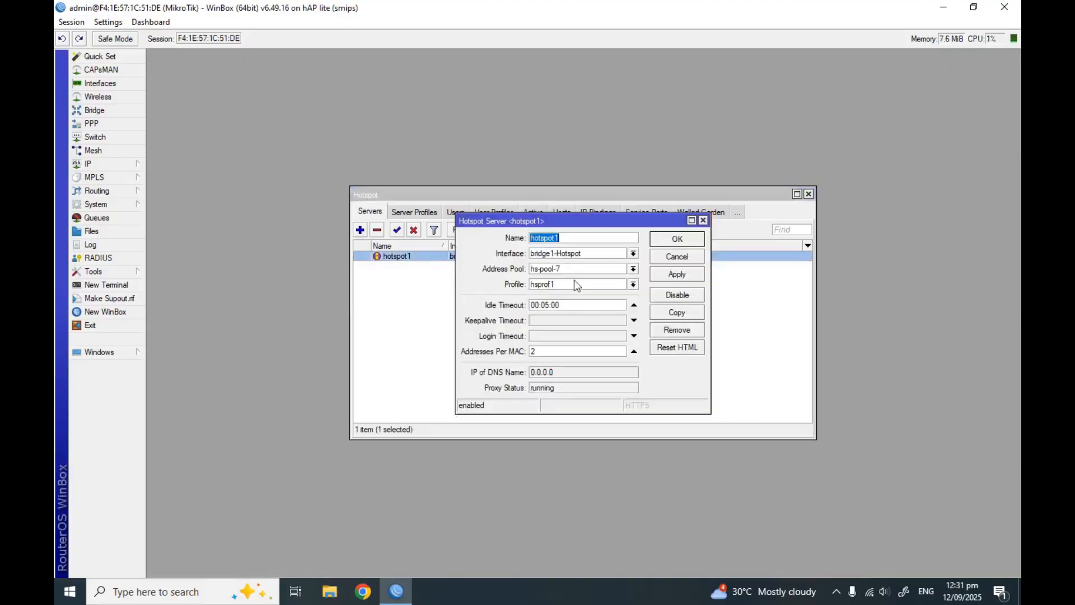
click(547, 351)
key(BackSpace)
click(676, 245)
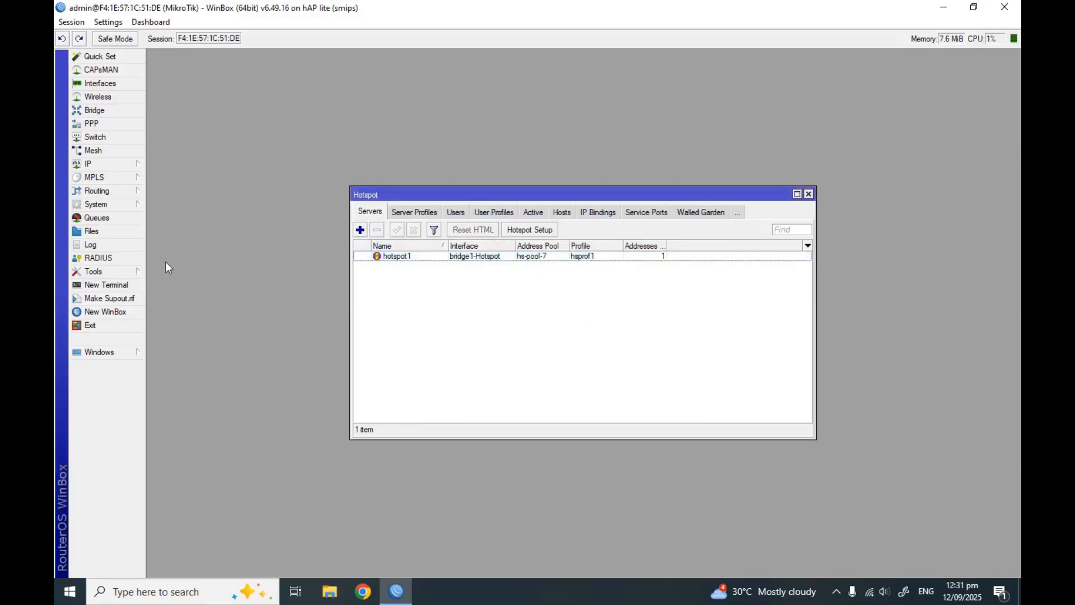
Inspect the dhcp1 server on bridge1-Hotspot in the DHCP Server list
click(97, 165)
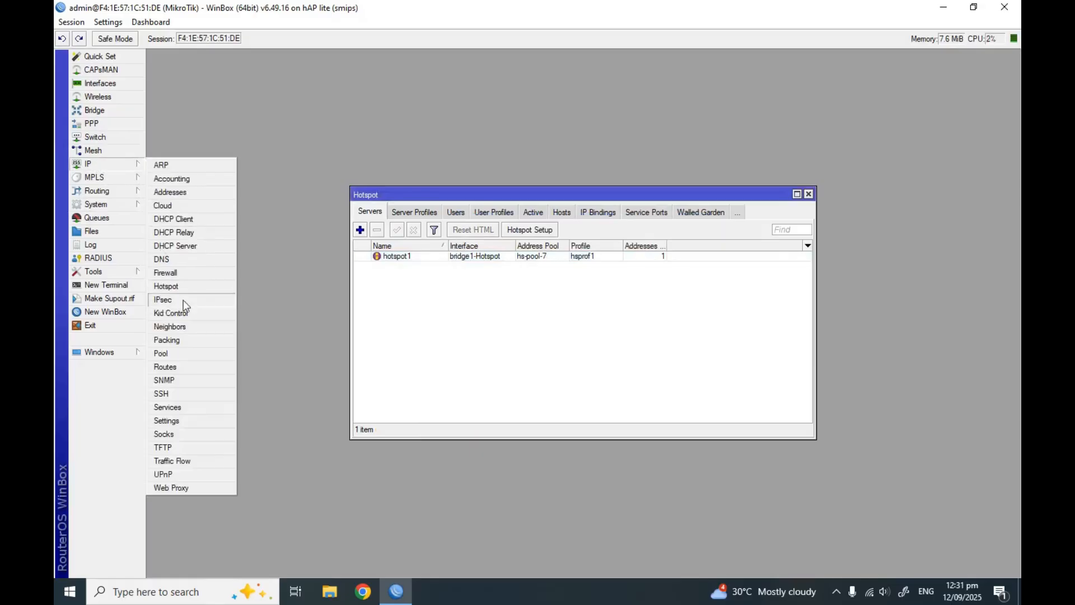
click(182, 246)
click(446, 298)
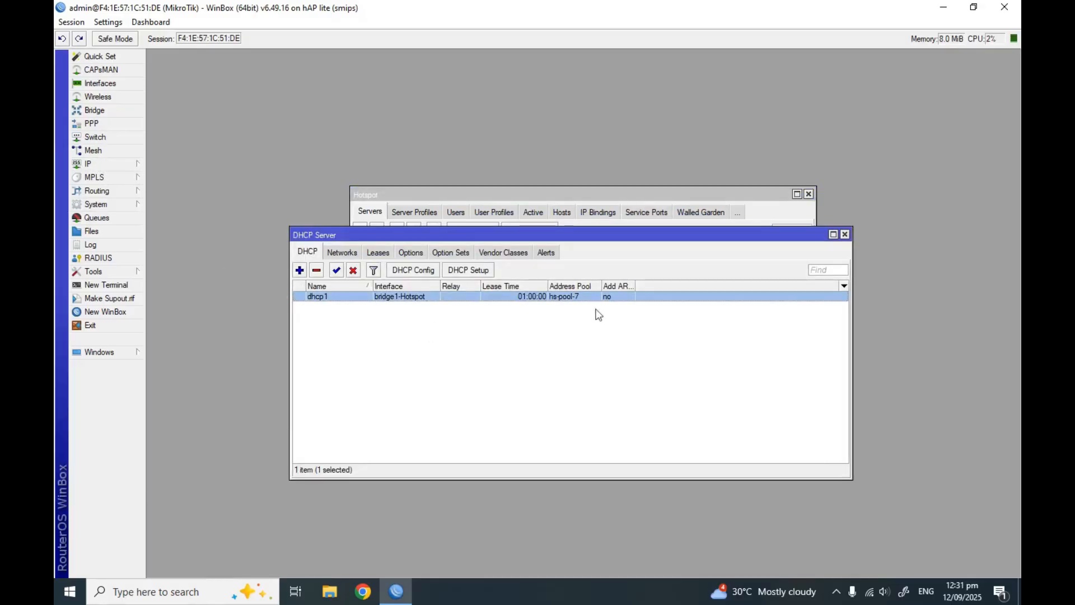
click(846, 235)
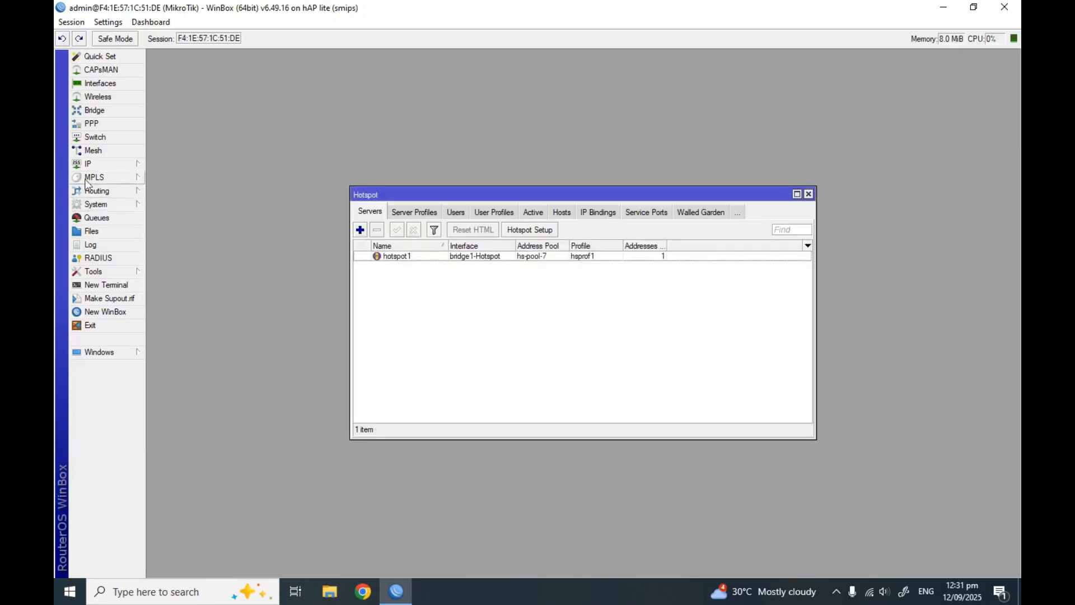
Rename the hs-pool-7 address pool to pool_Hotspot in IP > Pool
click(103, 163)
click(190, 353)
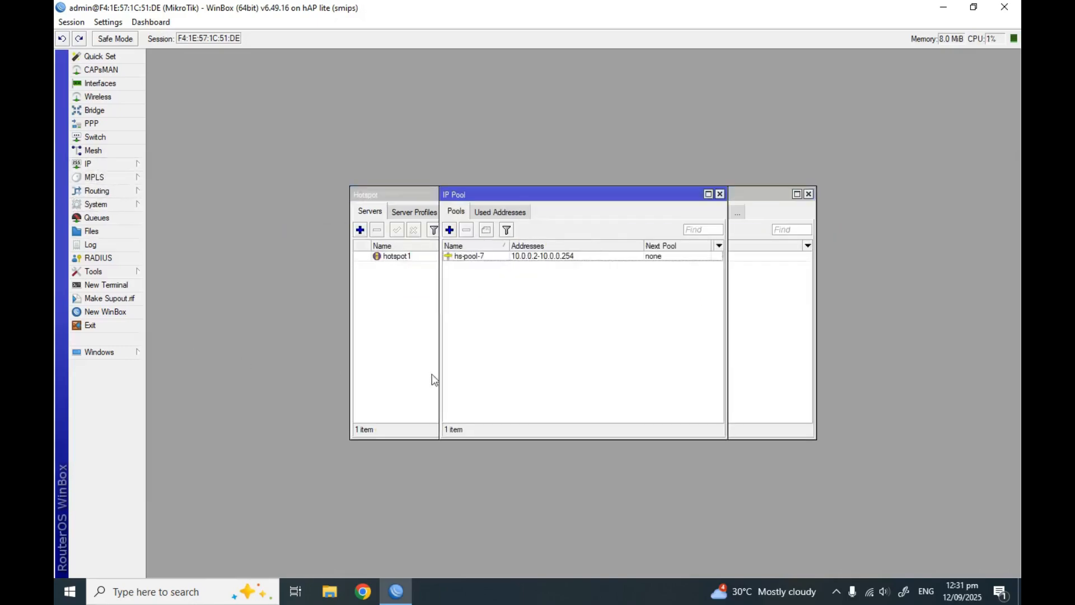
double_click(533, 262)
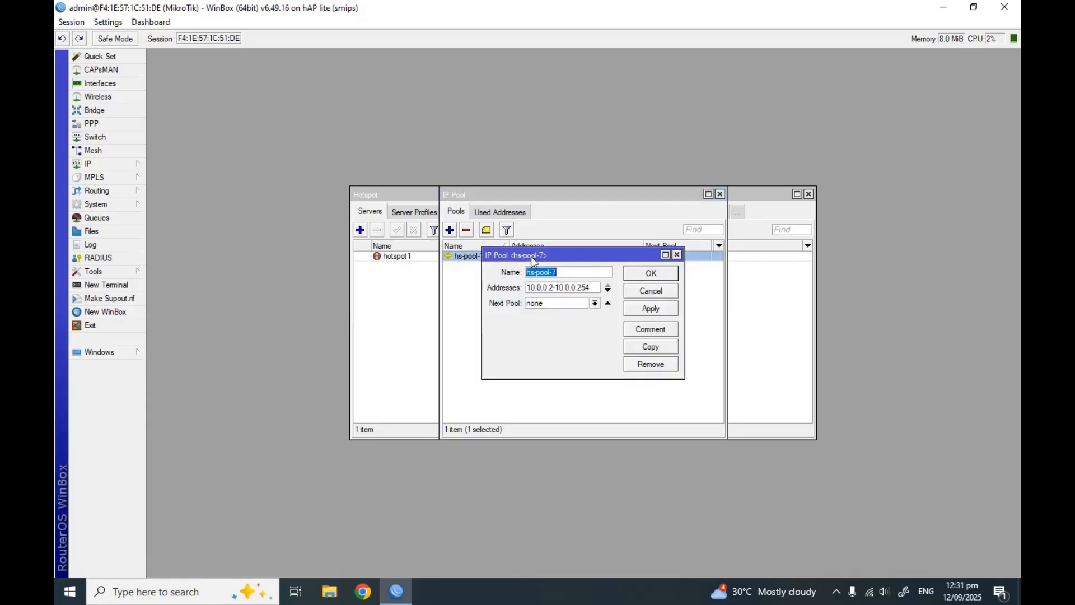
click(566, 271)
key(BackSpace)
key(BackSpace)
key(BackSpace)
key(BackSpace)
key(BackSpace)
key(BackSpace)
key(BackSpace)
key(BackSpace)
text(pool-)
key(BackSpace)
text(_Hotspot)
click(654, 309)
click(652, 273)
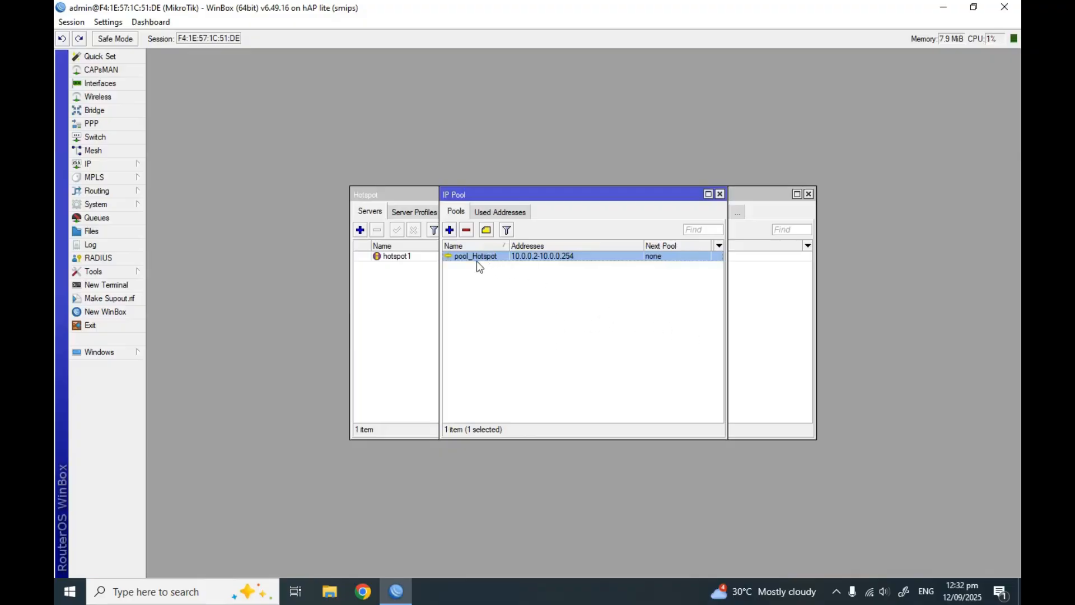
drag(526, 196, 361, 312)
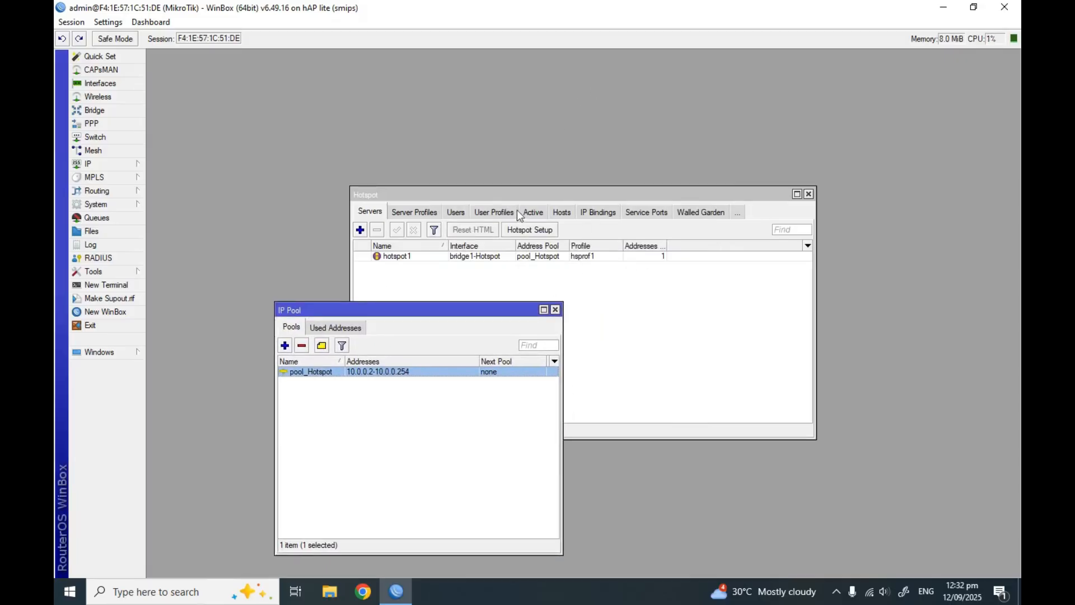
Look over the default hotspot server profile's settings, closing it unchanged
click(415, 212)
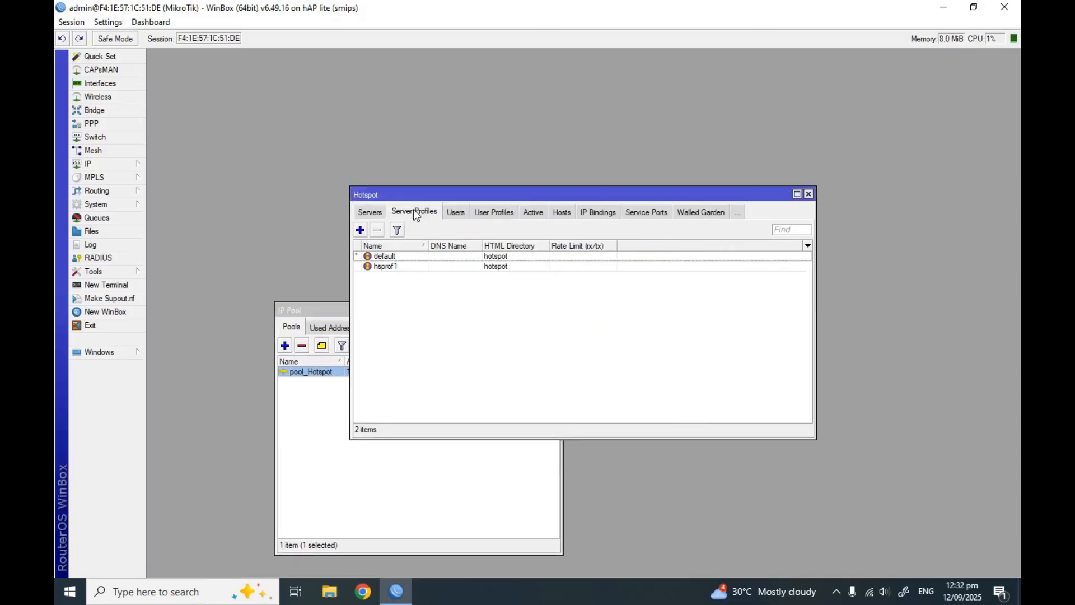
double_click(436, 256)
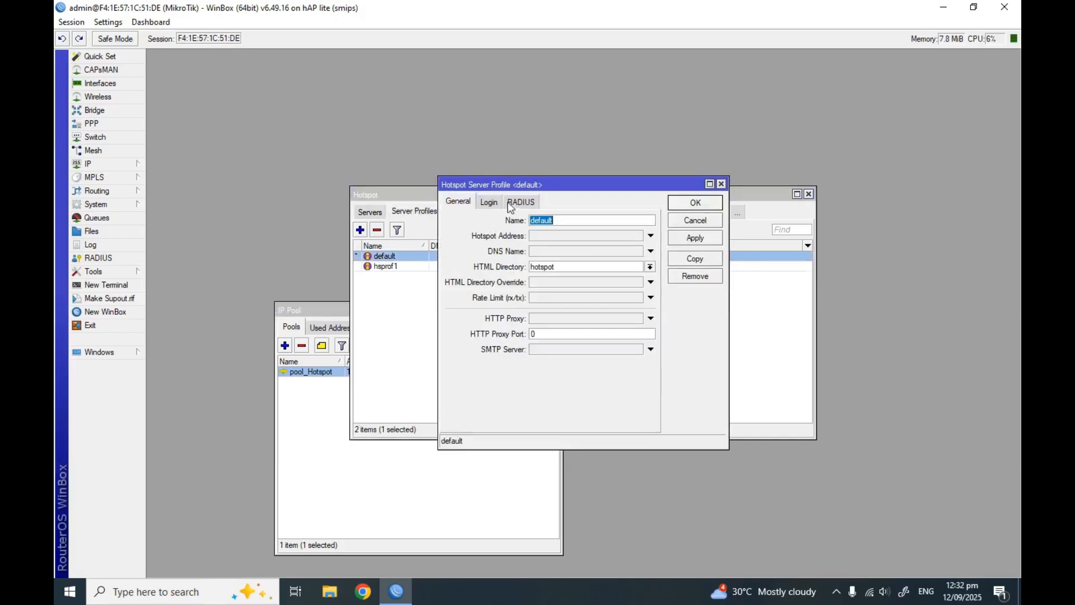
click(488, 203)
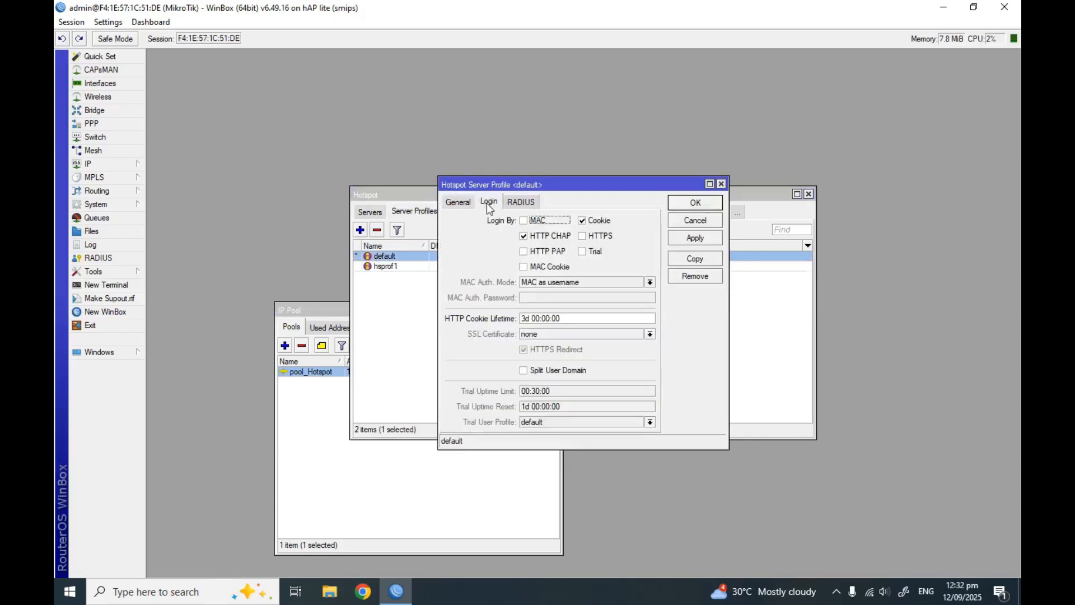
click(470, 205)
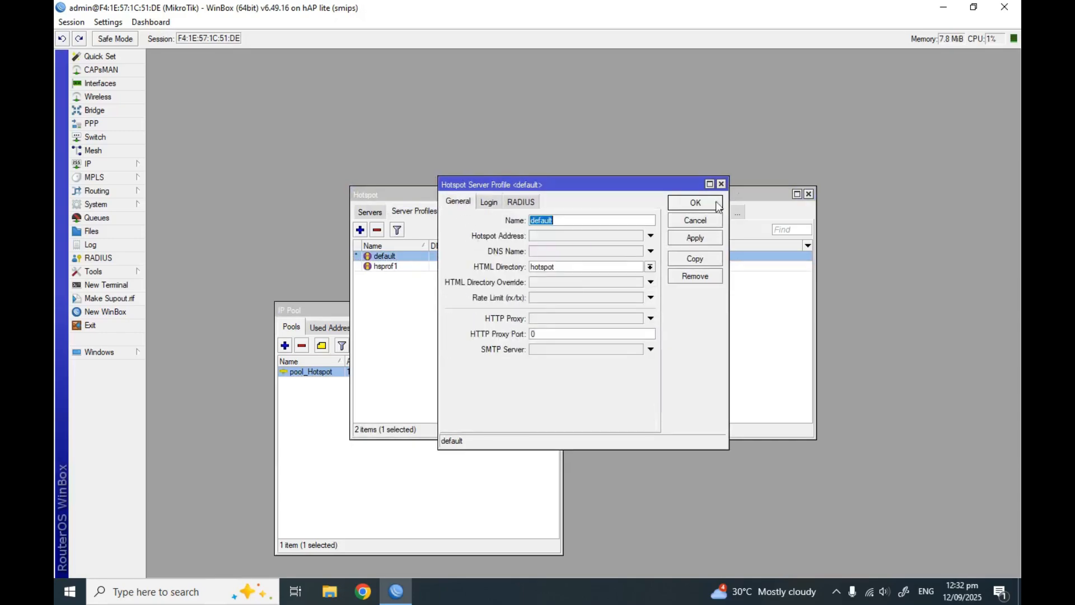
click(721, 184)
Enable HTTP PAP and MAC Cookie login on the hsprof1 server profile
double_click(393, 266)
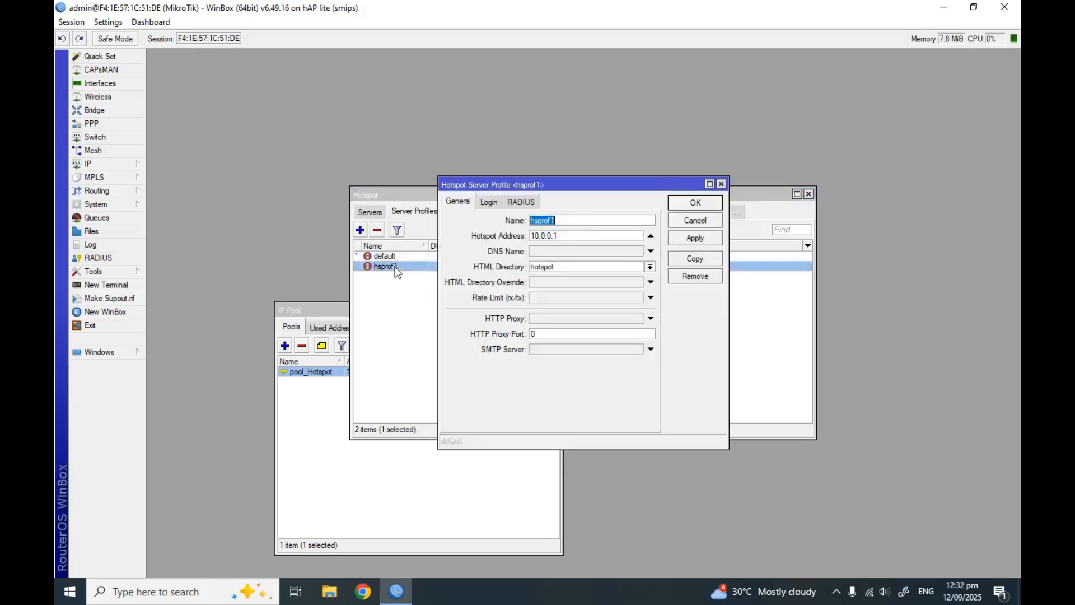
click(489, 203)
click(524, 252)
click(538, 268)
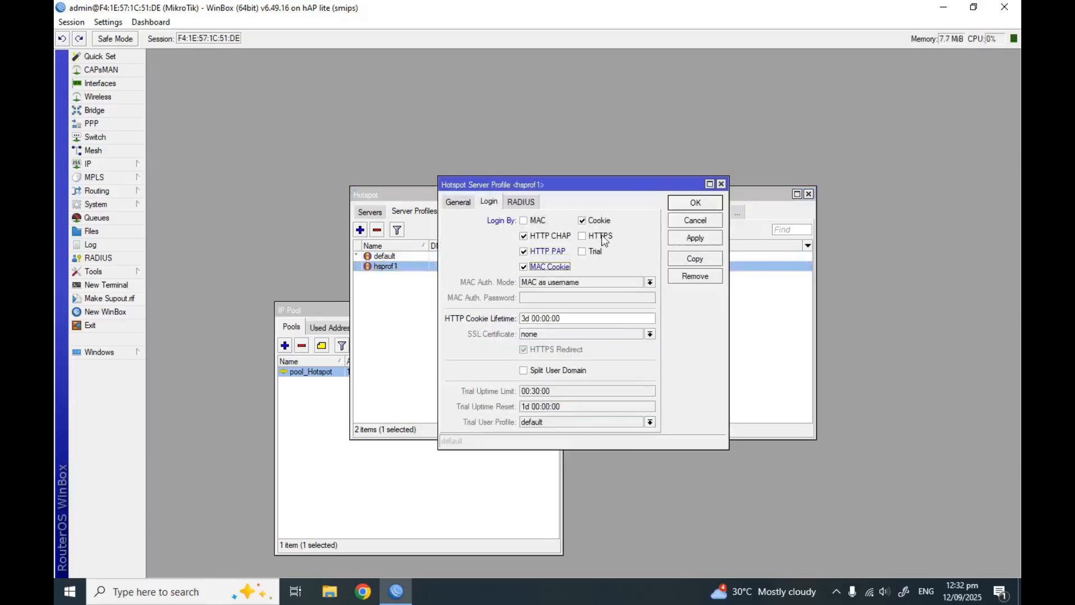
click(692, 239)
click(527, 326)
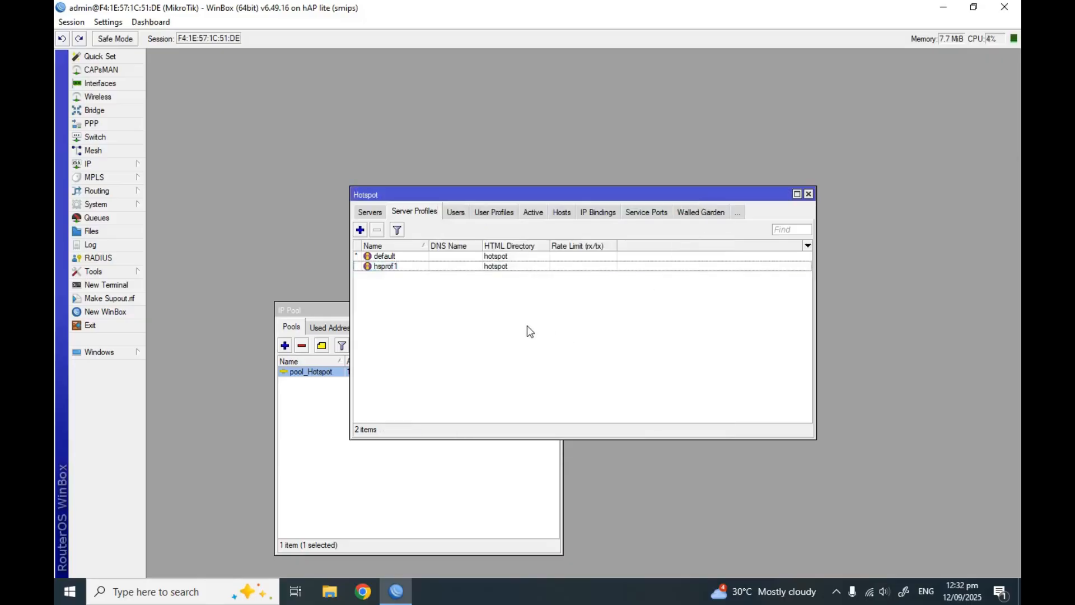
Rename hsprof1 to 'hotspot profile', keeping hotspot as its HTML directory
double_click(466, 266)
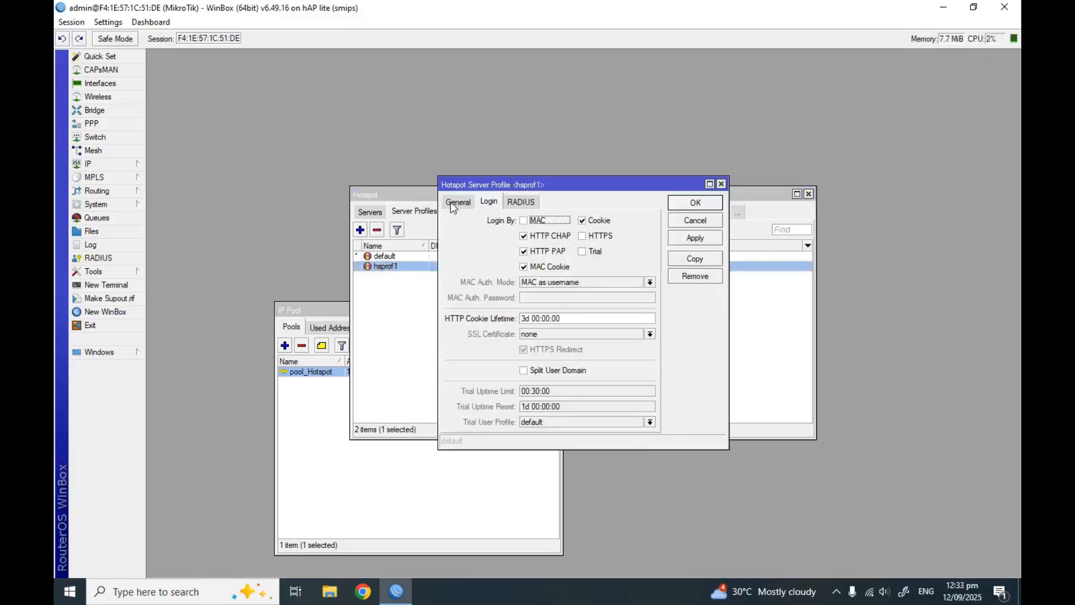
click(456, 202)
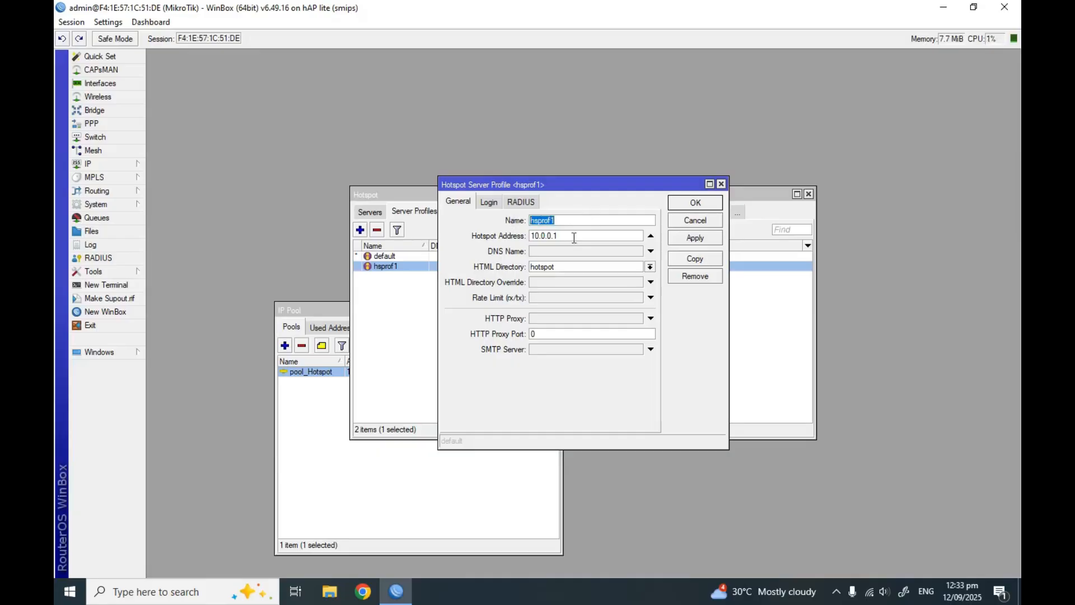
text(hotspot)
click(651, 267)
click(576, 283)
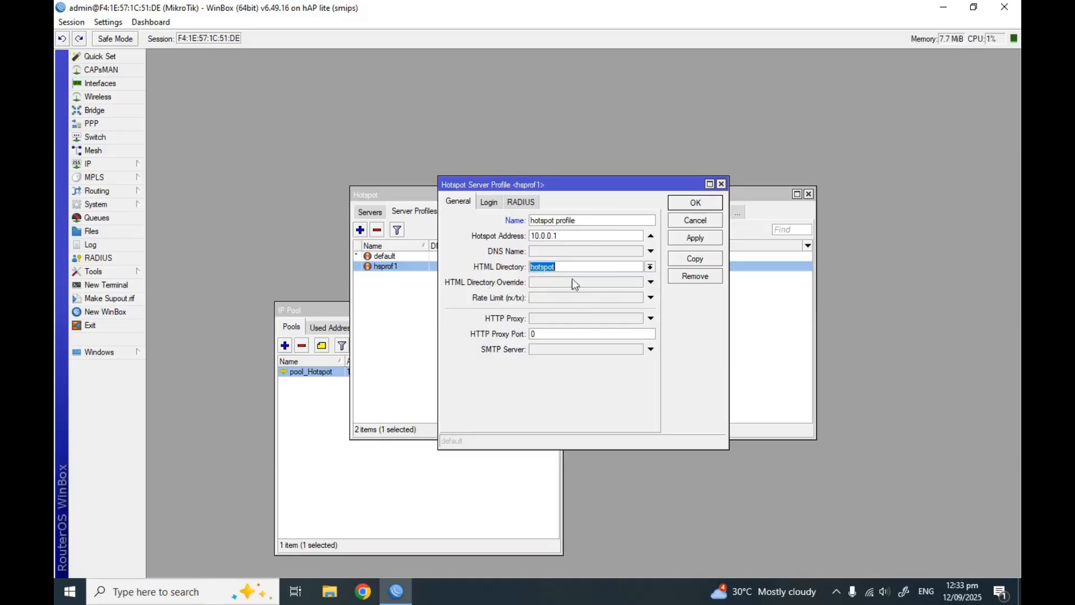
click(695, 226)
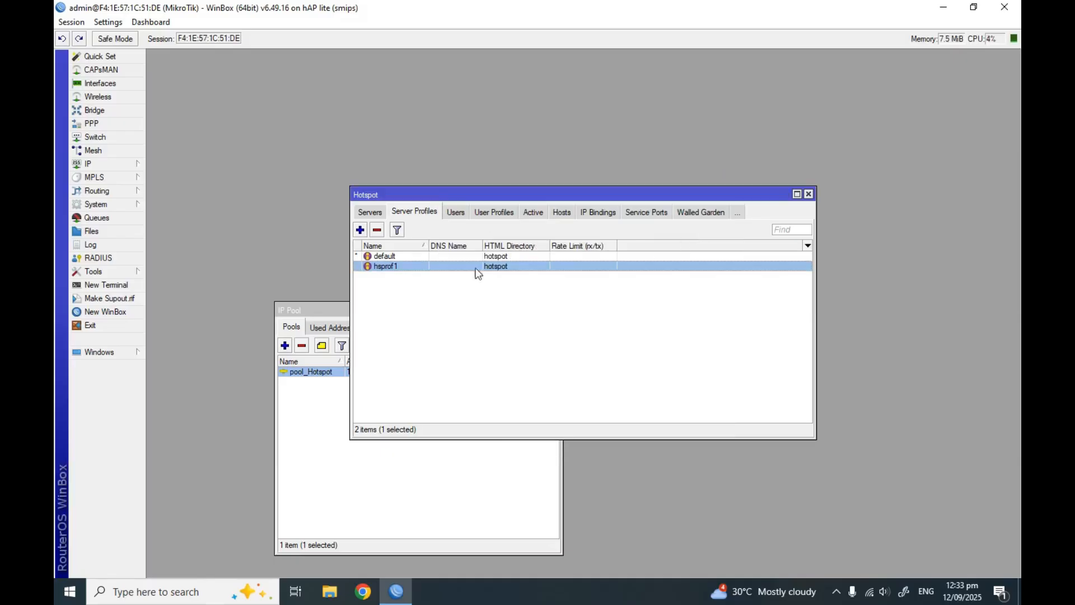
click(369, 211)
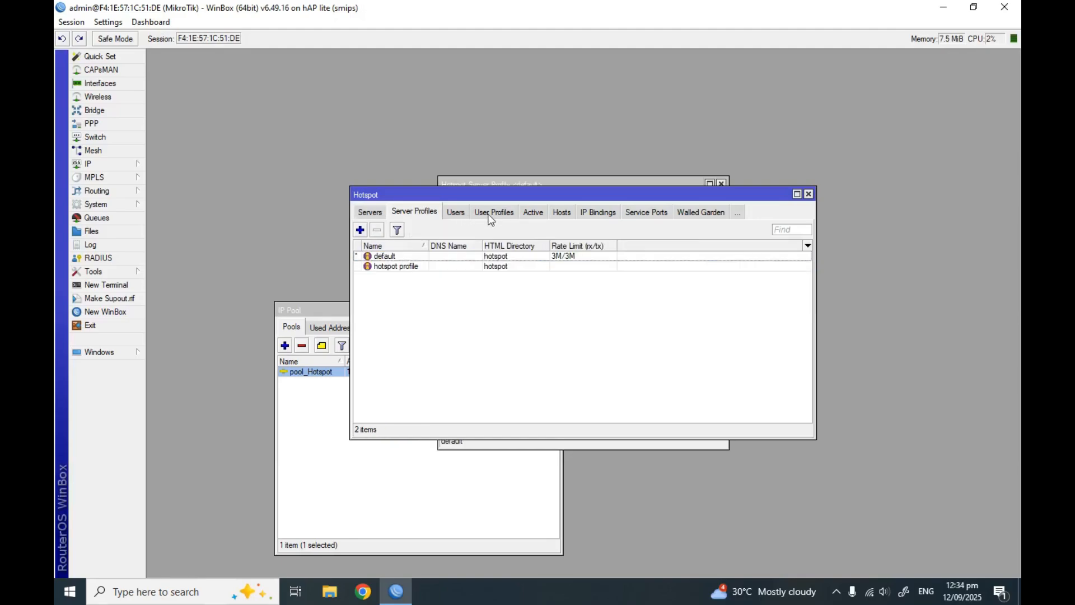
Give the default user profile a 3M/3M rate limit with keepalive timeout unset, and save
click(491, 215)
double_click(412, 255)
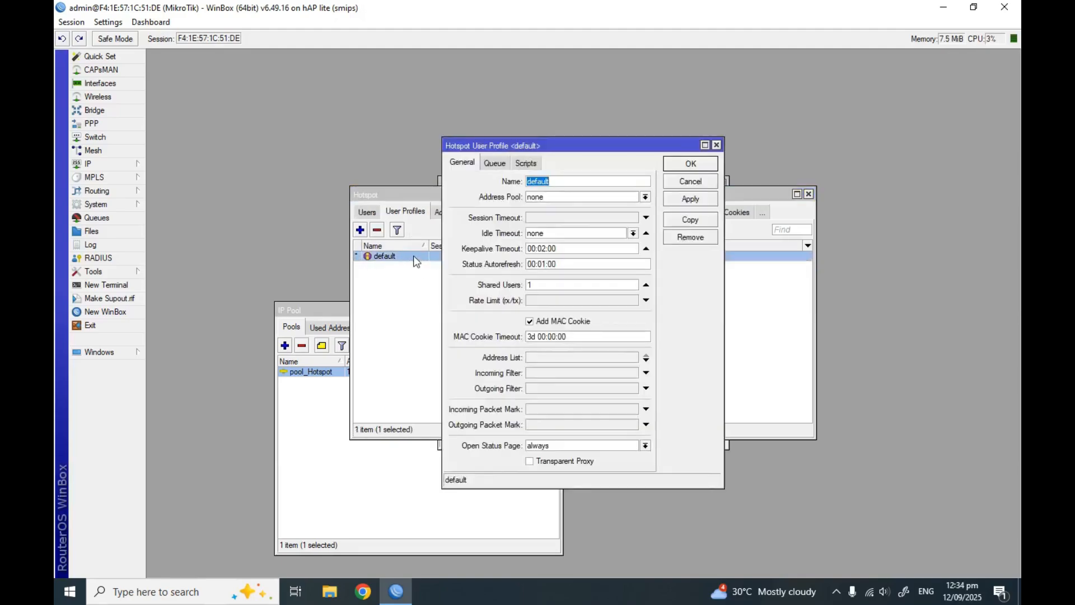
click(538, 297)
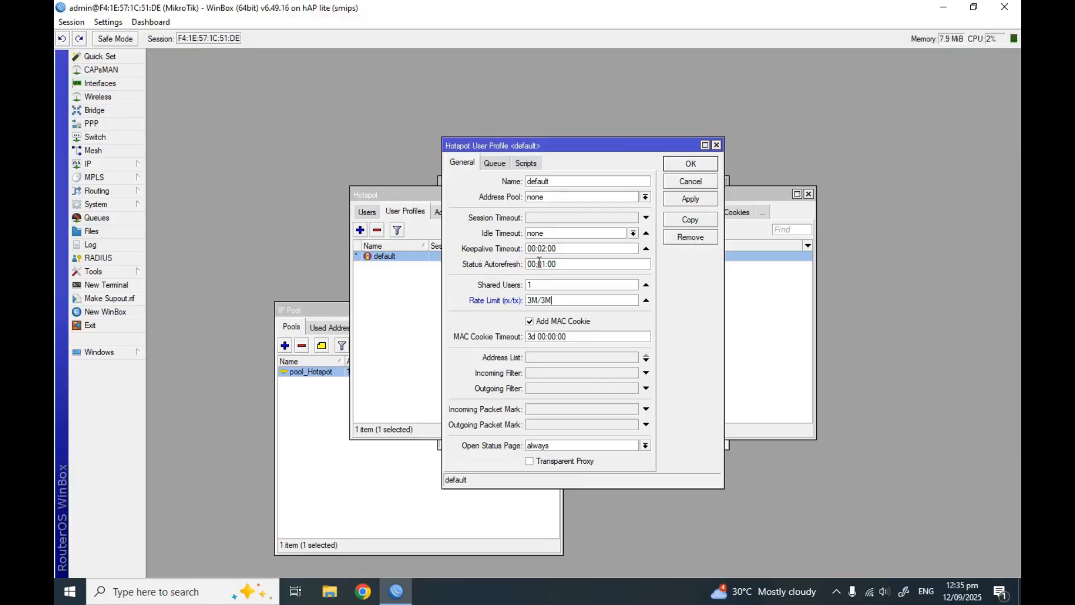
click(647, 249)
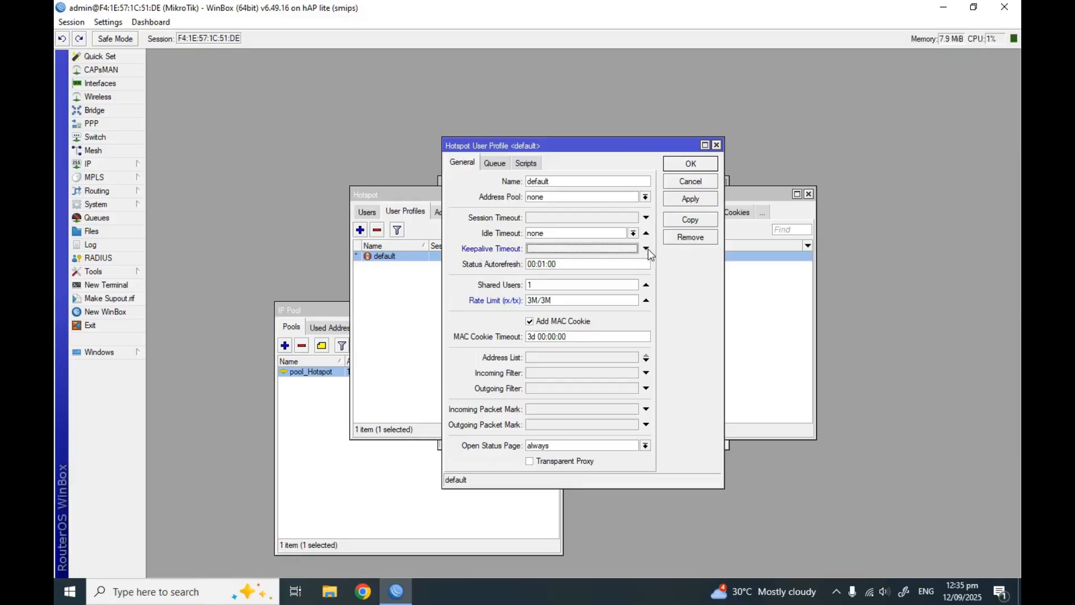
click(647, 249)
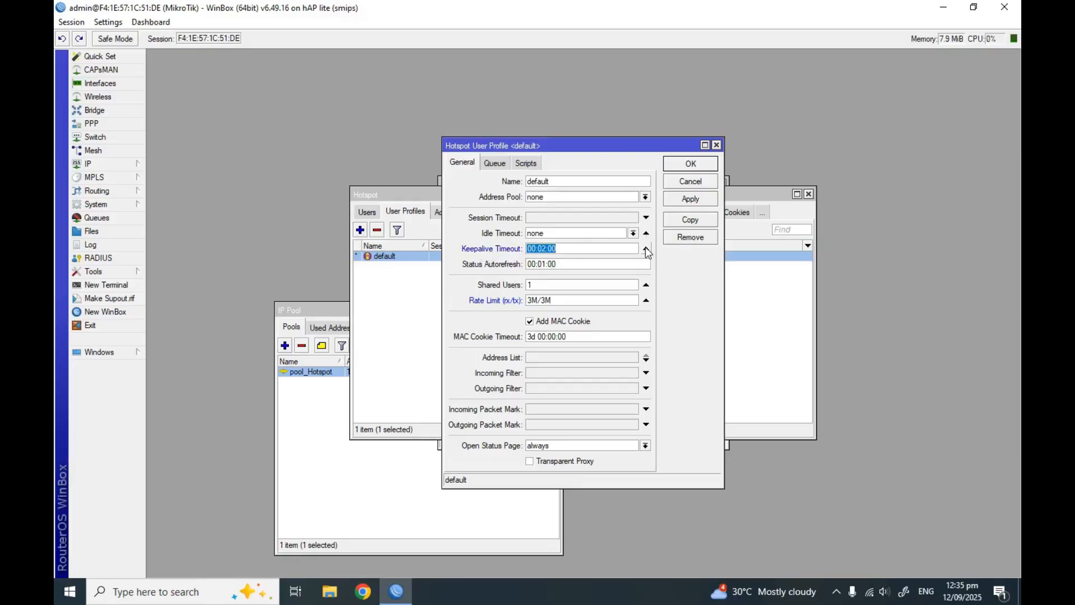
click(646, 248)
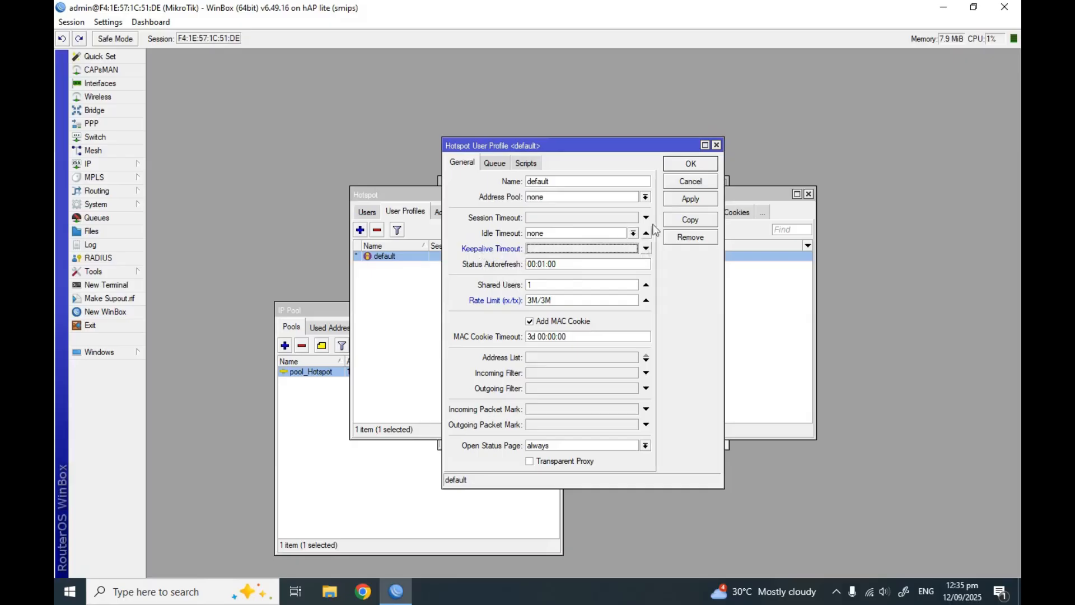
click(679, 201)
click(685, 168)
Close the Hotspot window, refresh the desktop and widen the router window to show Next Pool
click(538, 305)
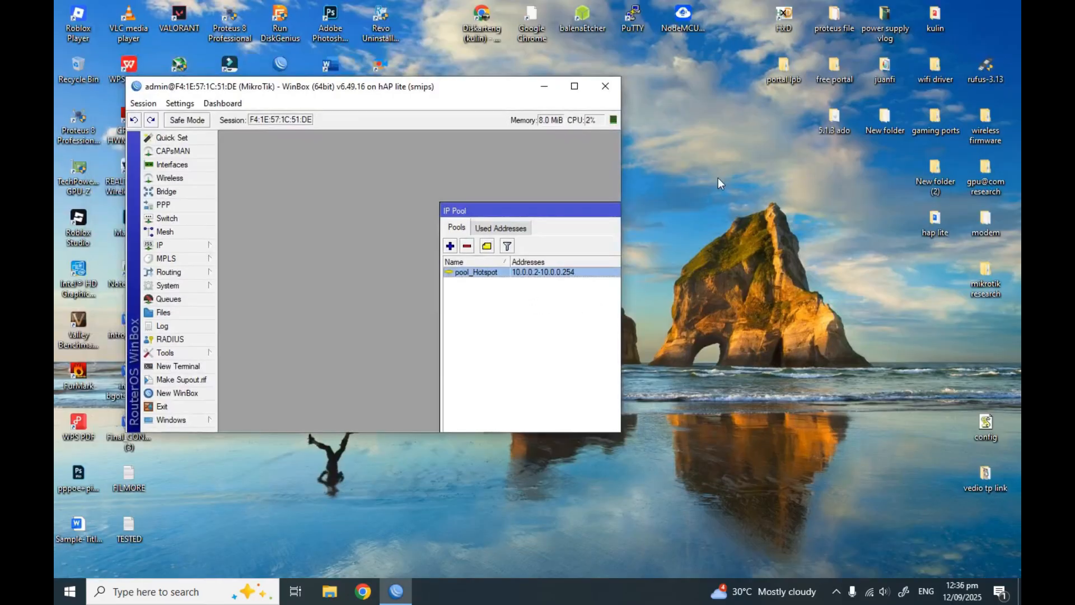
right_click(721, 180)
click(753, 216)
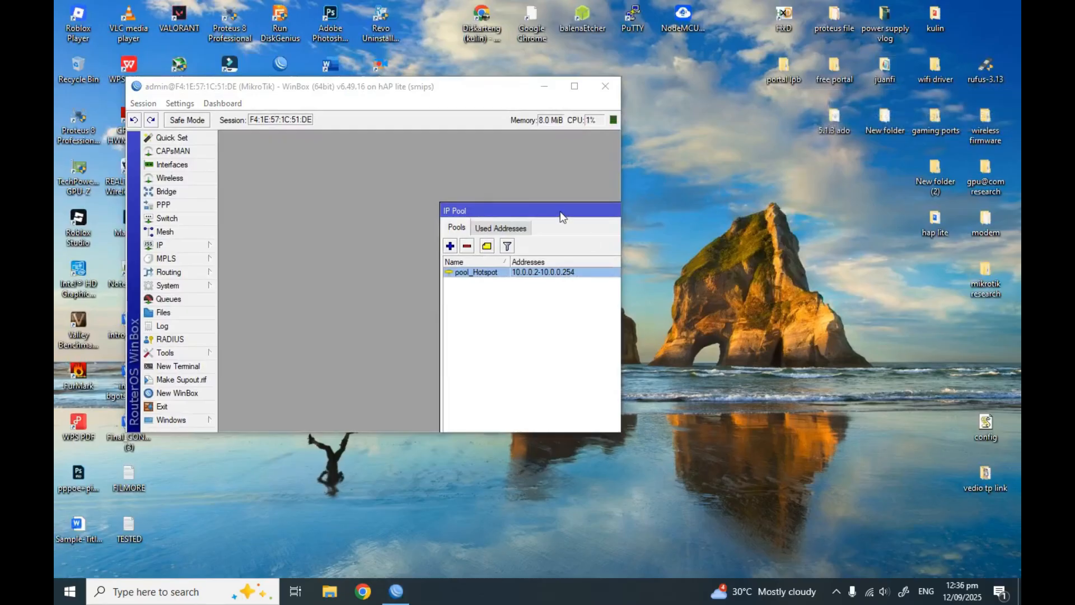
drag(621, 191, 809, 190)
drag(670, 211, 549, 168)
drag(629, 89, 572, 93)
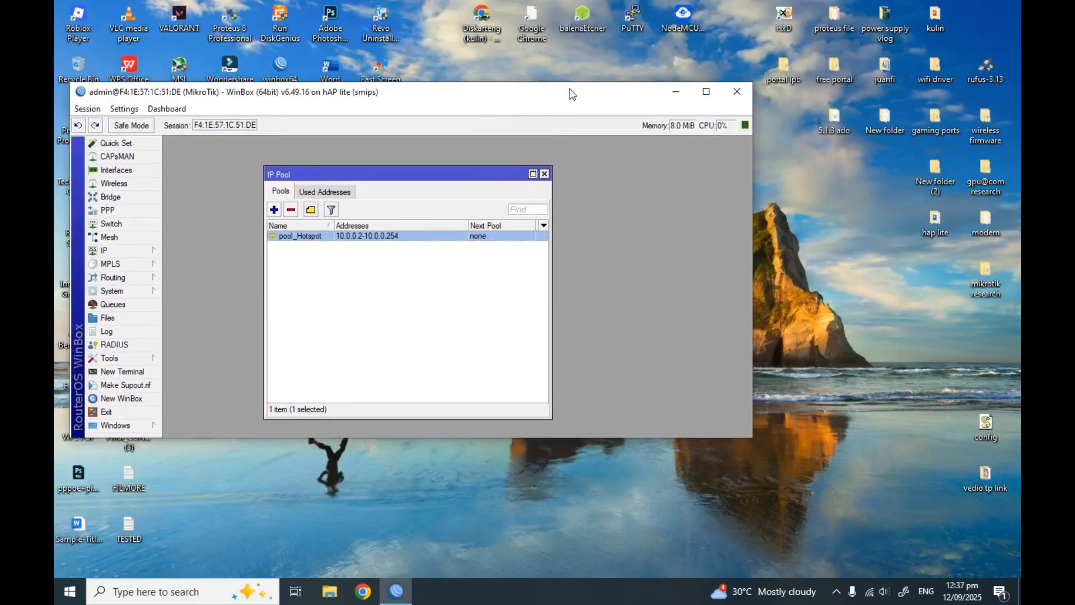
right_click(842, 223)
click(865, 251)
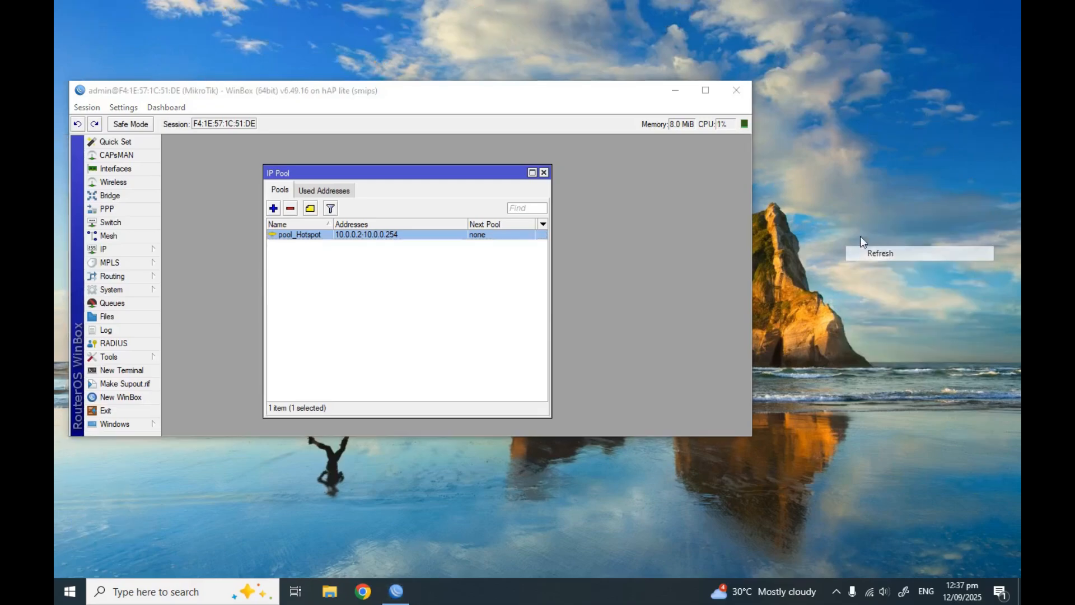
Browse juanfi > mk script for juanfi > log in out script > tested new log in log out
double_click(885, 77)
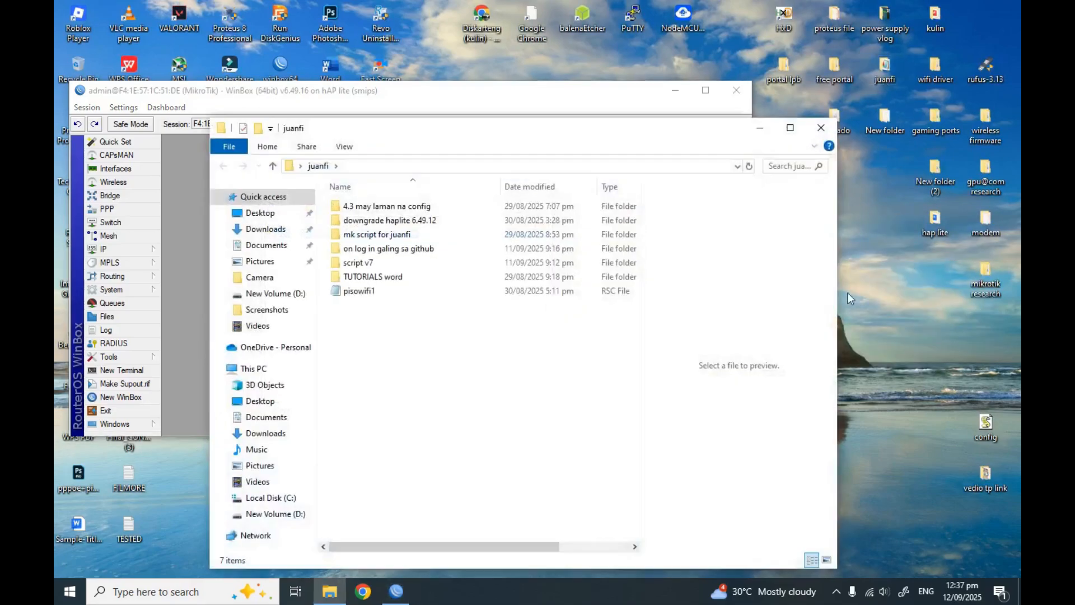
drag(528, 132, 873, 184)
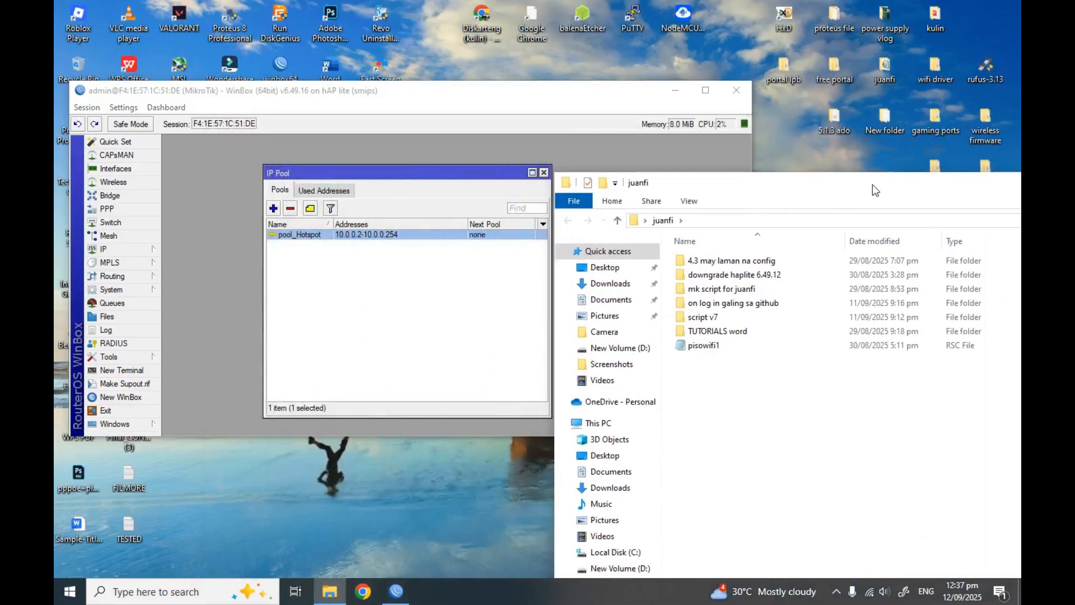
double_click(730, 290)
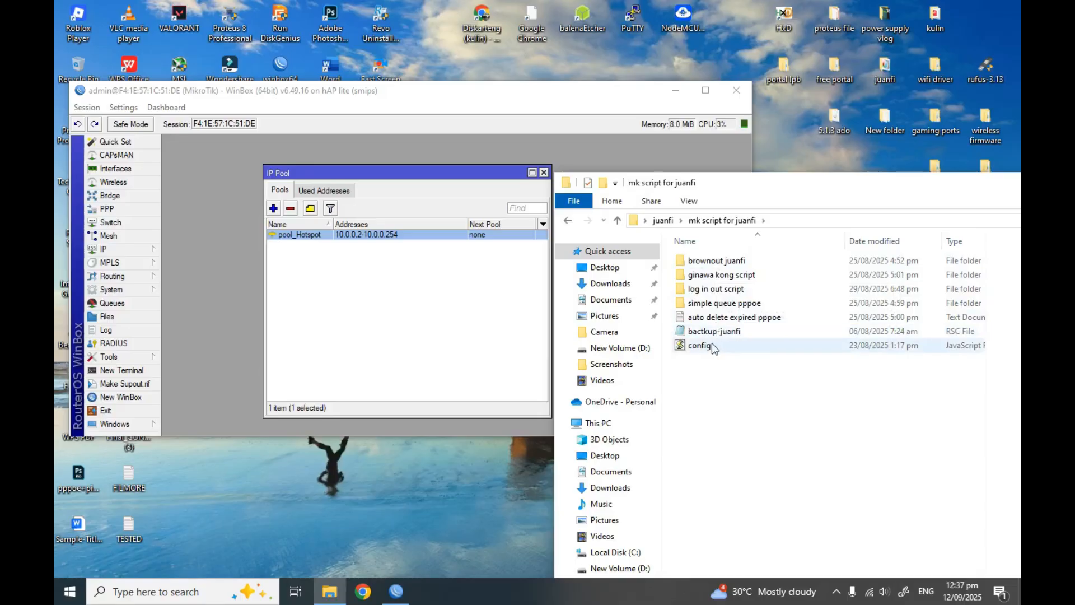
click(712, 292)
double_click(712, 290)
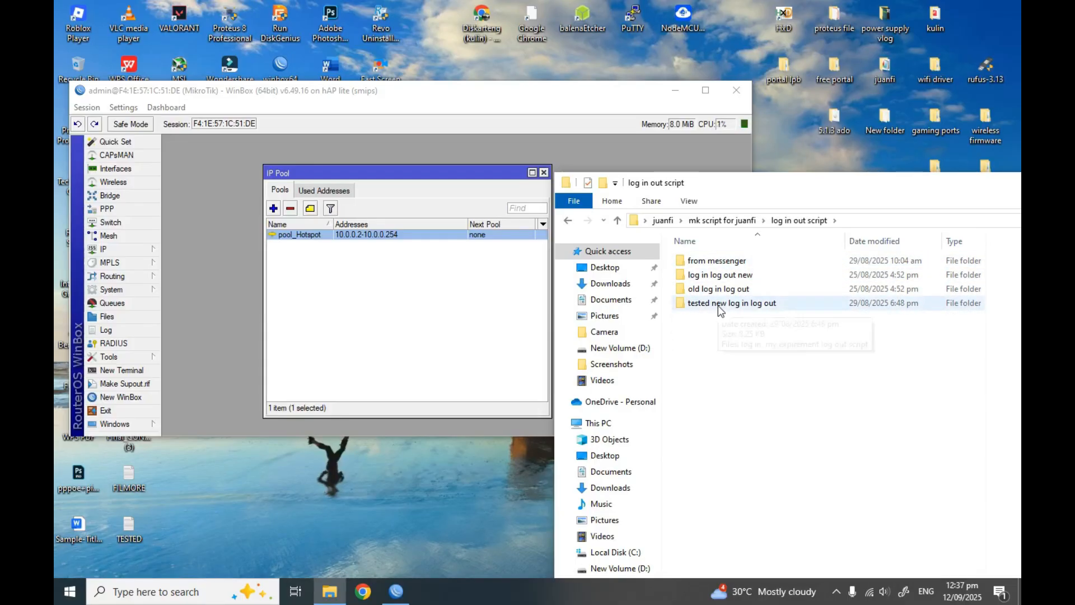
double_click(718, 304)
In log in.txt, change the flash/hotspot paths to plain hotspot
double_click(698, 261)
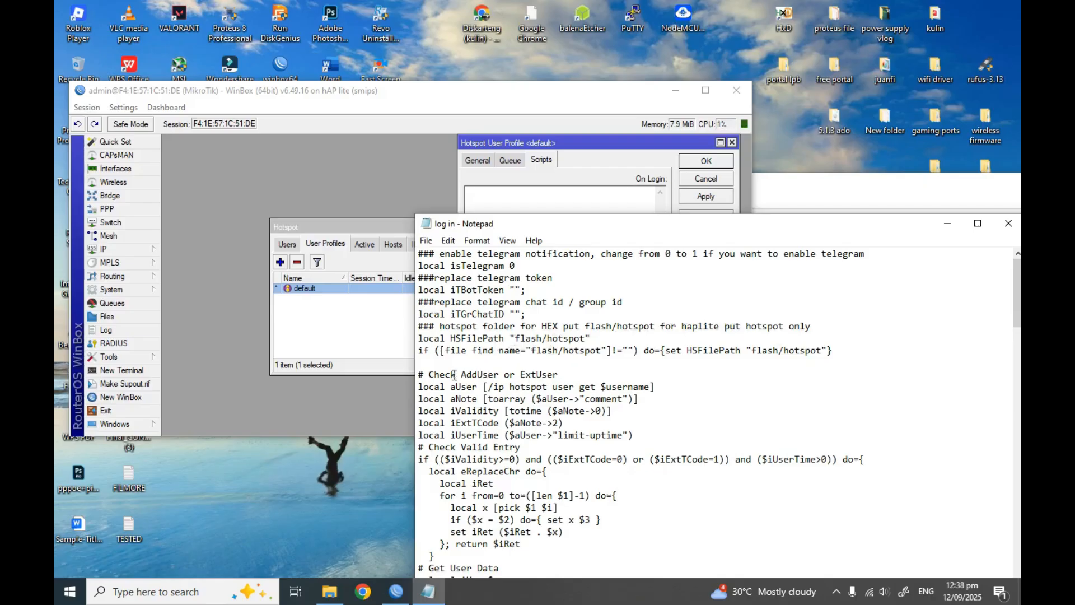
click(548, 339)
key(BackSpace)
key(BackSpace)
key(BackSpace)
key(BackSpace)
key(BackSpace)
key(BackSpace)
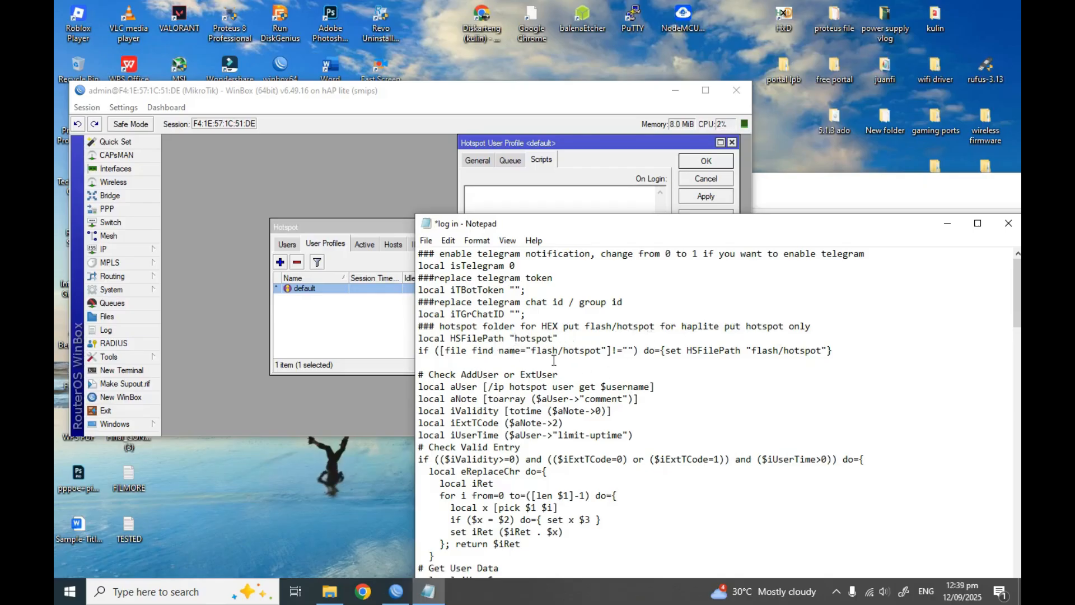
key(BackSpace)
key(BackSpace)
key(BackSpace)
key(BackSpace)
key(BackSpace)
key(BackSpace)
click(750, 352)
key(BackSpace)
key(BackSpace)
key(BackSpace)
key(BackSpace)
key(BackSpace)
key(BackSpace)
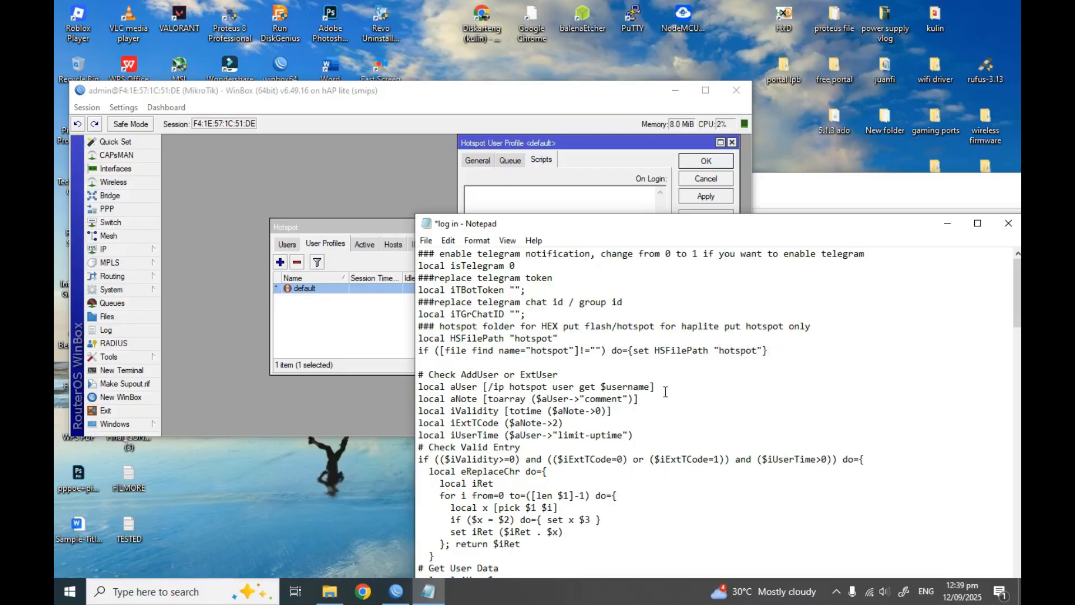
Copy the whole log in script into the default profile's On Login box
key(ctrl+a)
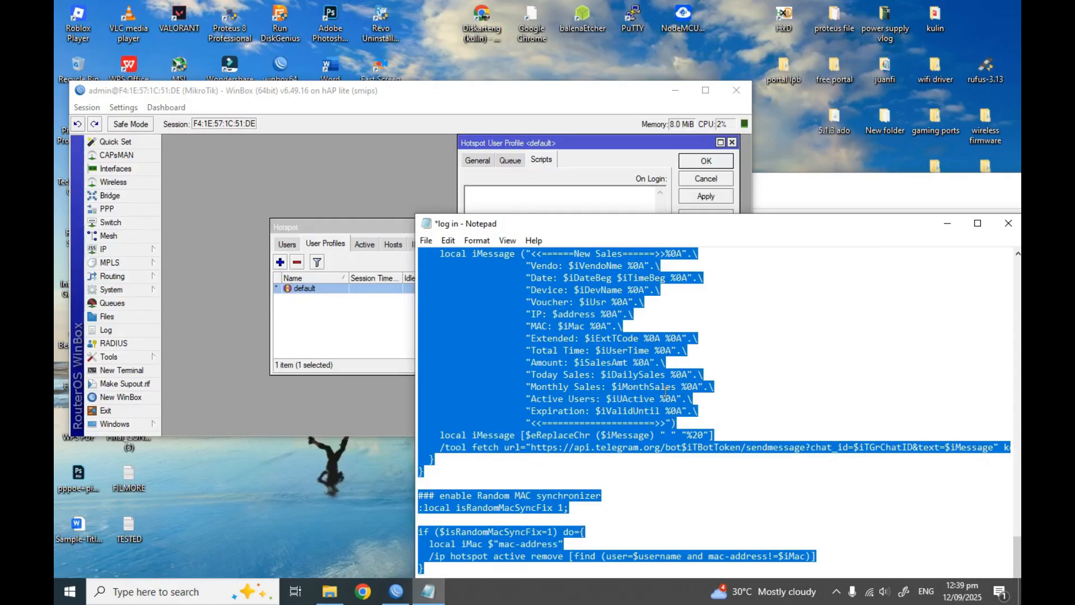
click(578, 199)
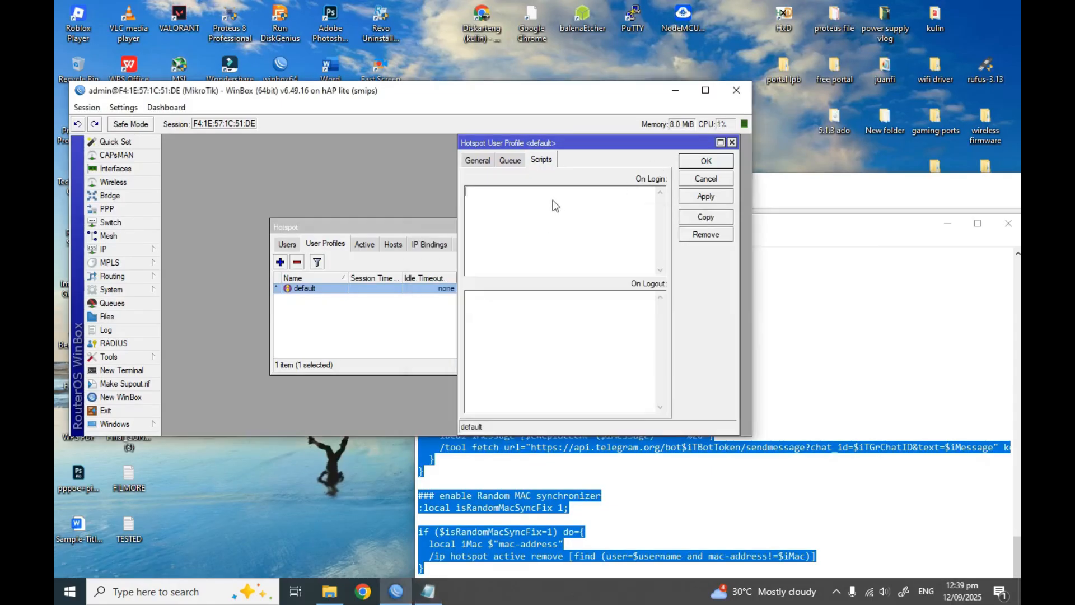
key(ctrl+v)
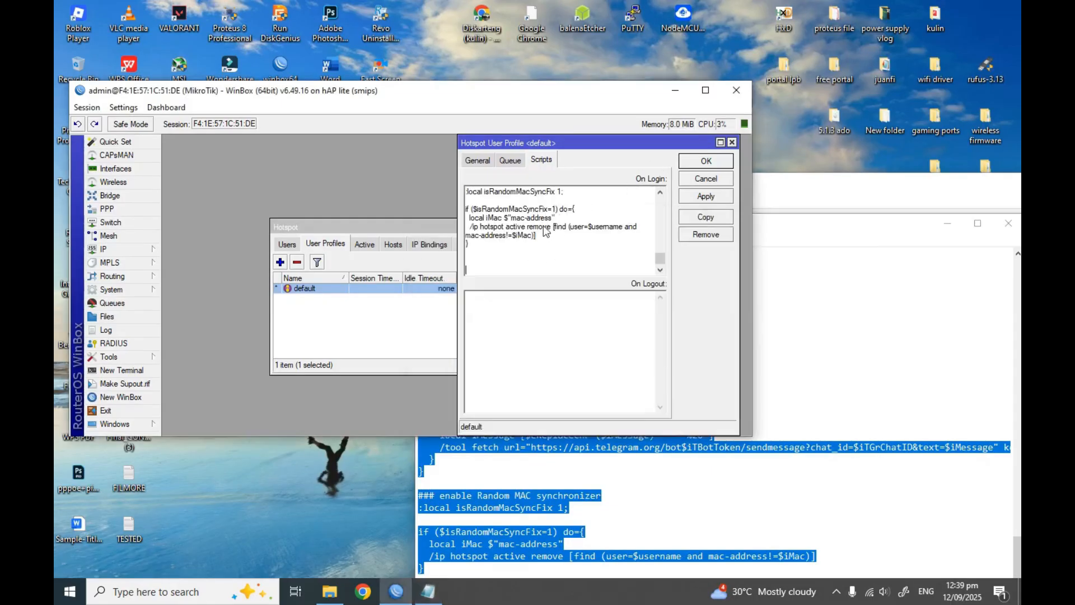
click(544, 355)
Close the log in script in Notepad without saving
click(869, 379)
drag(654, 227, 462, 255)
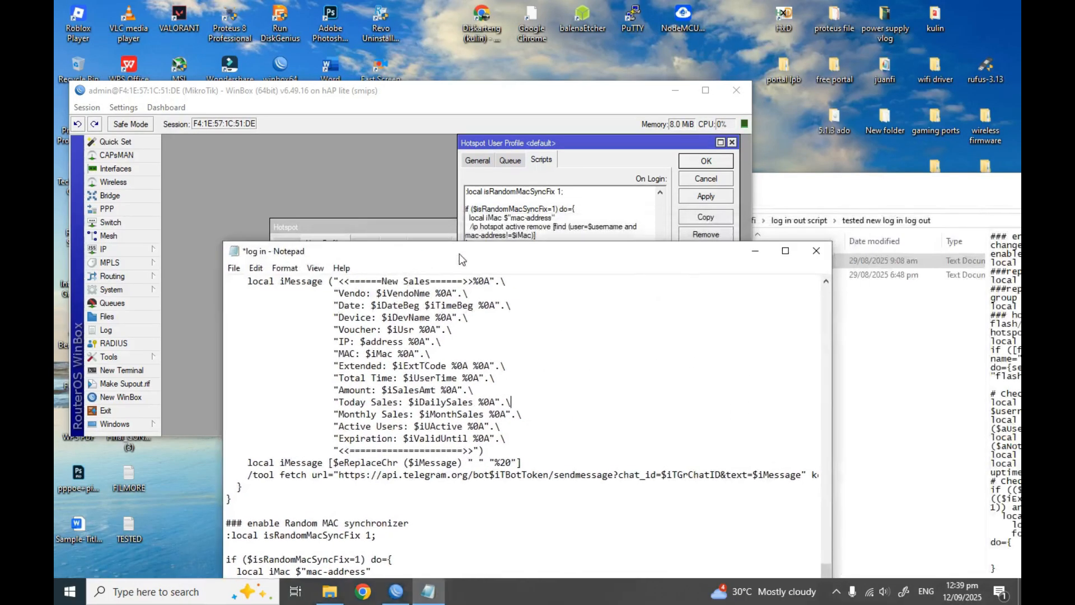
click(826, 253)
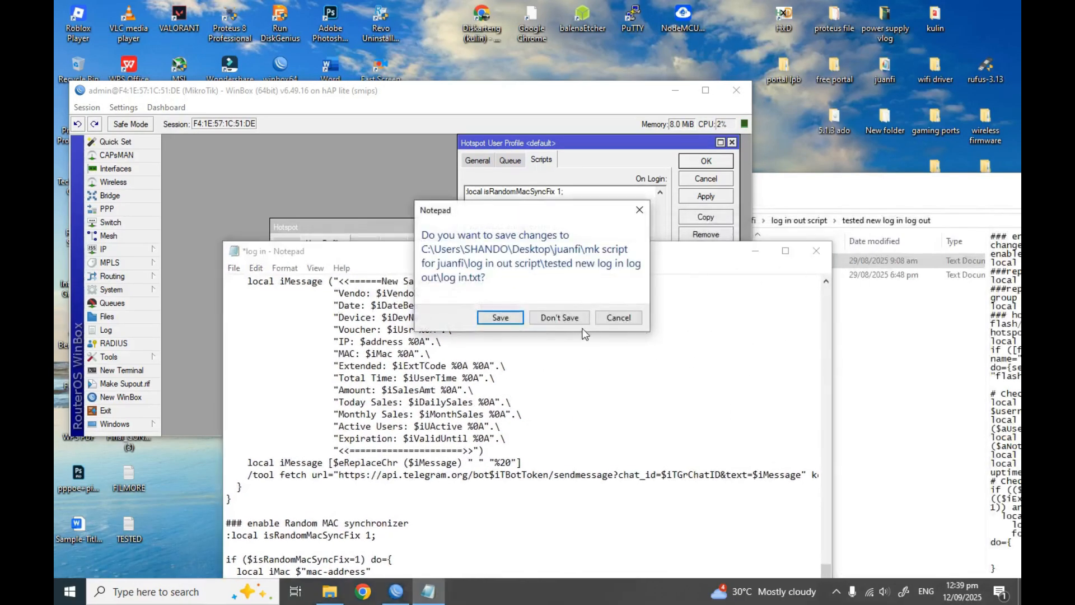
click(561, 317)
click(829, 361)
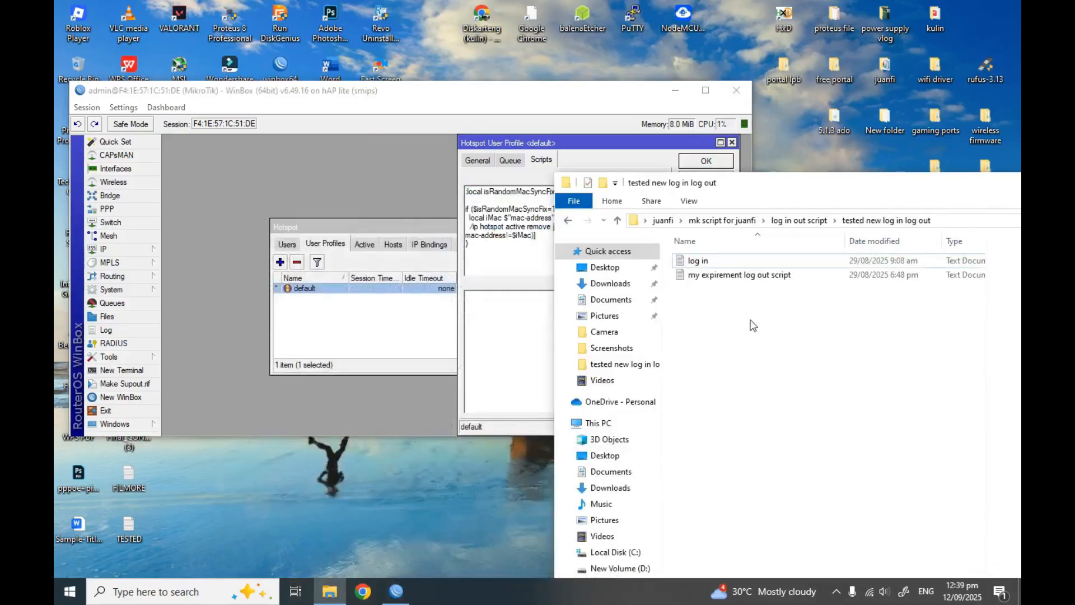
Open the log out script and change its hotspotFolder from flash/hotspot to hotspot
double_click(738, 280)
drag(592, 258, 616, 198)
scroll(529, 361, right, 5)
scroll(516, 413, left, 5)
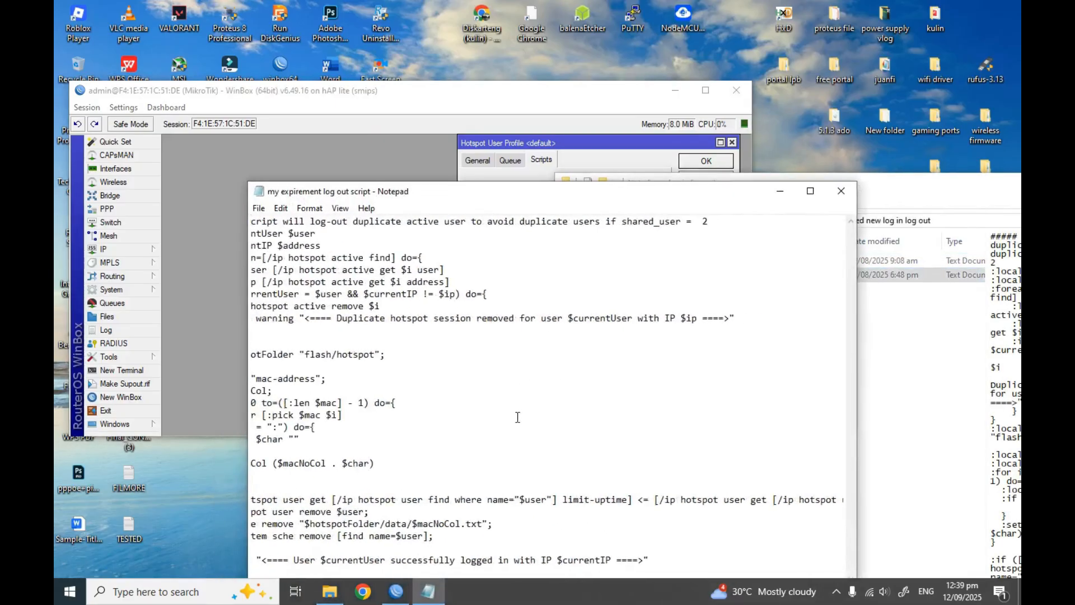
drag(448, 199, 475, 135)
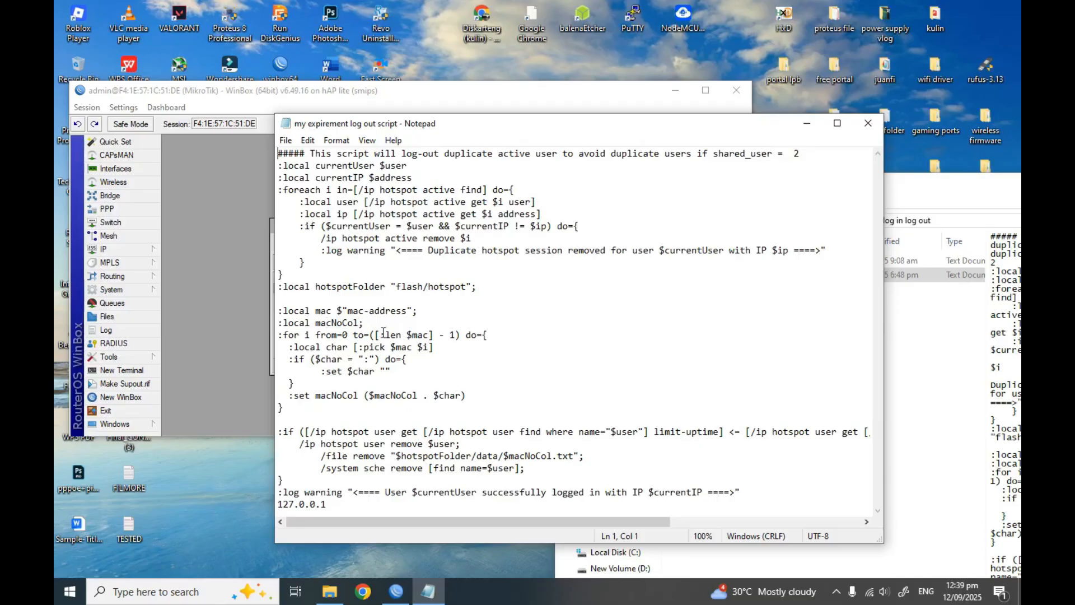
click(427, 284)
key(BackSpace)
key(BackSpace)
key(BackSpace)
key(BackSpace)
key(BackSpace)
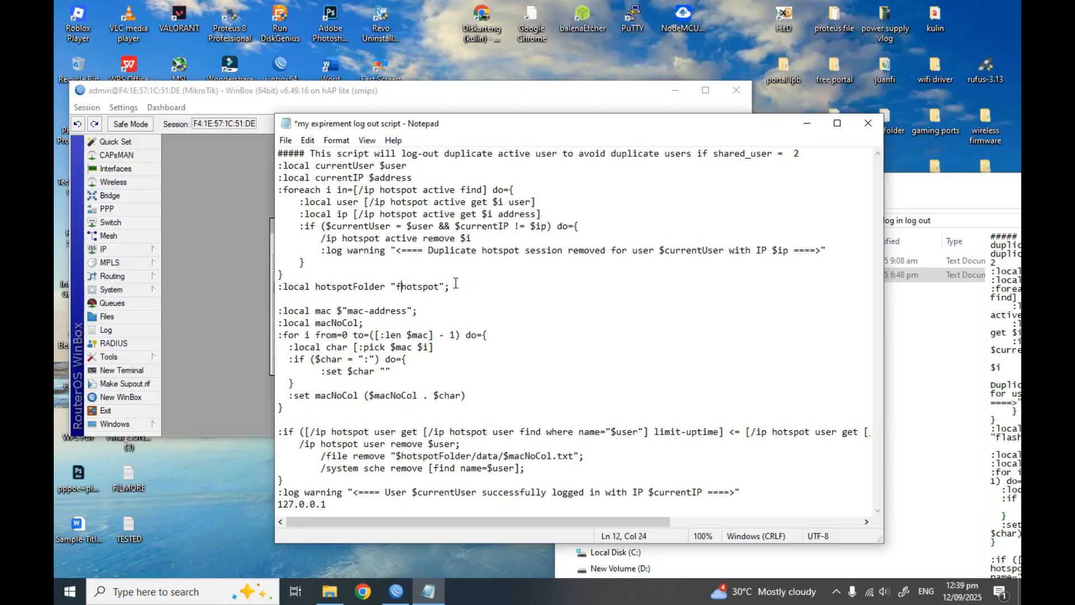
key(BackSpace)
scroll(736, 483, right, 3)
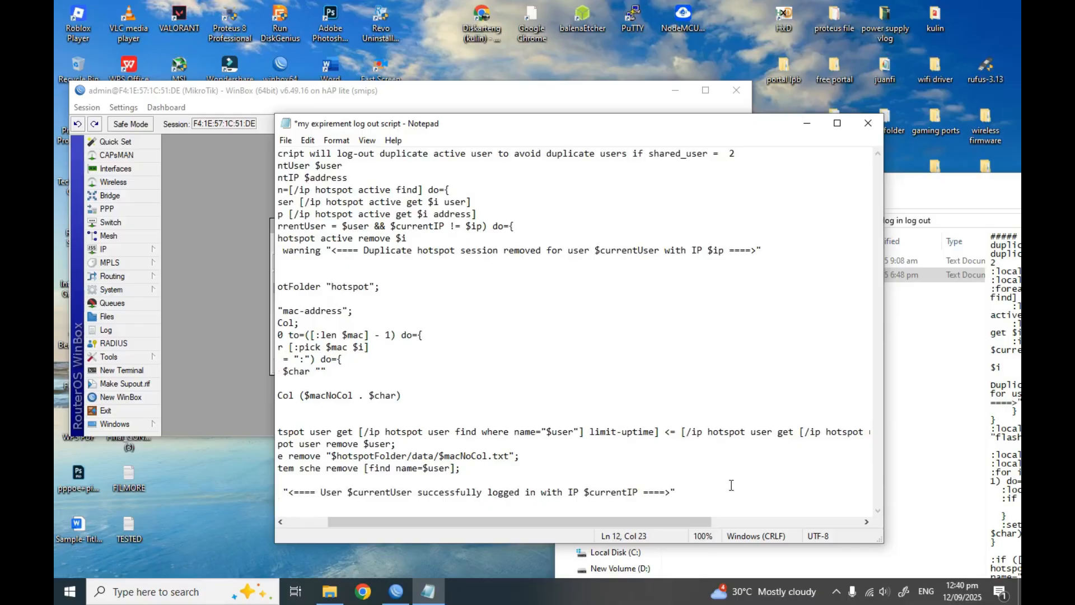
scroll(731, 486, right, 2)
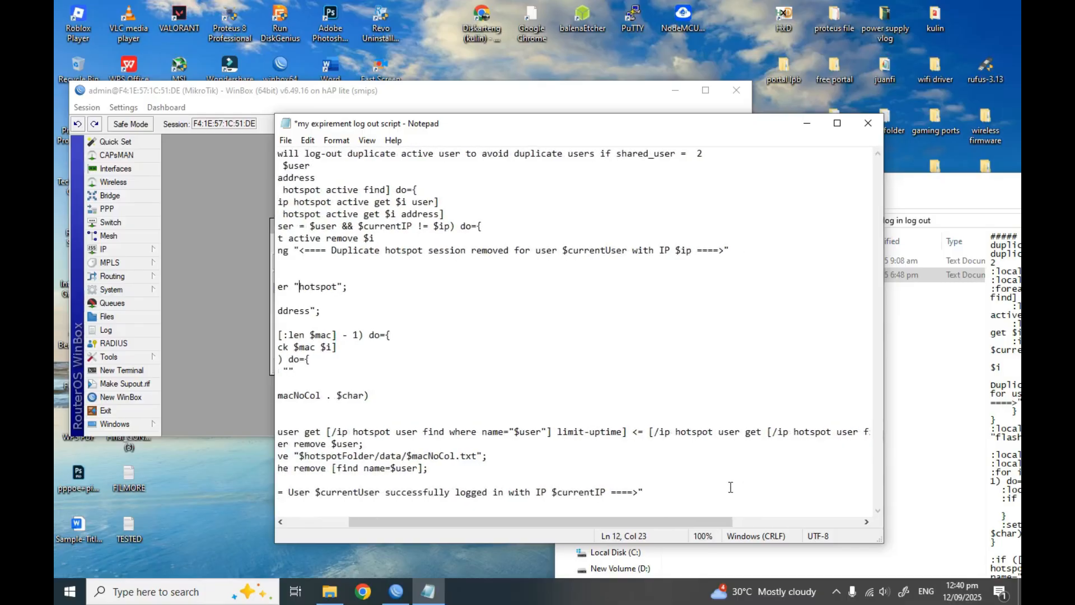
scroll(731, 487, left, 5)
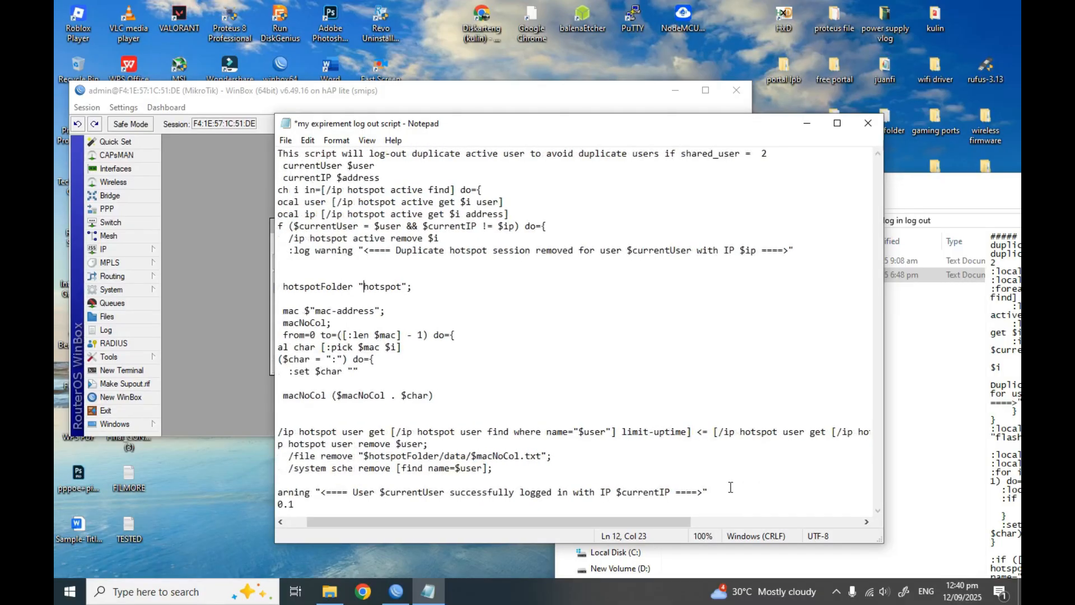
Paste the whole log out script into the default profile's On Logout box and confirm with OK
key(ctrl+a)
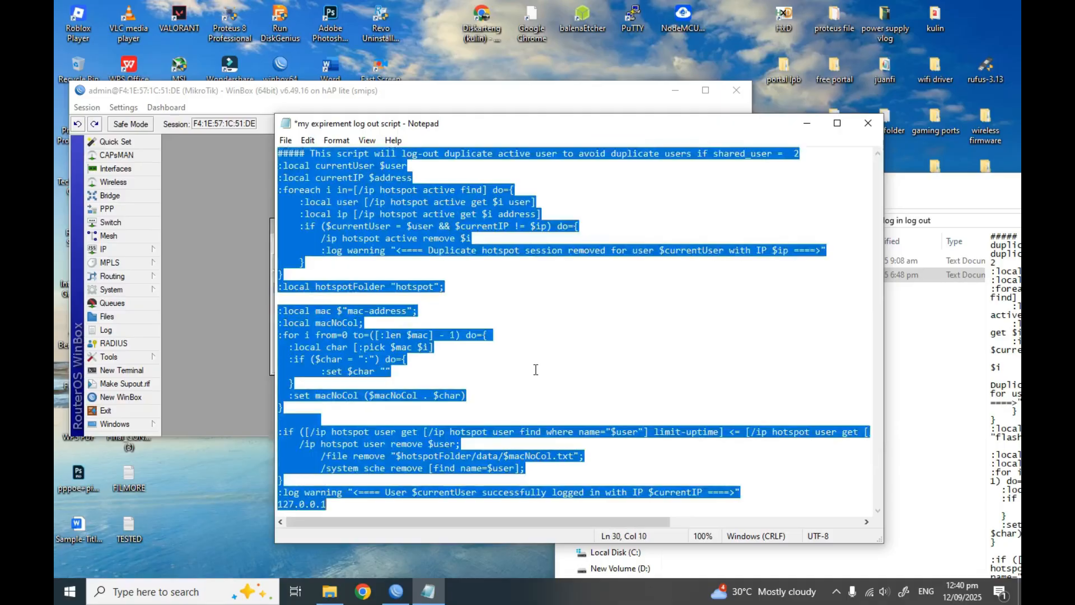
click(229, 321)
click(520, 337)
key(ctrl+v)
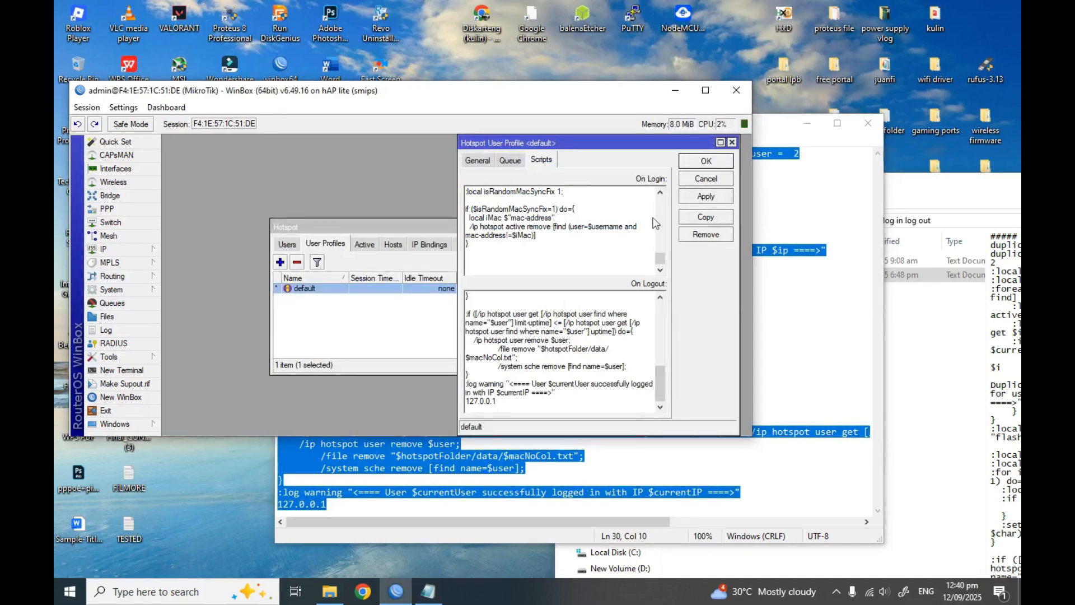
click(706, 161)
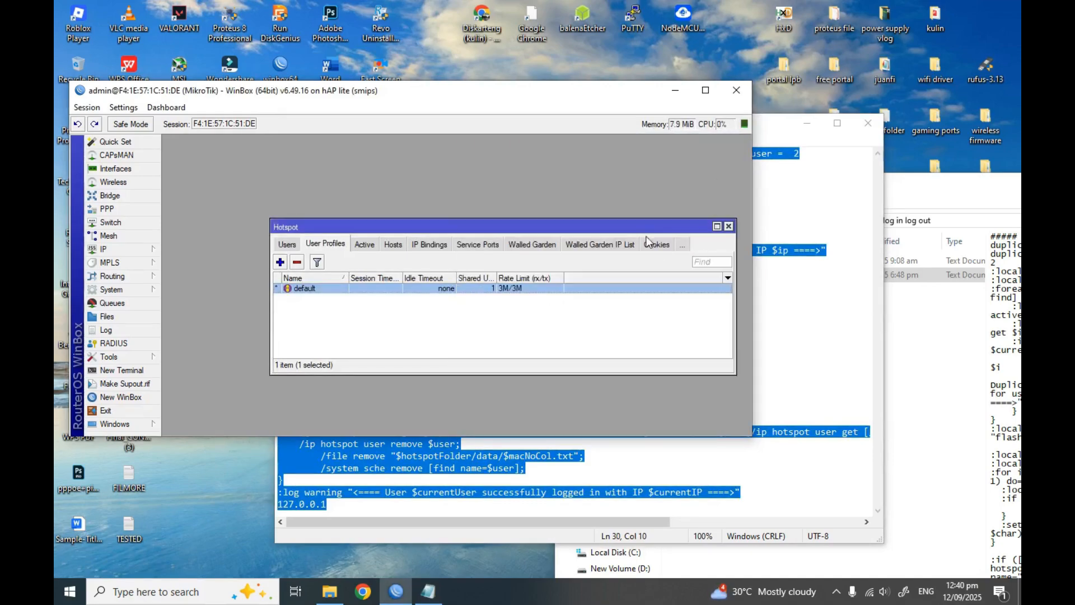
Reopen the default user profile to recheck its logout script, then close it
drag(637, 224, 586, 191)
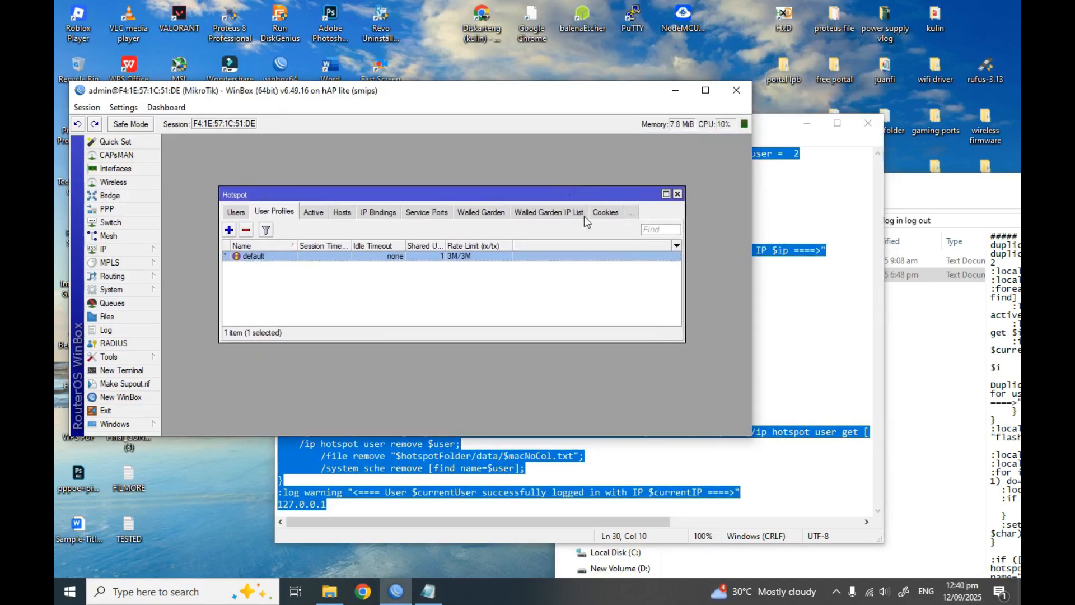
double_click(319, 258)
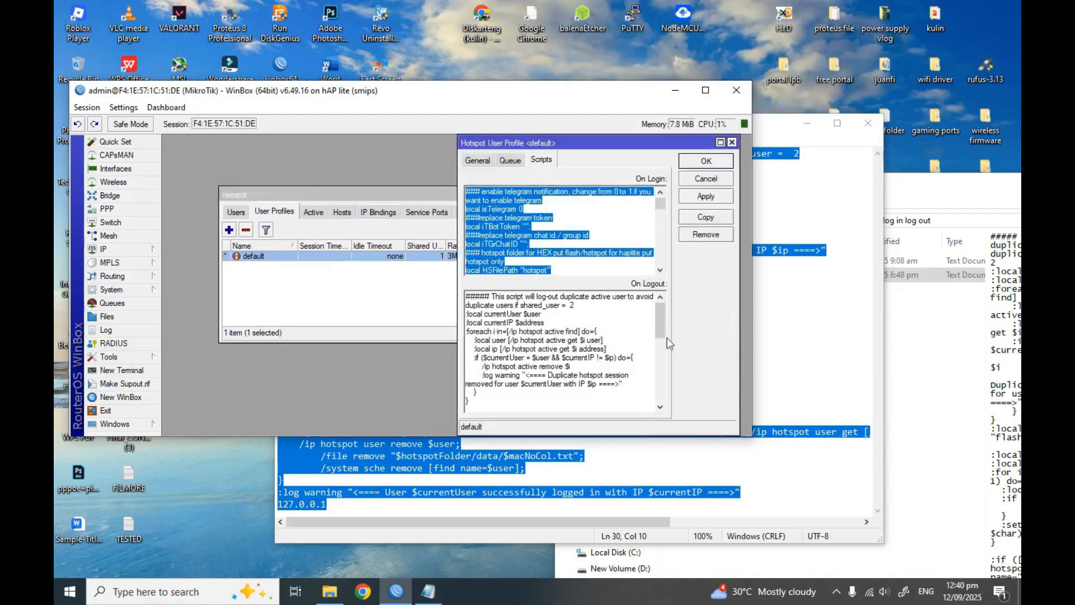
mouse_move(663, 324)
mouse_down()
mouse_move(664, 397)
mouse_move(662, 324)
mouse_up()
click(732, 142)
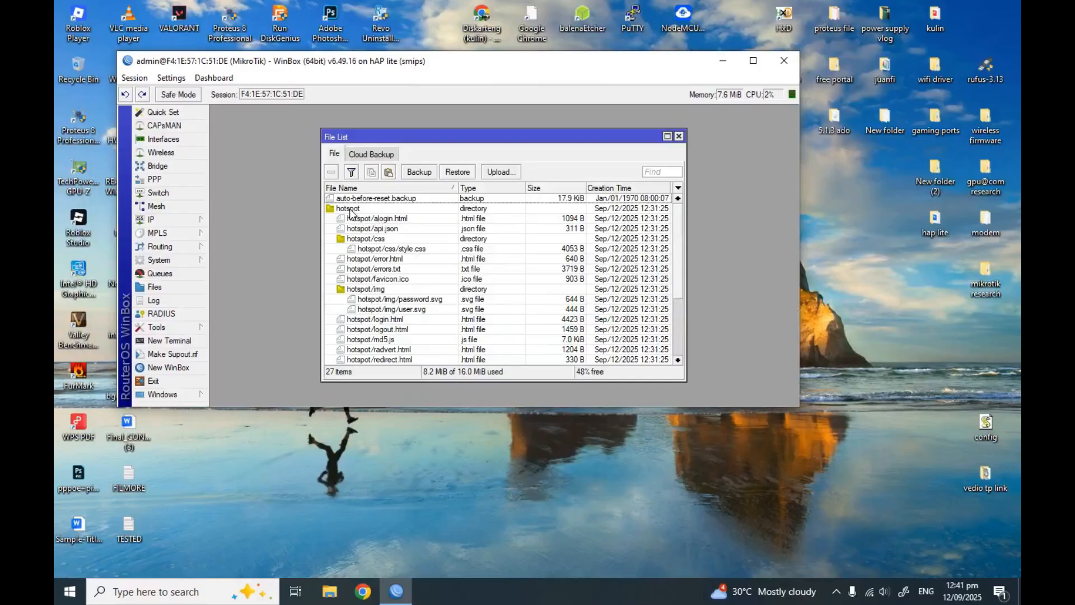
Remove the hotspot directory from the router's File List
click(351, 210)
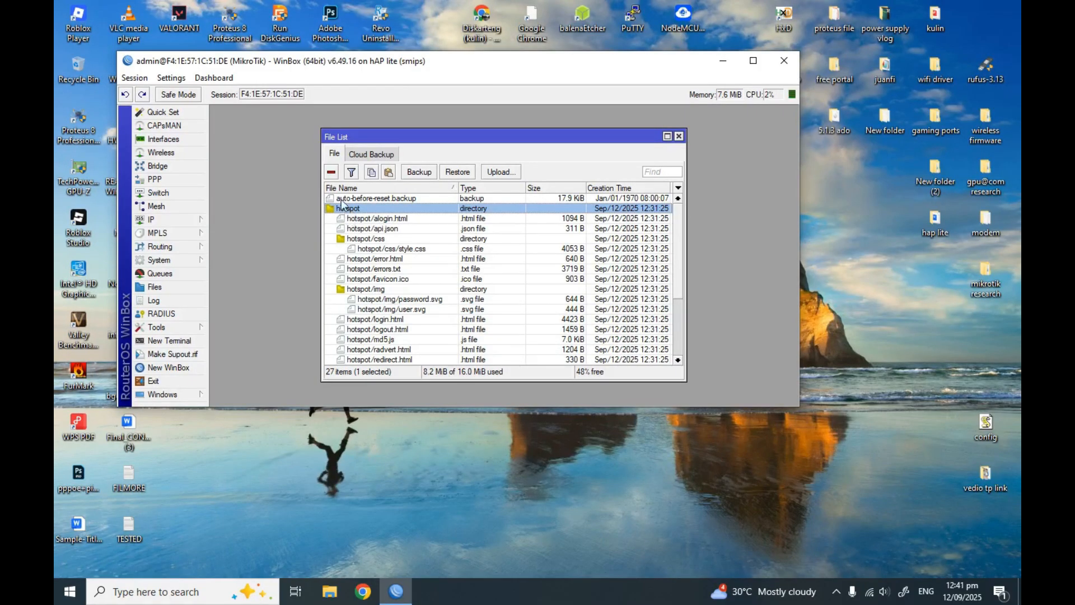
click(331, 173)
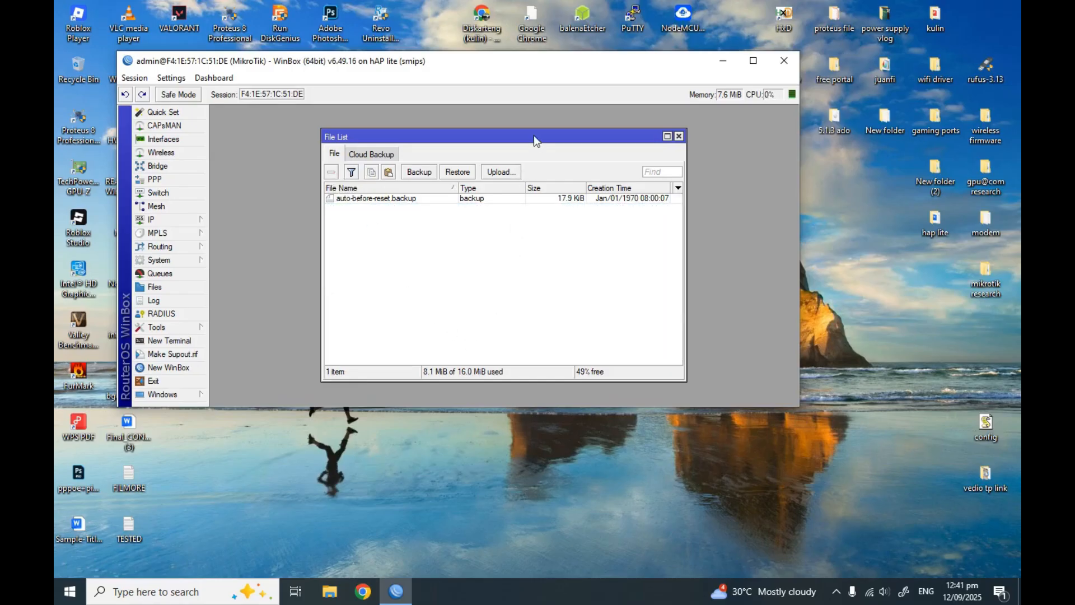
drag(533, 136, 502, 139)
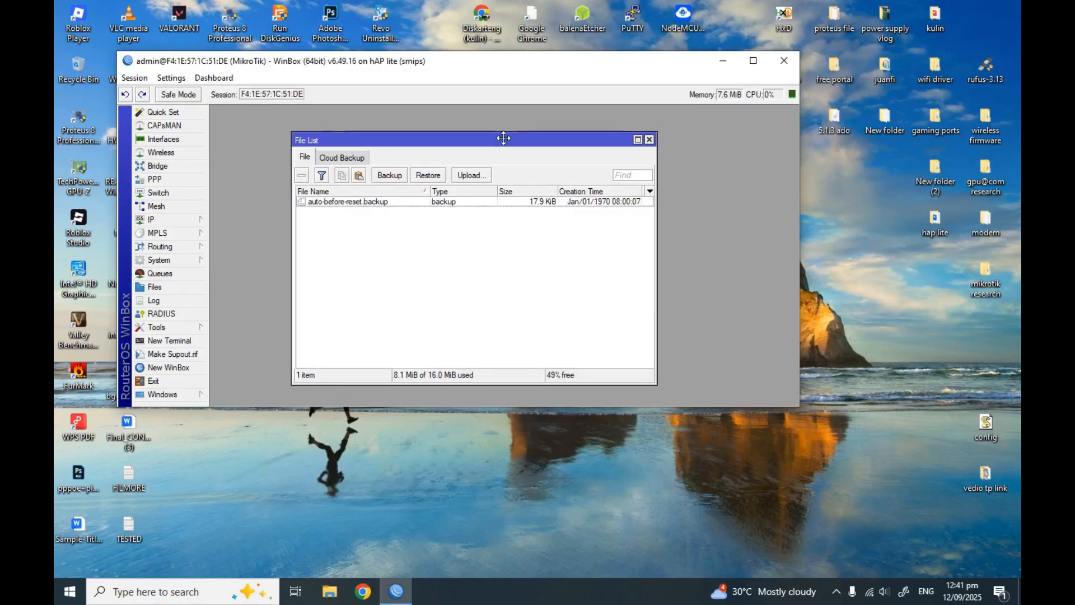
Open the juanfi folder and arrange it beside the router window
double_click(887, 74)
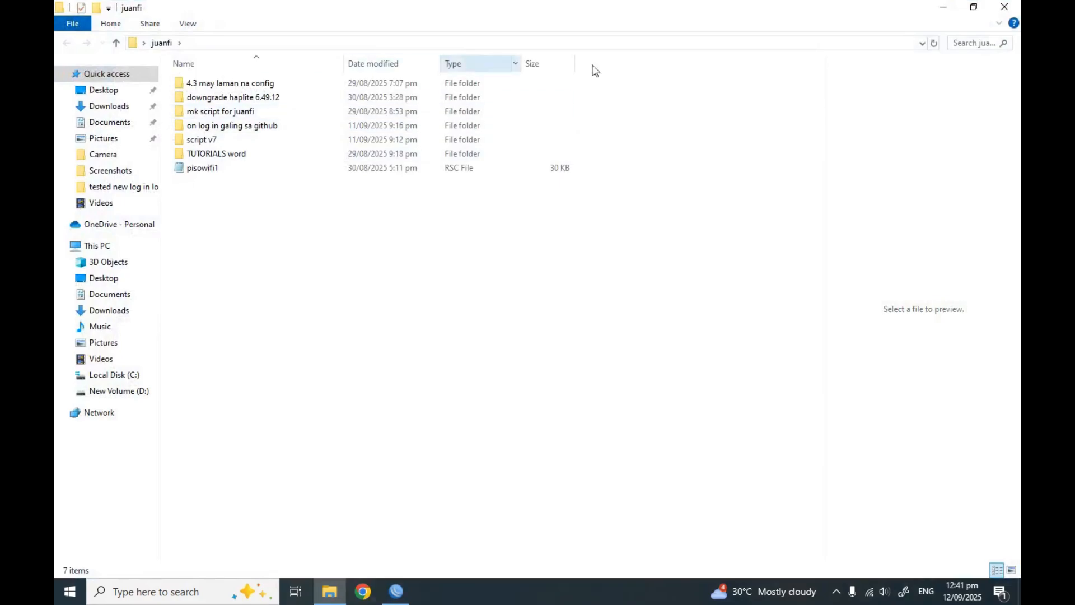
click(973, 7)
drag(701, 129, 802, 138)
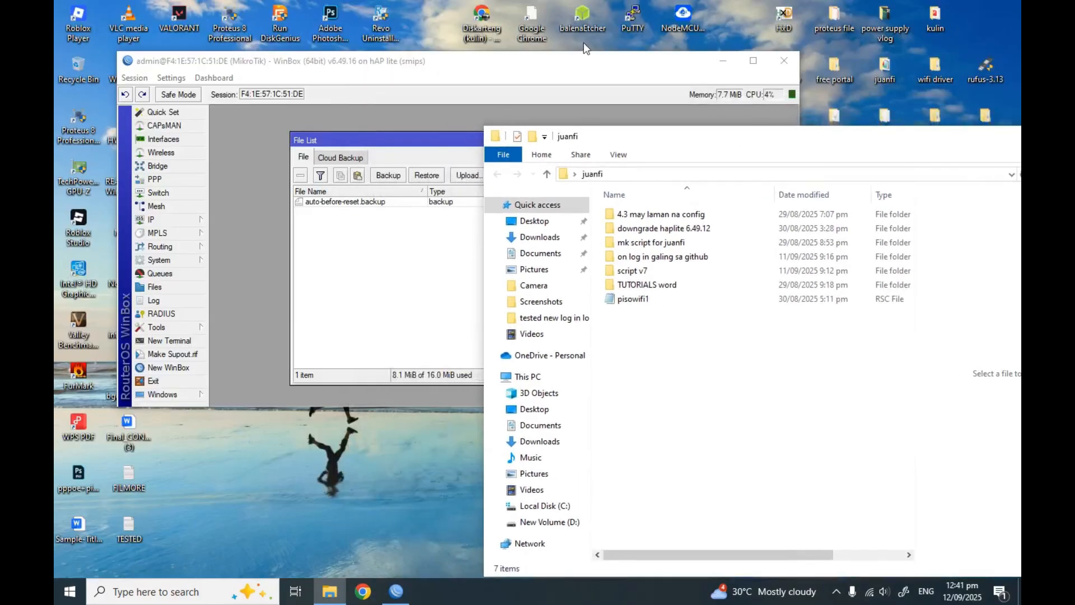
drag(578, 68, 475, 57)
click(763, 360)
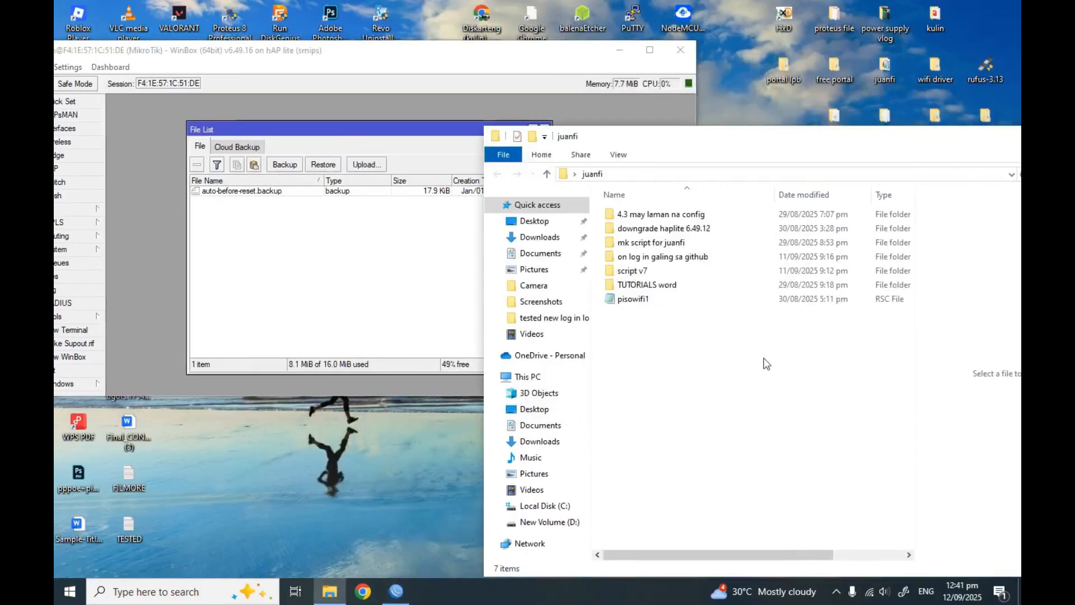
Open login.html from 4.3 may laman na config > hotspot in the browser
double_click(669, 216)
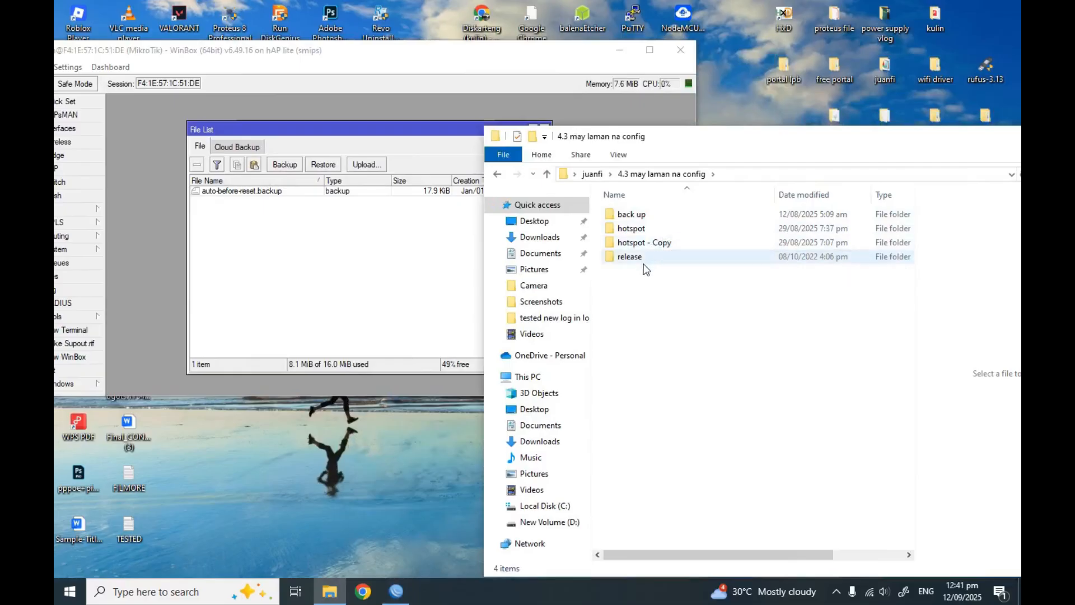
double_click(637, 230)
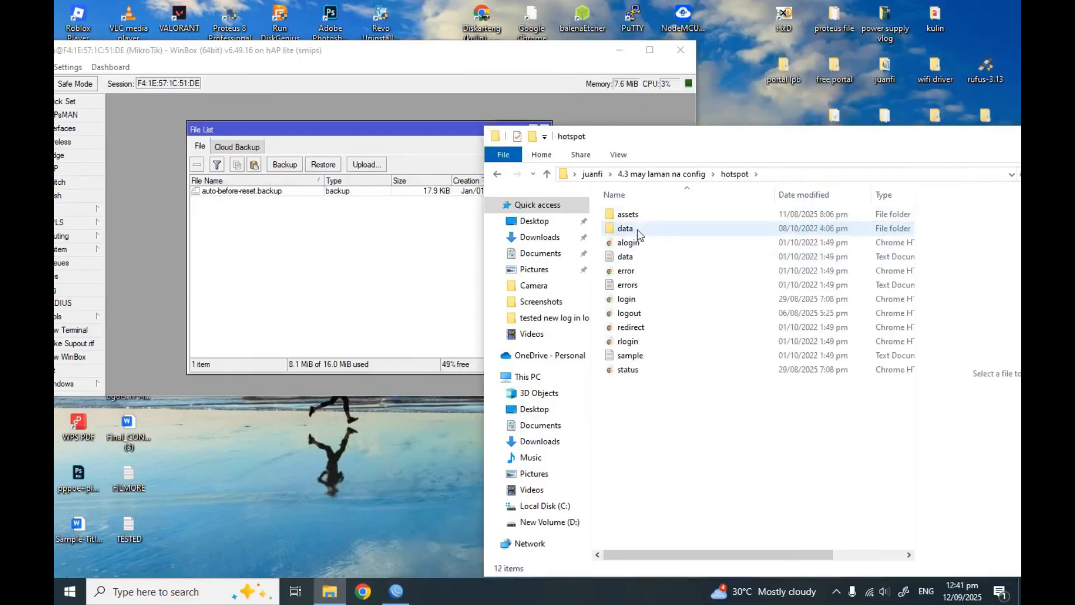
double_click(630, 304)
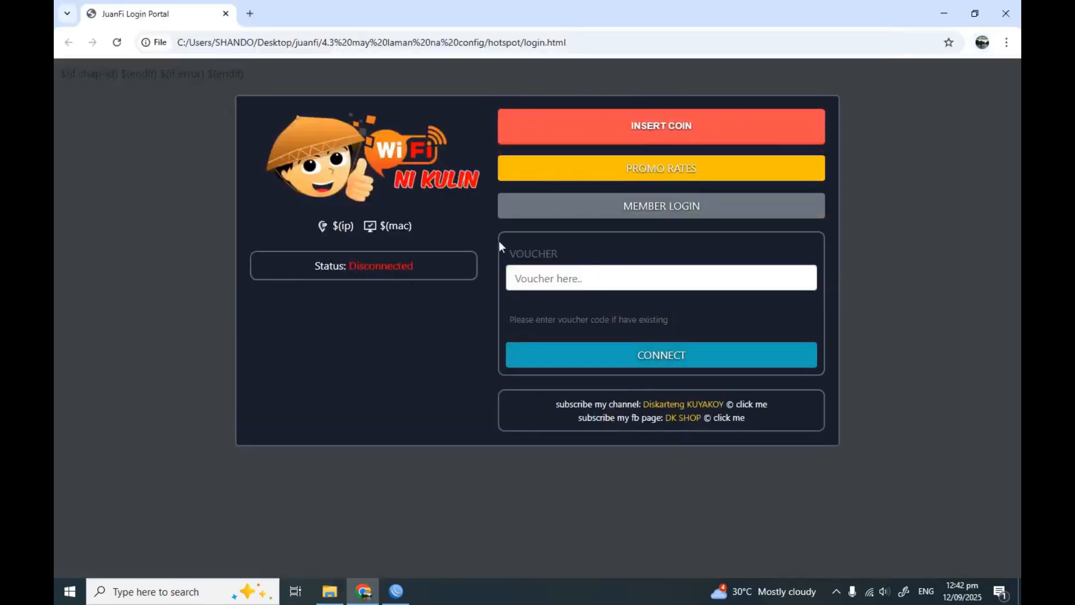
Follow the portal's DK SHOP Facebook link, play its latest video, then return to the portal
click(683, 421)
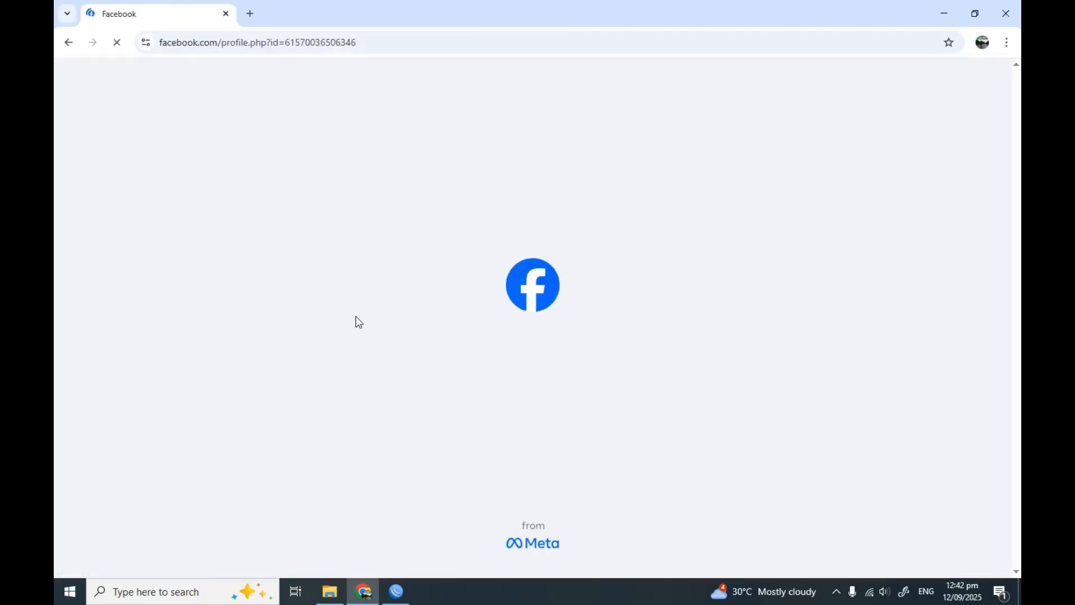
scroll(576, 308, down, 3)
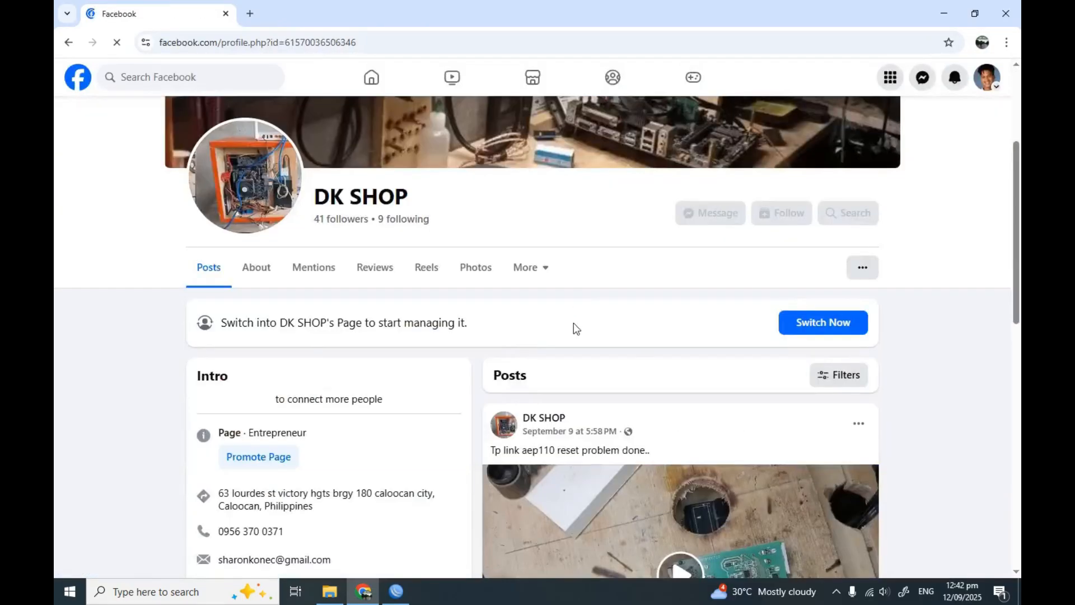
scroll(574, 323, up, 3)
scroll(574, 336, down, 7)
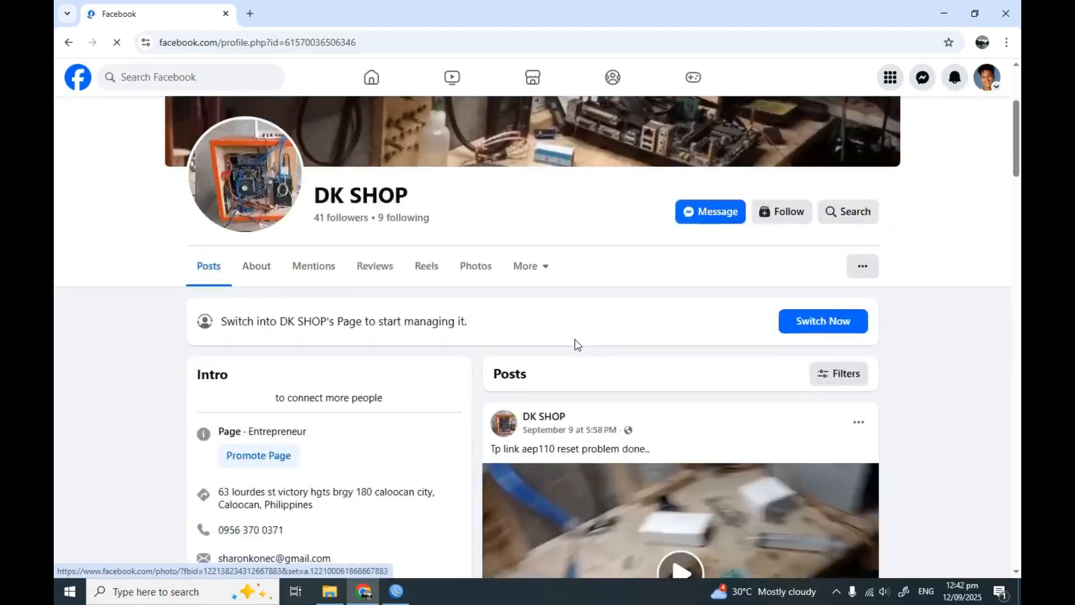
scroll(577, 344, up, 3)
scroll(577, 347, up, 4)
scroll(644, 347, down, 7)
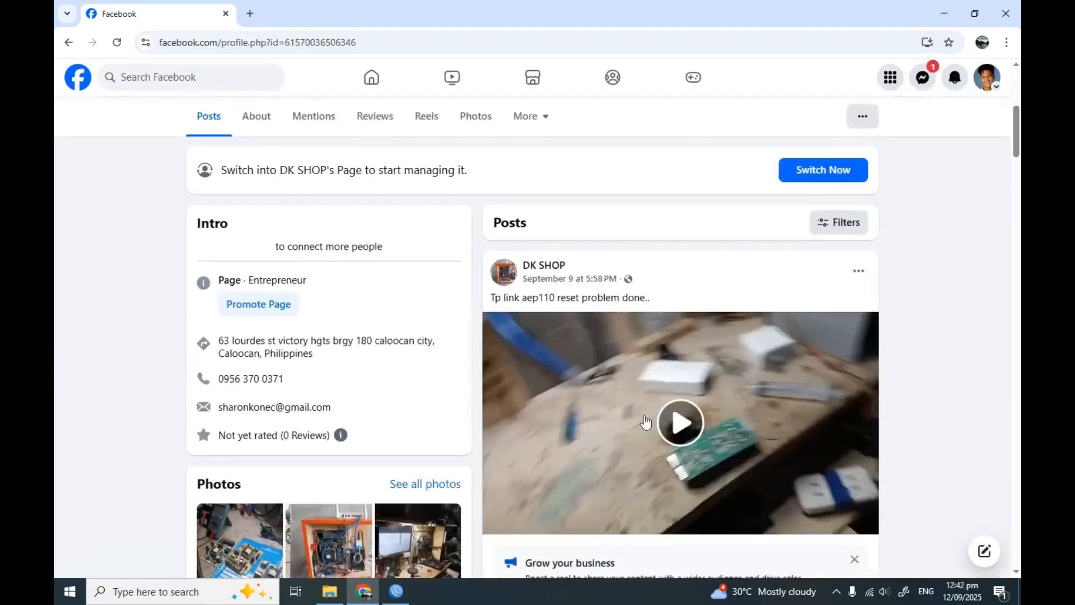
click(681, 320)
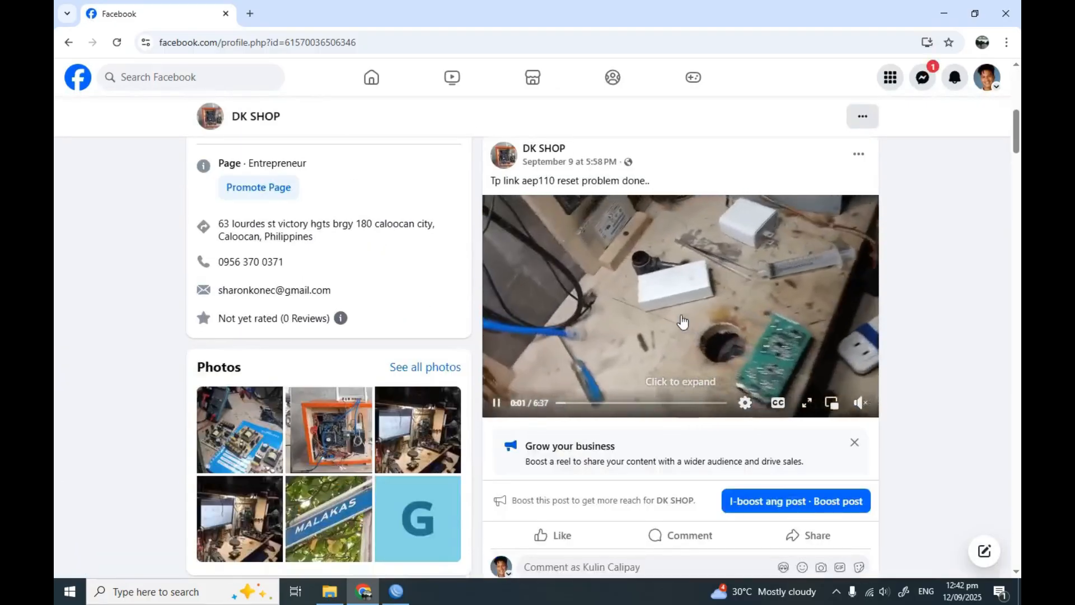
scroll(470, 365, up, 5)
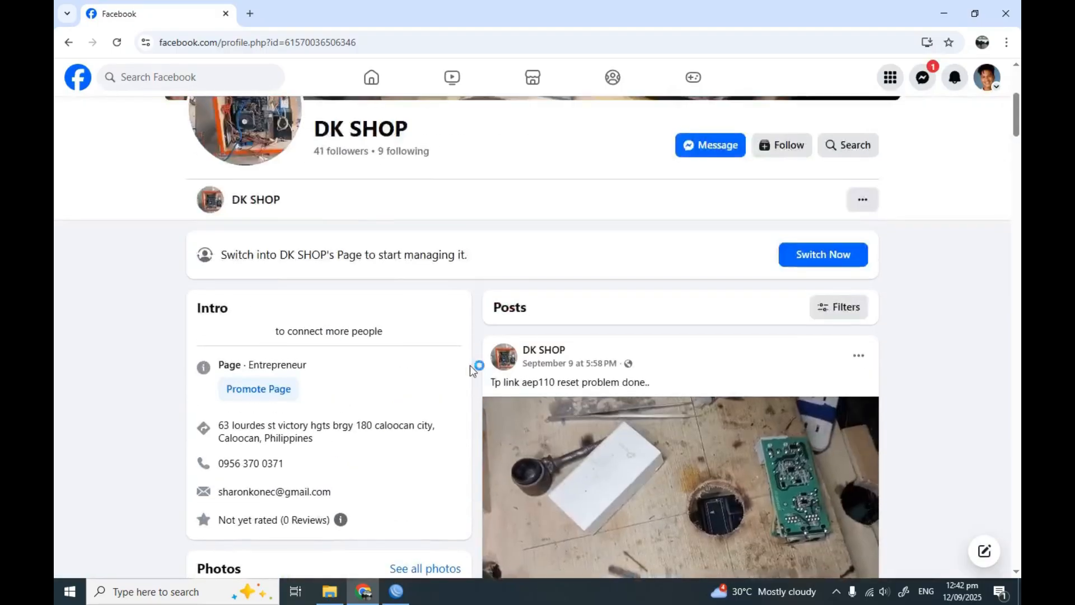
click(68, 43)
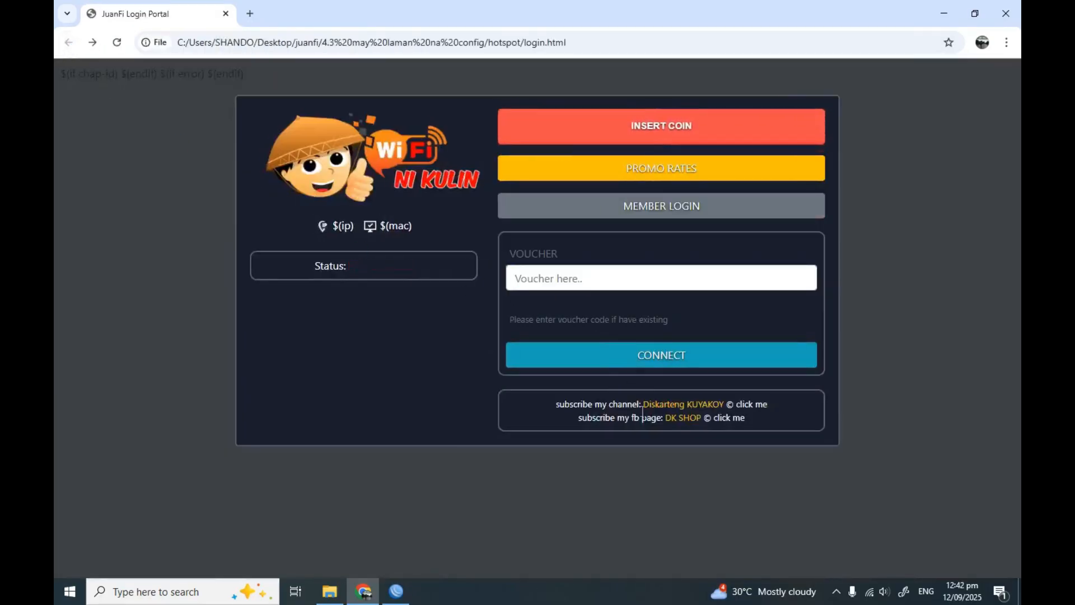
Follow the portal's YouTube channel link, browse it, then return to the portal
click(693, 405)
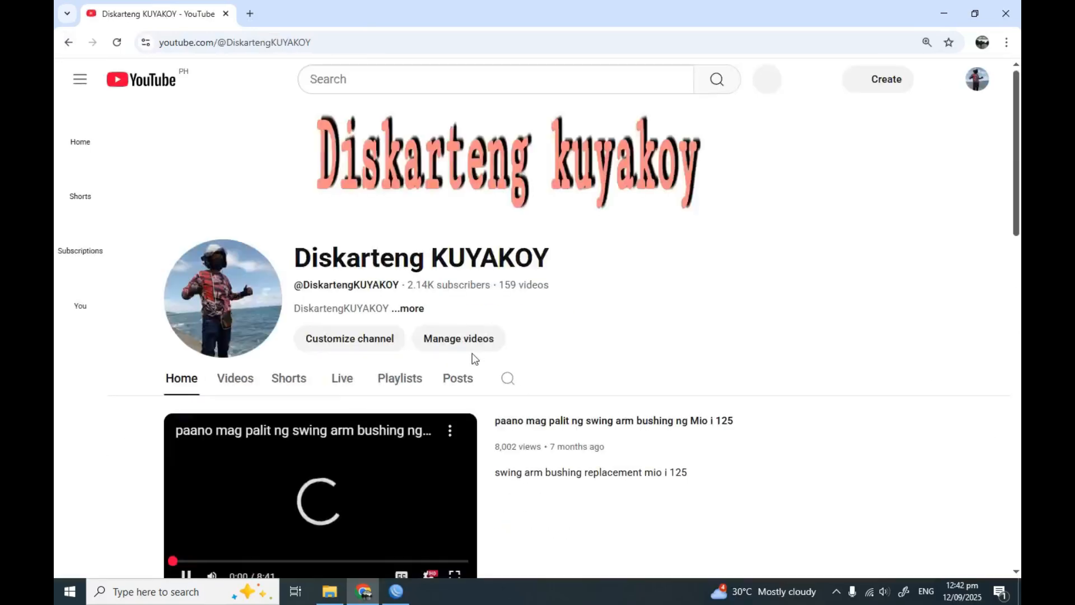
scroll(476, 379, down, 2)
scroll(476, 382, down, 10)
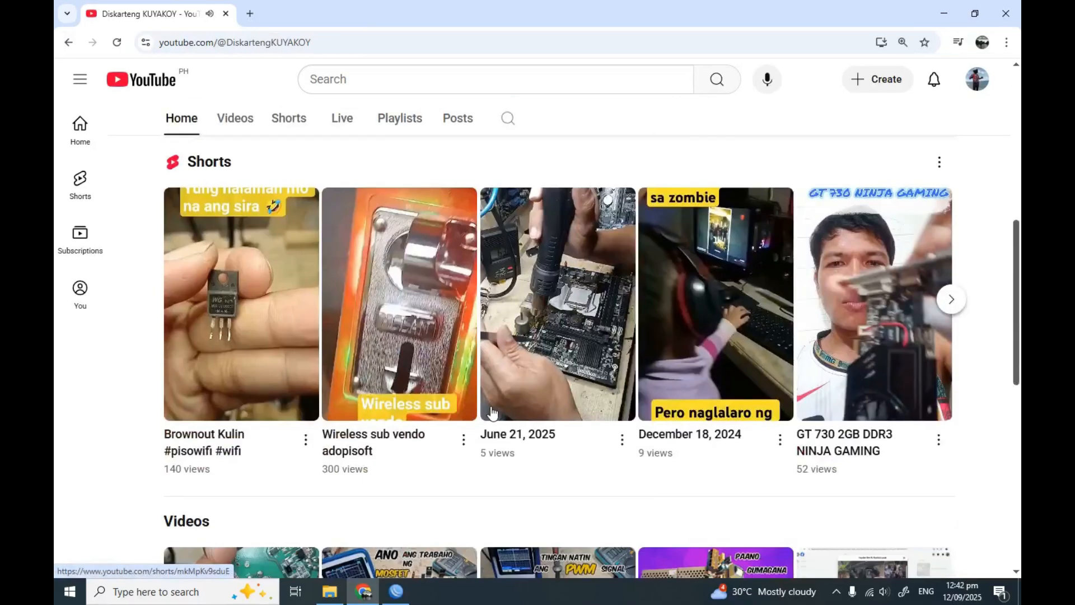
scroll(490, 415, up, 5)
scroll(490, 414, up, 3)
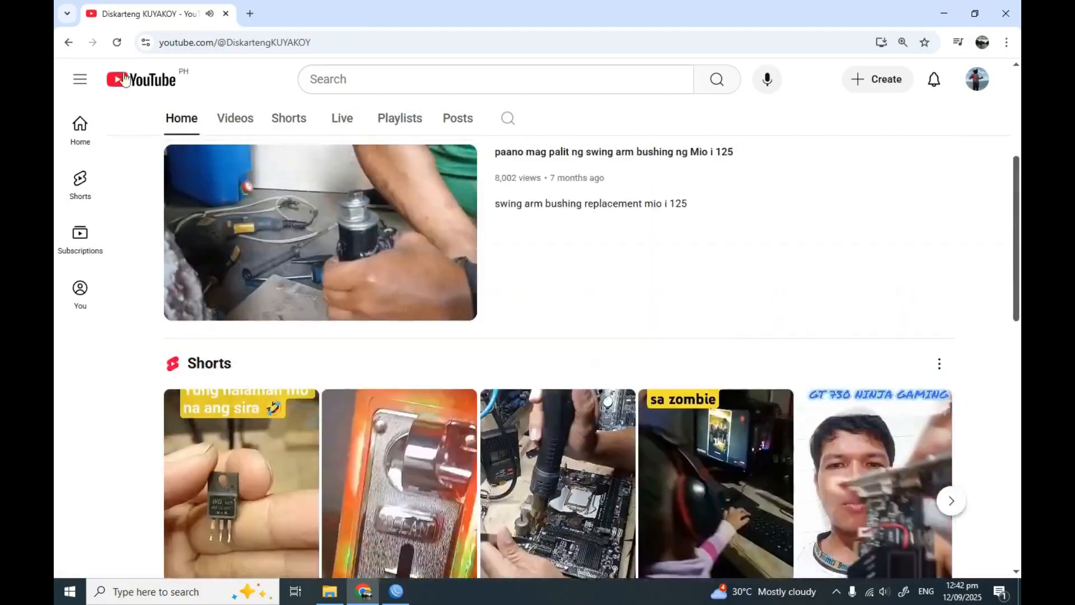
click(67, 43)
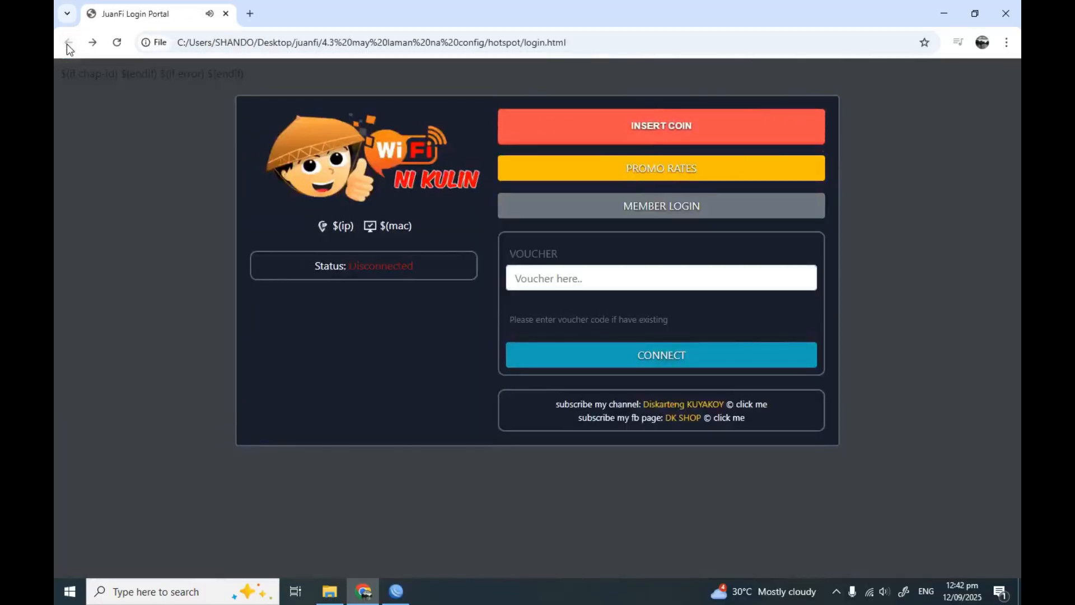
Close the login preview and upload the local hotspot folder to the router's files
click(1006, 25)
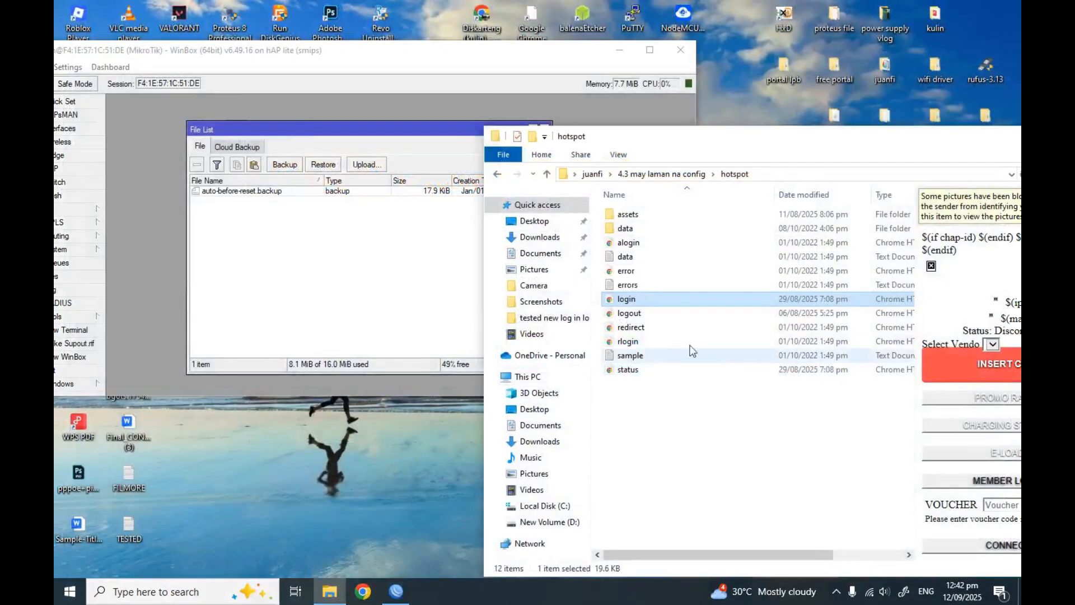
click(496, 178)
drag(640, 234, 277, 260)
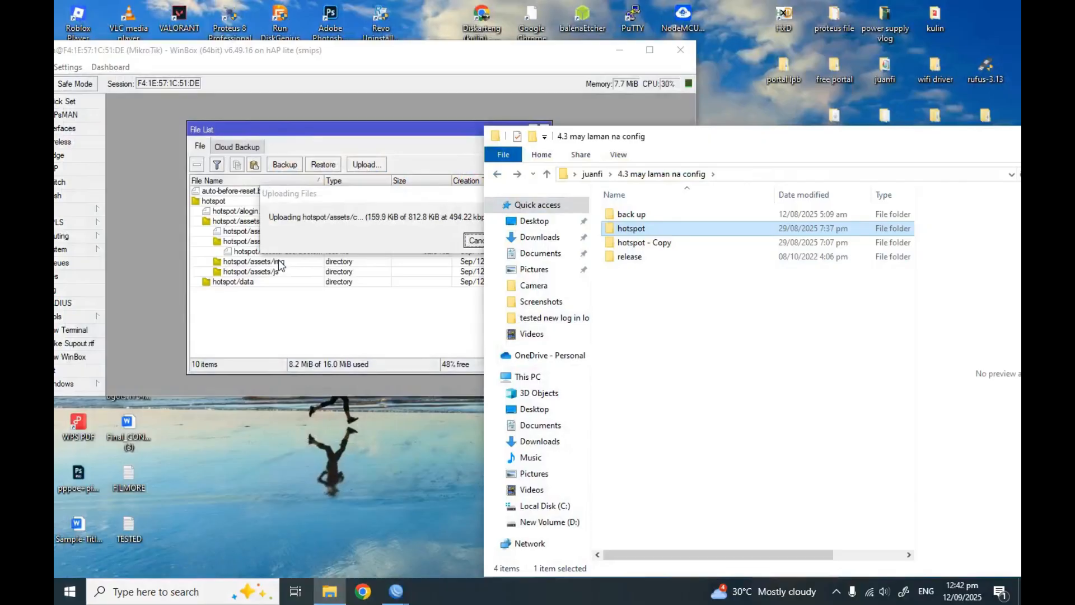
Check the uploaded hotspot files in the router's File List
drag(687, 139, 793, 213)
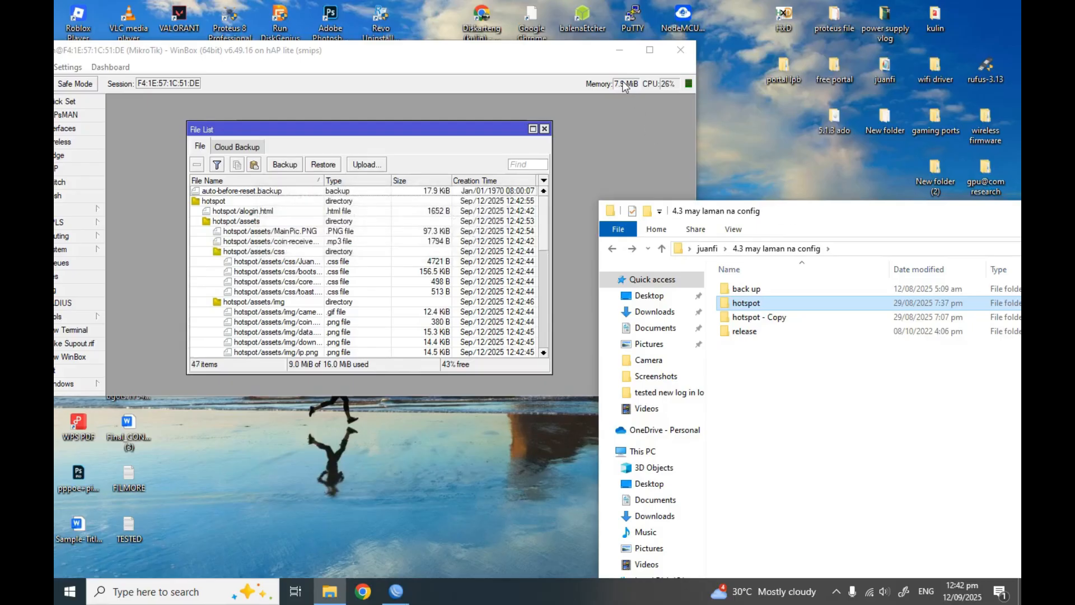
mouse_move(831, 215)
mouse_down()
mouse_move(755, 227)
mouse_move(832, 207)
mouse_up()
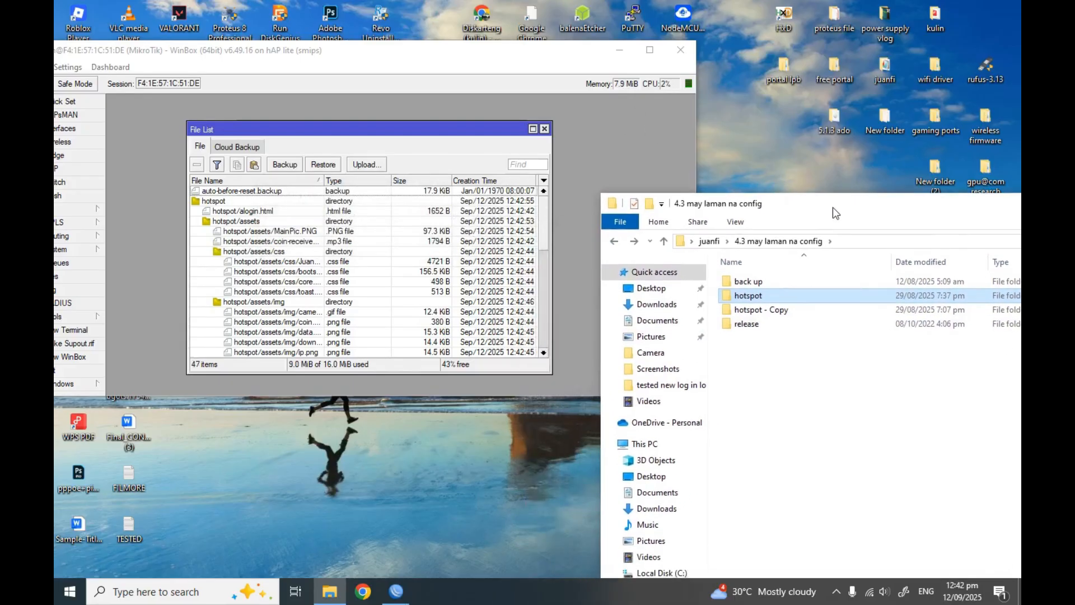
drag(459, 131, 450, 117)
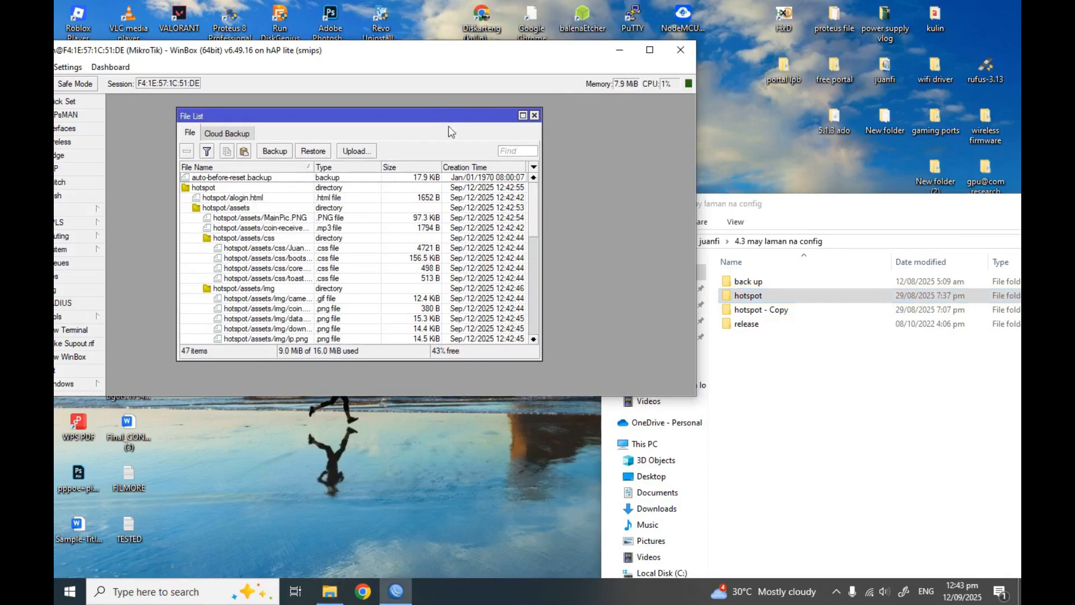
drag(535, 217, 535, 326)
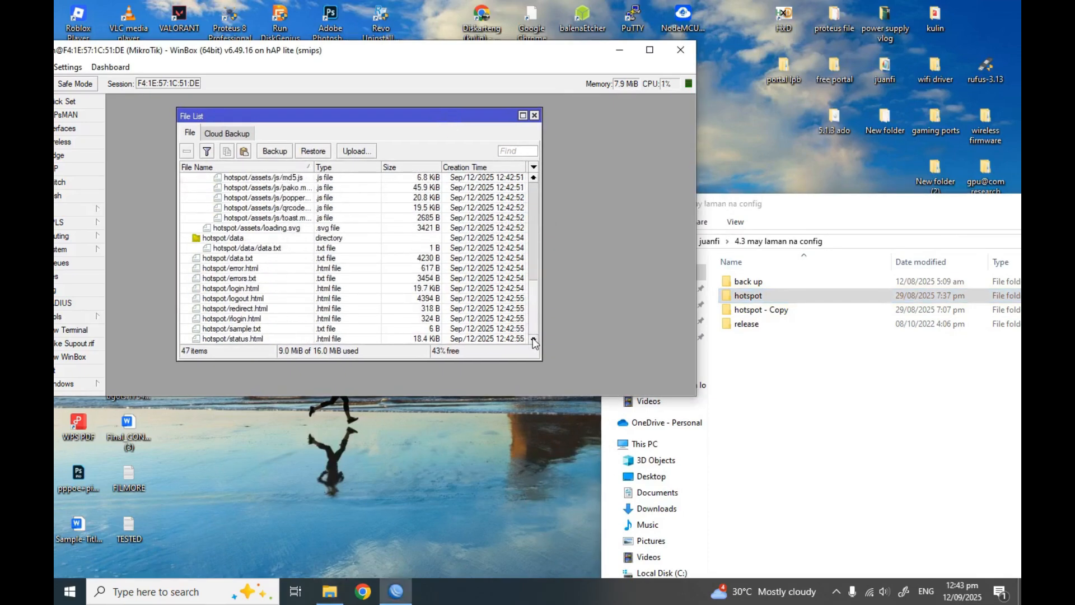
mouse_move(531, 320)
mouse_down()
mouse_move(545, 227)
mouse_move(522, 181)
mouse_move(528, 303)
mouse_up()
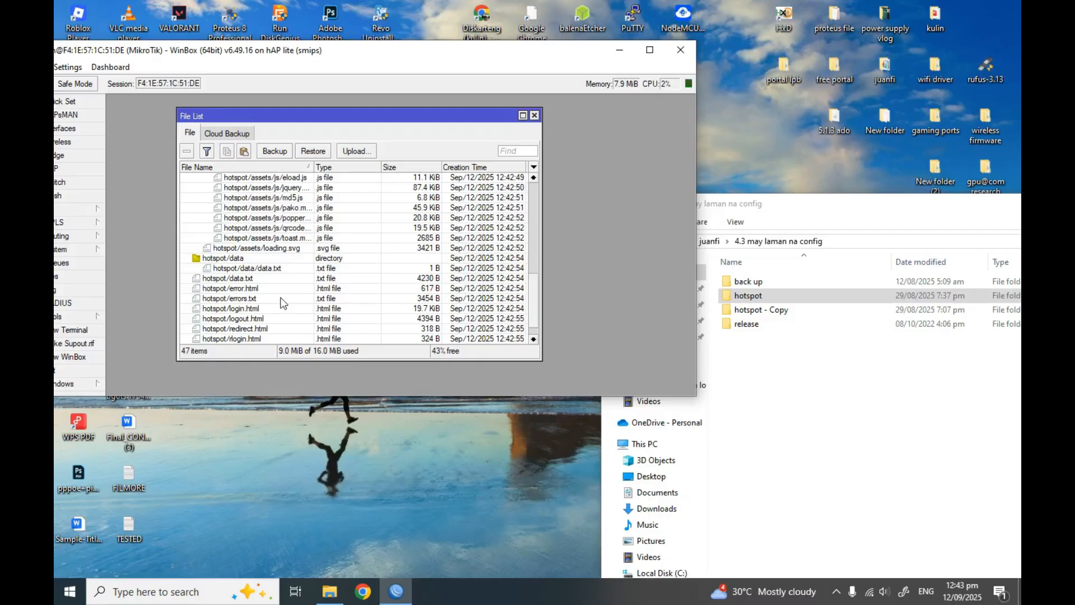
scroll(283, 301, up, 4)
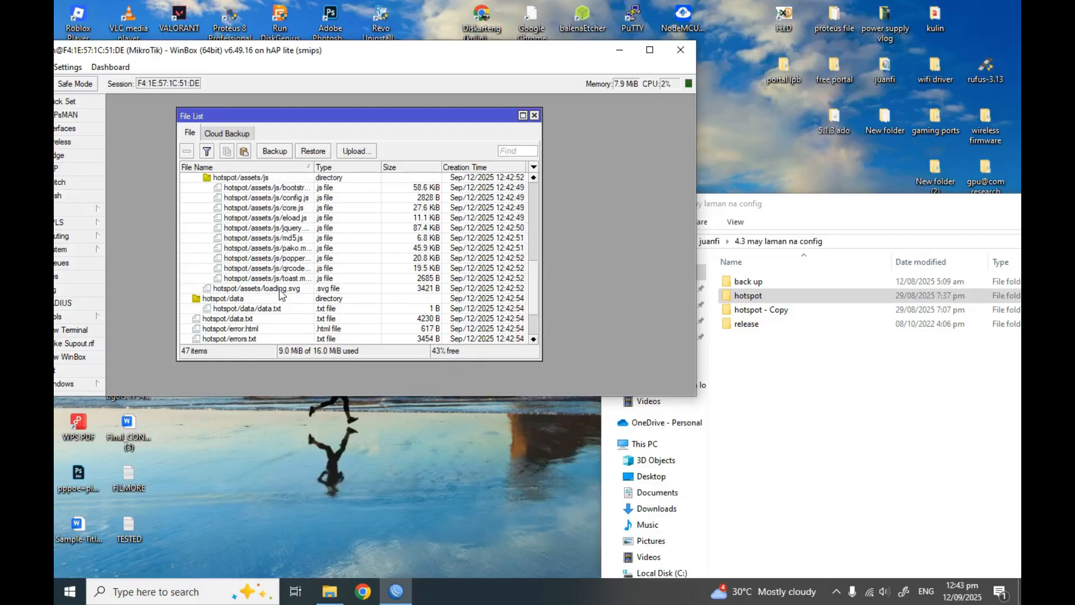
scroll(280, 294, up, 4)
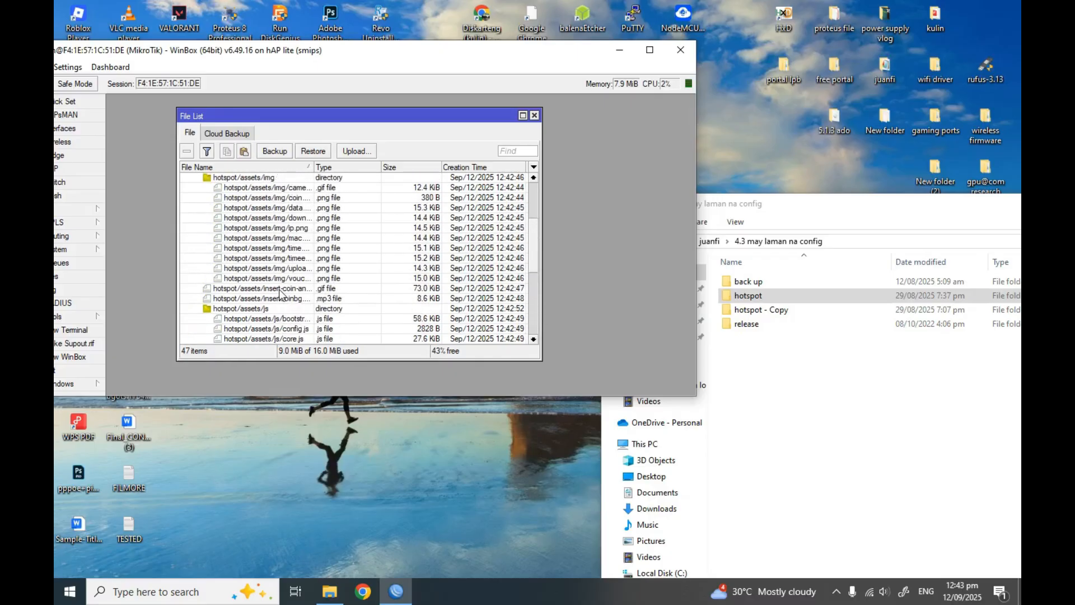
scroll(279, 294, up, 3)
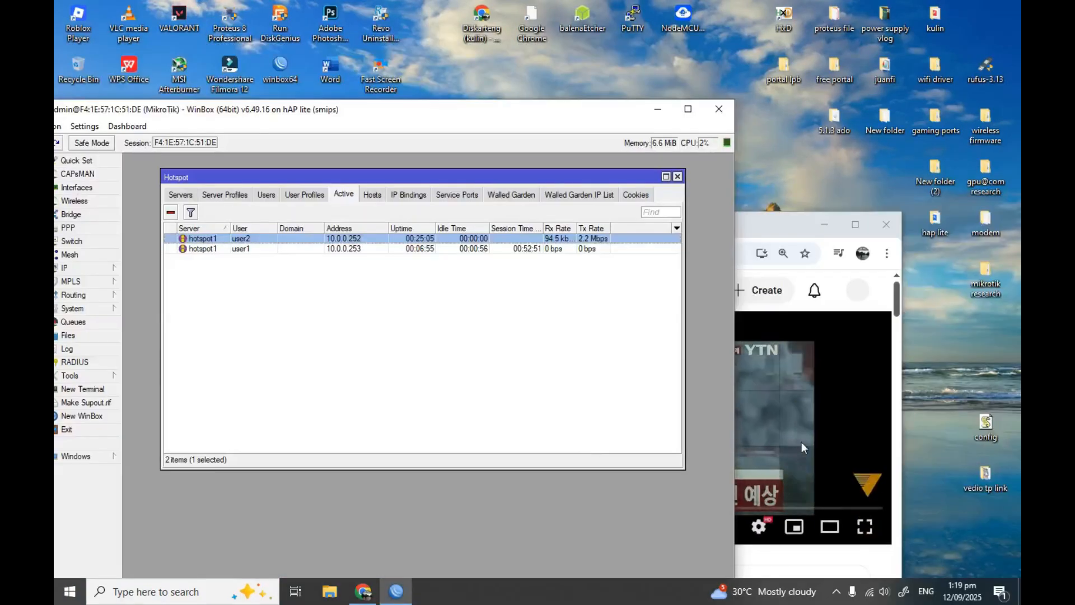
Move the video window off the active users list and open the juanfi desktop folder
click(800, 239)
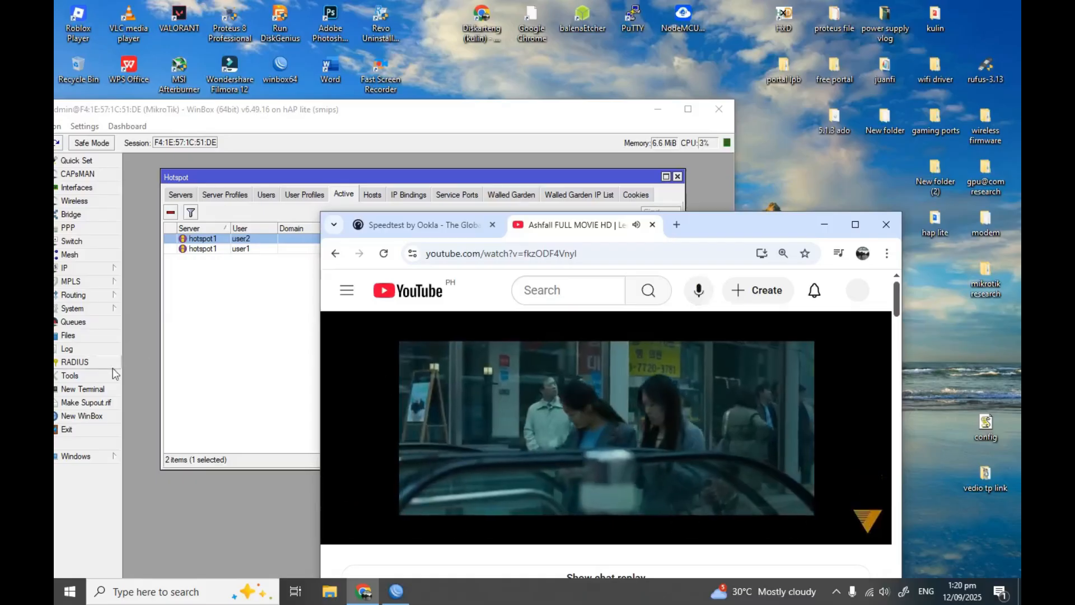
drag(737, 234, 725, 348)
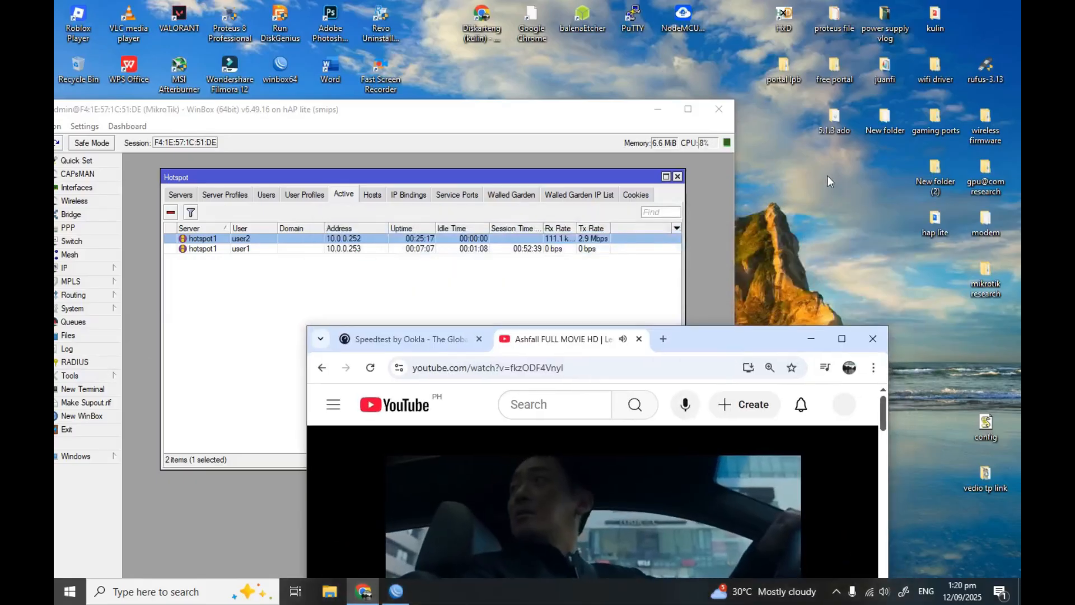
double_click(879, 78)
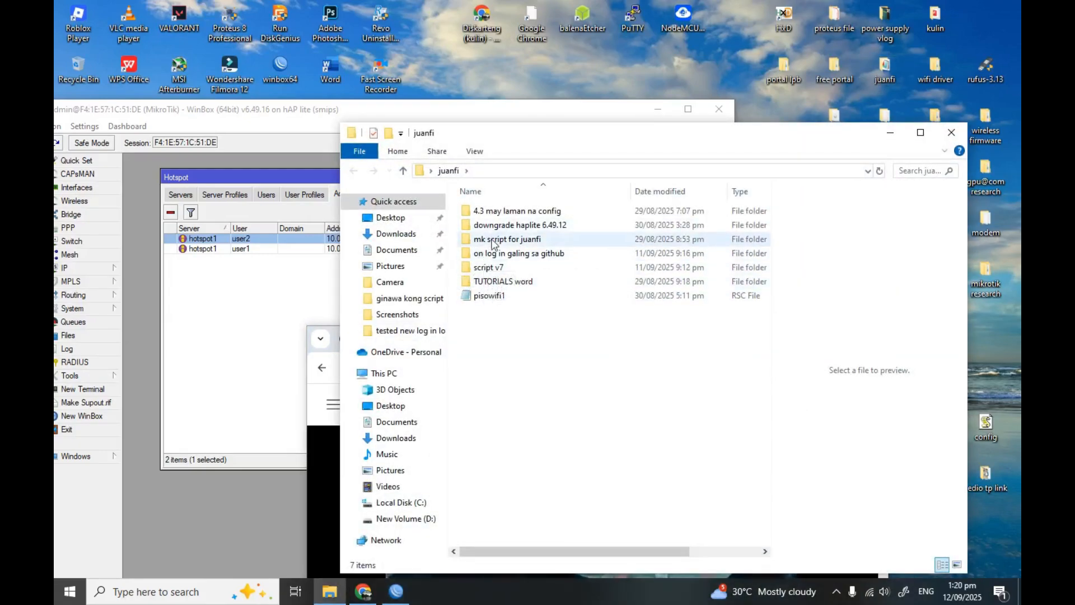
Open the 'new' file in mk script for juanfi > brownout juanfi > HYPERFUXION
click(498, 245)
double_click(498, 245)
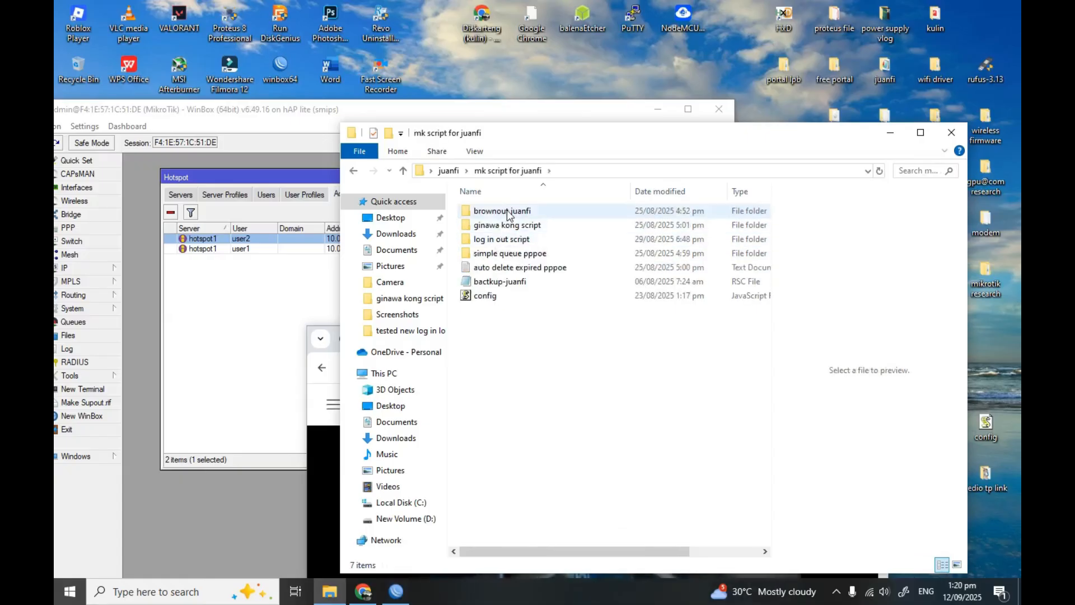
double_click(507, 212)
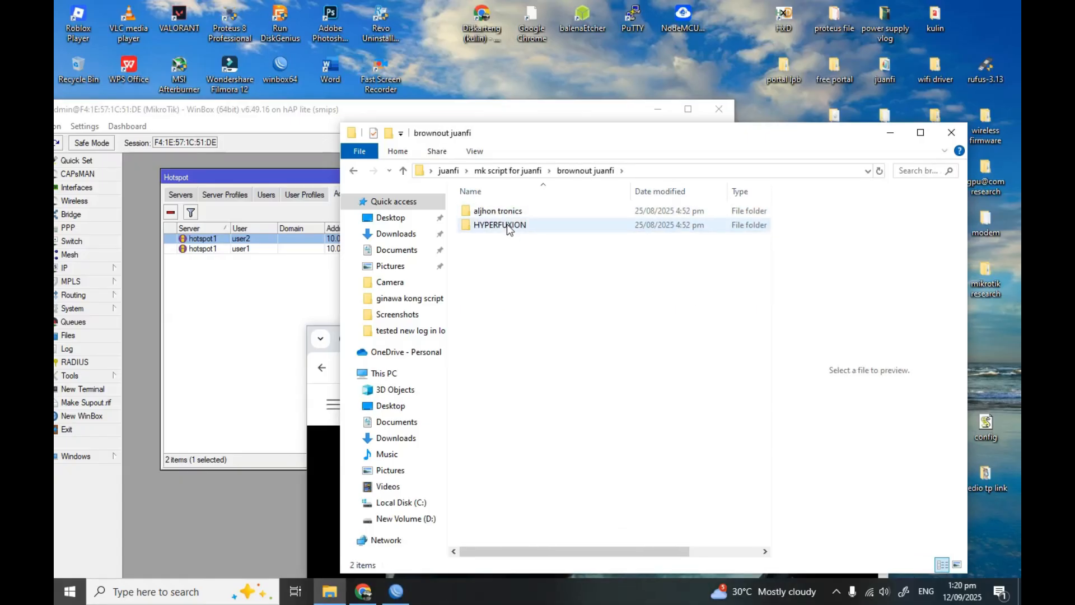
double_click(507, 224)
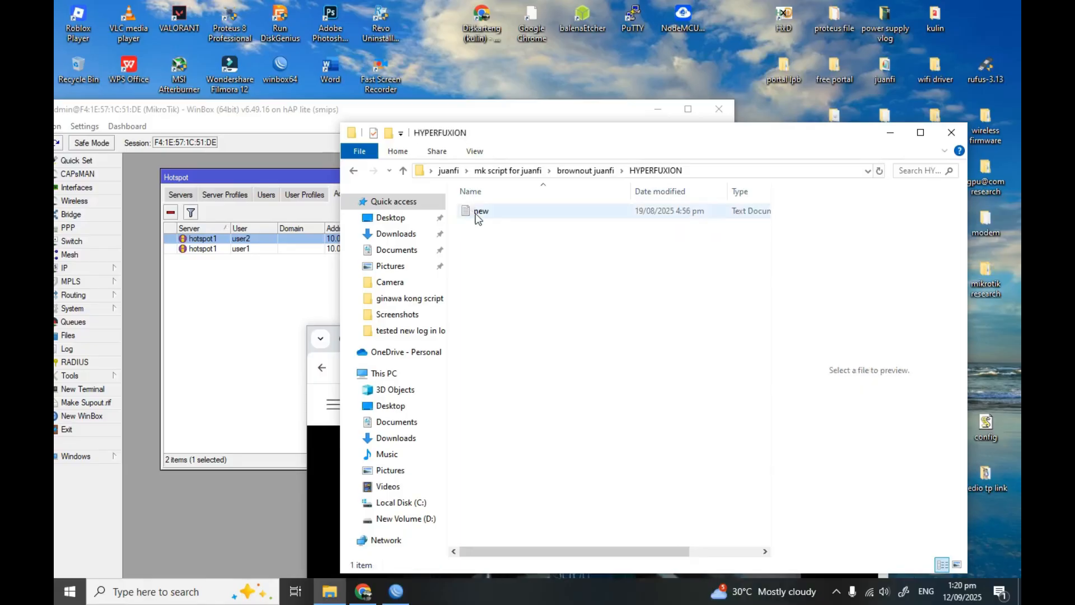
double_click(479, 212)
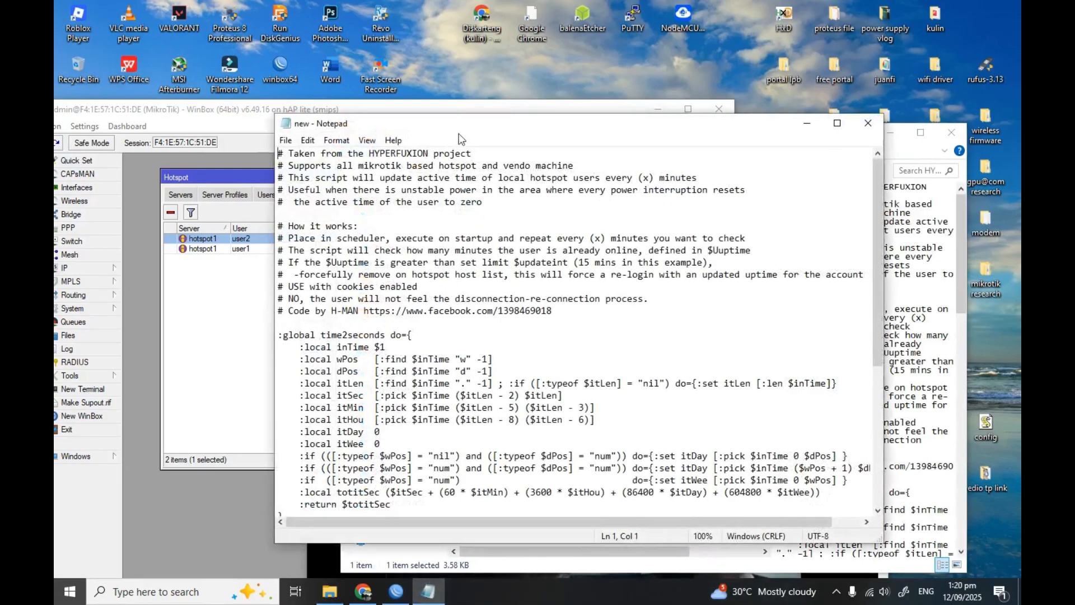
Select and copy the entire brownout script, then close Notepad
drag(457, 124, 492, 109)
scroll(491, 316, down, 7)
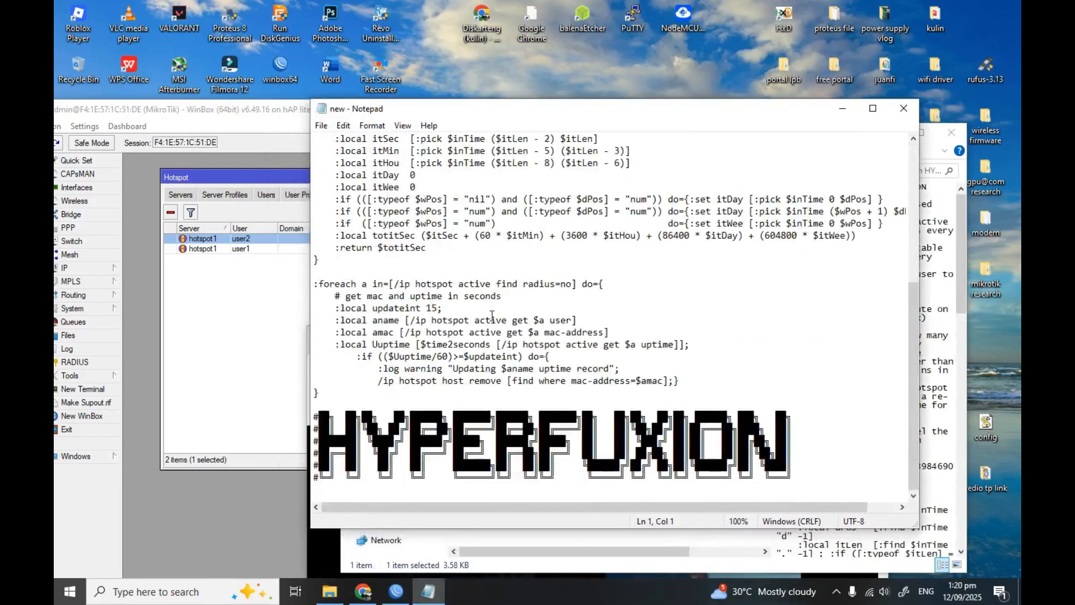
scroll(491, 316, up, 7)
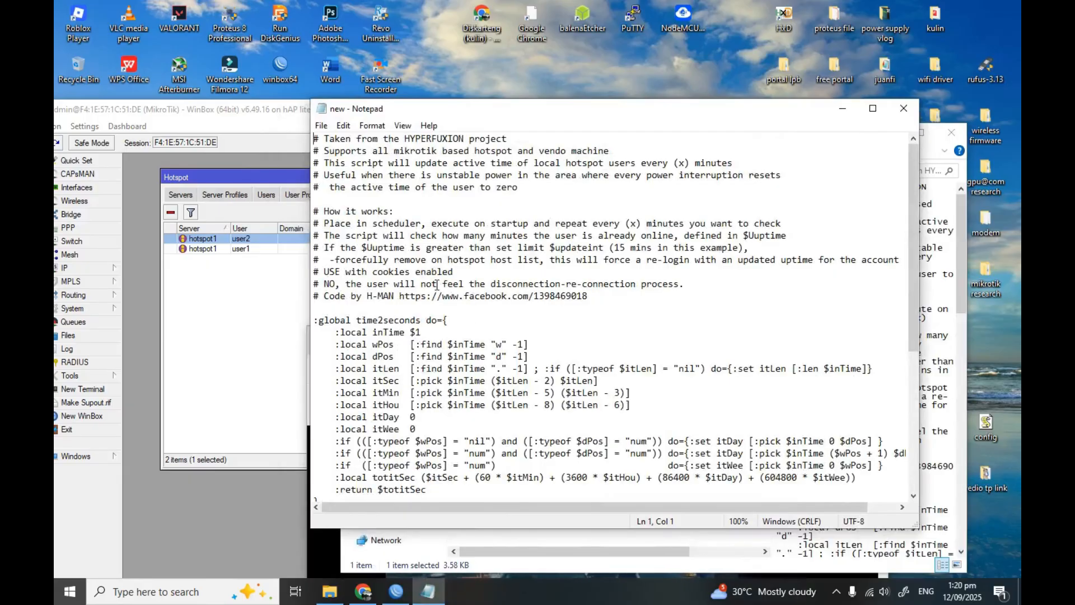
key(ctrl+a)
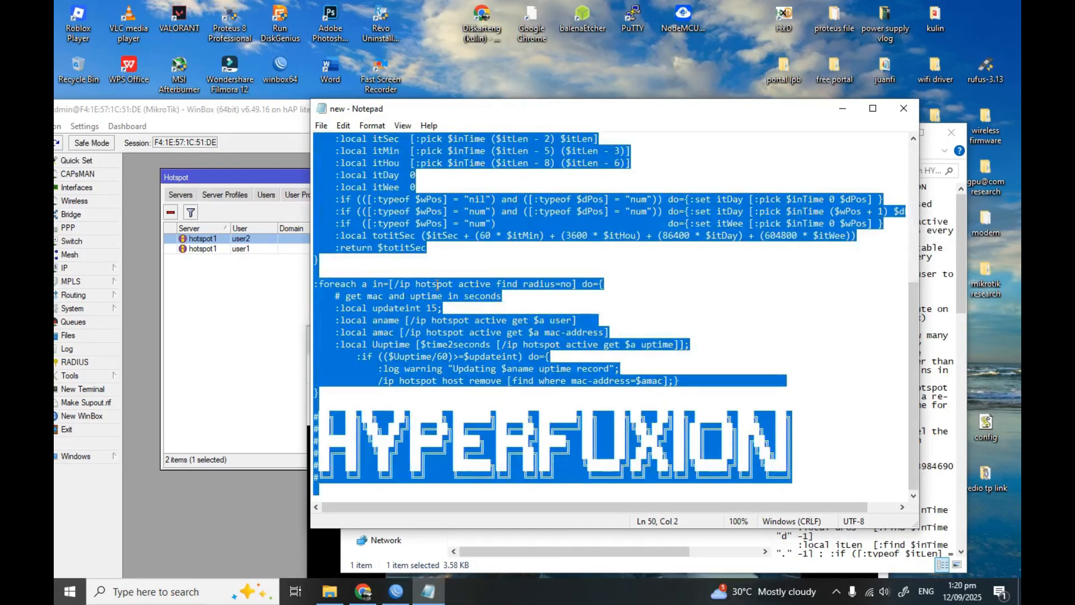
click(903, 108)
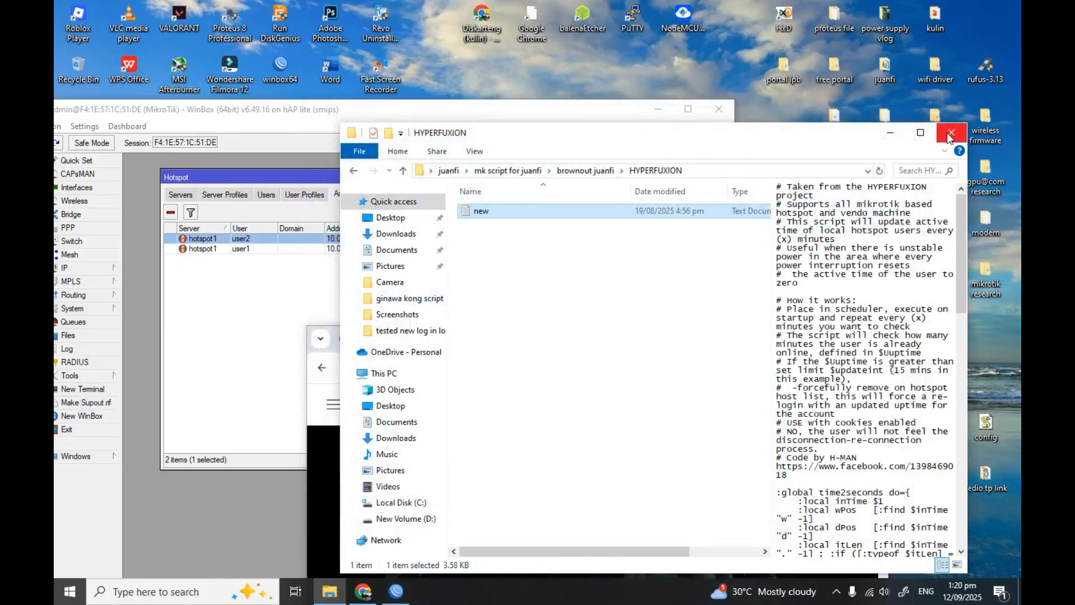
click(322, 495)
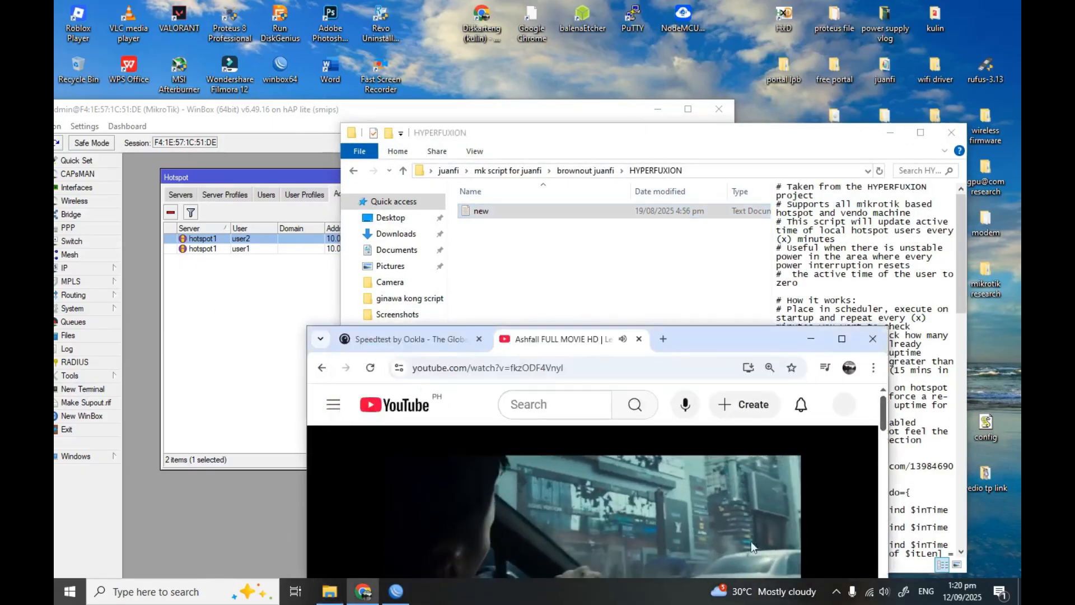
Close the HYPERFUXION folder and open System > Scheduler in WinBox
click(810, 338)
click(951, 132)
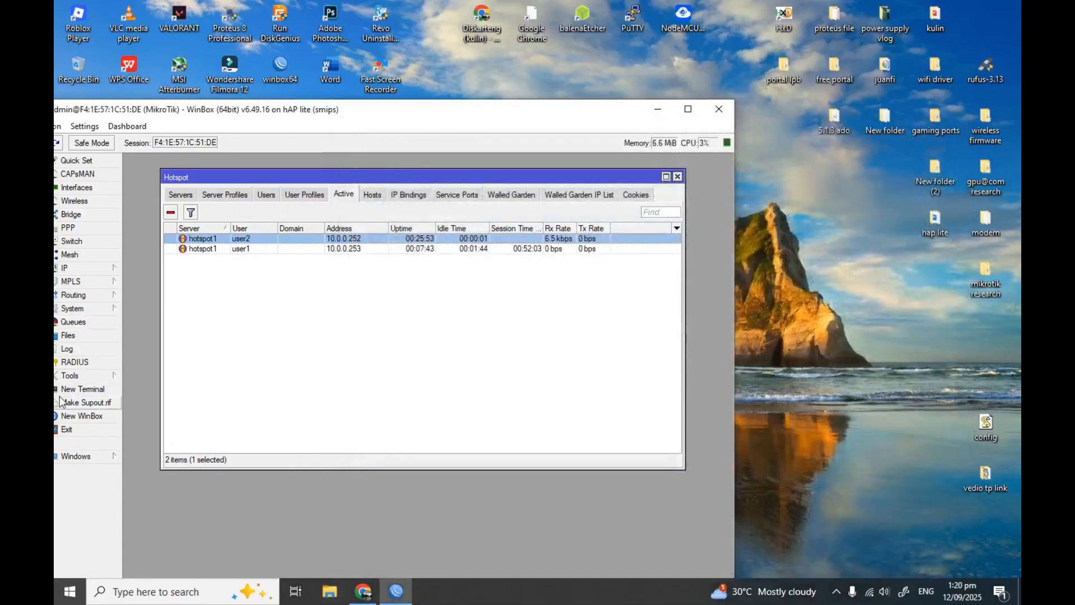
click(72, 309)
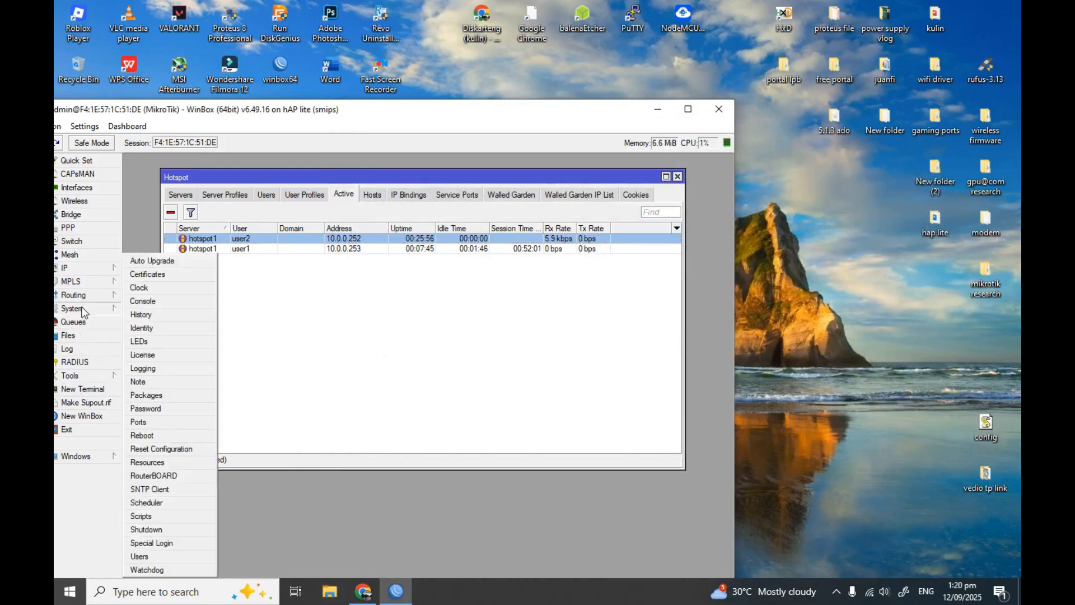
click(147, 503)
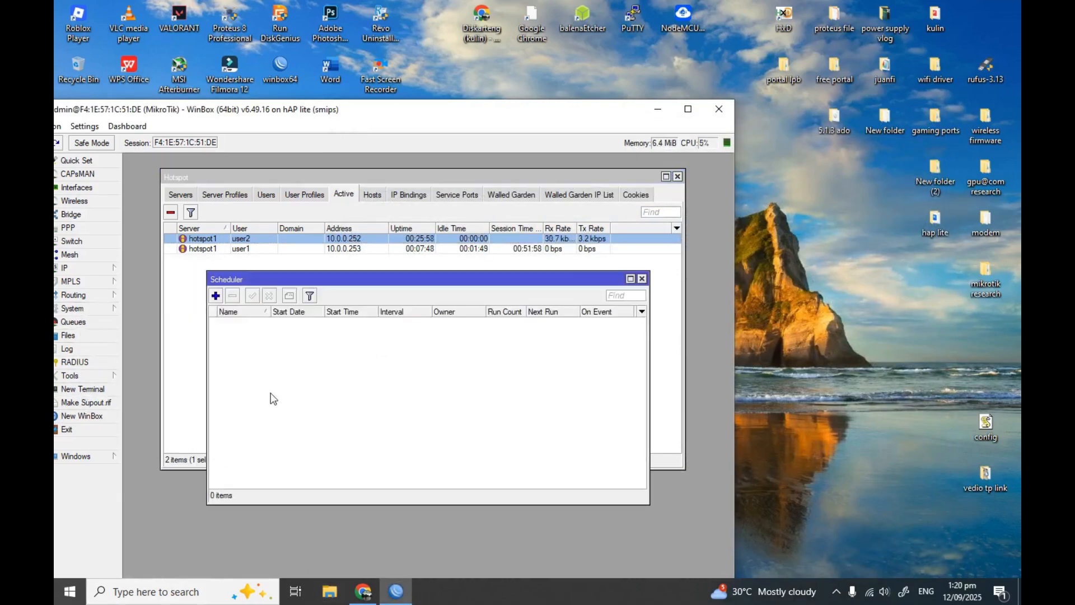
Add a schedule starting at startup, every 00:20:00, with the pasted brownout script as On Event
click(215, 296)
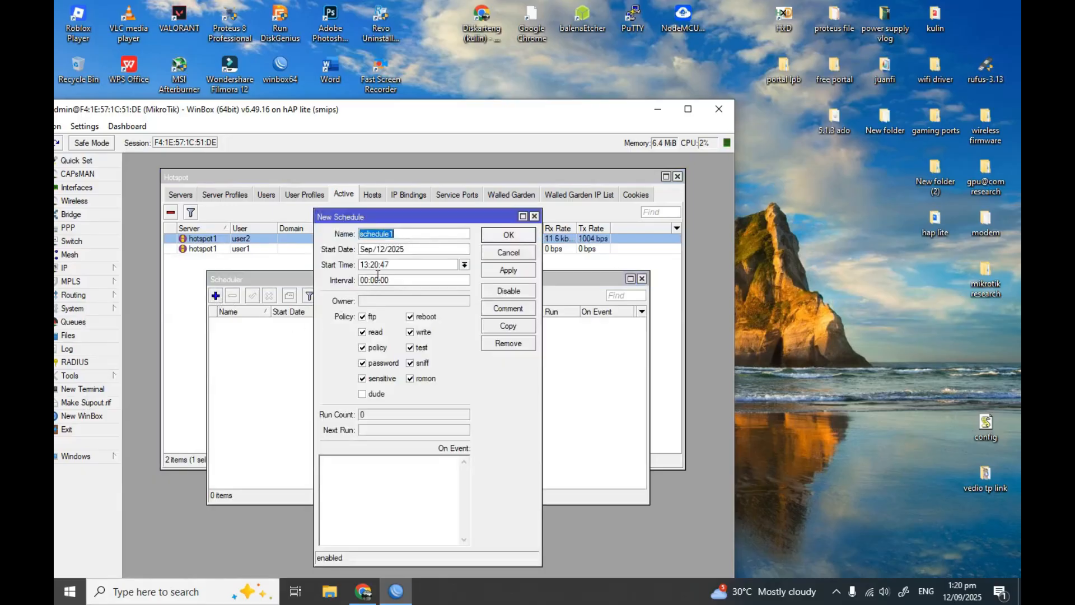
click(464, 265)
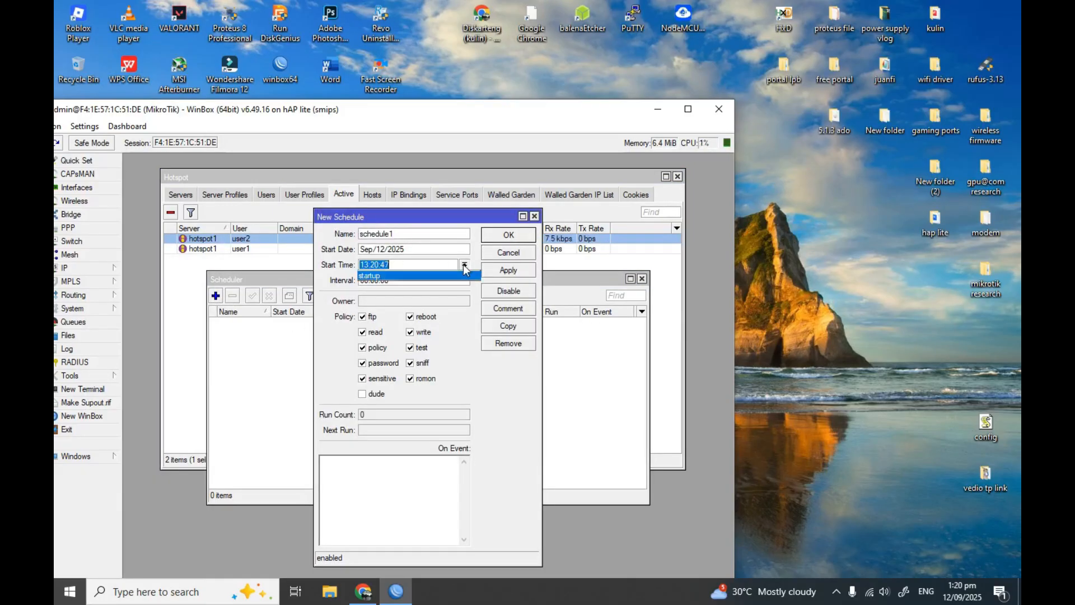
click(437, 276)
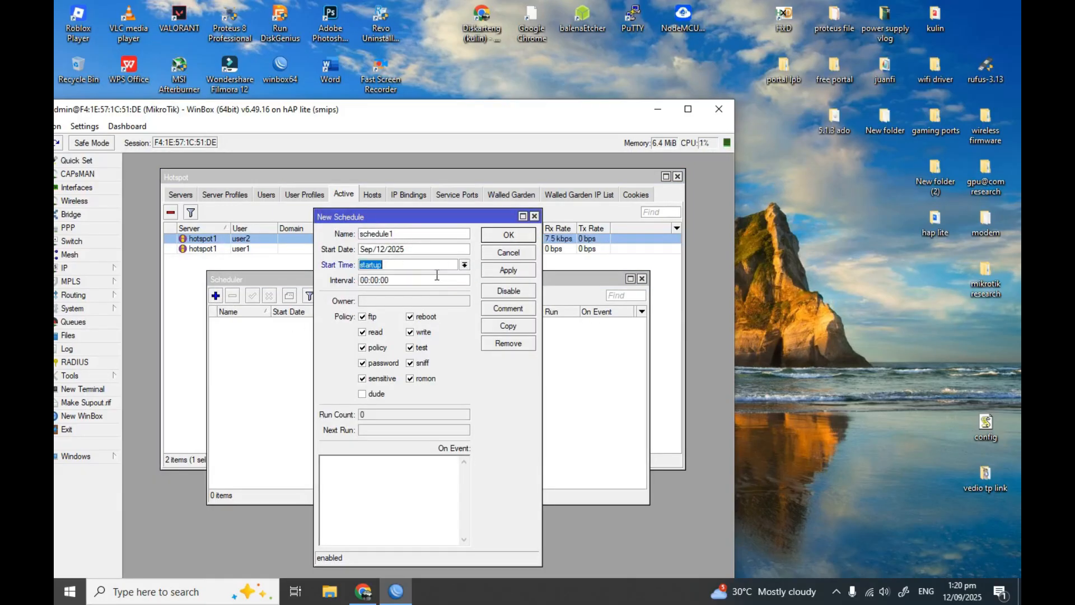
click(396, 281)
right_click(376, 481)
click(416, 357)
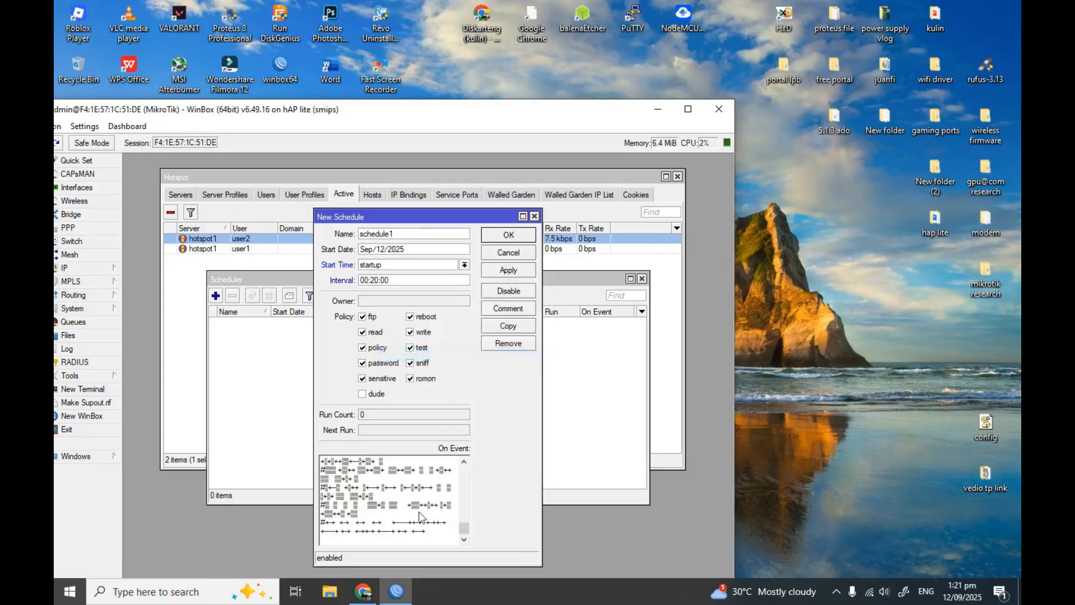
click(495, 271)
click(507, 239)
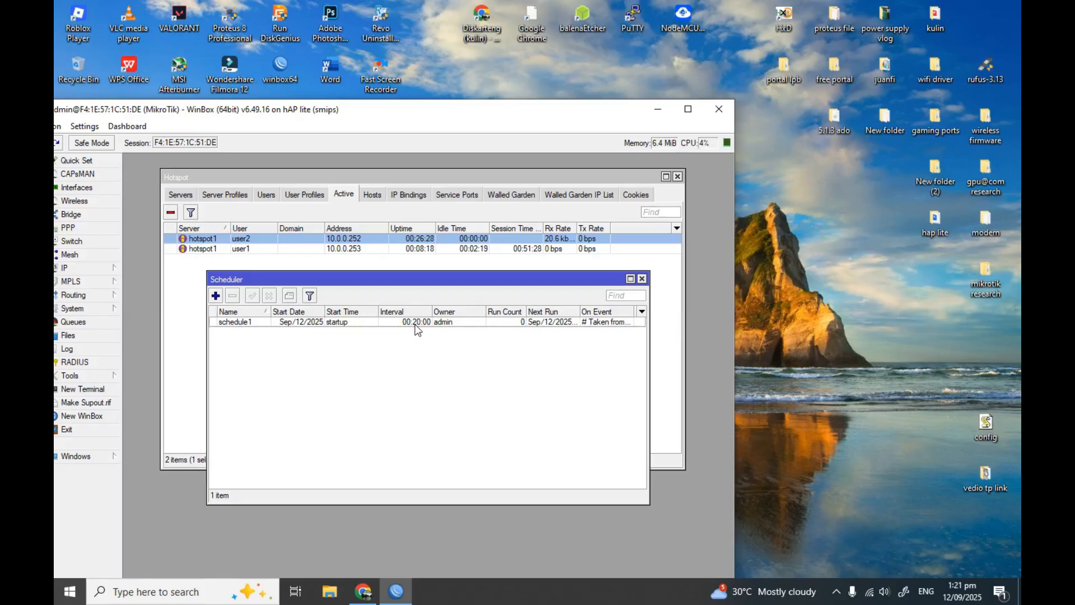
drag(432, 287, 433, 295)
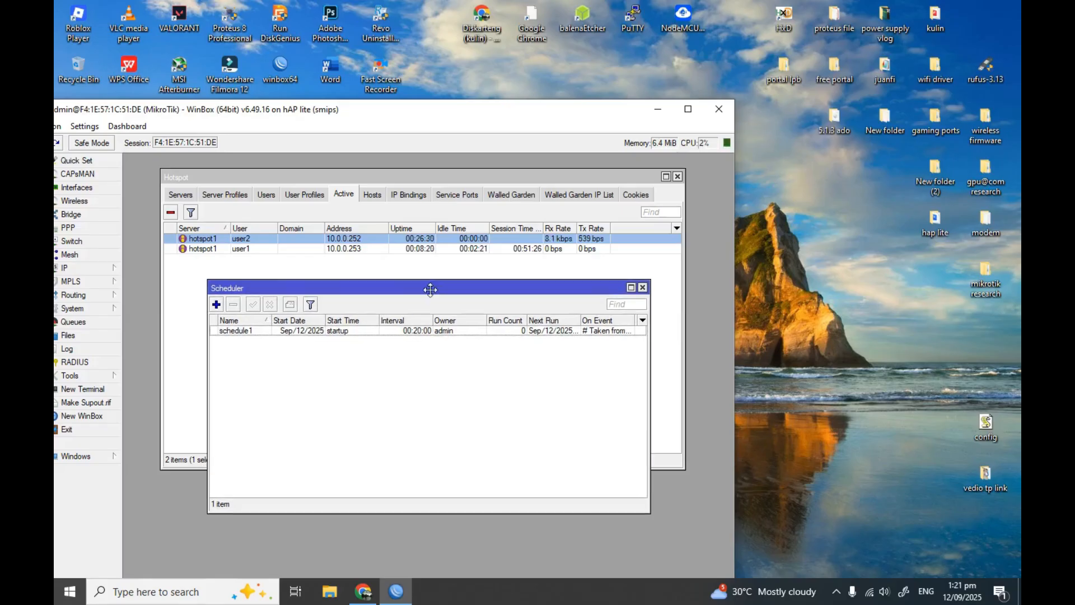
click(846, 196)
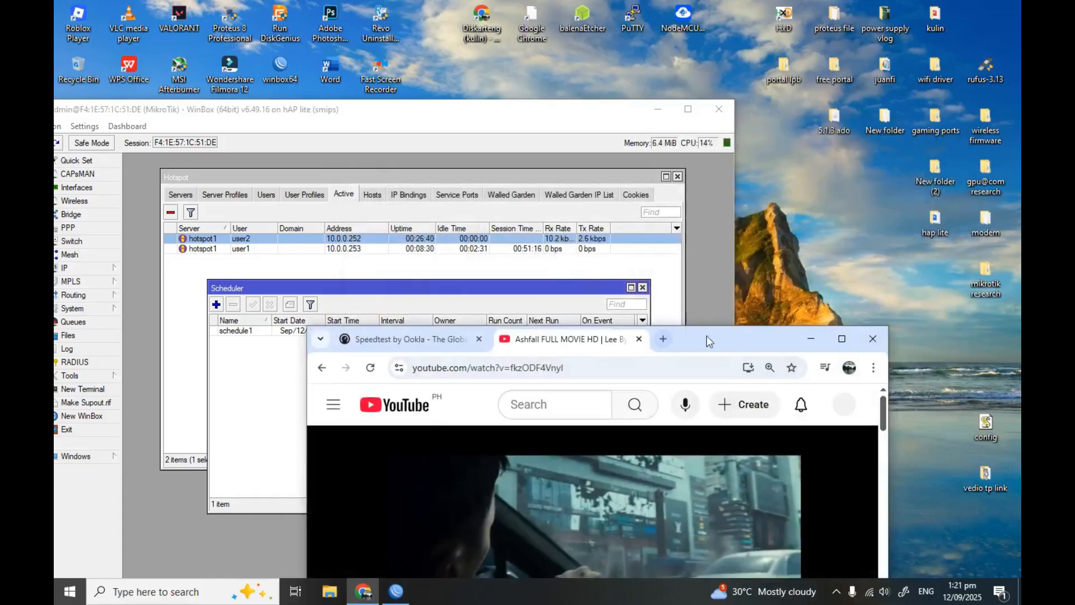
Search Google for 'juanfi system' in a new tab and open the JuanFi GitHub repository
drag(705, 337, 662, 261)
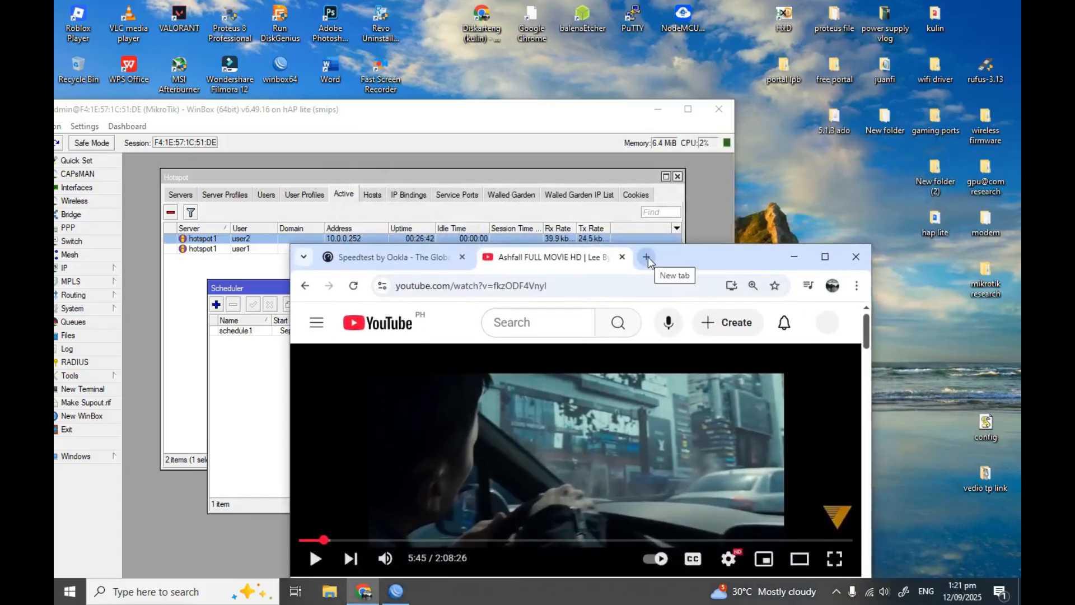
click(647, 257)
click(470, 527)
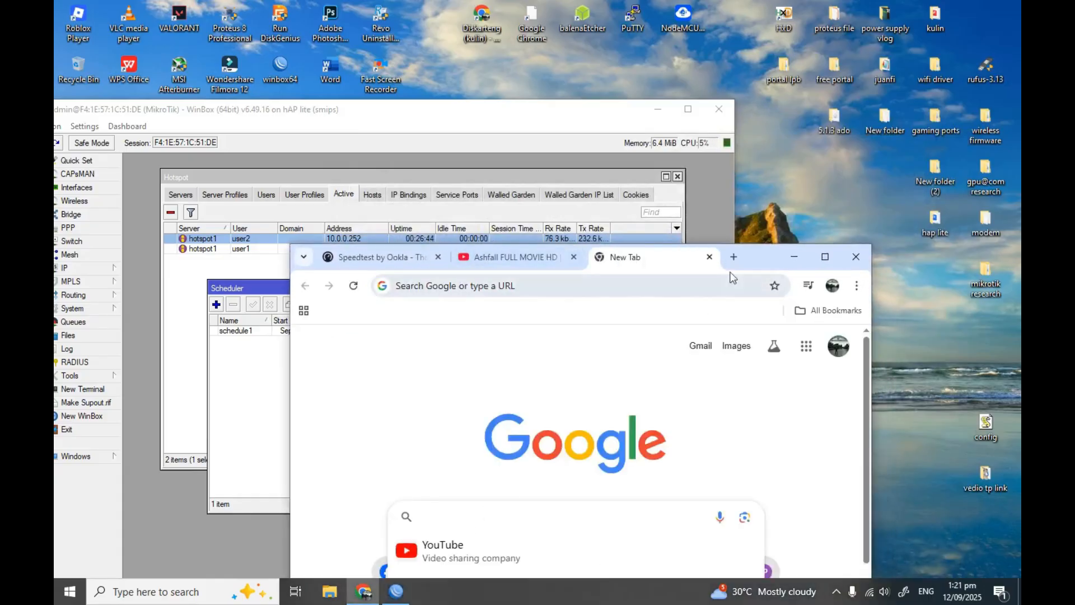
drag(765, 251, 727, 27)
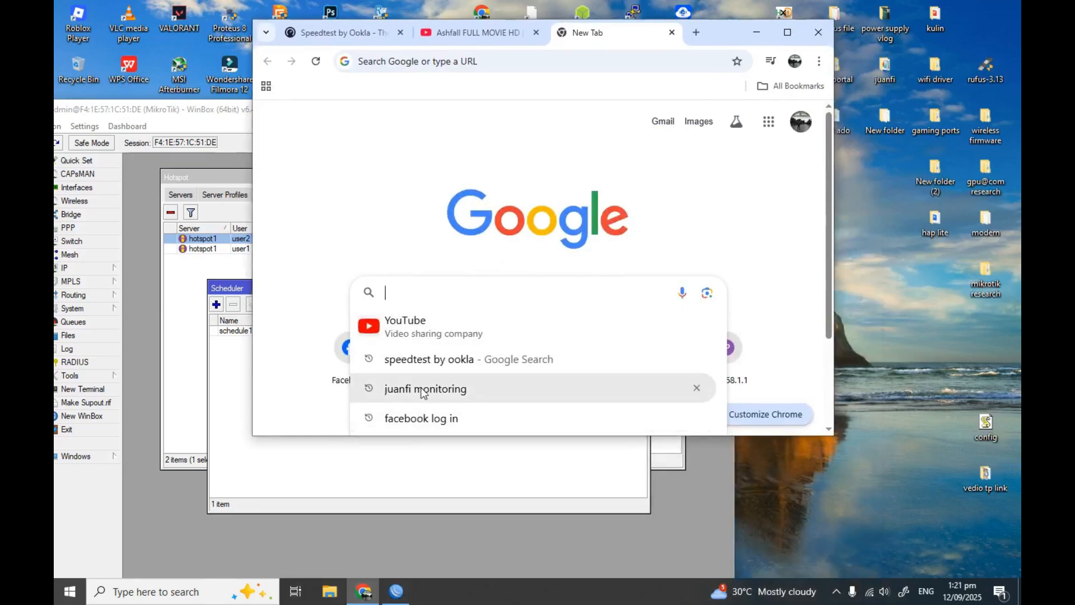
scroll(429, 401, down, 3)
click(446, 385)
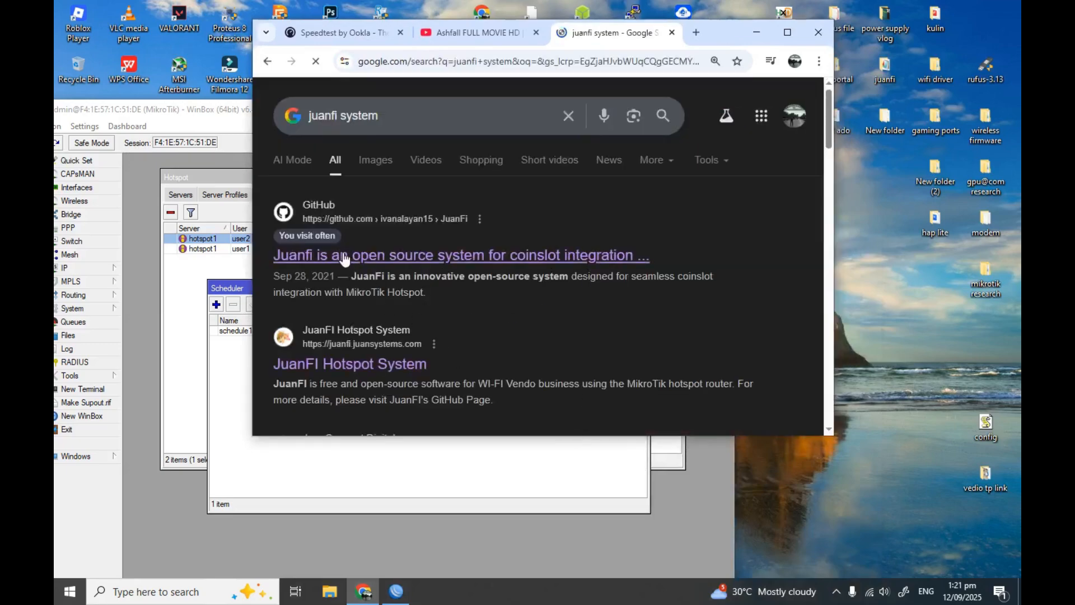
click(355, 259)
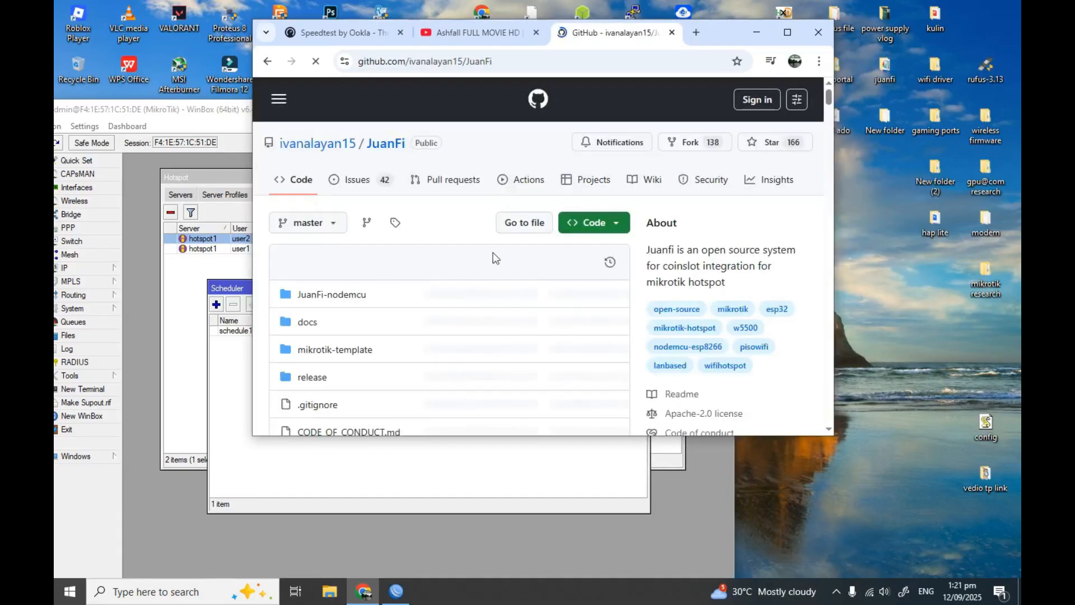
Copy the README's Reset Daily and Monthly Income scheduler commands under Mikrotik Setup
scroll(482, 309, down, 12)
scroll(480, 309, down, 3)
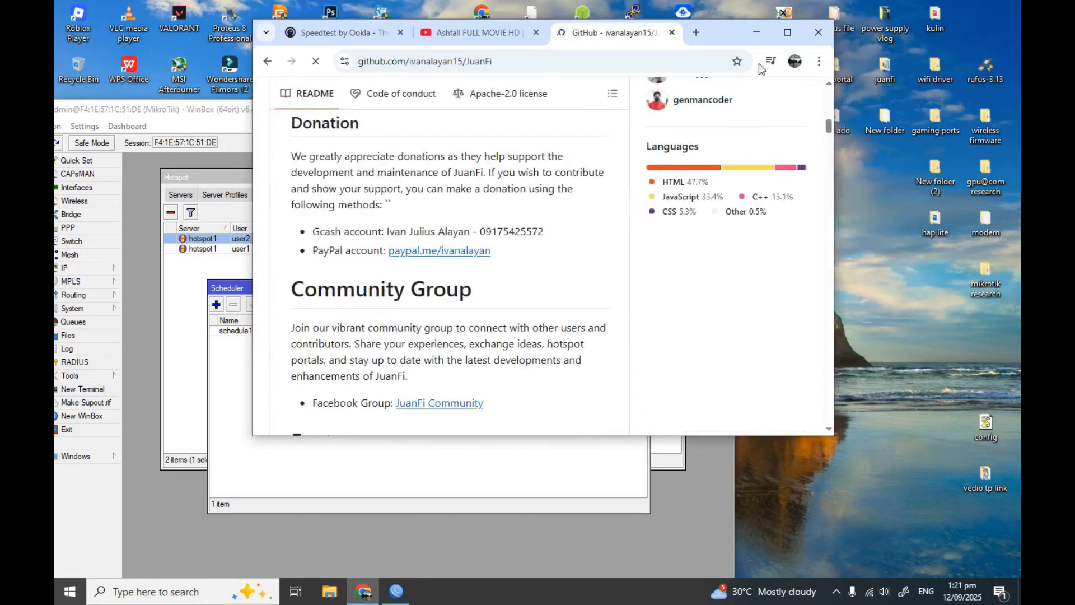
click(787, 31)
scroll(416, 349, down, 6)
scroll(399, 374, down, 20)
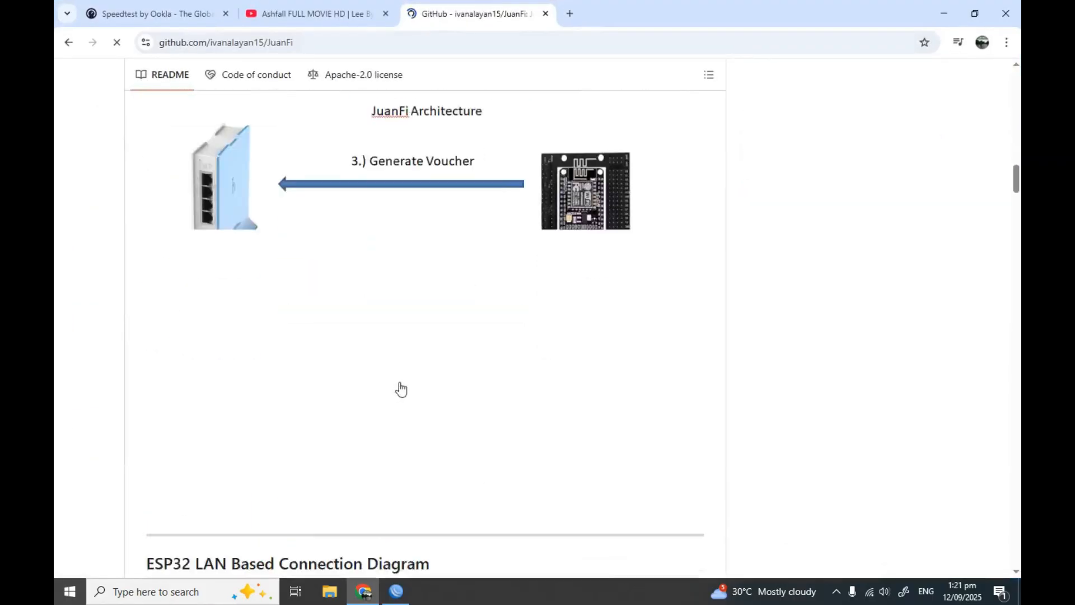
scroll(404, 395, down, 20)
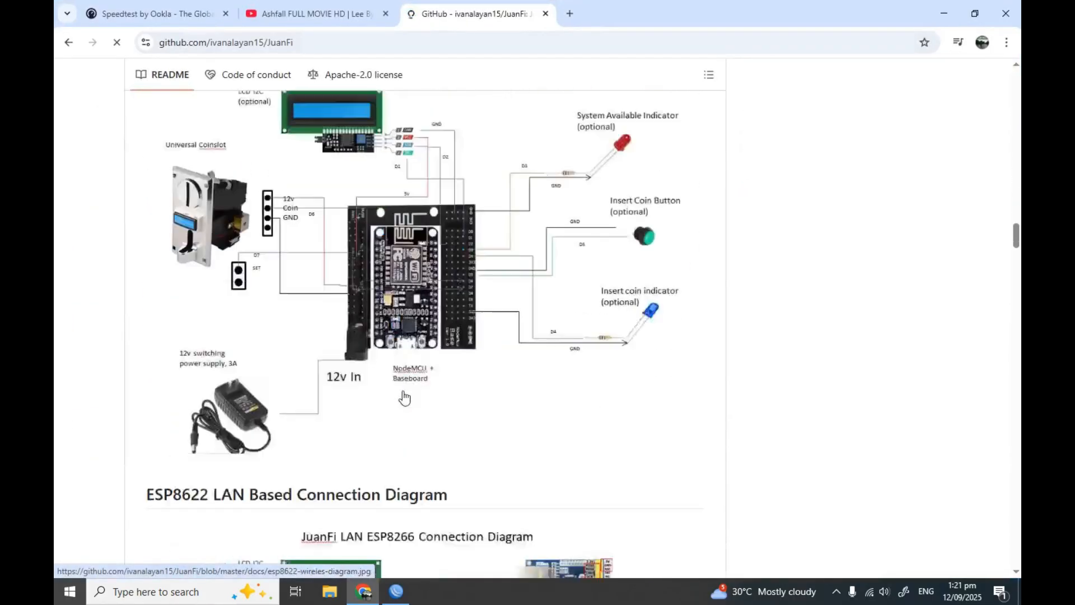
scroll(410, 401, down, 20)
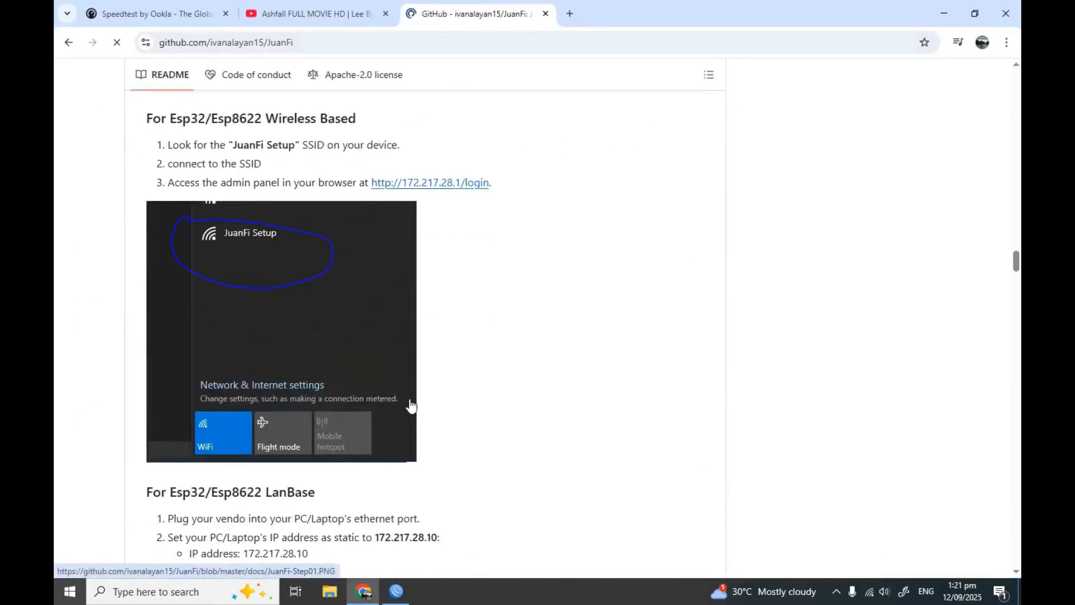
scroll(410, 406, down, 20)
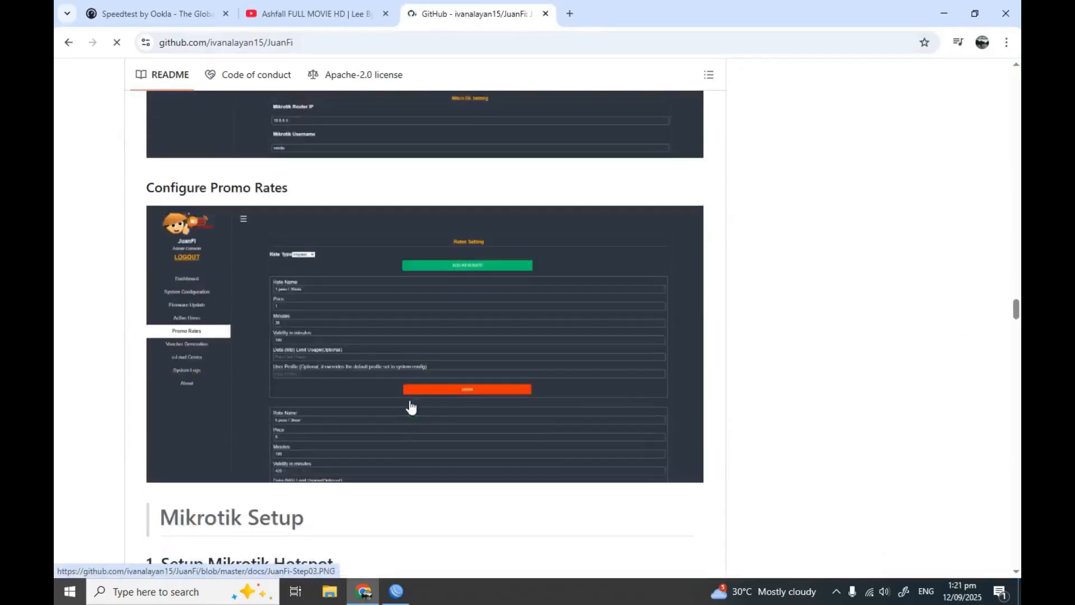
scroll(414, 409, up, 1)
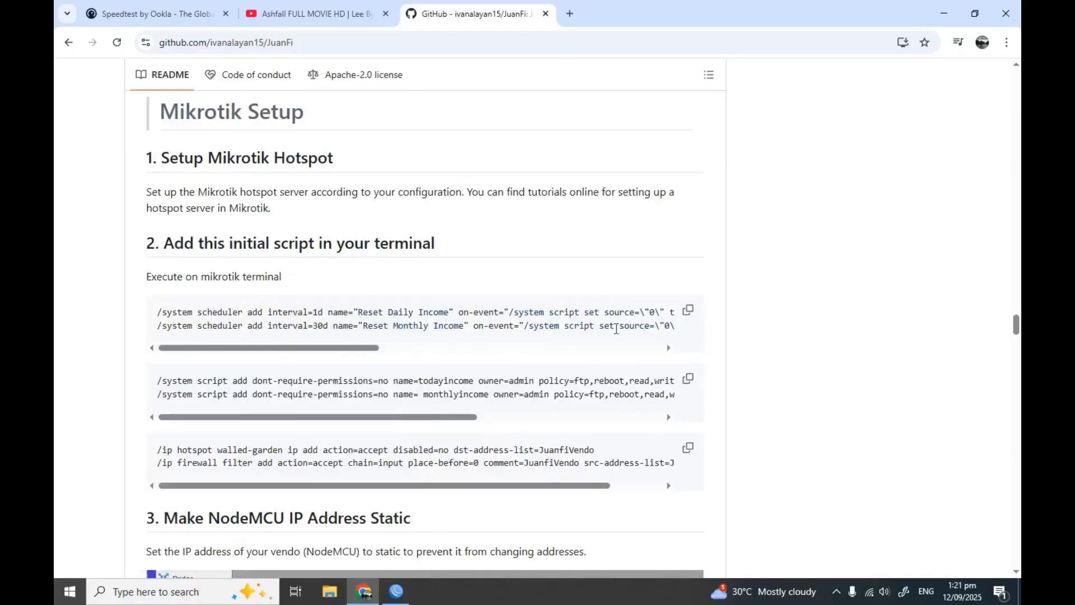
click(686, 313)
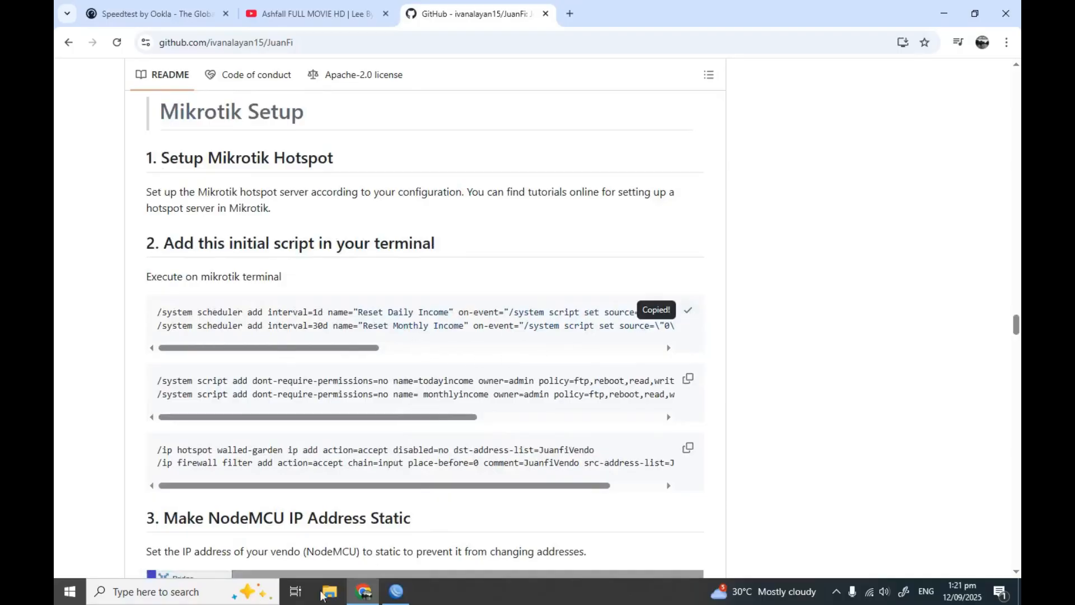
click(397, 588)
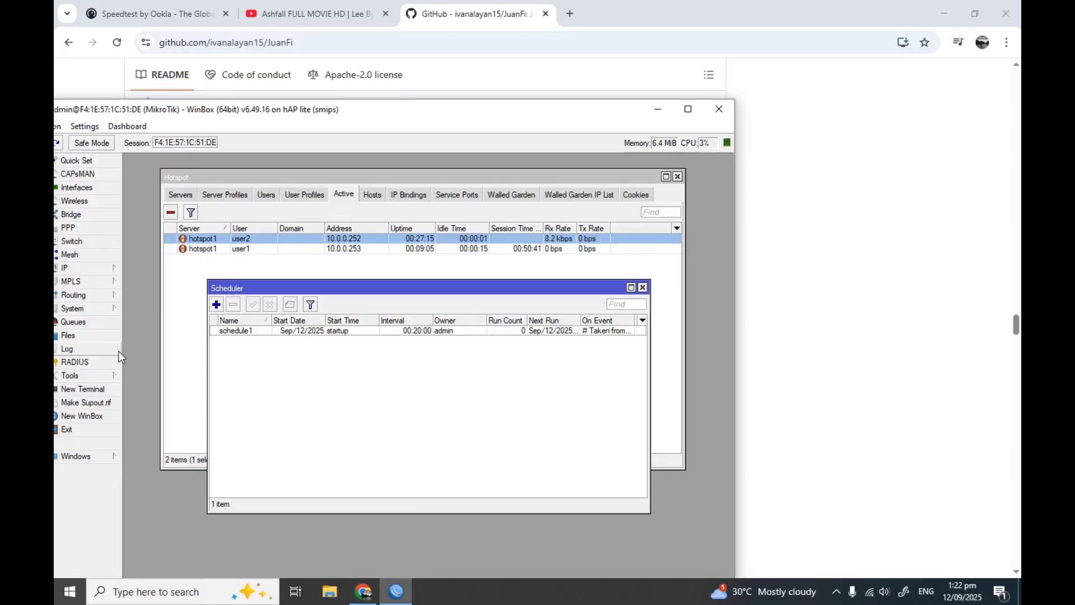
Paste the income-reset scheduler commands into a New Terminal, then check the Scheduler list
click(107, 391)
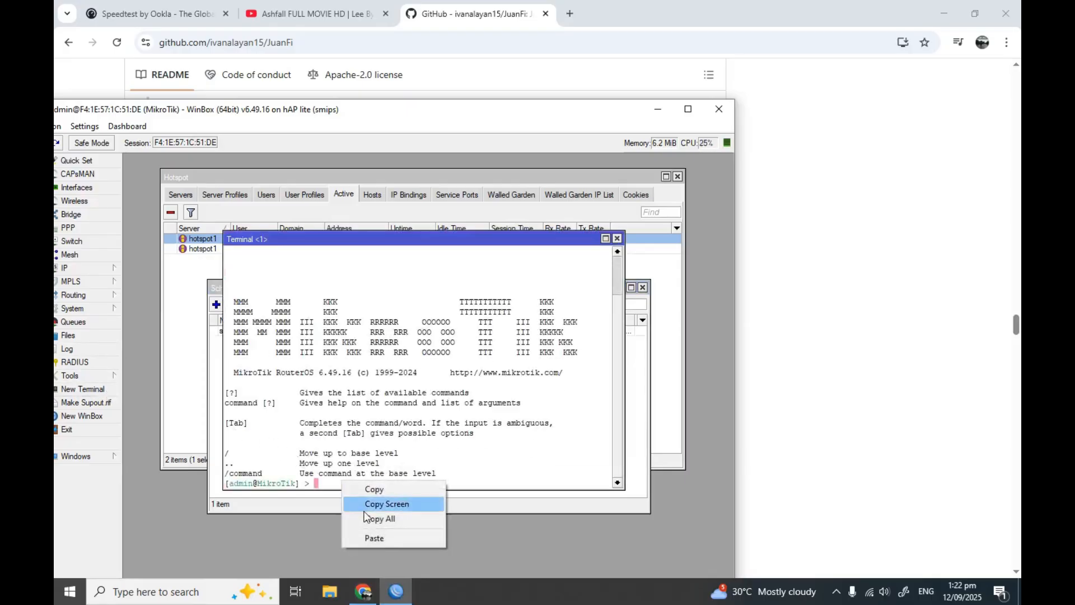
click(369, 536)
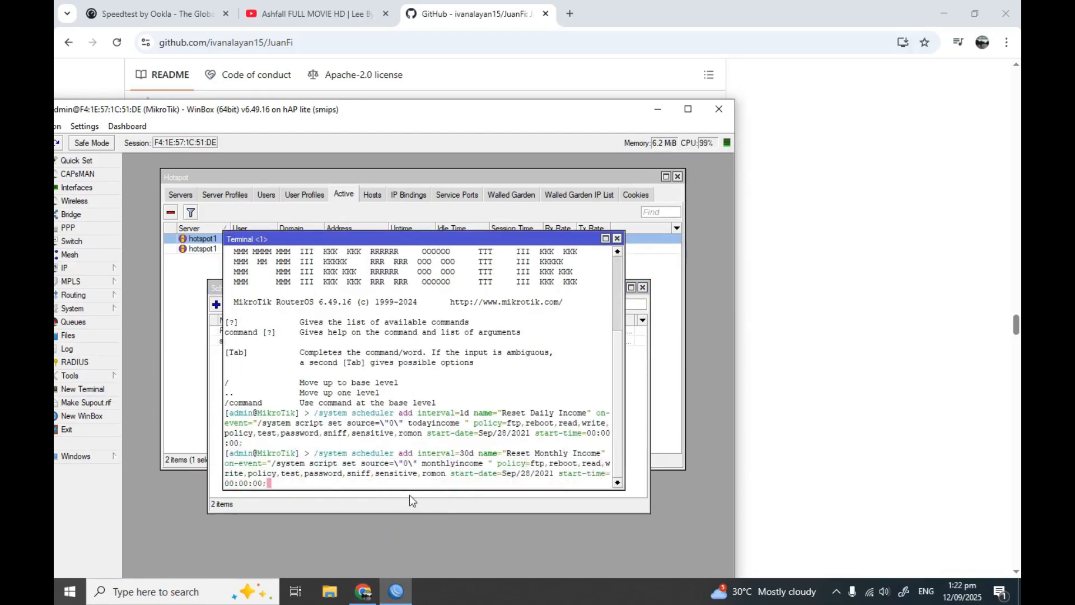
click(618, 239)
click(289, 343)
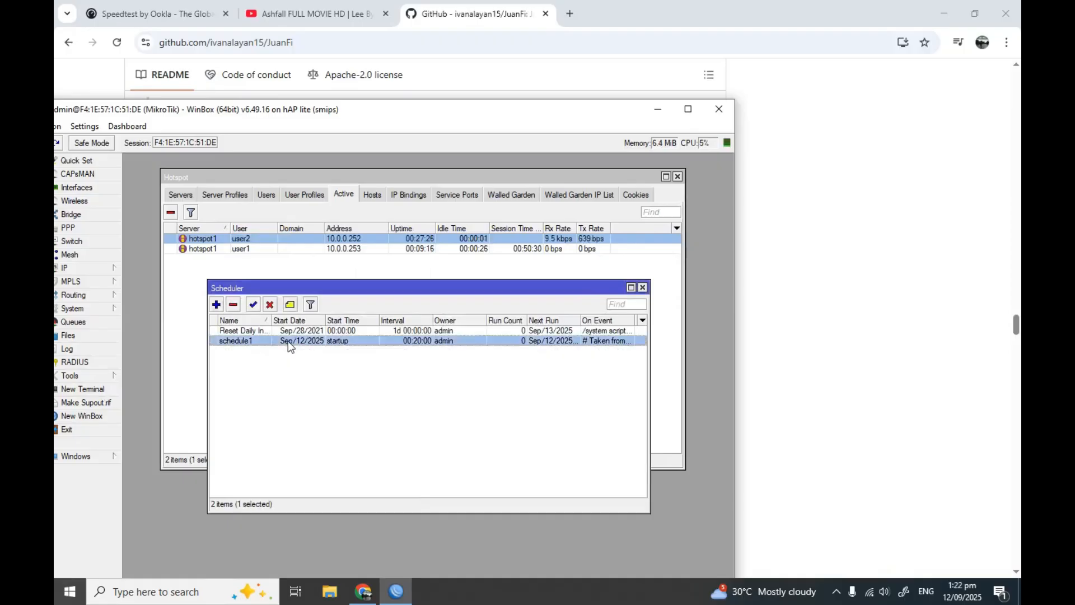
click(290, 331)
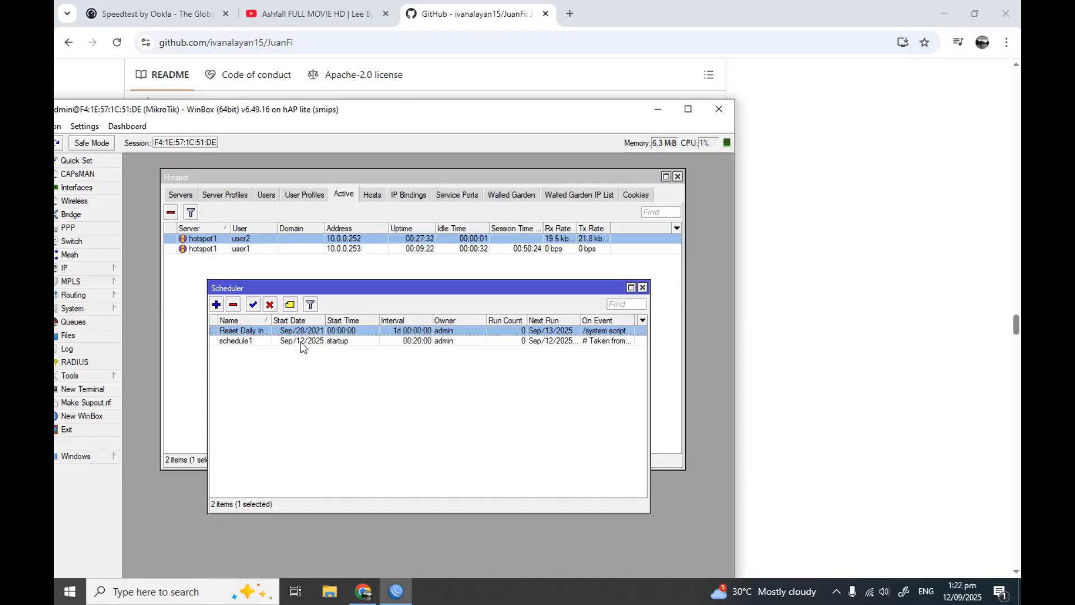
double_click(301, 341)
Change schedule1's Name to 'brownout solve' and apply the change
click(419, 230)
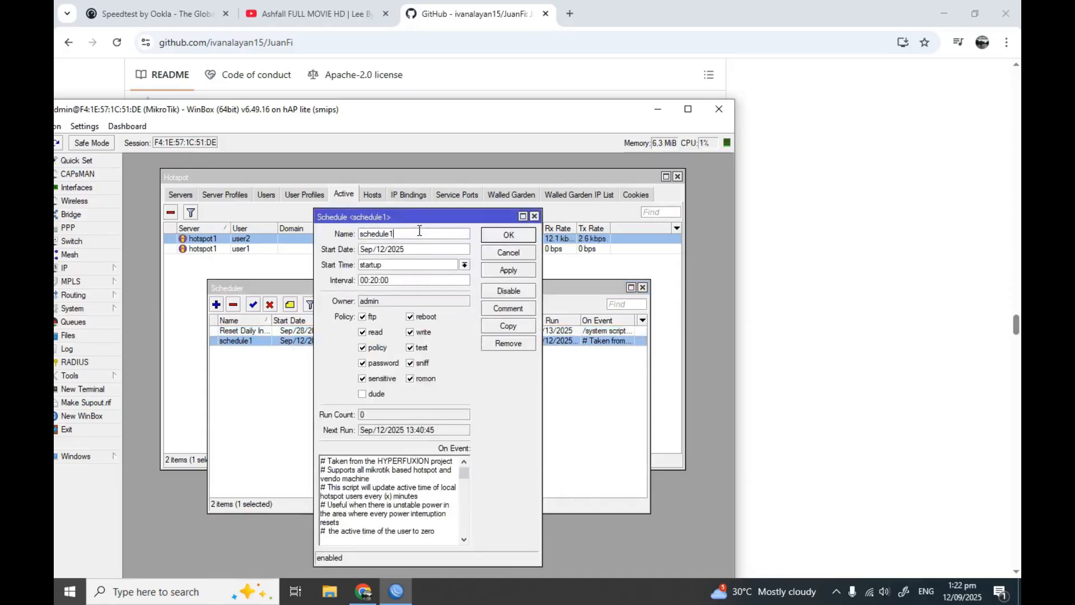
key(BackSpace)
key(BackSpace)
key(BackSpace)
key(BackSpace)
key(BackSpace)
key(BackSpace)
text(brownou)
click(500, 271)
click(495, 238)
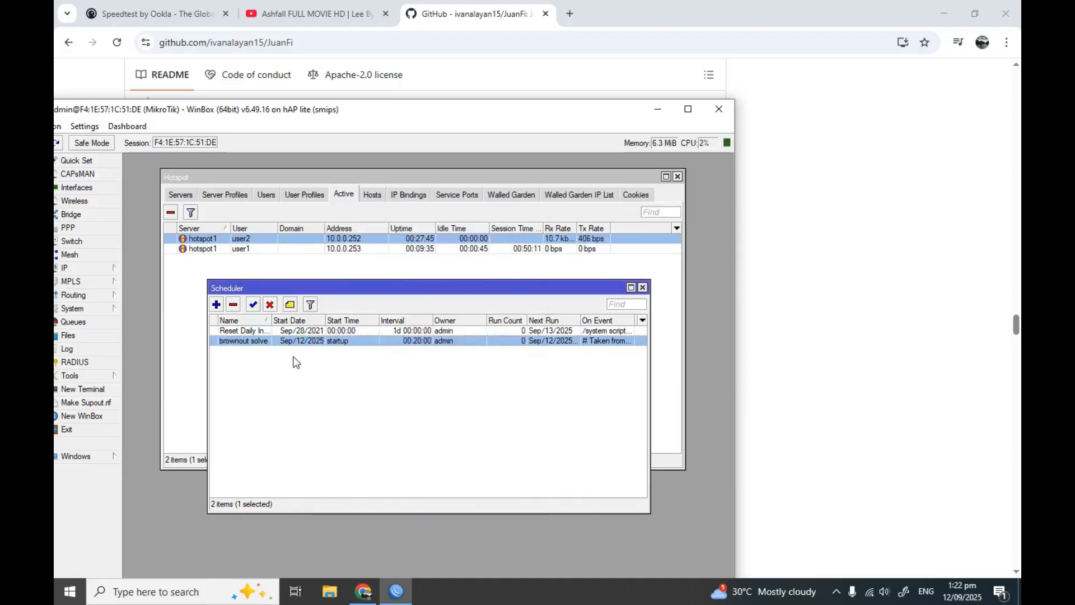
click(259, 331)
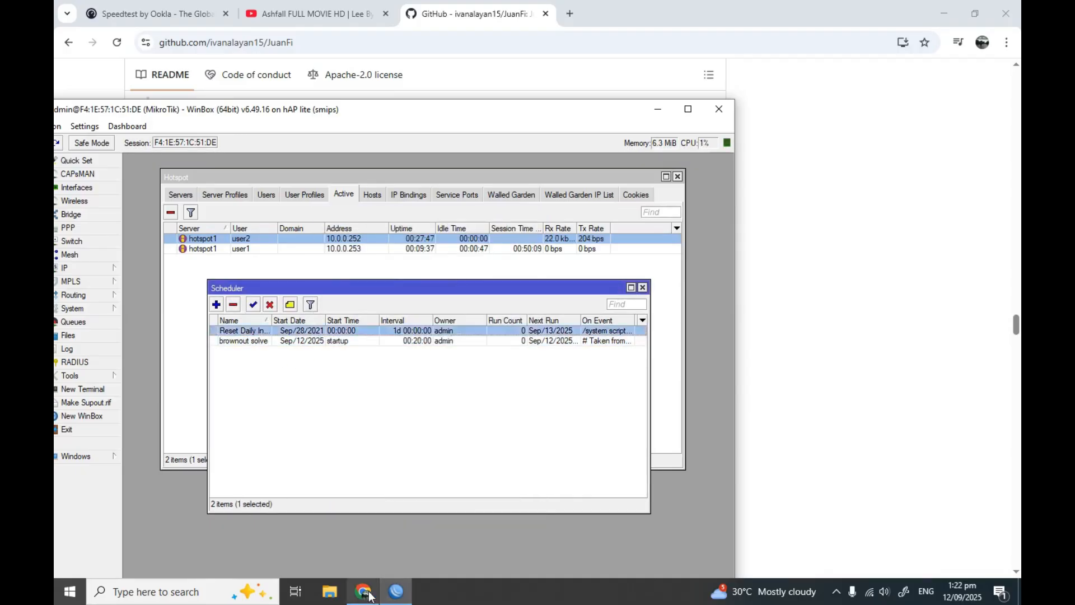
click(365, 593)
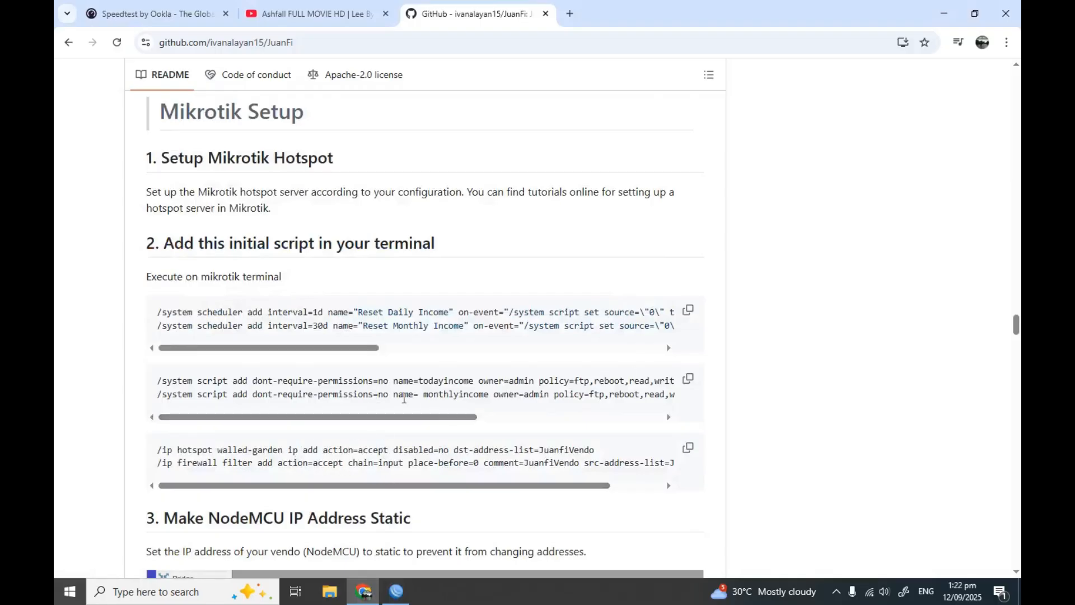
Copy the '/system script add' block for todayincome and monthlyincome, then return to WinBox
click(688, 378)
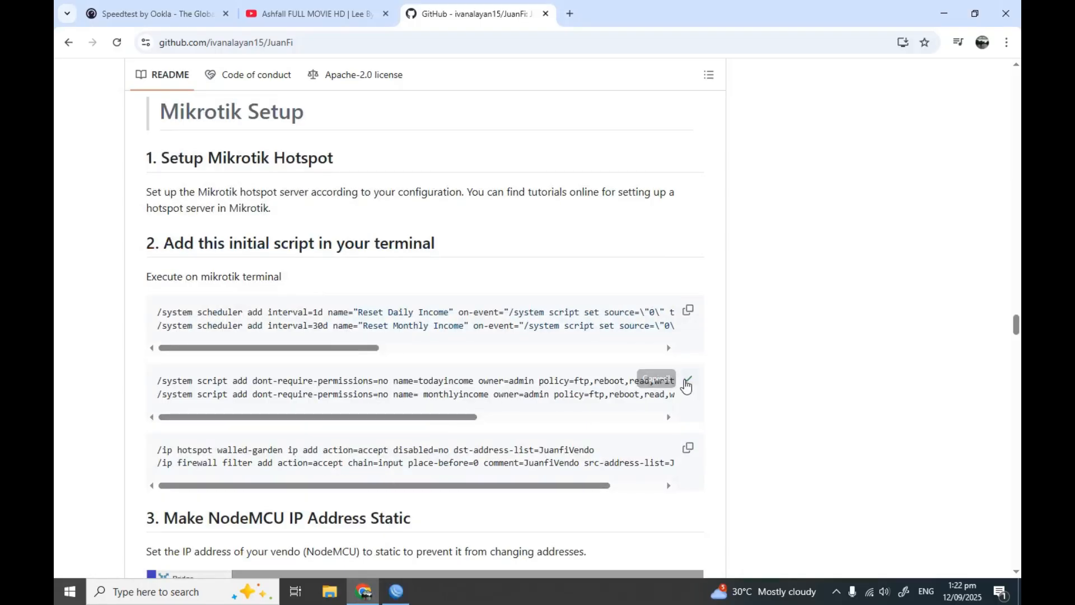
click(396, 592)
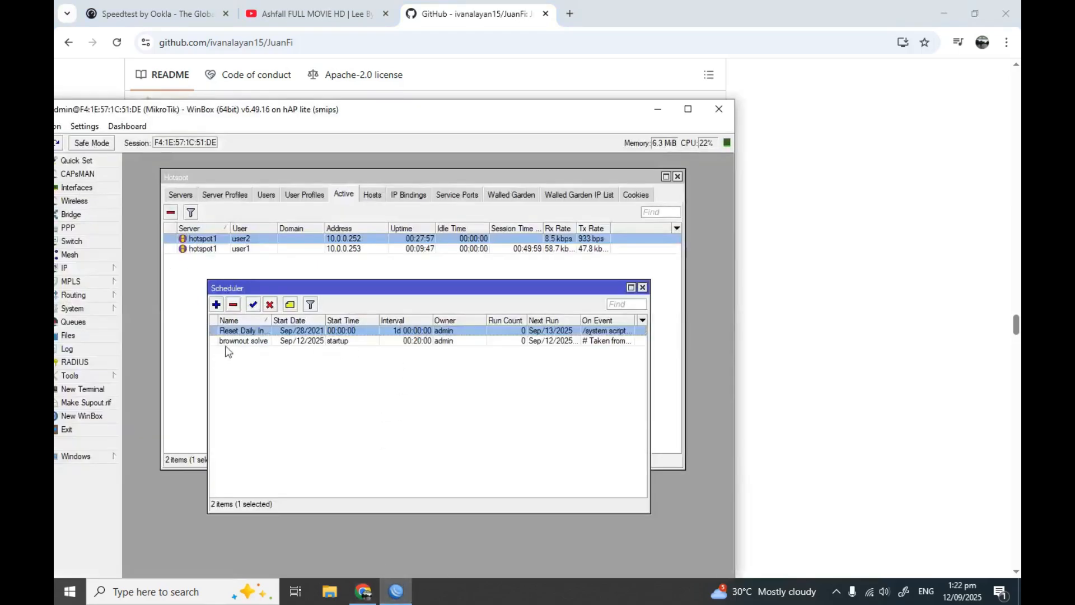
Paste and run both '/system script add' commands in a New Terminal, then close it
click(87, 389)
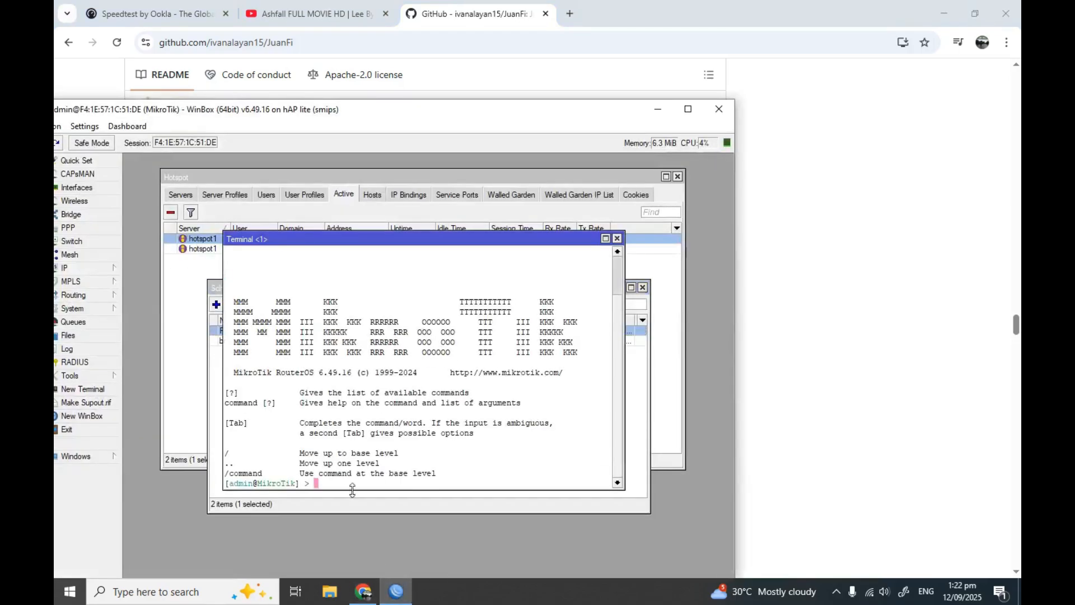
key(ctrl+v)
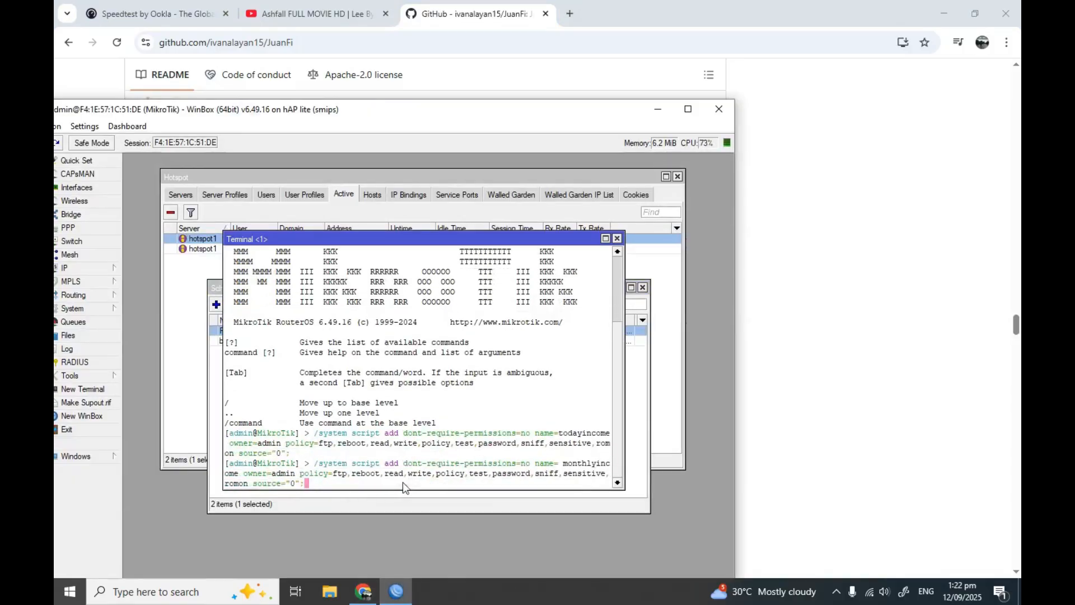
key(Return)
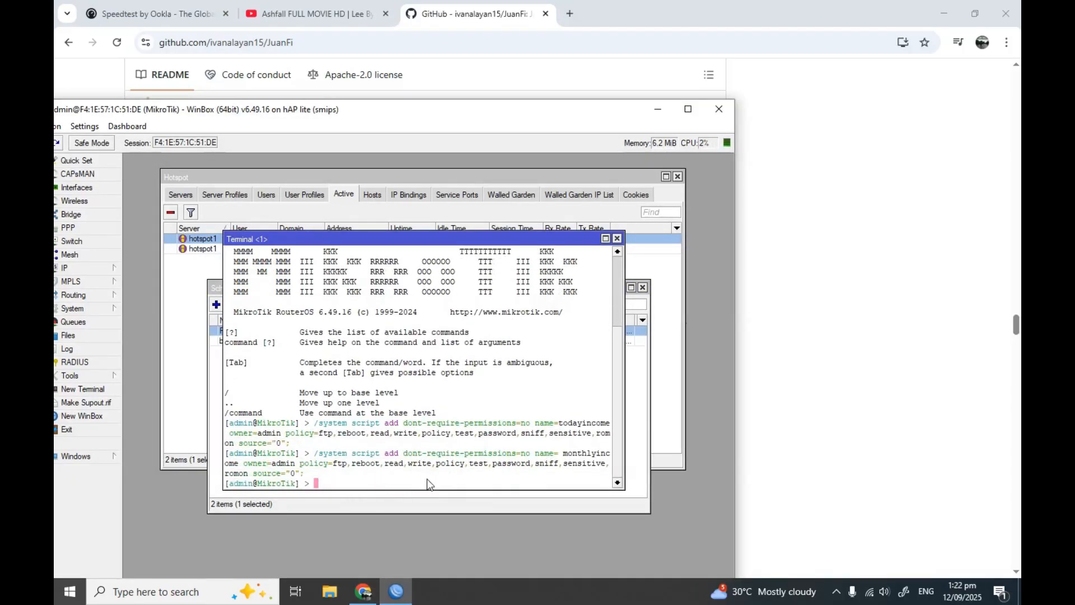
click(617, 239)
click(411, 421)
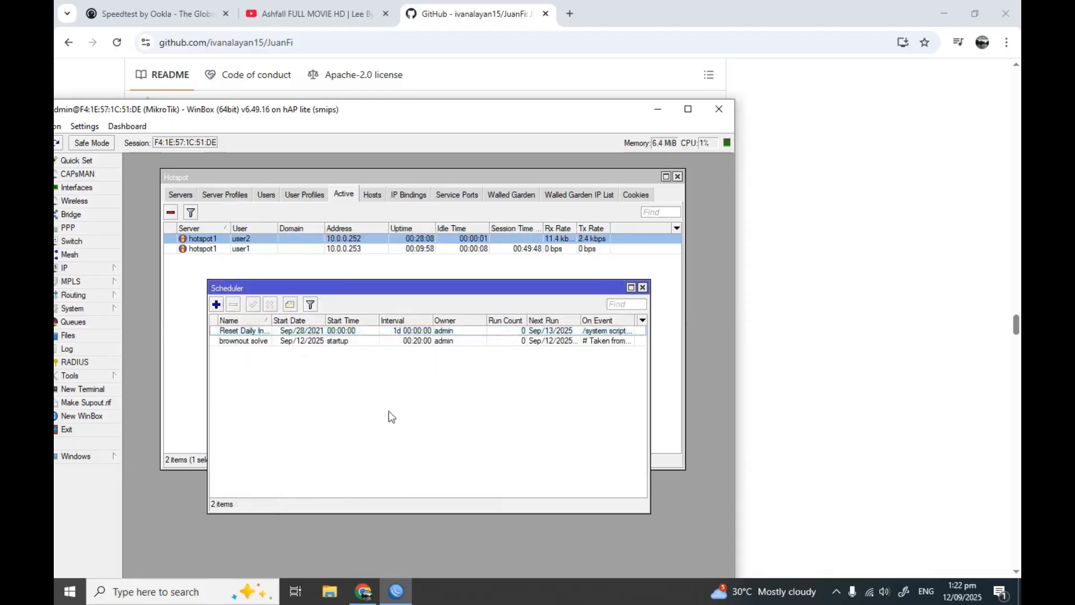
click(266, 332)
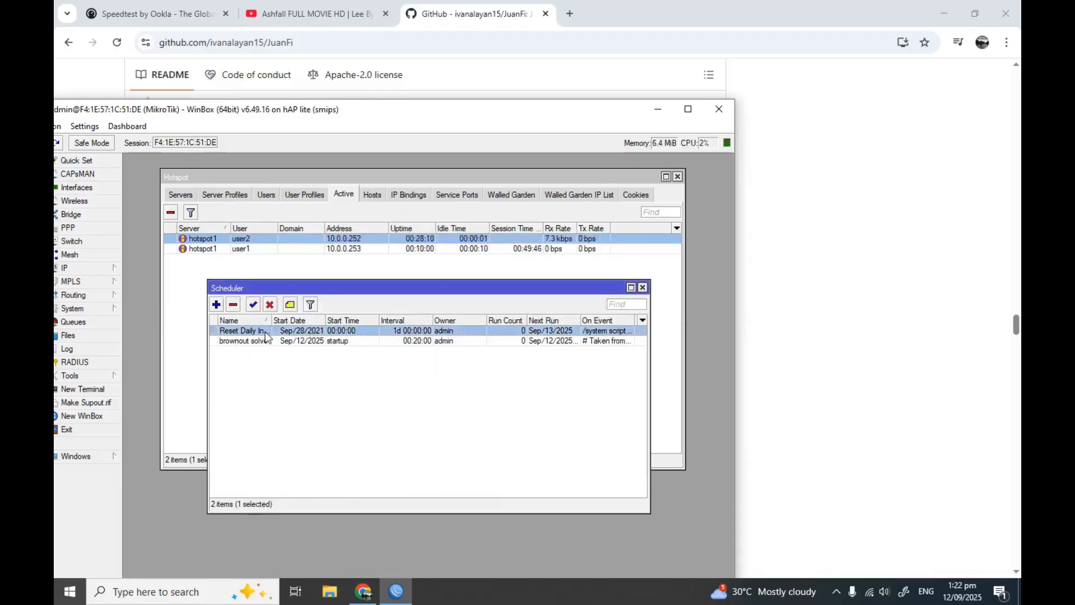
Open System > Scripts and confirm monthlyincome and todayincome are listed
click(84, 309)
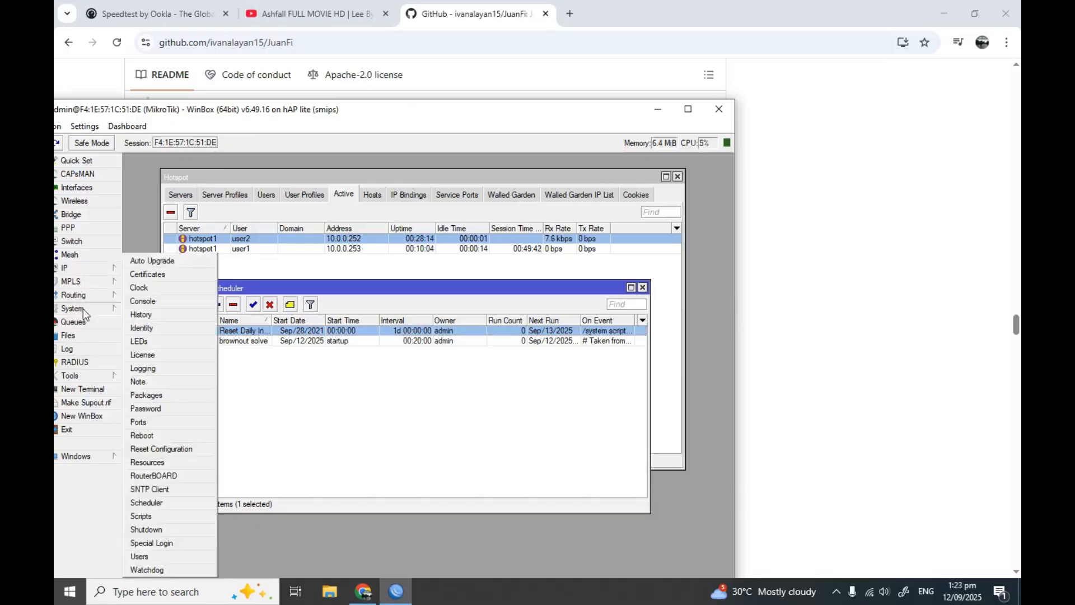
click(141, 516)
click(356, 334)
click(357, 341)
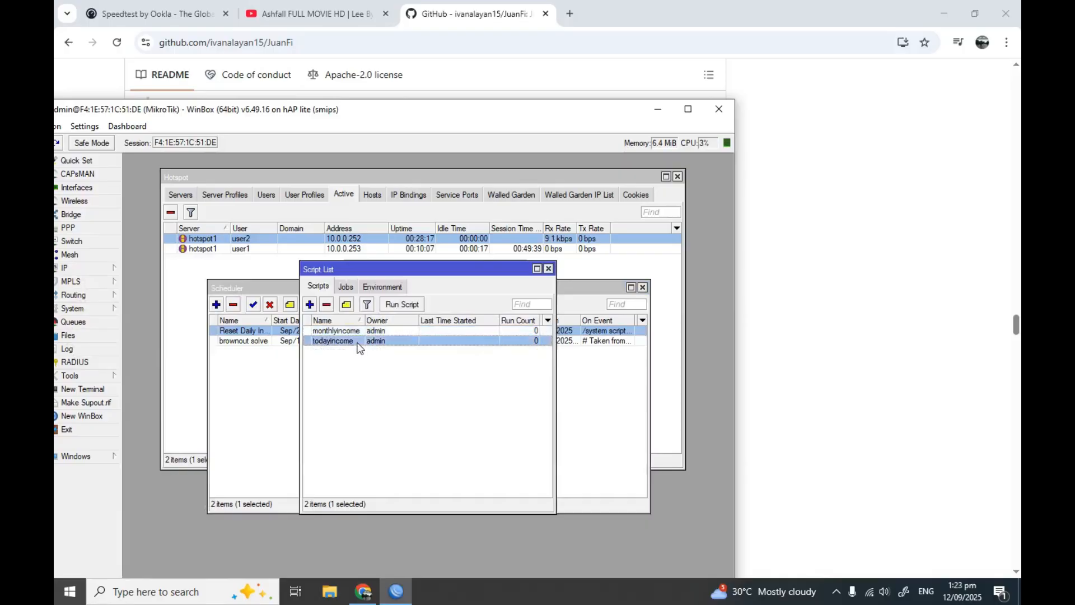
click(361, 331)
click(362, 341)
click(549, 269)
Widen the Scheduler Name column so Reset Daily Income shows in full
click(255, 341)
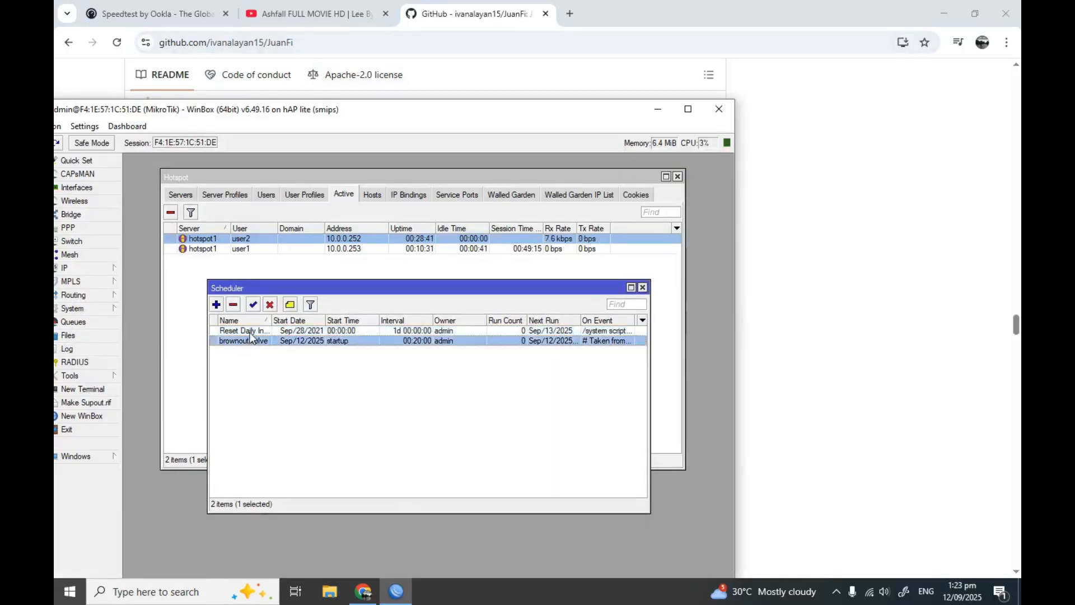
click(250, 331)
drag(271, 320, 311, 319)
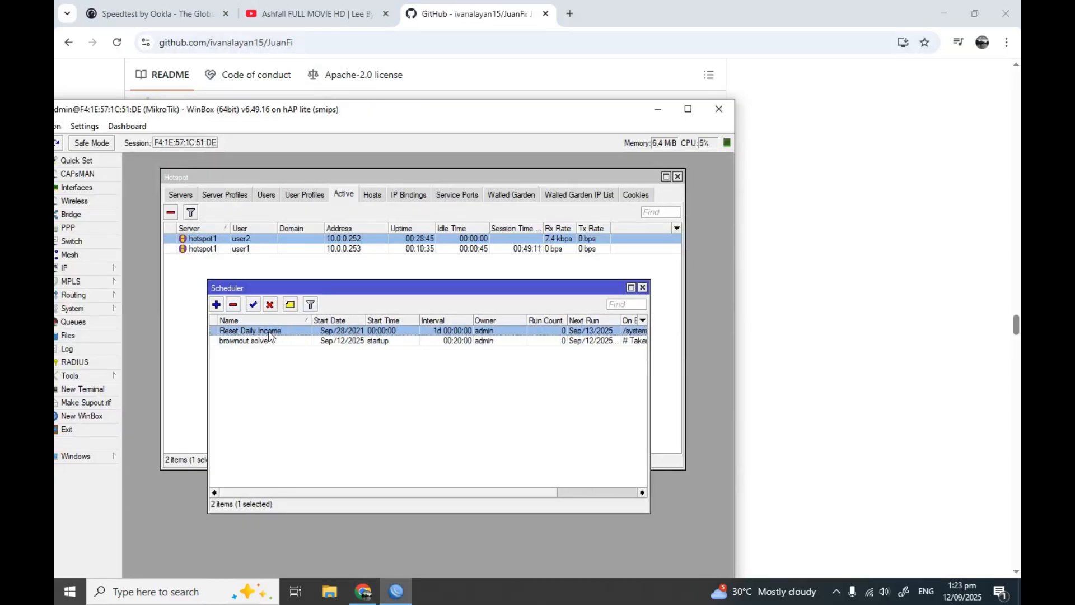
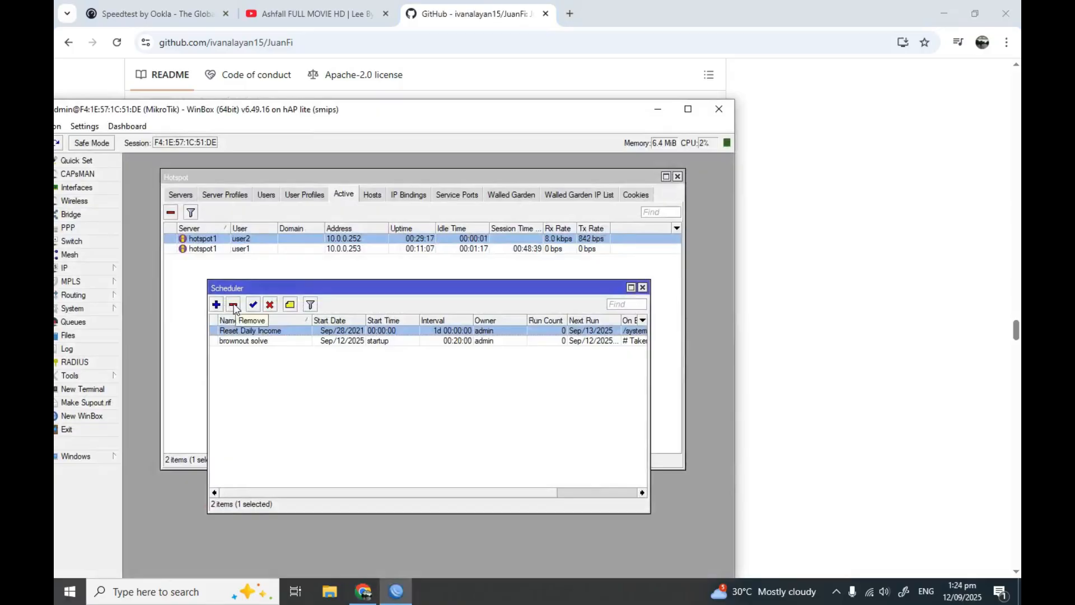
Delete Reset Daily Income and paste the README's scheduler commands into a New Terminal
click(234, 306)
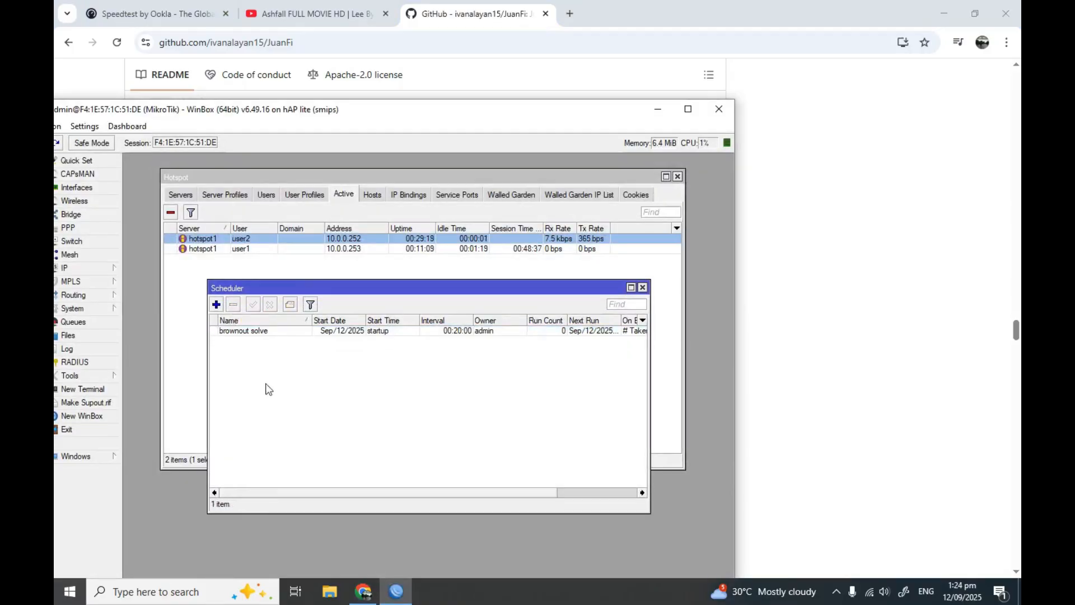
click(364, 592)
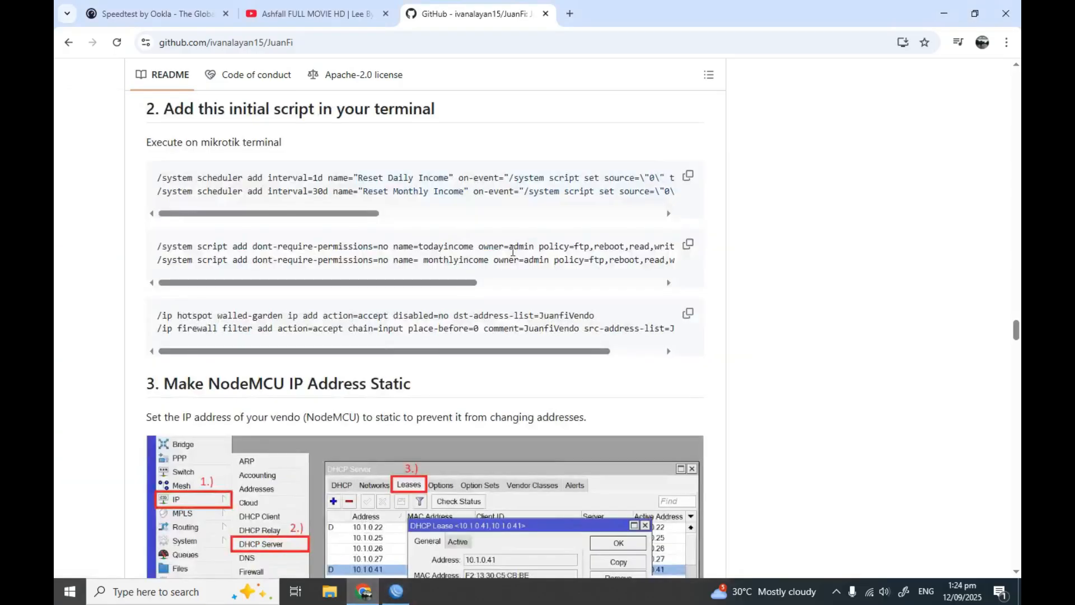
click(688, 177)
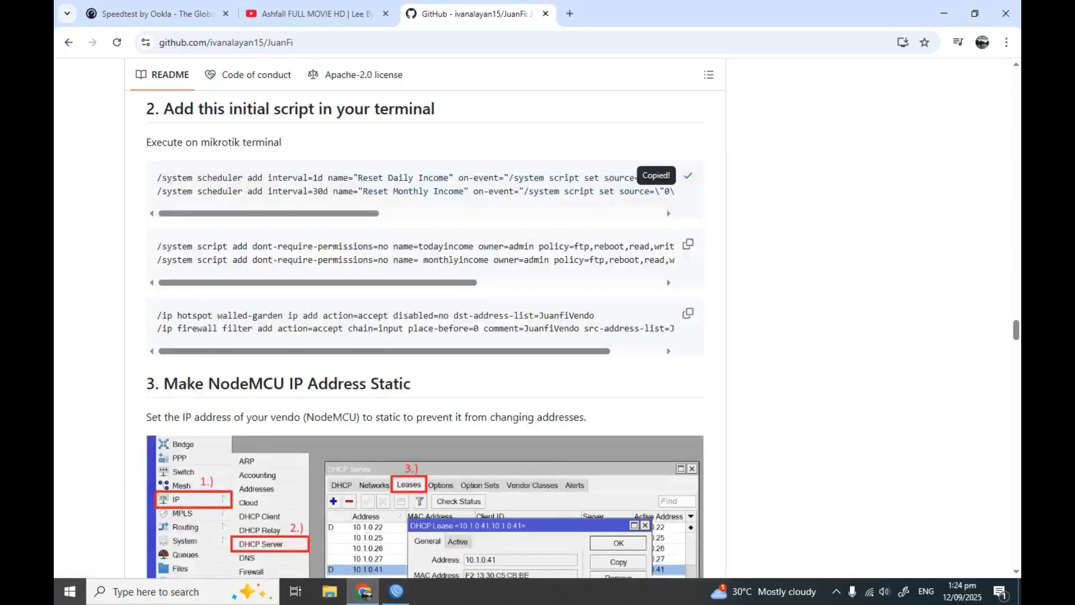
click(396, 591)
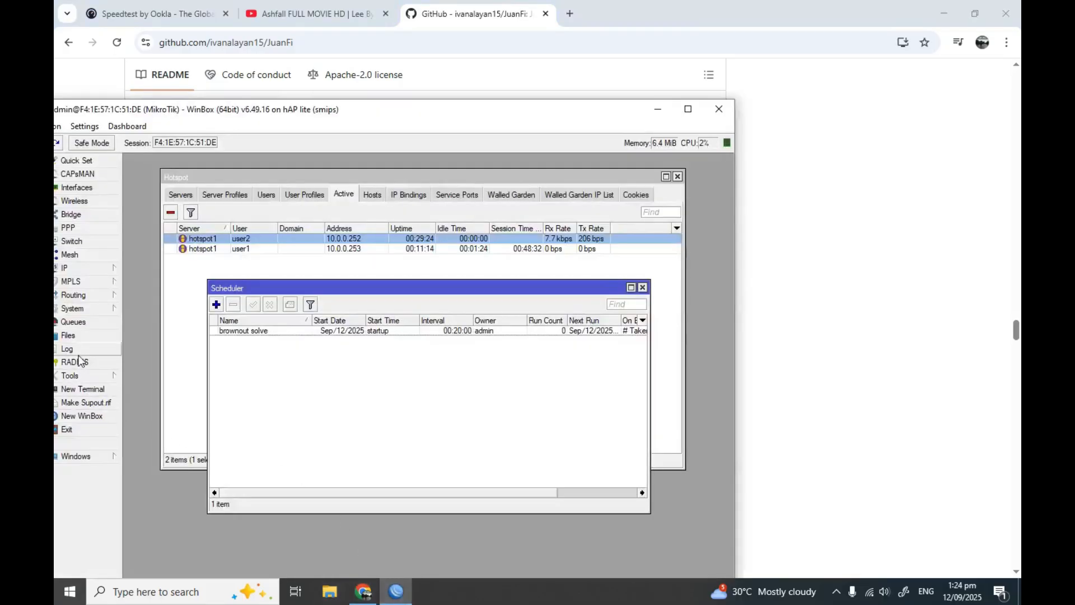
click(90, 390)
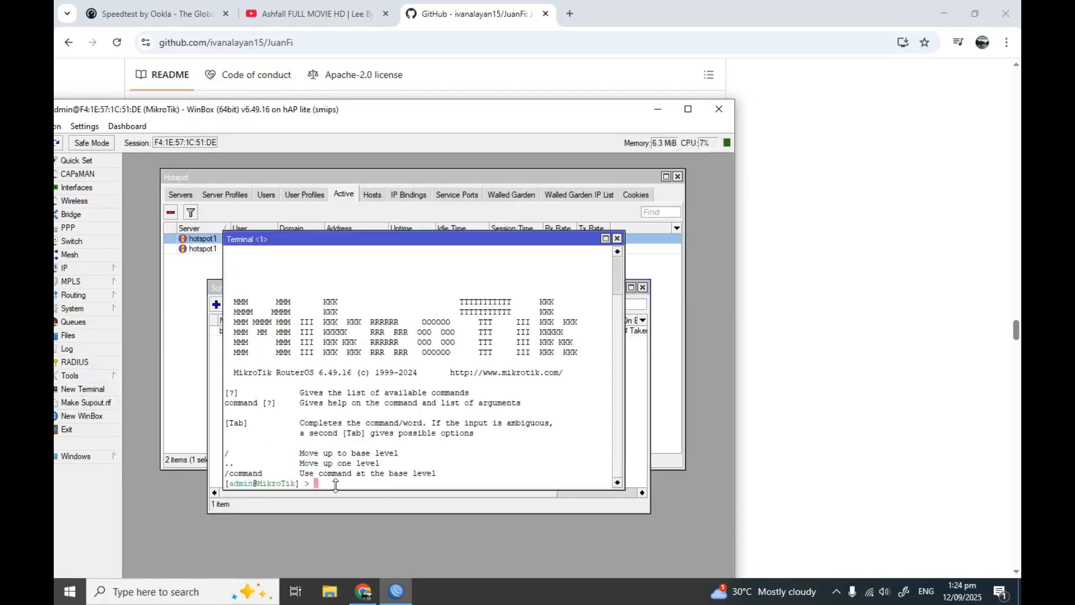
key(ctrl+v)
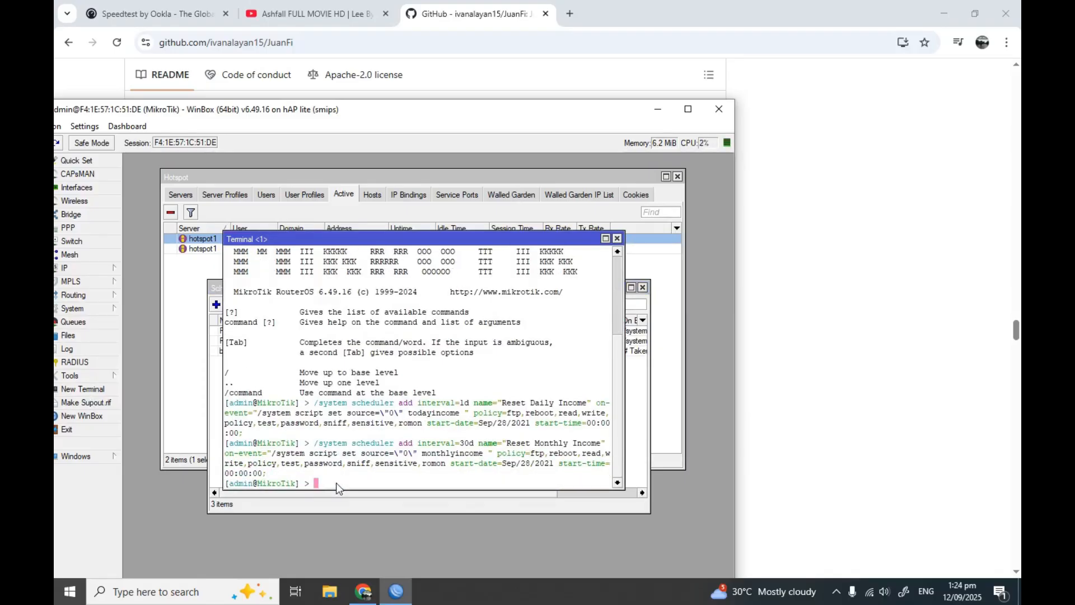
Review the new Reset Daily Income and Reset Monthly Income entries in Scheduler
click(216, 373)
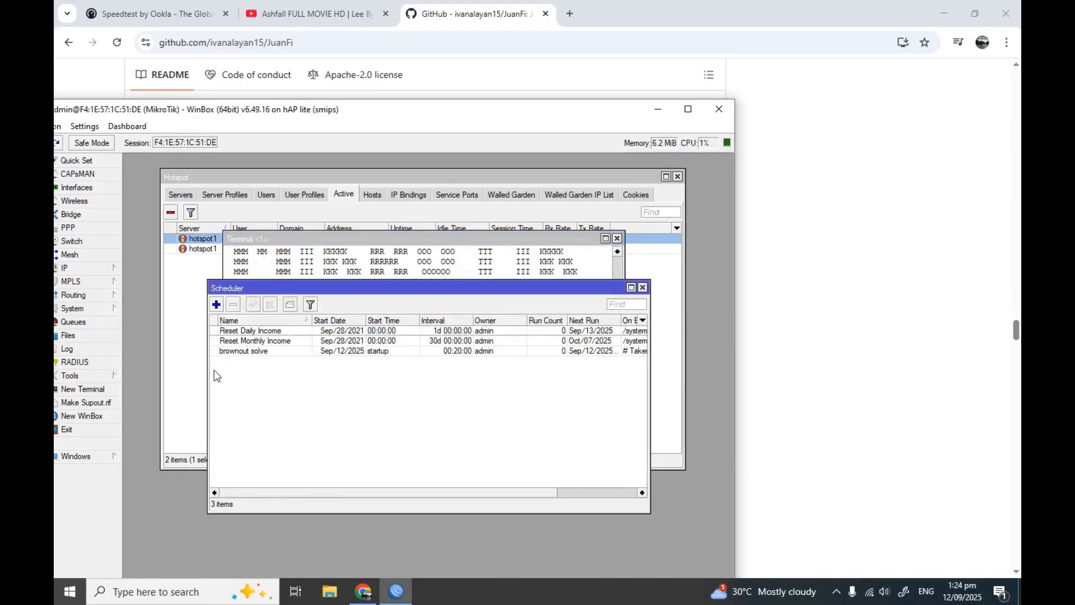
click(259, 344)
click(262, 331)
click(268, 341)
click(266, 334)
click(266, 342)
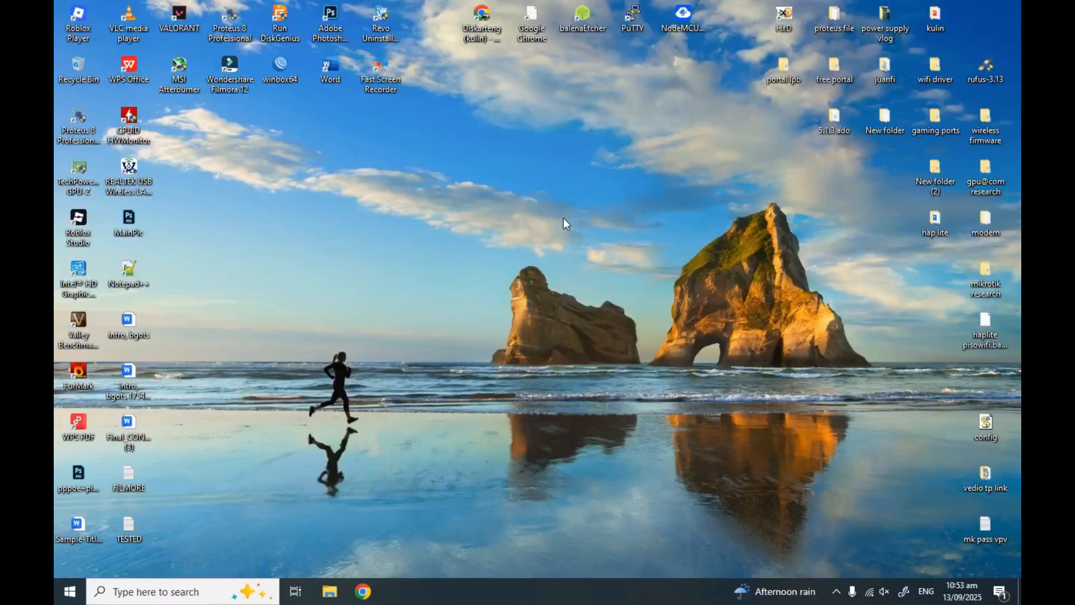
Refresh the desktop and bring up the Windows search panel
right_click(563, 217)
click(601, 260)
click(194, 592)
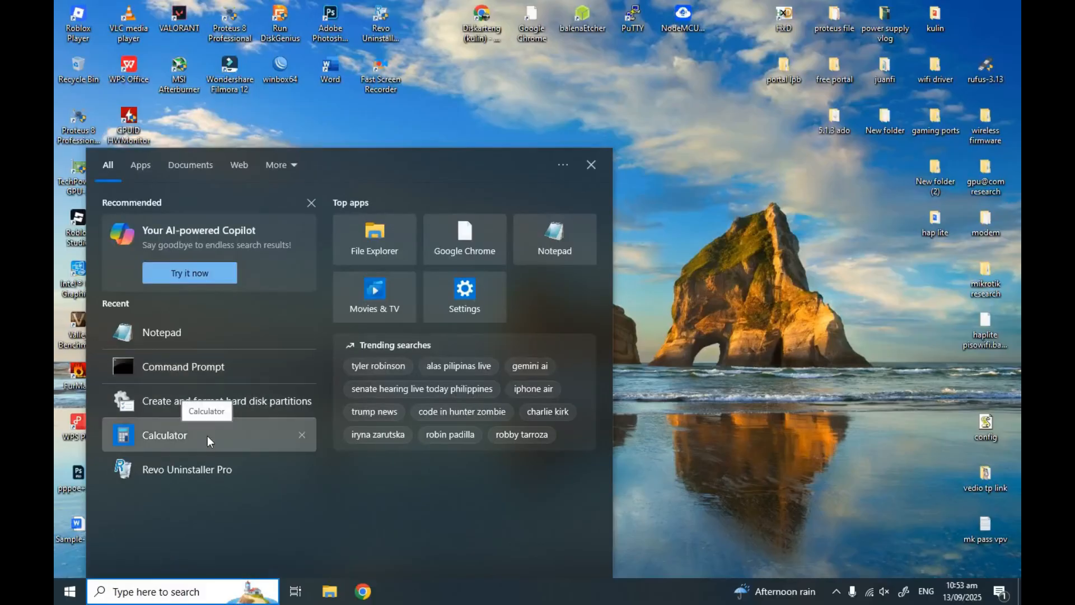
Open Device Manager and confirm USB-SERIAL CH340 is listed under Ports on COM3
text(de)
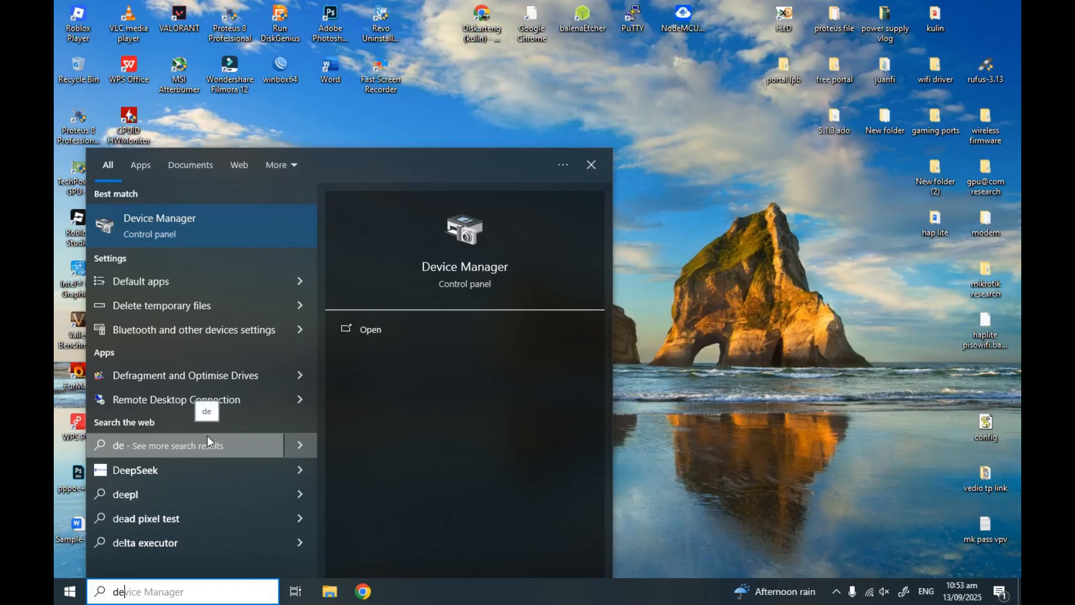
click(402, 335)
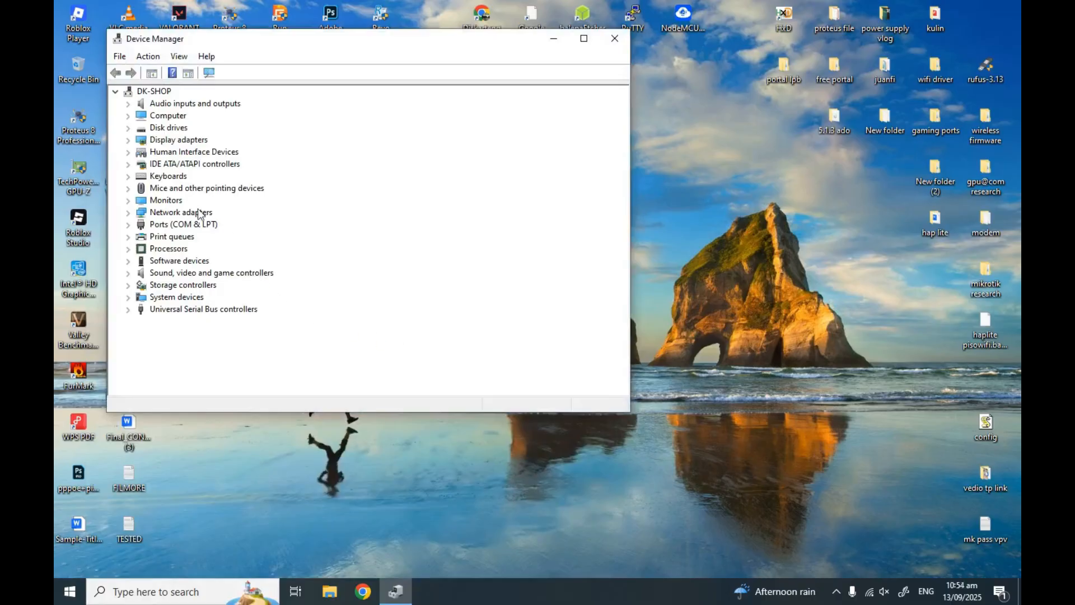
click(129, 224)
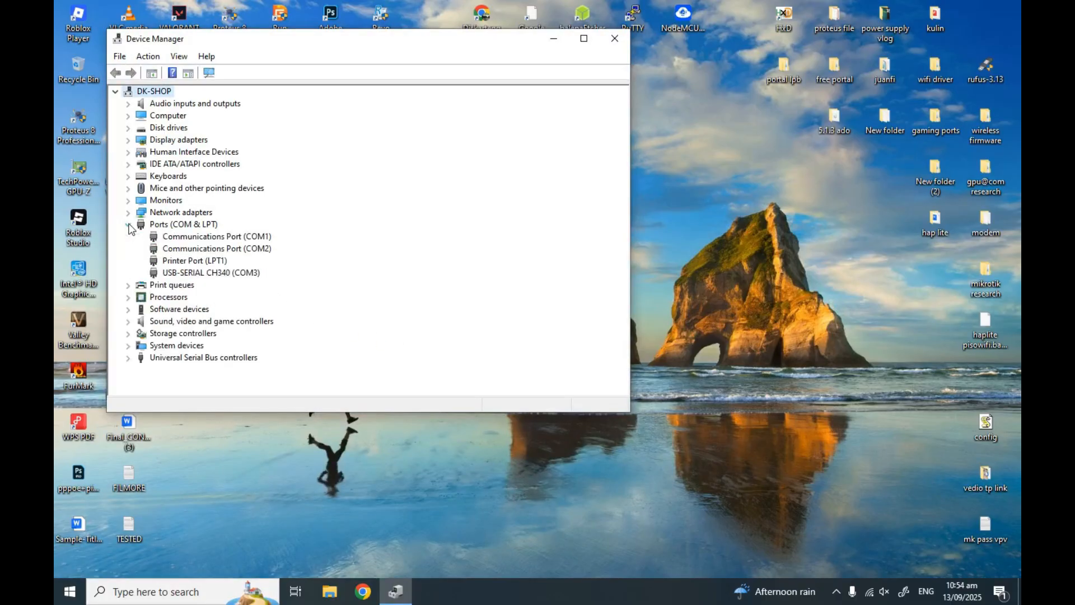
click(174, 273)
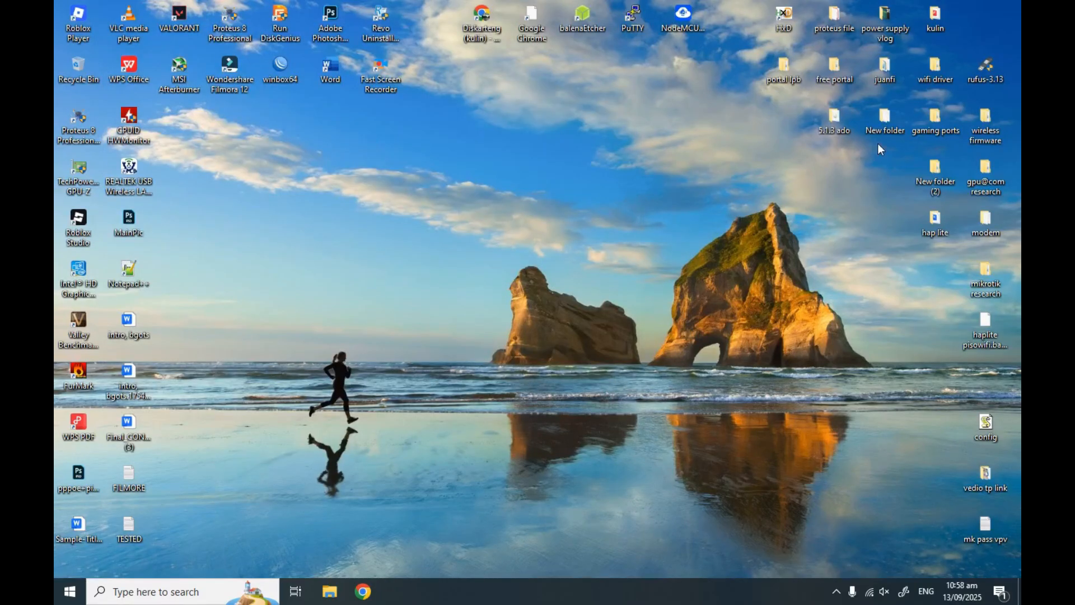
Launch NodeMCU-PyFlasher from New folder > release > WirelessBase > ES8622
double_click(888, 133)
click(425, 233)
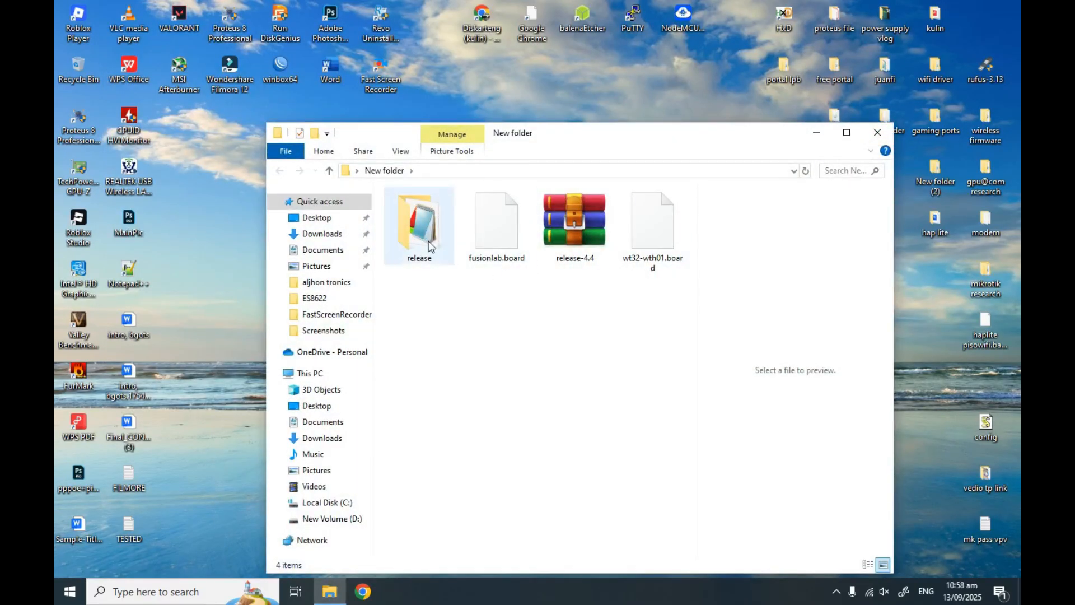
double_click(425, 242)
click(430, 226)
double_click(430, 226)
double_click(421, 212)
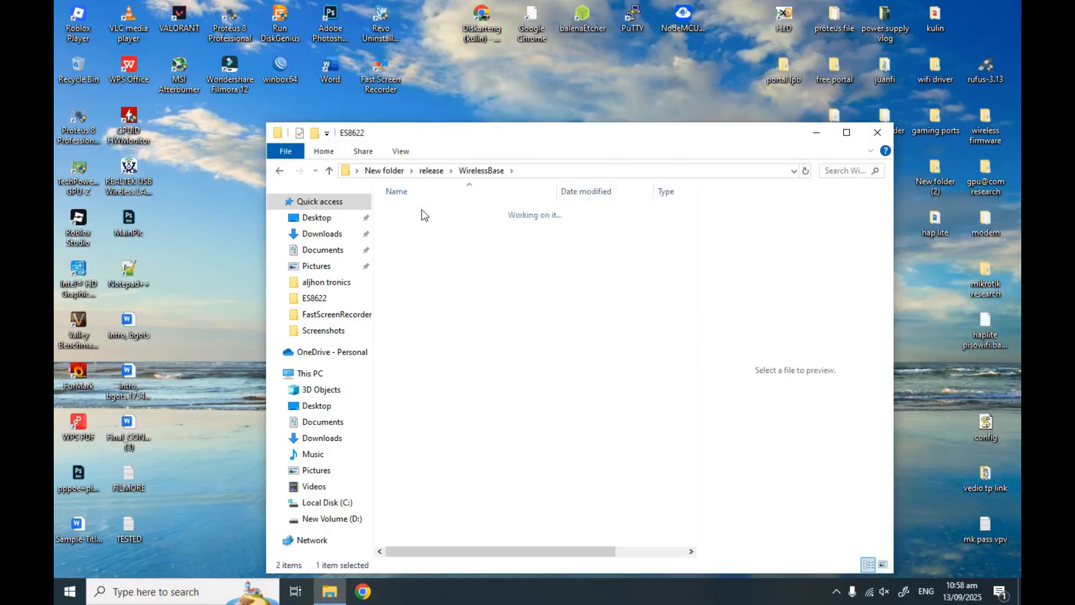
double_click(428, 240)
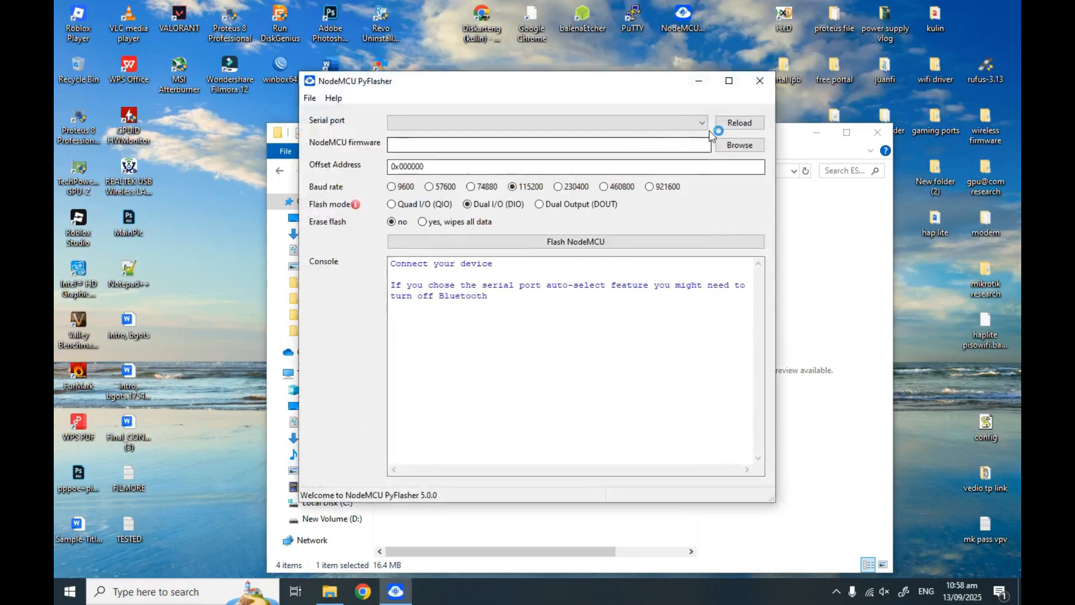
Flash JuanFi-FlashFile1.bin to the COM3 board with Erase flash set to yes
click(702, 123)
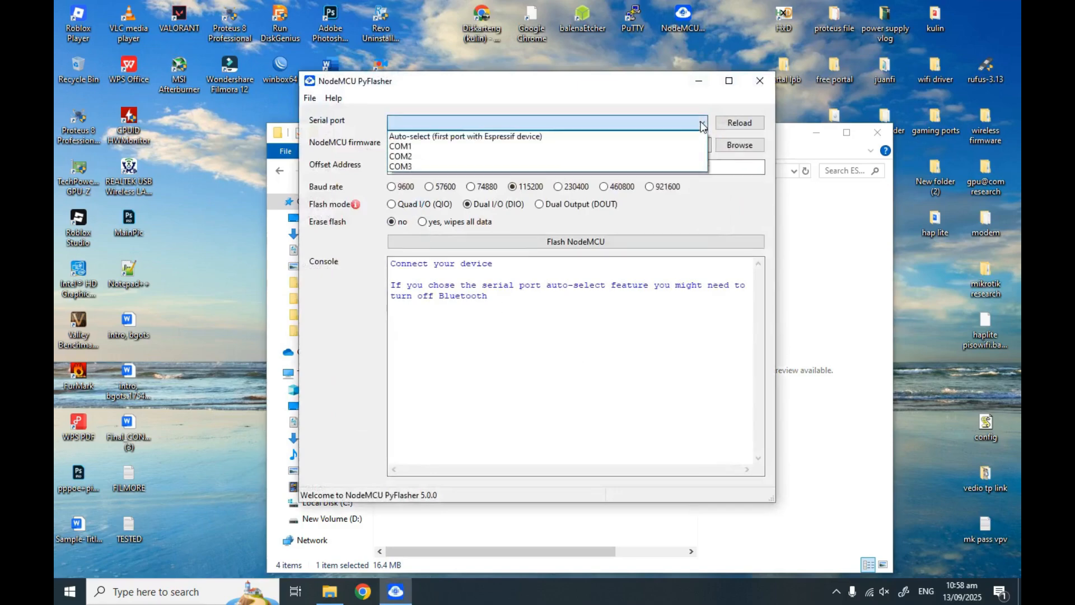
click(489, 151)
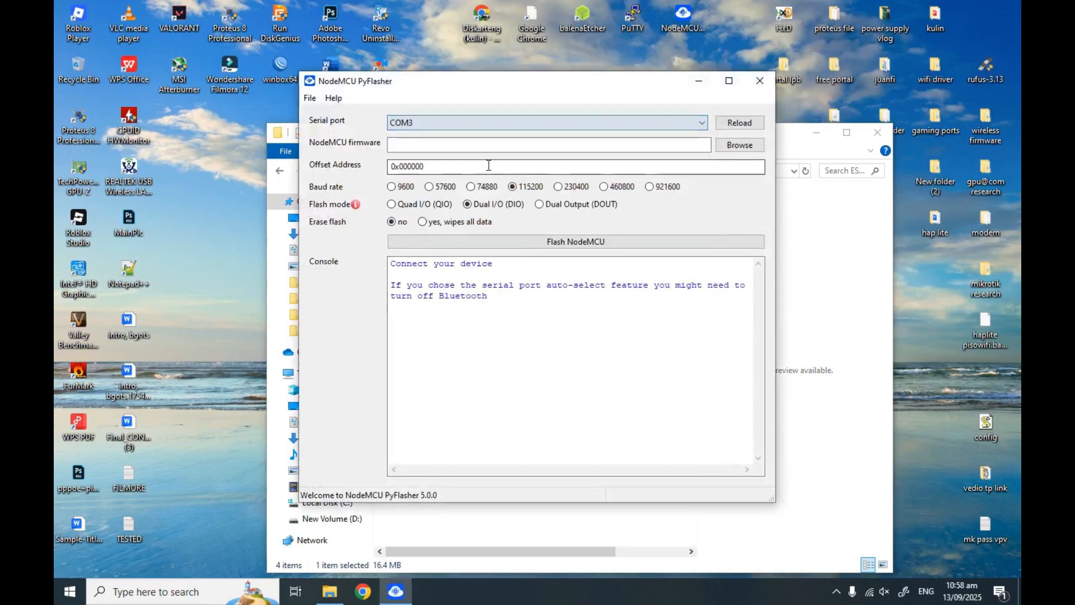
click(740, 146)
click(493, 198)
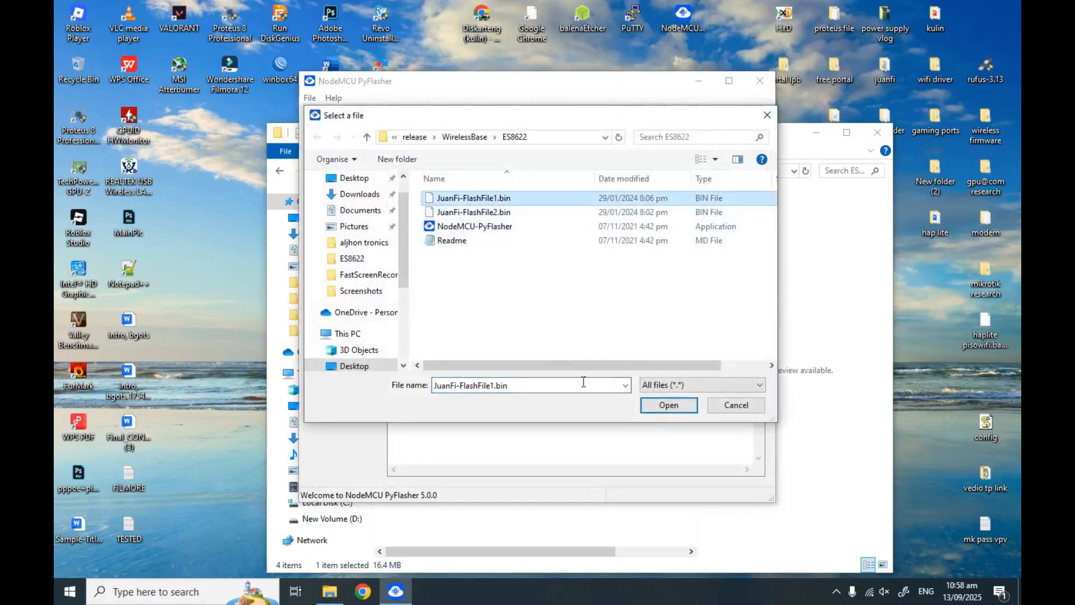
click(668, 404)
click(425, 169)
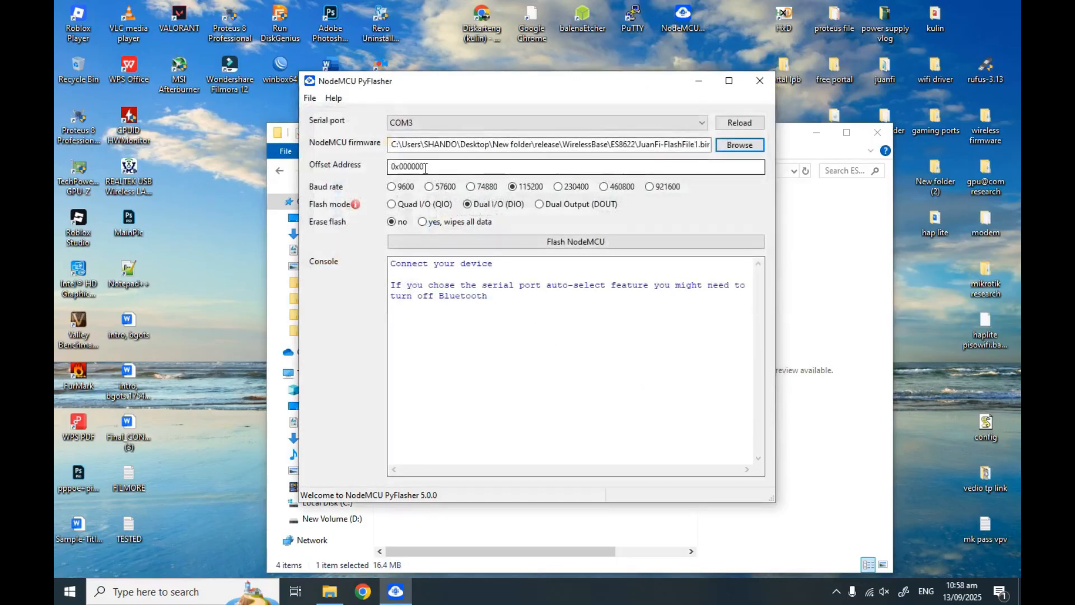
click(430, 221)
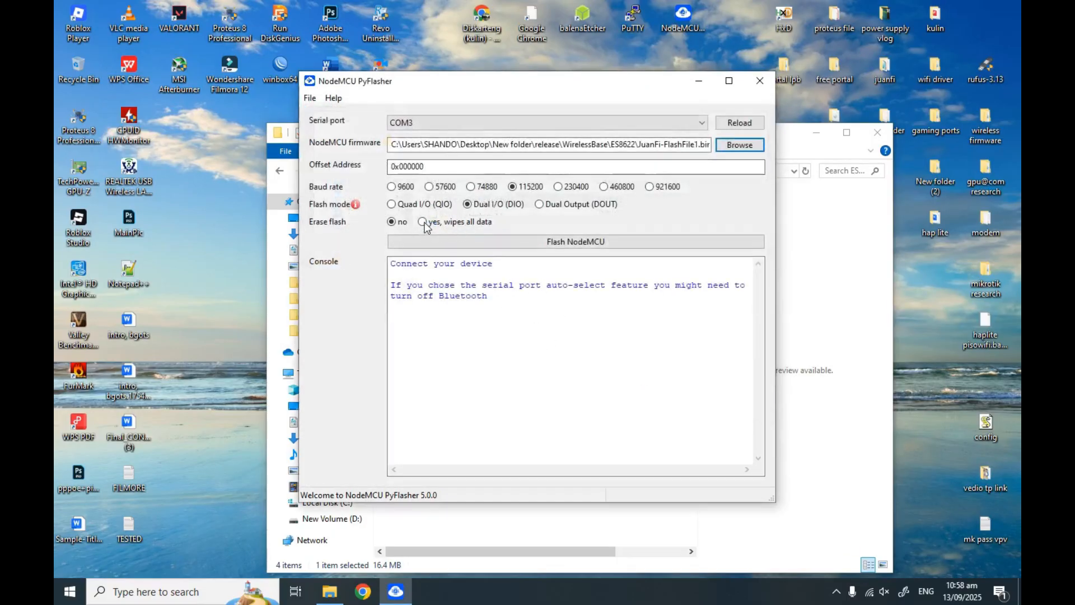
click(577, 245)
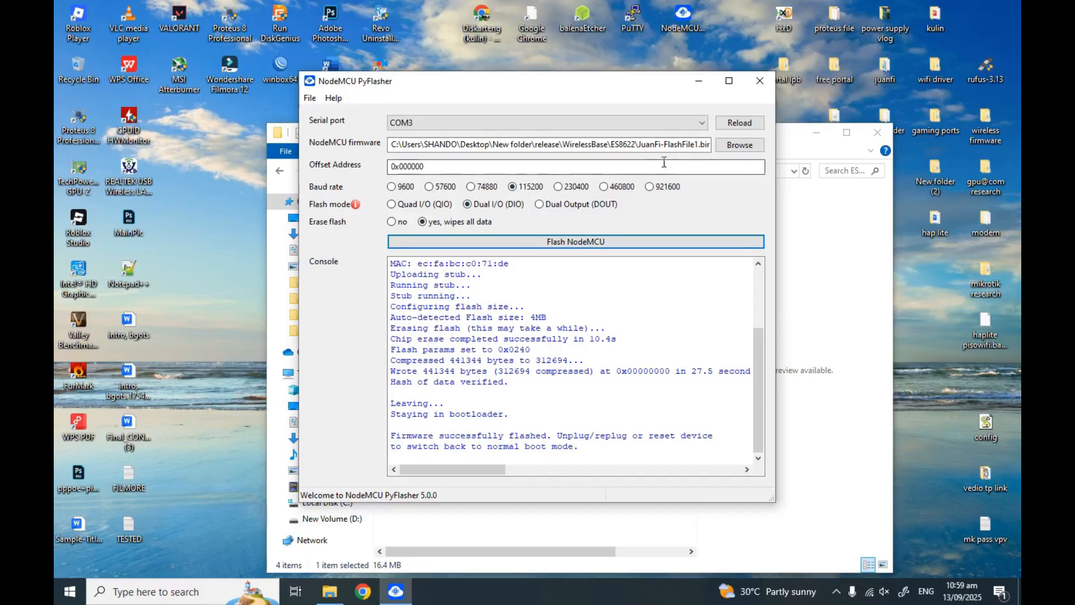
Flash JuanFi-FlashFile2.bin at offset 0x200000 with Erase flash set to no
click(733, 147)
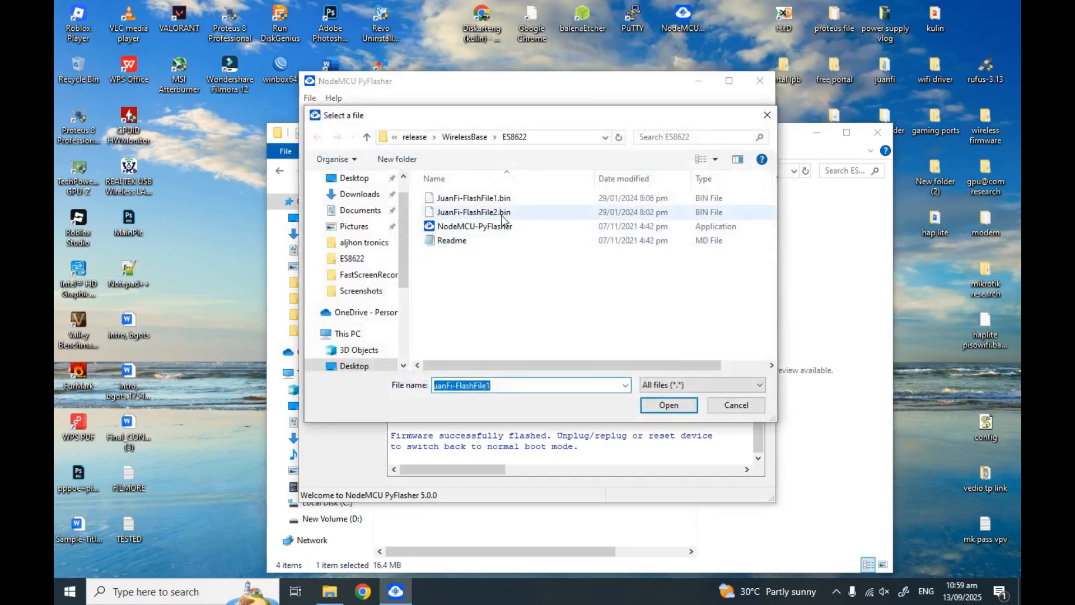
click(473, 212)
click(654, 407)
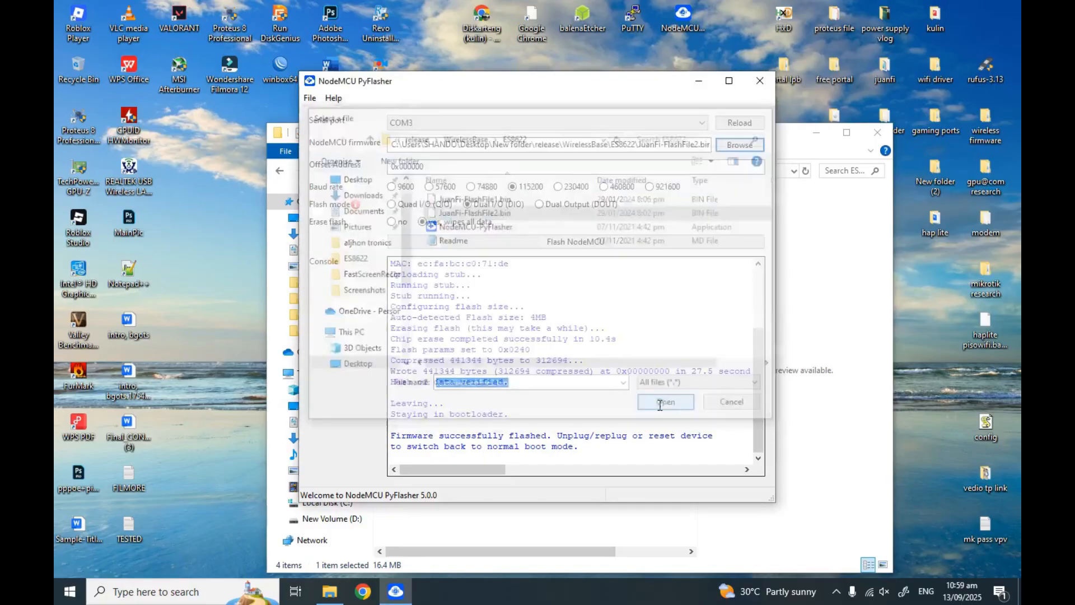
click(421, 167)
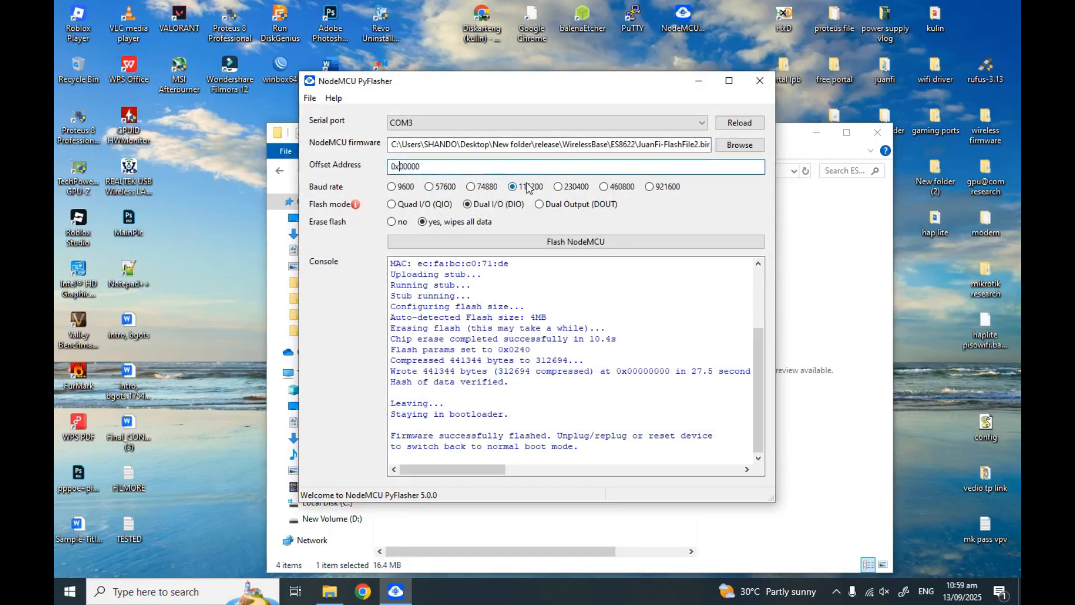
click(402, 221)
click(516, 240)
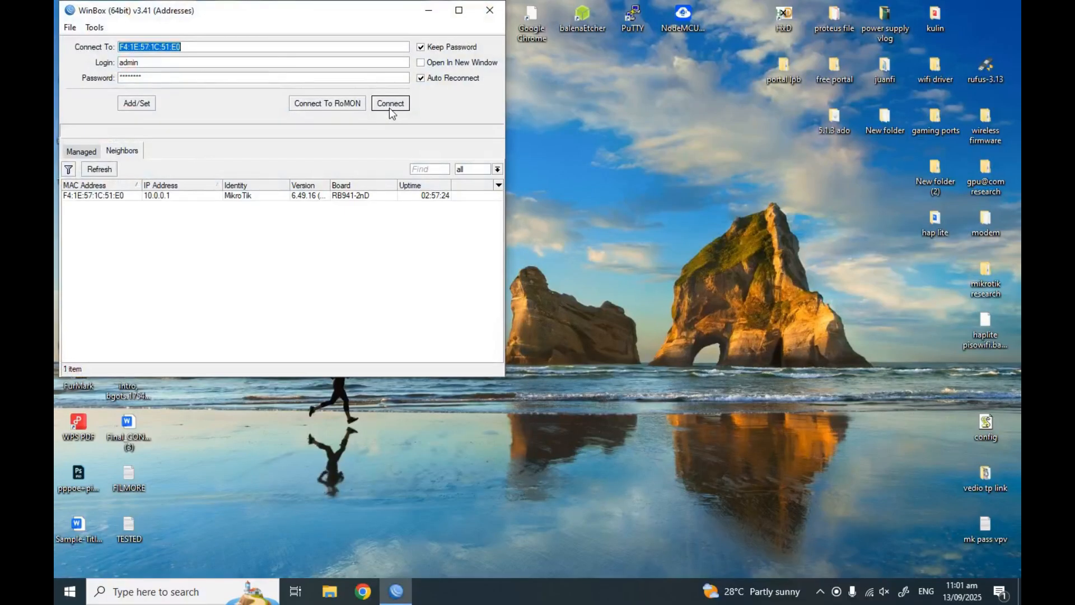
Reconnect WinBox to the hAP lite router from the login window
click(391, 104)
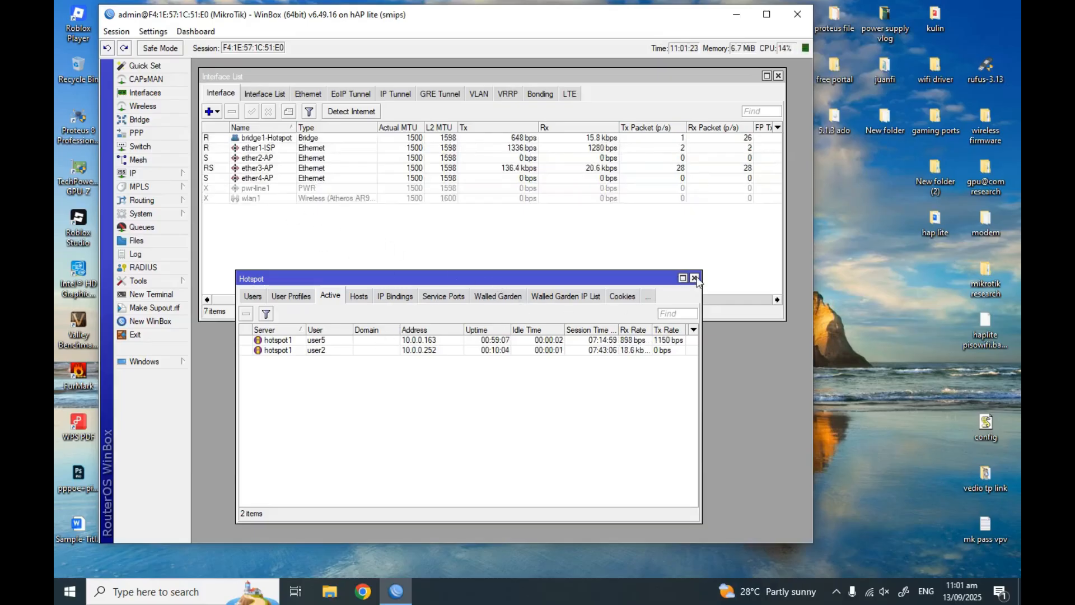
Close the active hotspot users list and review the three leases under IP > DHCP Server
click(695, 278)
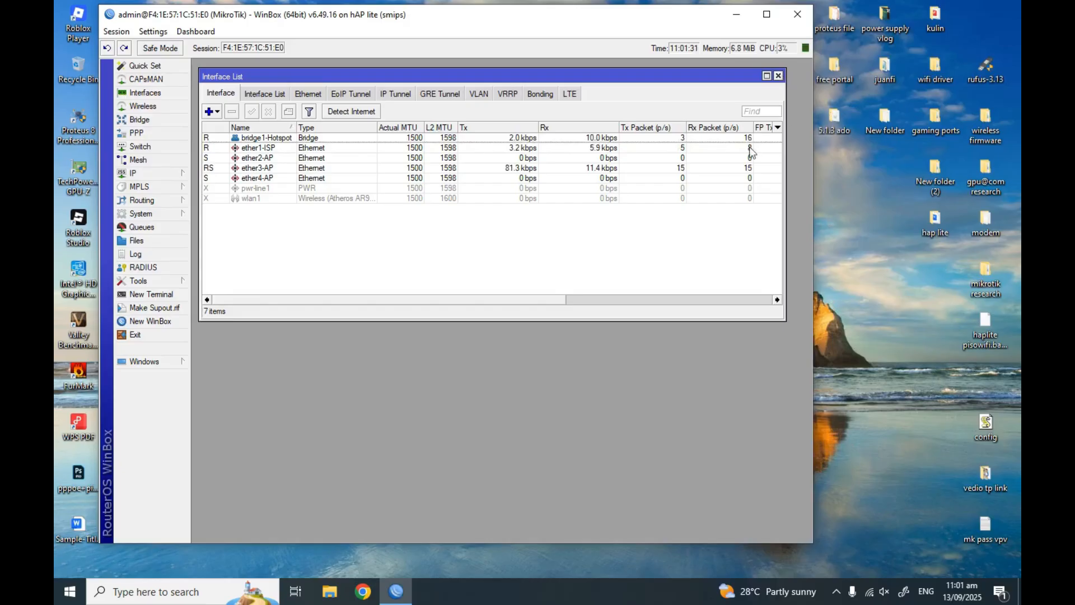
click(869, 592)
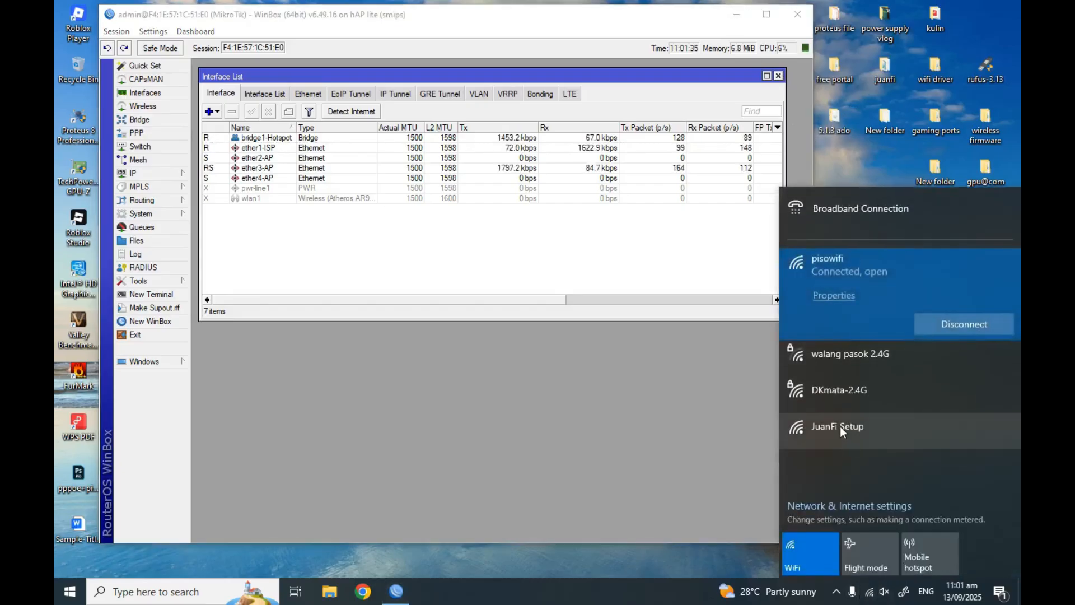
click(778, 75)
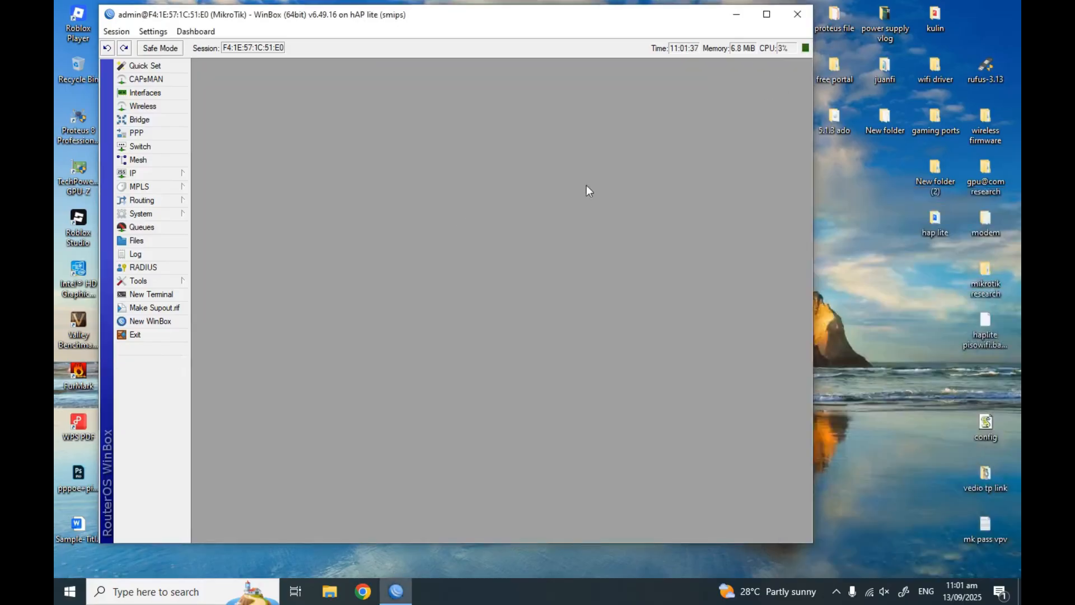
click(139, 173)
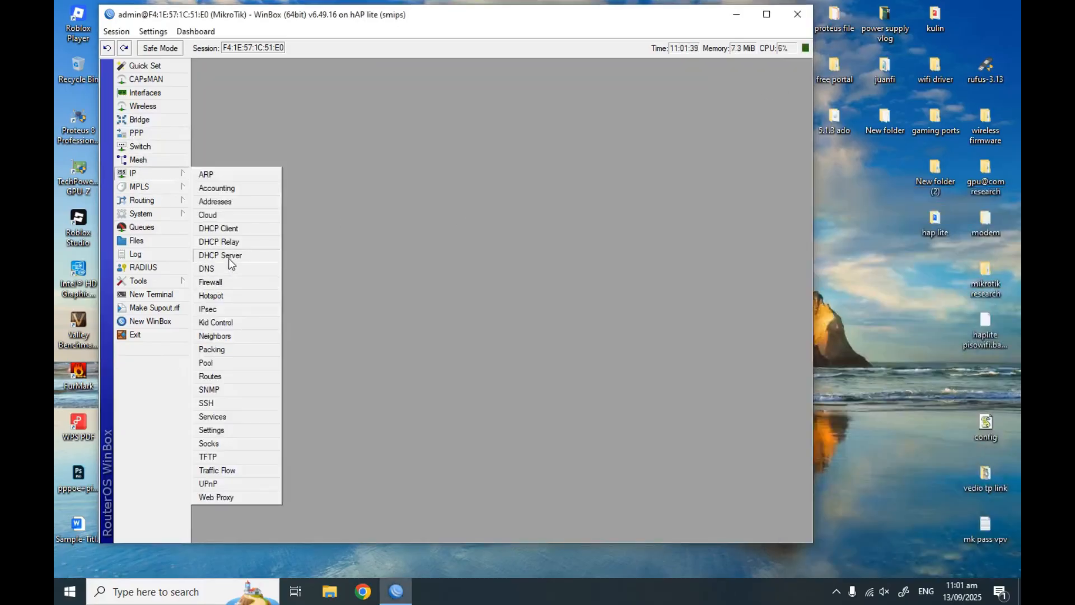
click(228, 256)
click(336, 223)
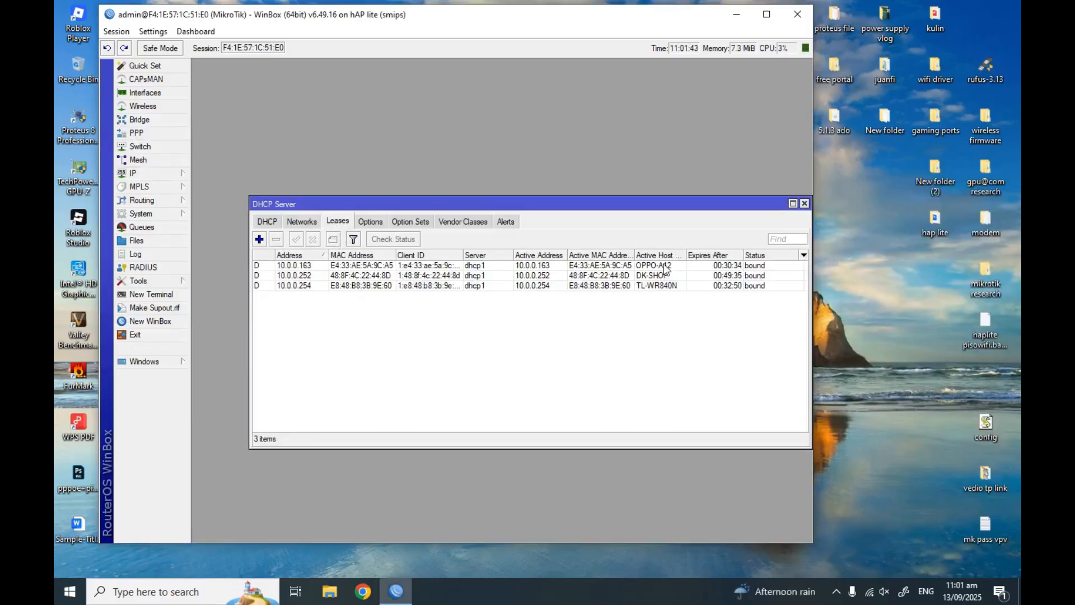
drag(673, 203, 634, 161)
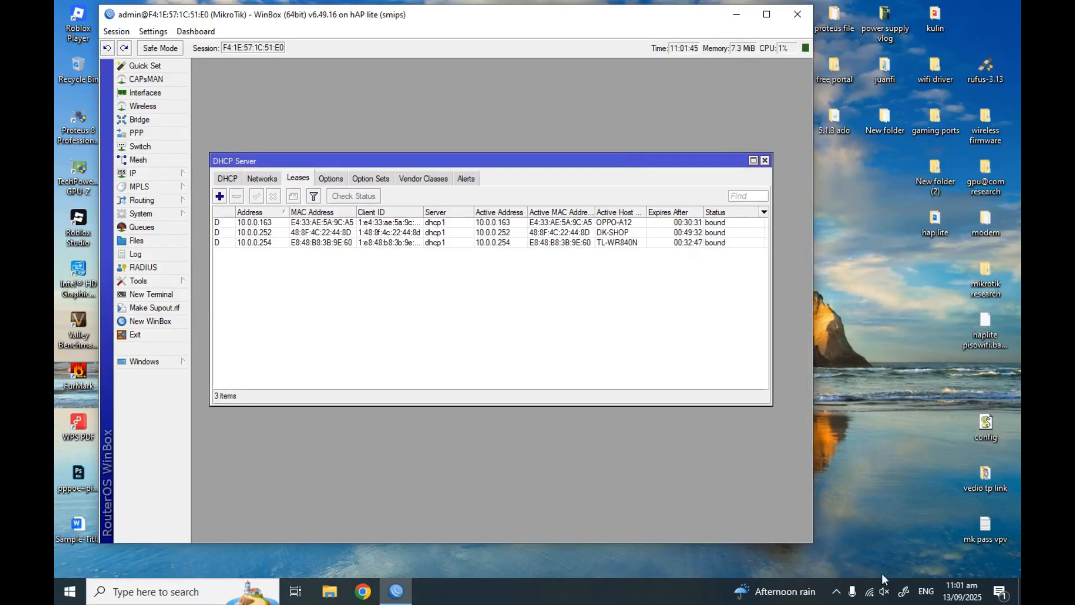
Connect the PC's Wi-Fi to the open JuanFi Setup network
click(869, 591)
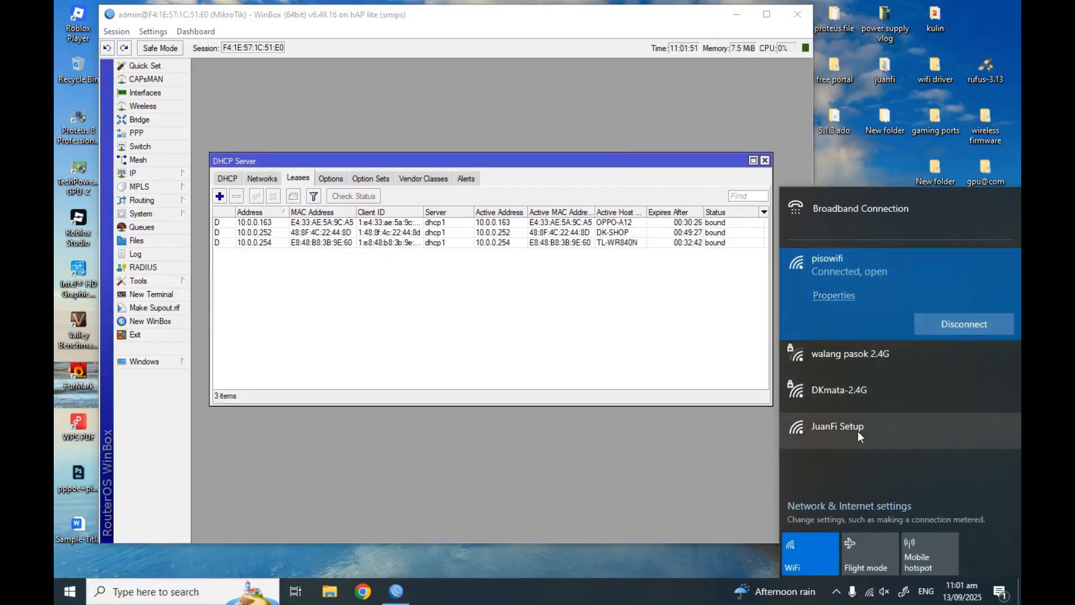
click(858, 432)
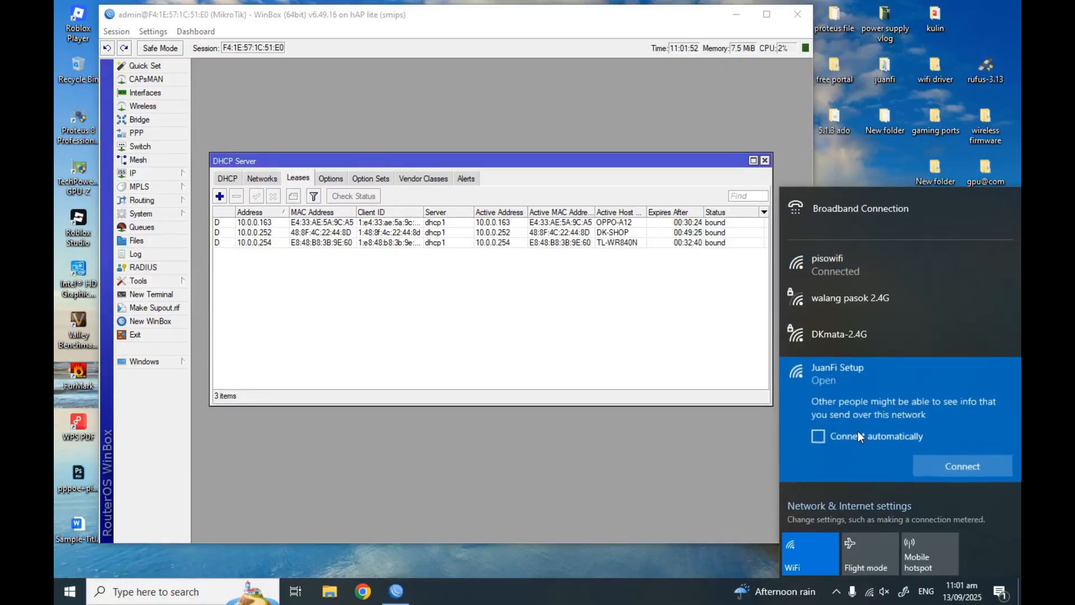
click(949, 469)
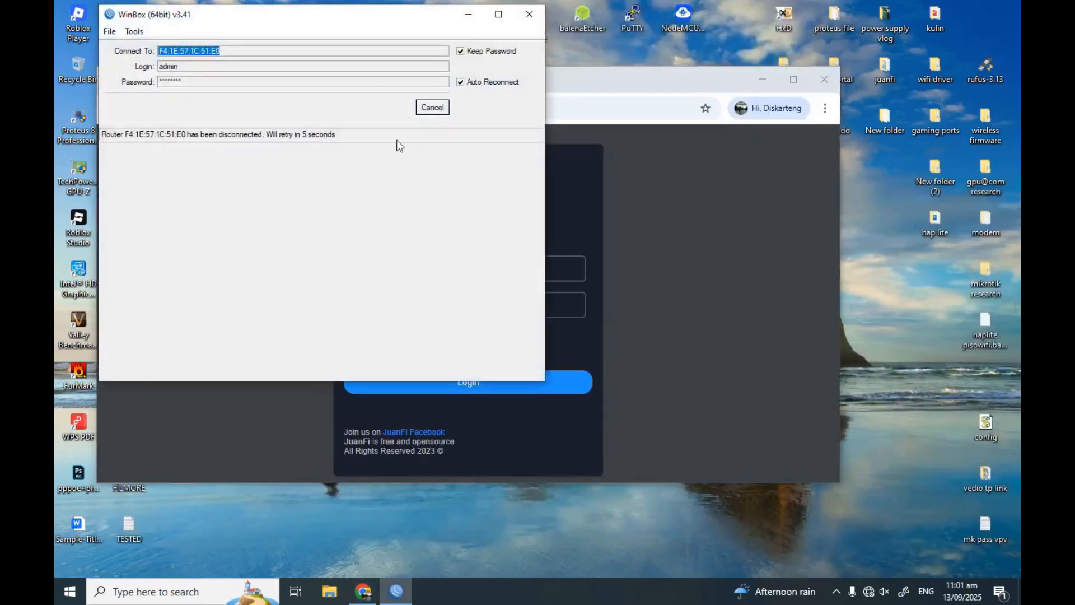
Log in to the JuanFi Admin Console with the saved admin username and password, then maximize Chrome
click(530, 16)
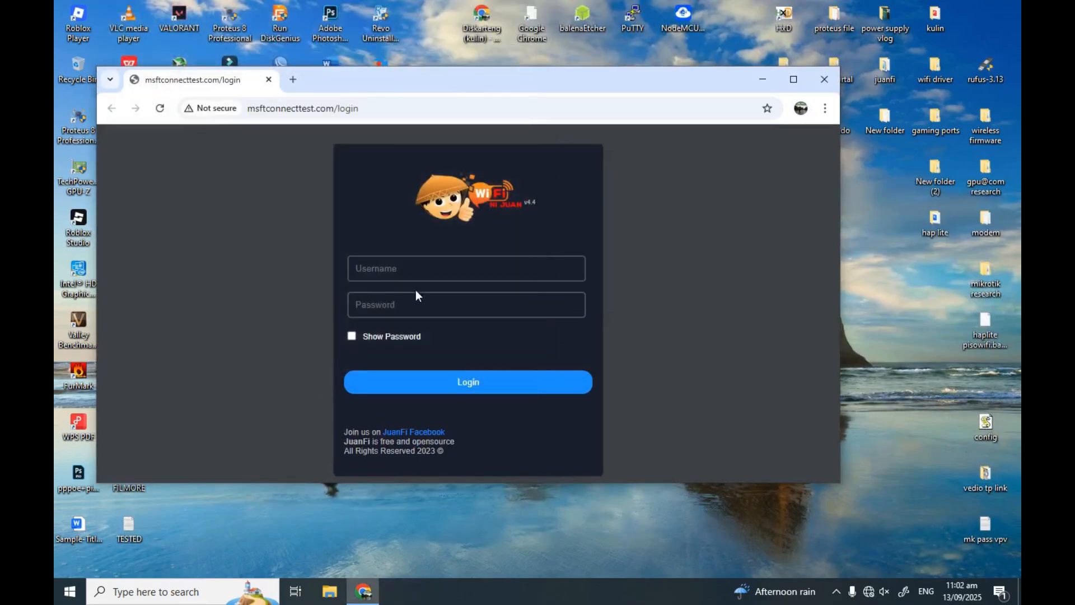
click(405, 271)
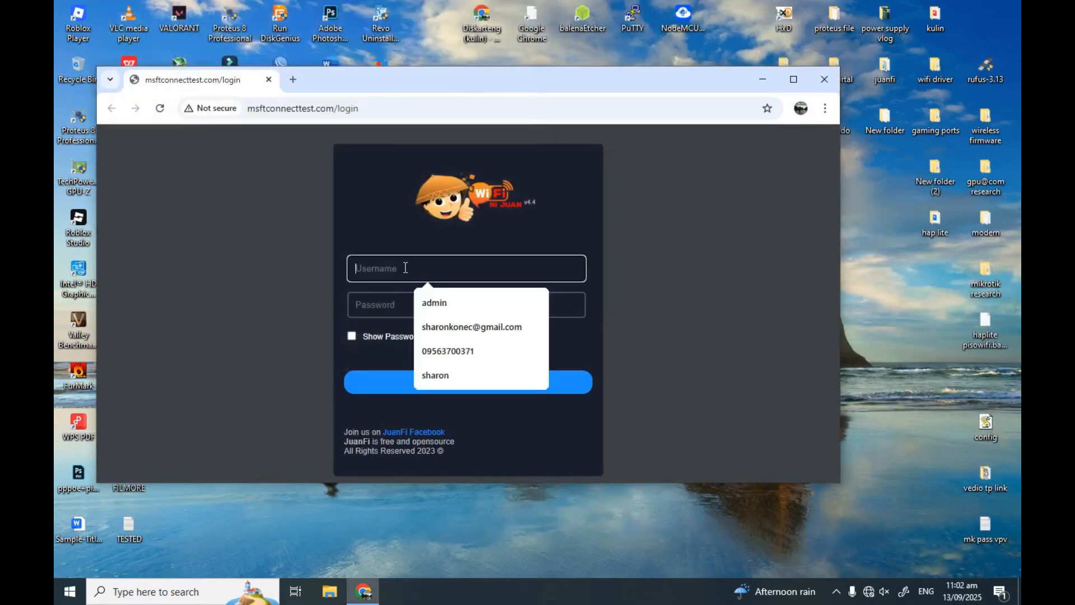
click(460, 305)
click(391, 307)
text(admin)
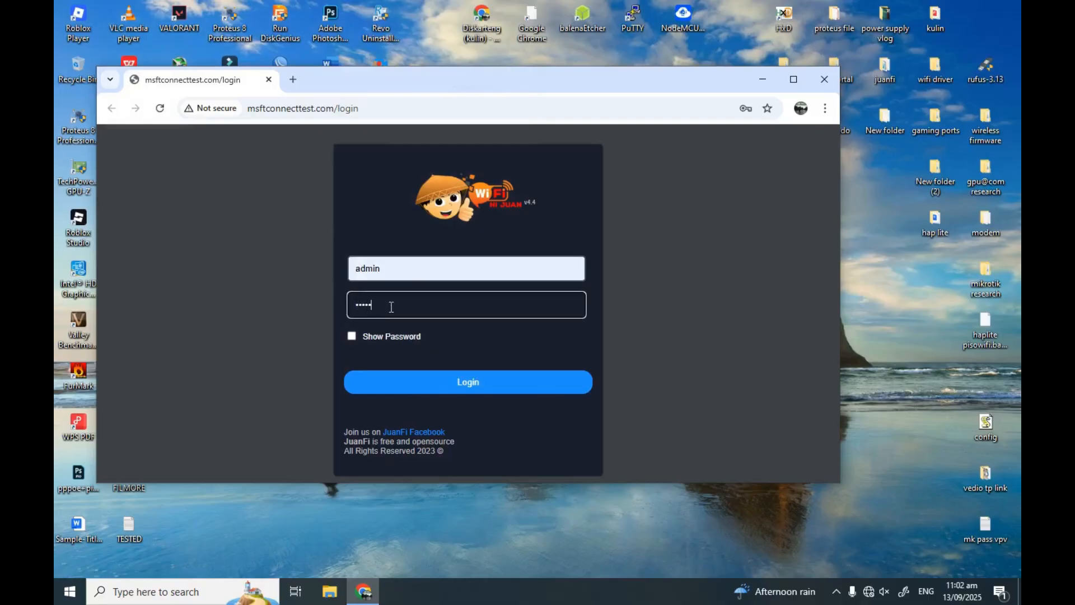
click(365, 337)
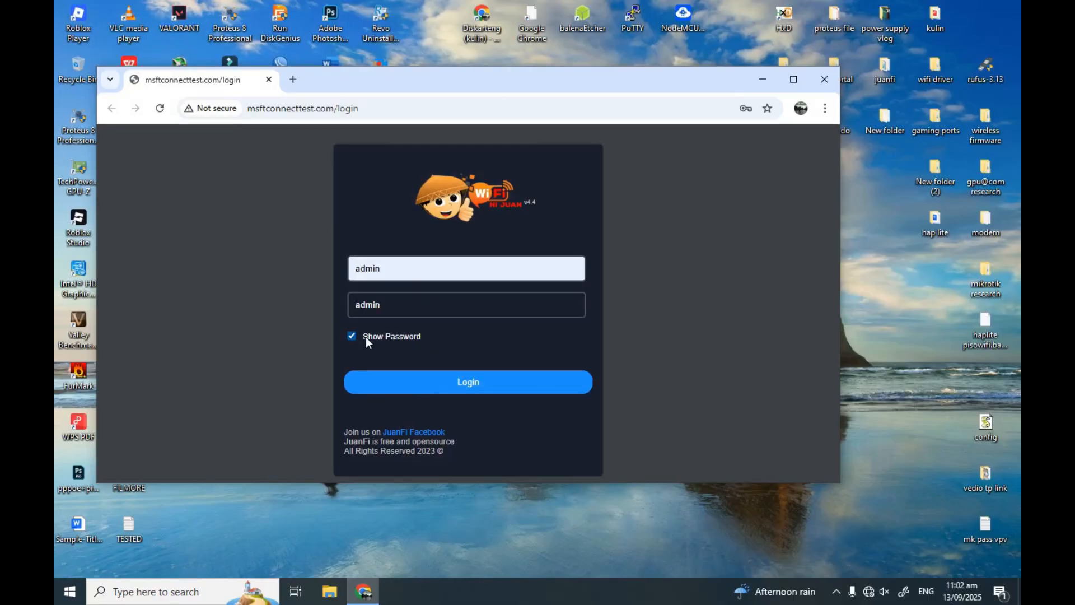
click(409, 387)
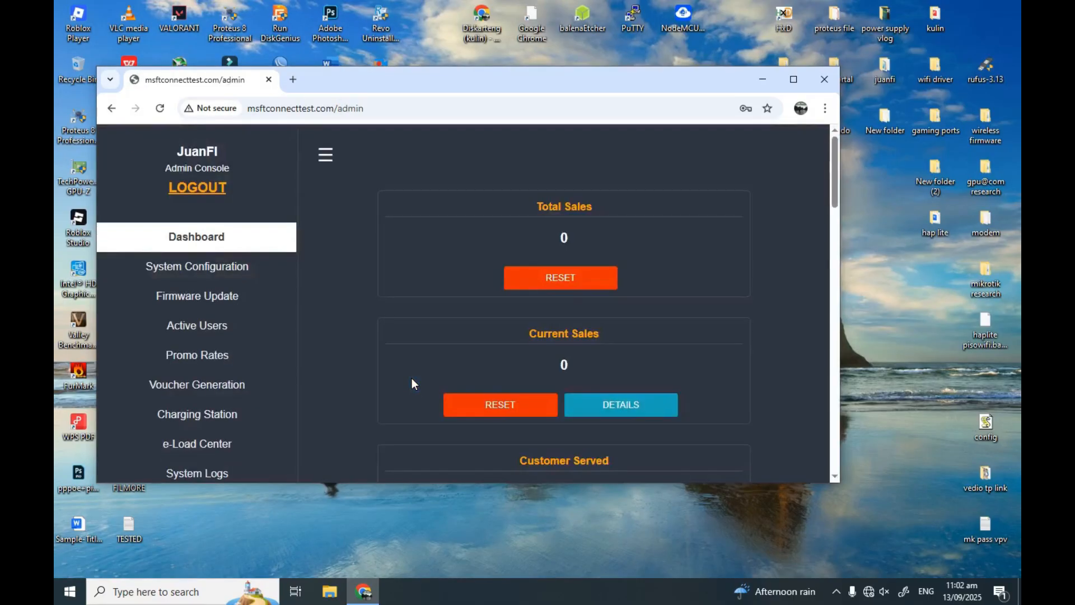
click(795, 80)
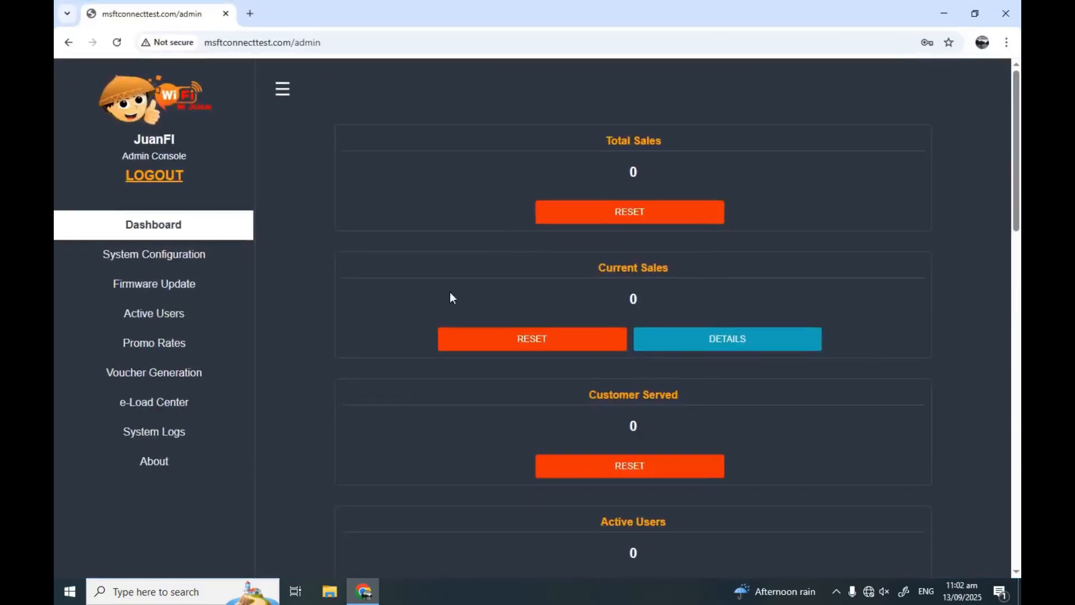
Rename the vendo to 'kulin Vendo1' in System Configuration
click(189, 265)
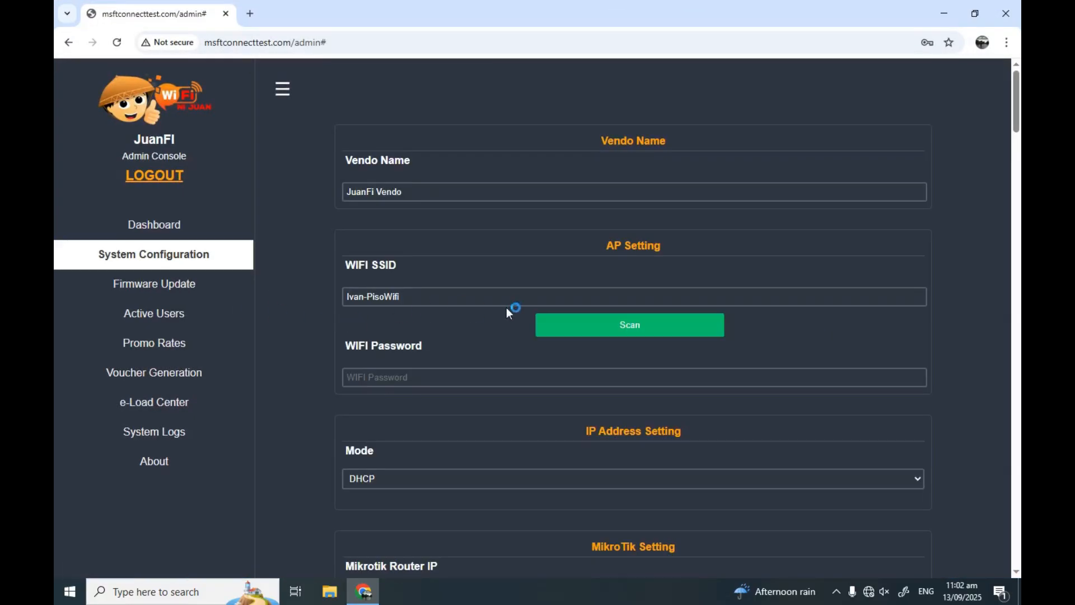
drag(377, 189, 336, 198)
text(kulin)
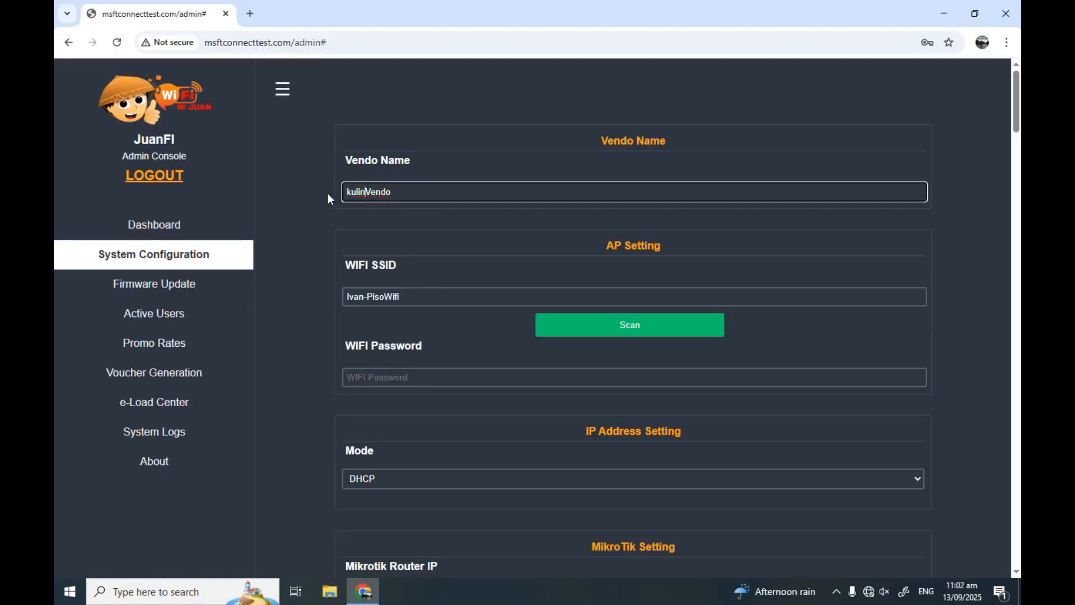
key(Right)
key(Right)
key(Right)
key(Right)
key(Right)
text(1)
Scan for networks and choose pisowifi as the vendo's Wi-Fi SSID
click(577, 333)
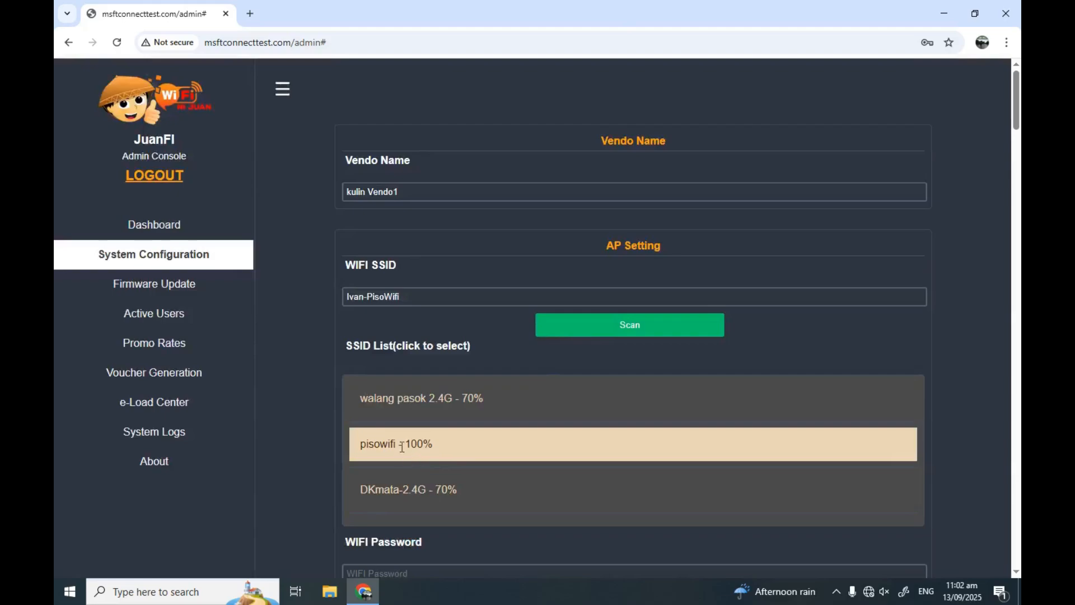
click(401, 442)
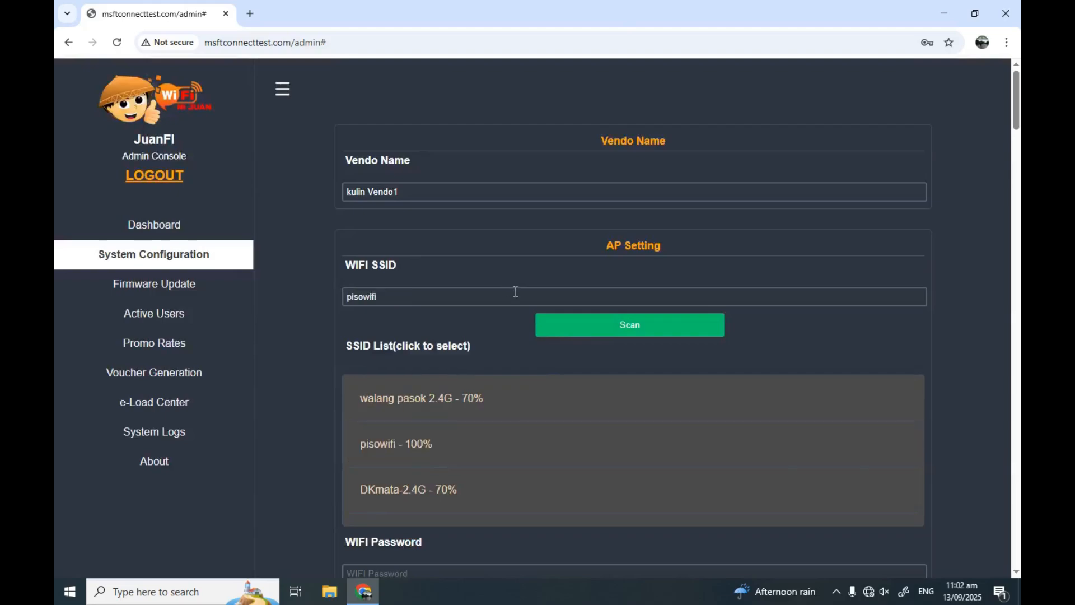
scroll(515, 297, down, 2)
scroll(520, 303, down, 2)
scroll(468, 357, down, 2)
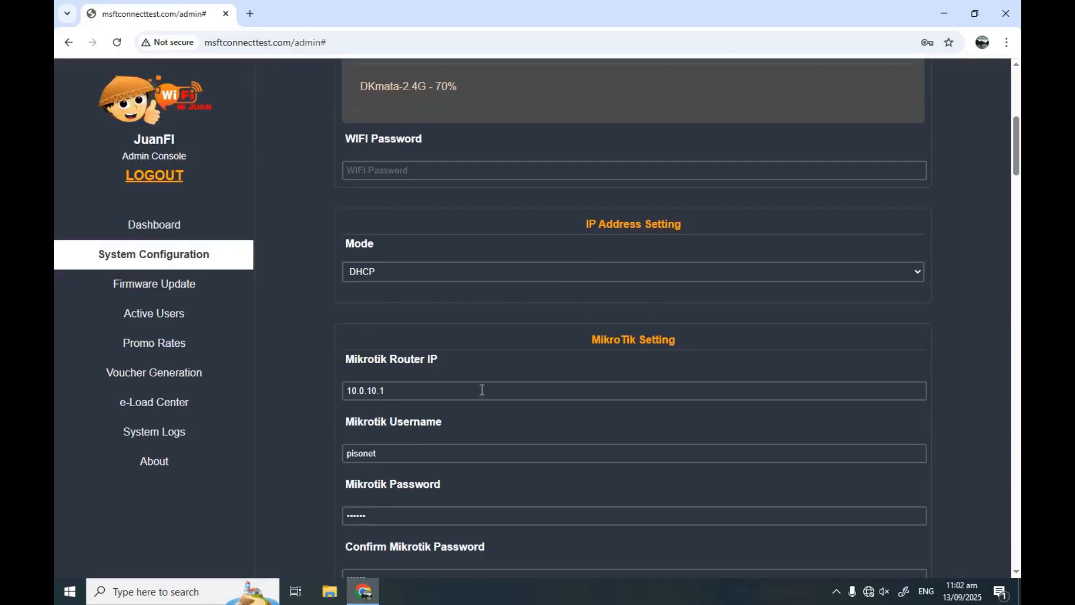
Set the Mikrotik Router IP to 10.0.0.1 and generate a new API key
scroll(432, 414, down, 2)
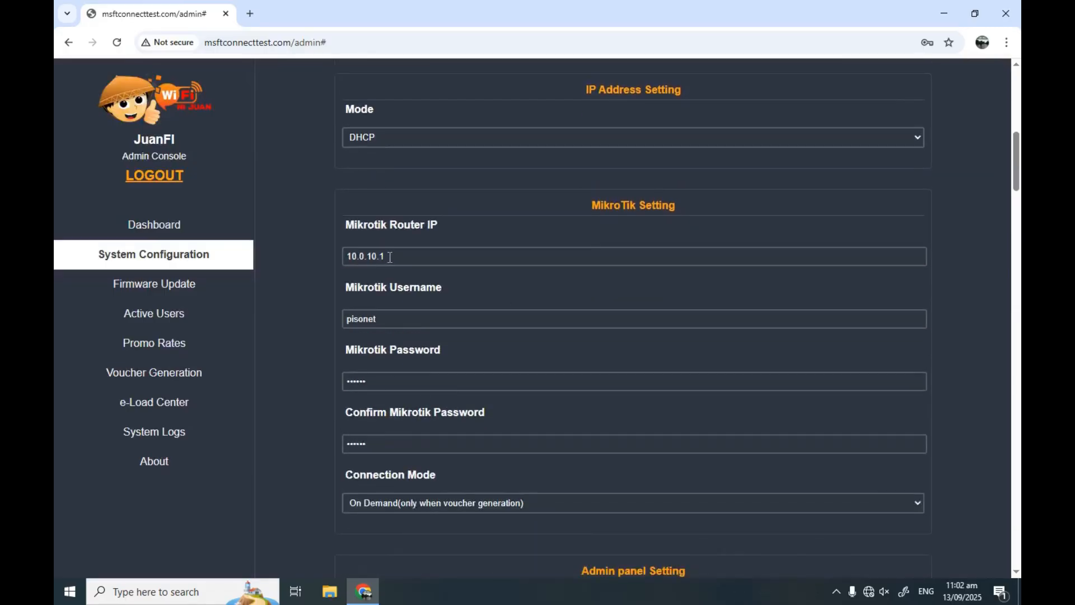
click(371, 255)
key(BackSpace)
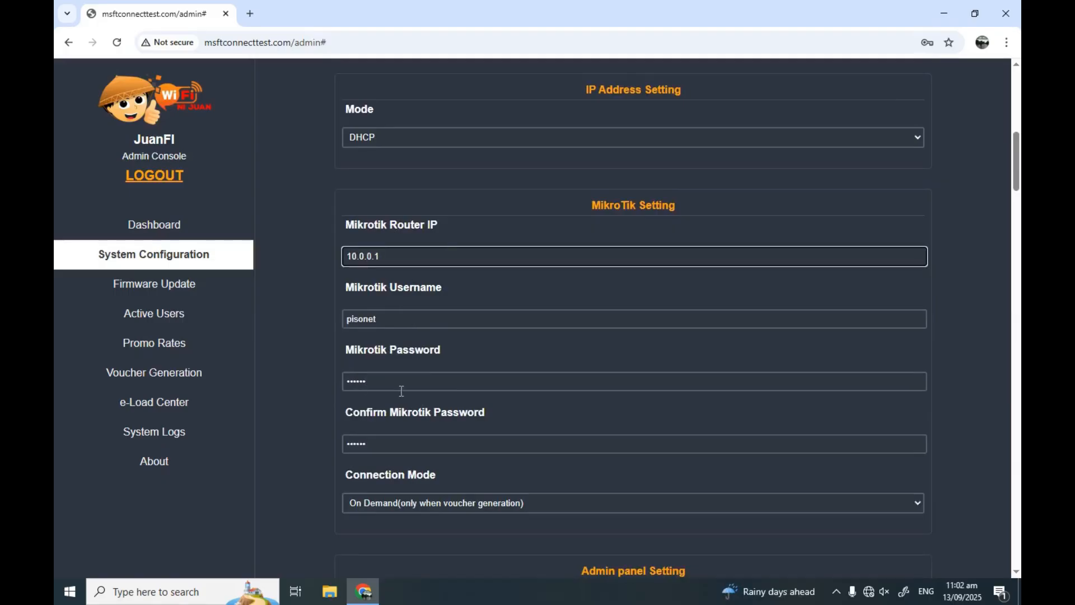
scroll(401, 391, down, 5)
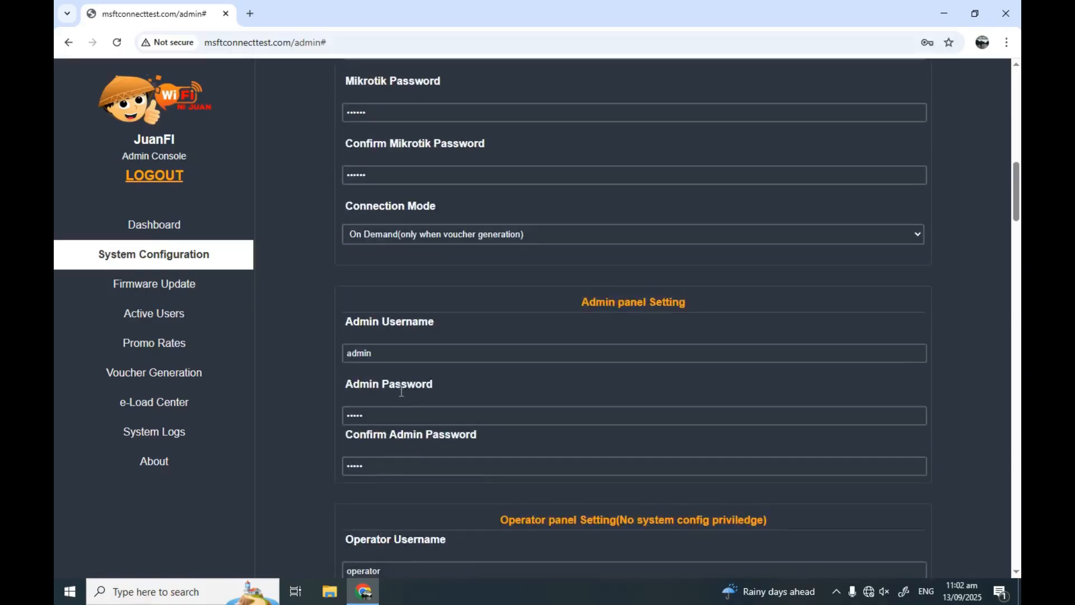
scroll(411, 456, down, 7)
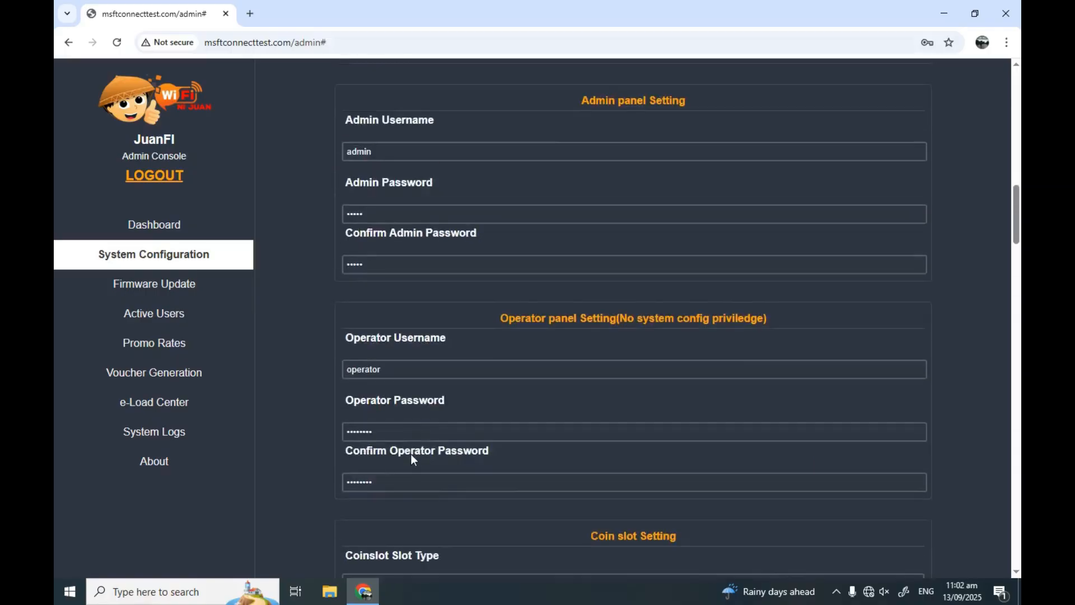
scroll(413, 460, down, 5)
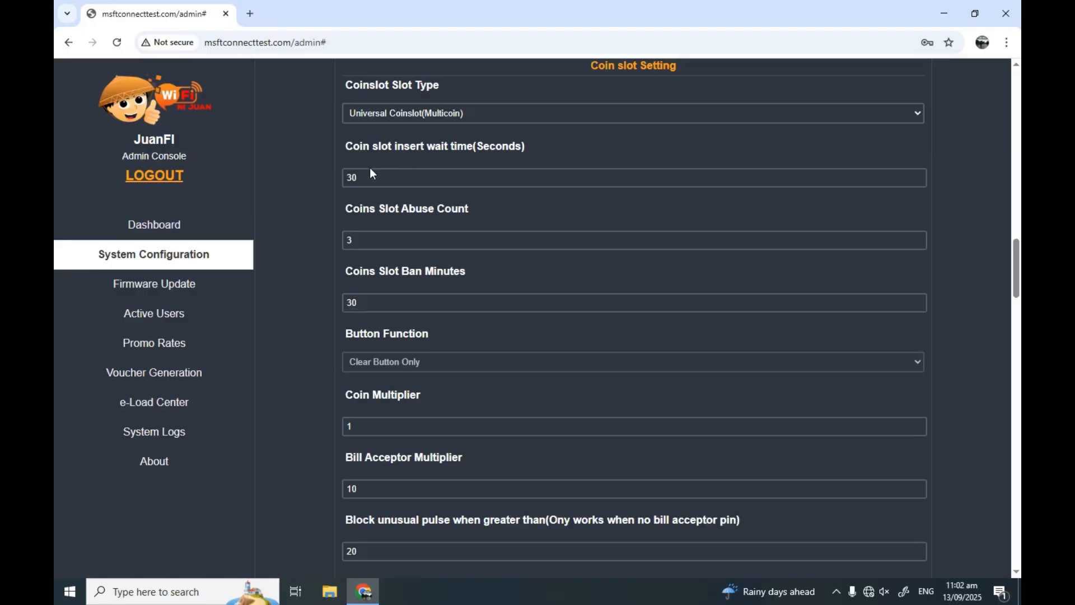
scroll(392, 376, down, 15)
scroll(412, 402, down, 20)
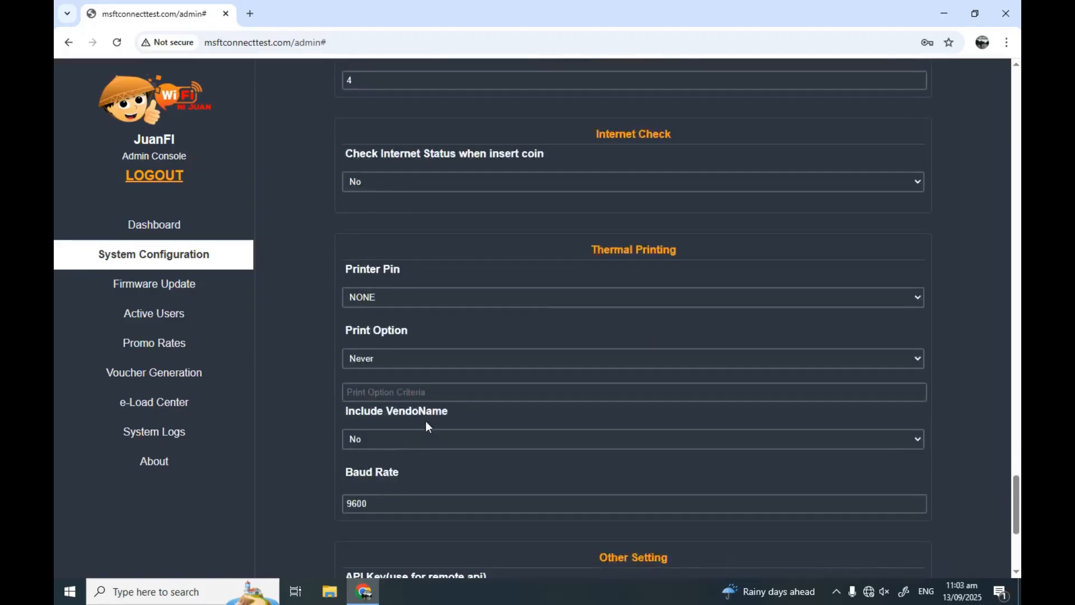
scroll(428, 427, down, 5)
click(407, 334)
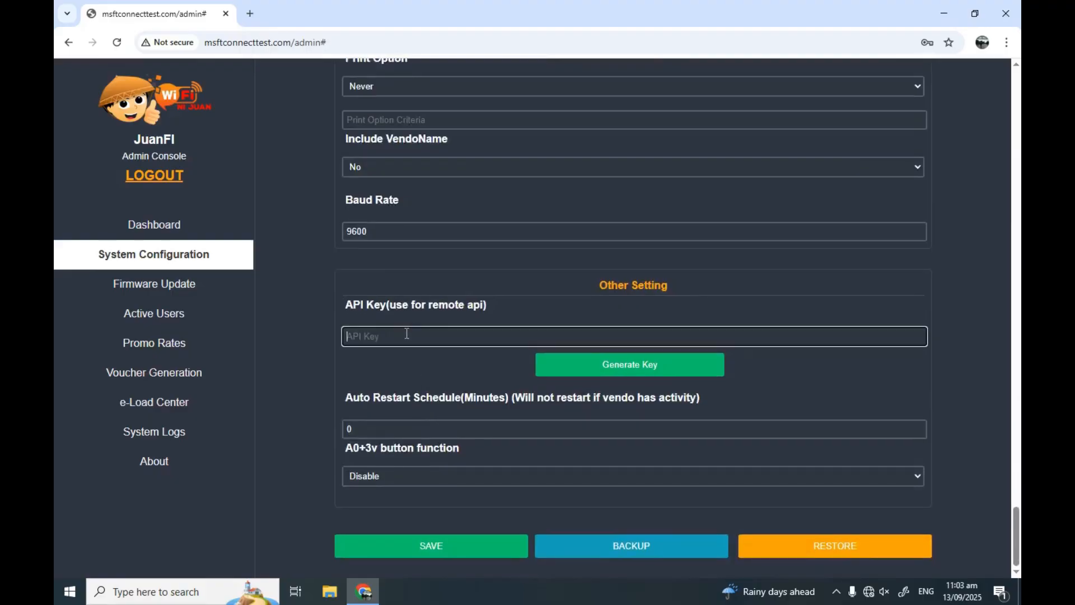
click(604, 364)
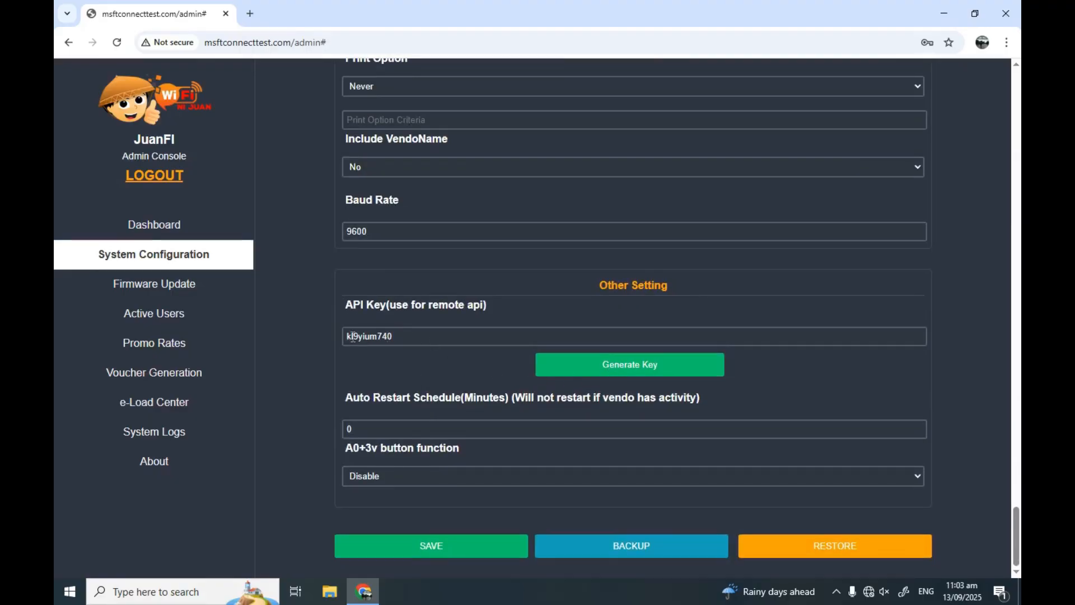
Save the vendo configuration, acknowledge the alert and minimize Chrome to the desktop
click(441, 548)
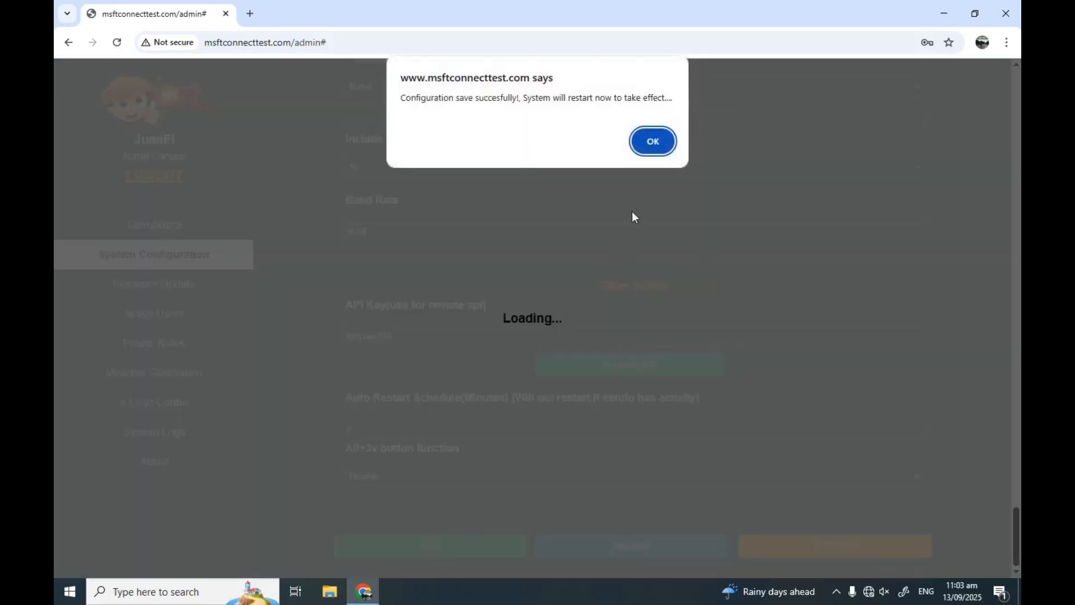
click(649, 147)
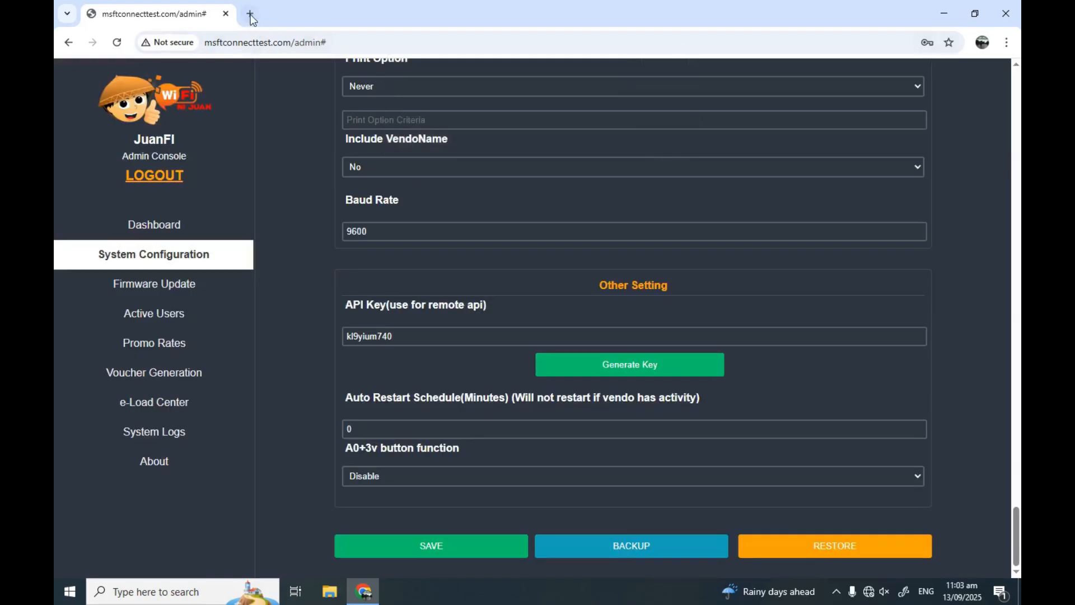
click(944, 14)
right_click(653, 206)
Refresh the desktop and verify Wi-Fi stays on walang pasok 2.4G with JuanFi Setup gone
click(692, 245)
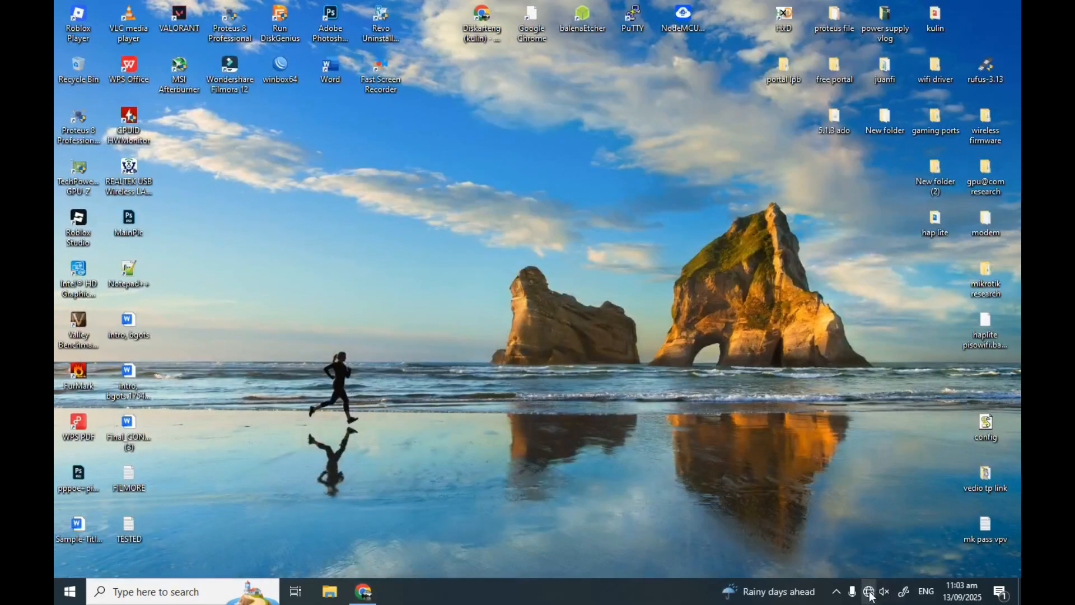
click(868, 592)
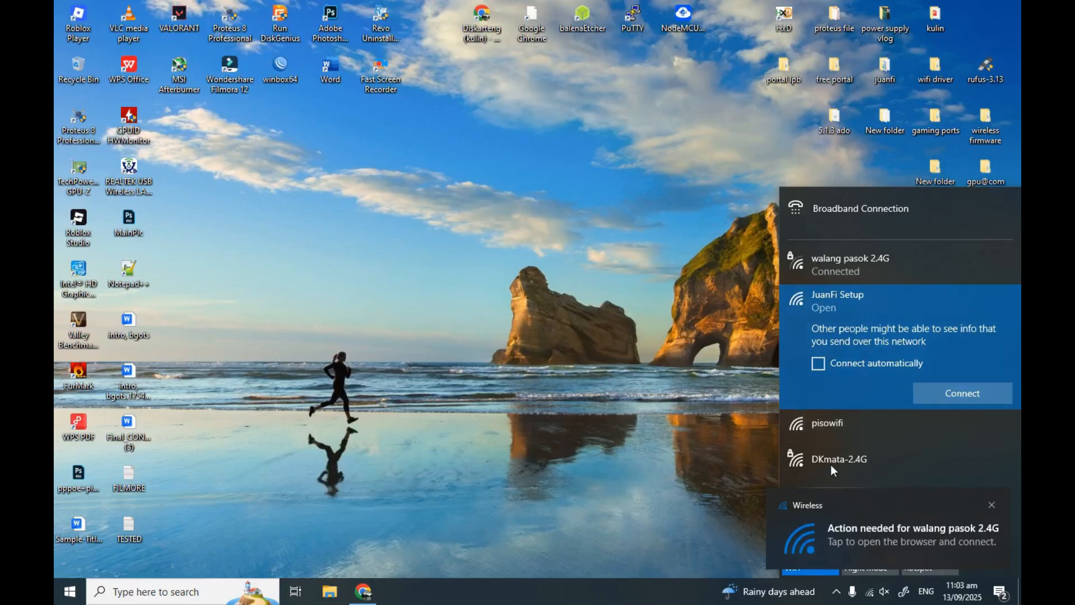
click(857, 259)
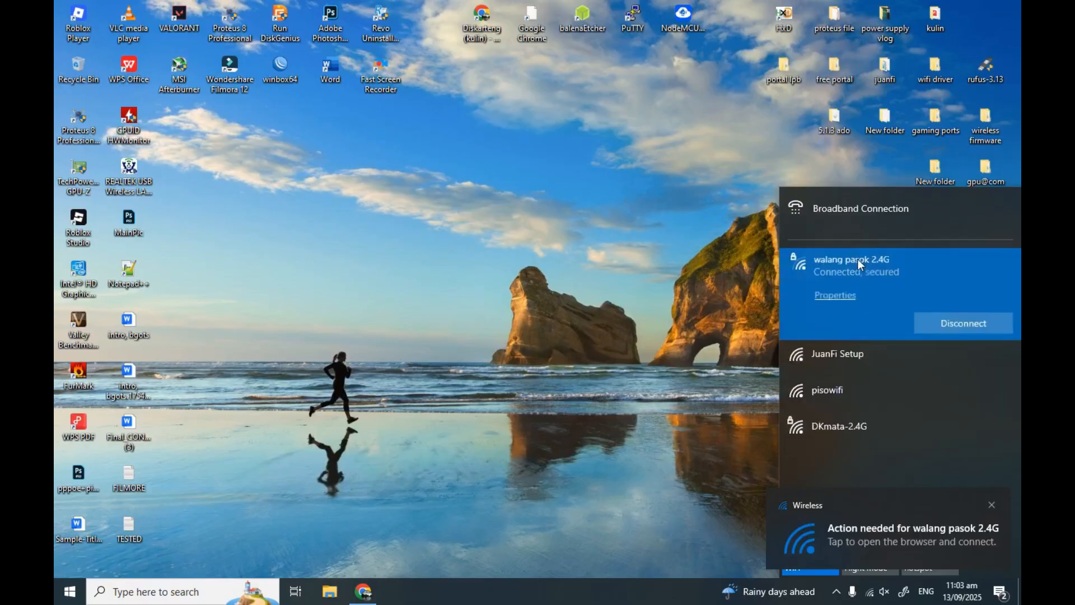
right_click(501, 286)
click(546, 327)
right_click(491, 259)
click(516, 292)
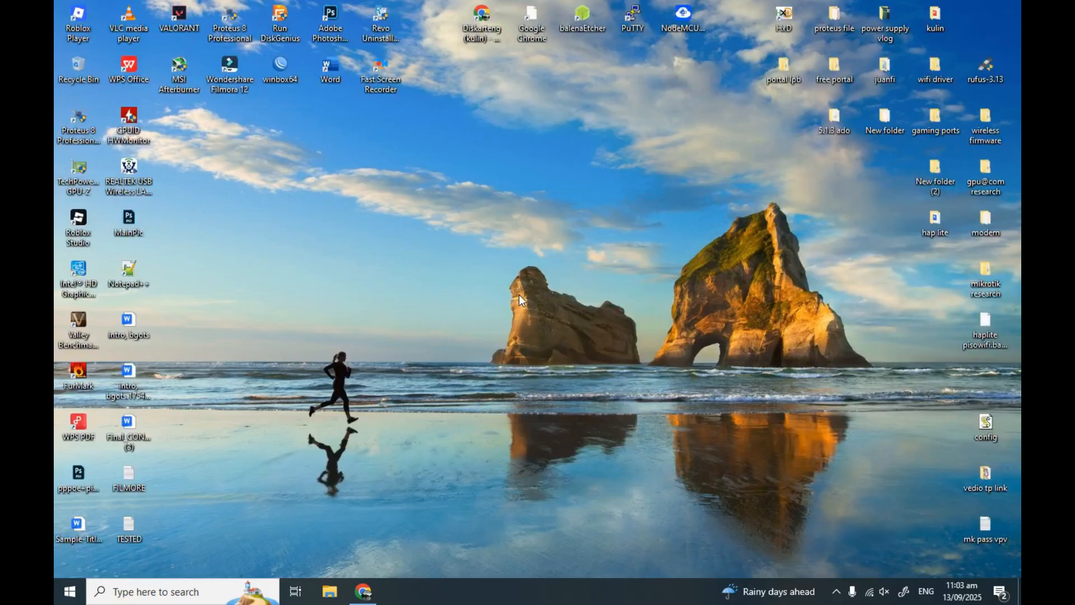
click(870, 592)
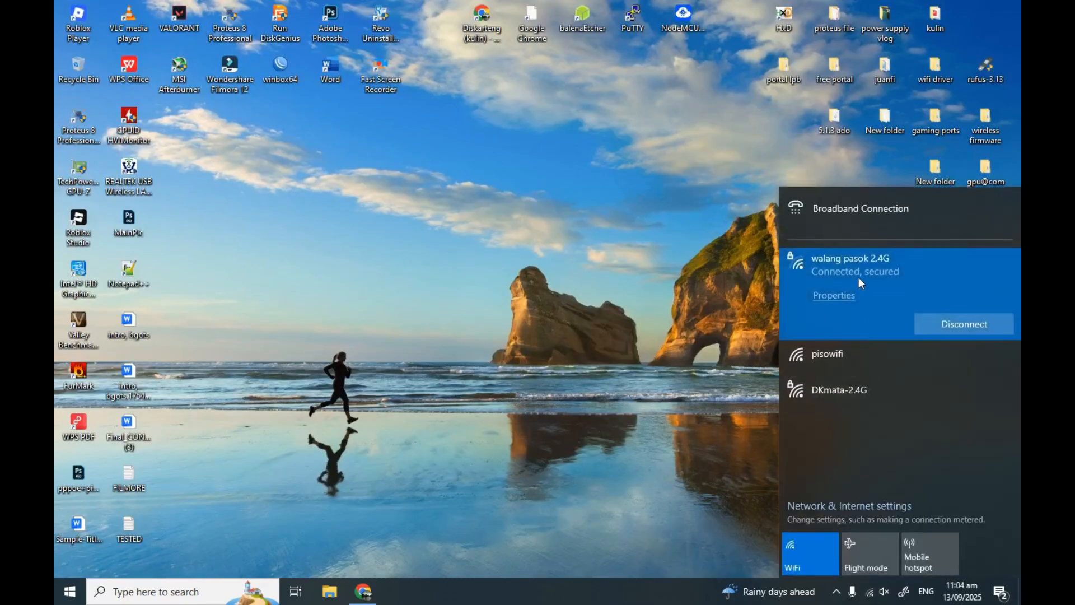
click(530, 286)
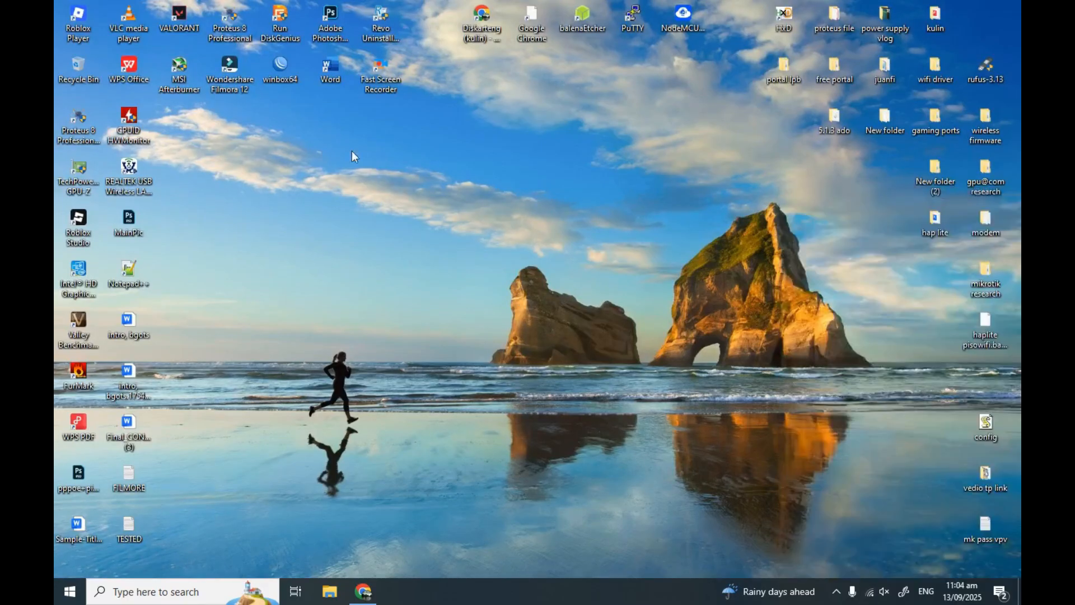
Launch WinBox and connect to the hAP lite router by its MAC address
double_click(276, 72)
click(210, 200)
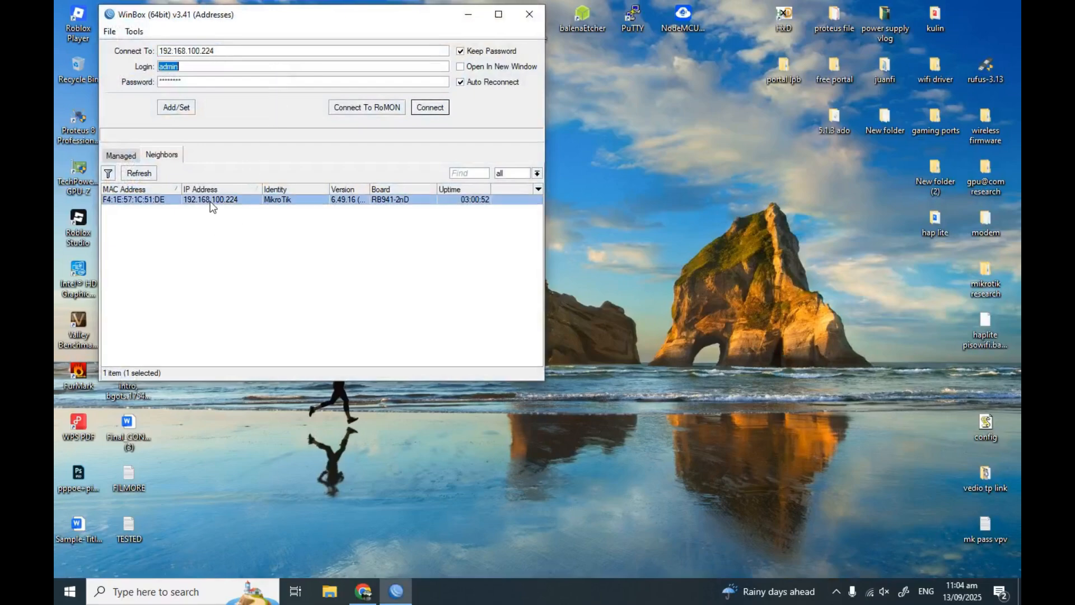
click(140, 200)
click(430, 107)
In the DHCP Server leases list, make the 10.0.0.162 lease static
click(103, 163)
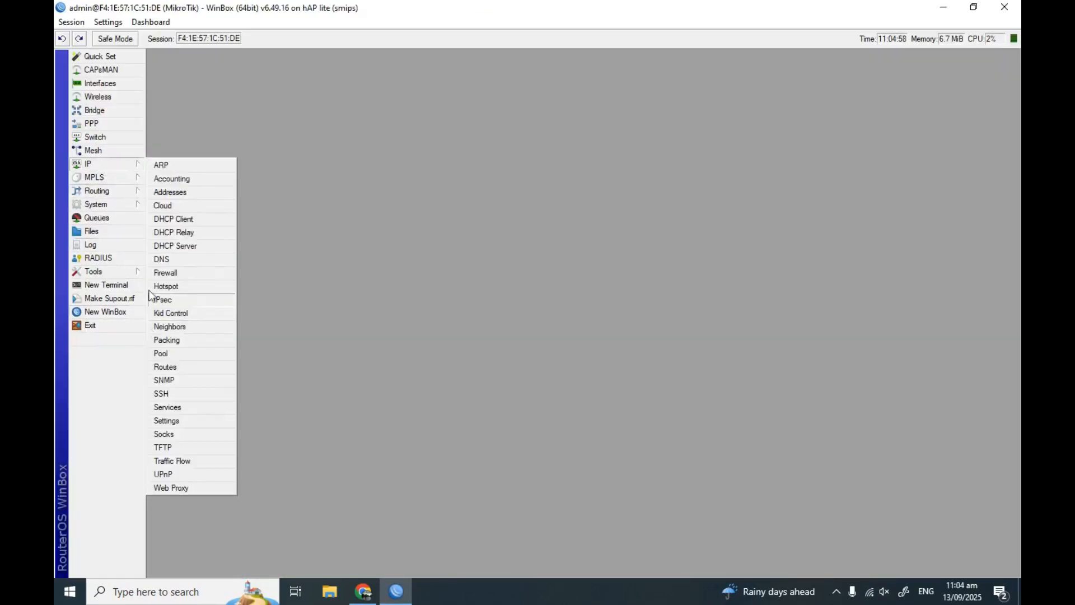
click(114, 163)
click(187, 242)
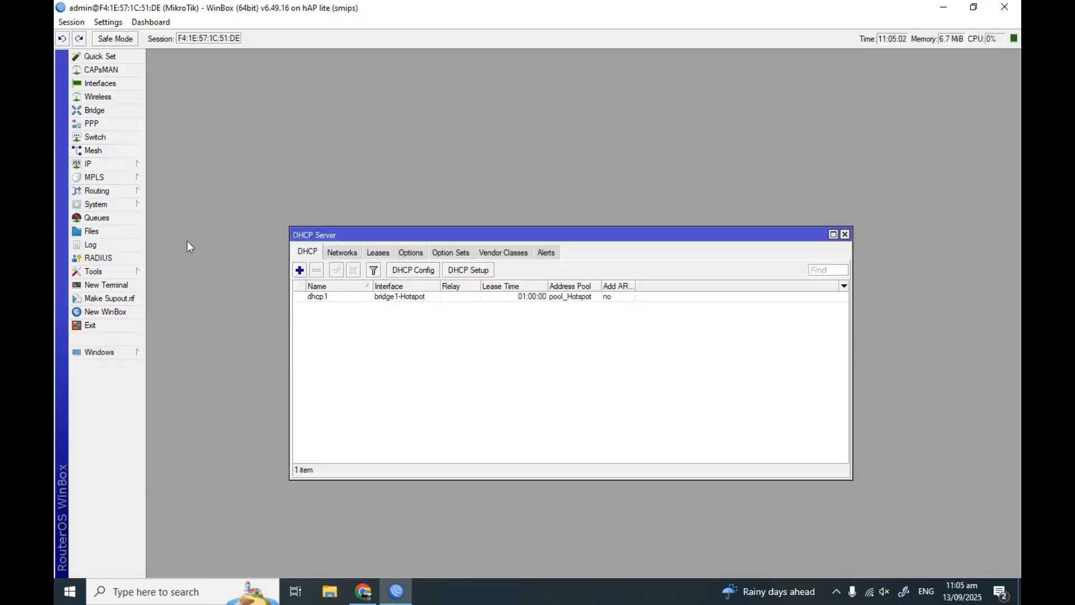
click(374, 253)
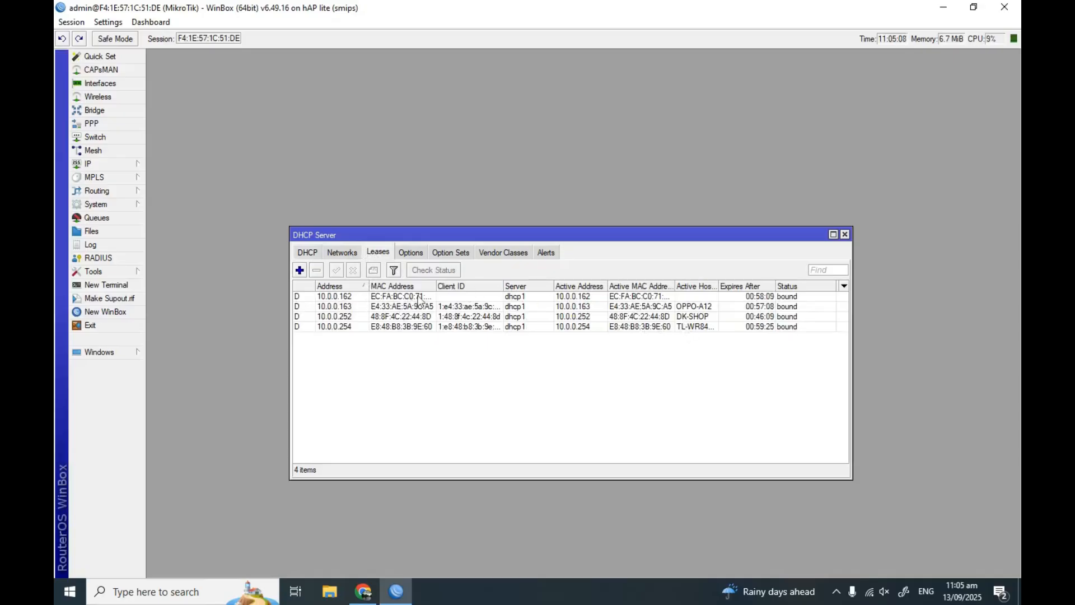
drag(437, 285, 447, 286)
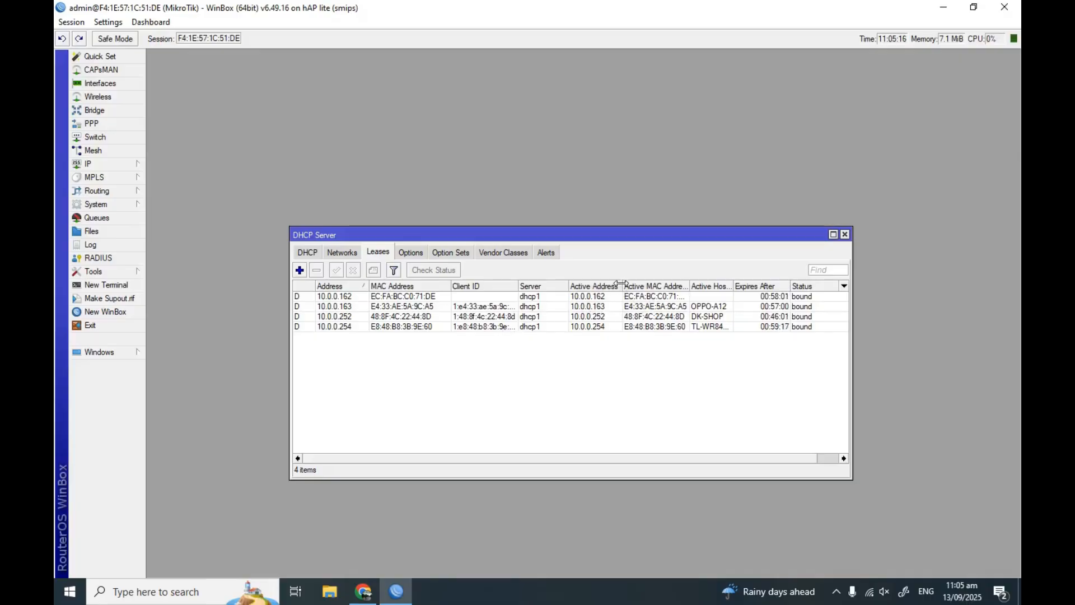
drag(620, 287, 634, 287)
click(651, 301)
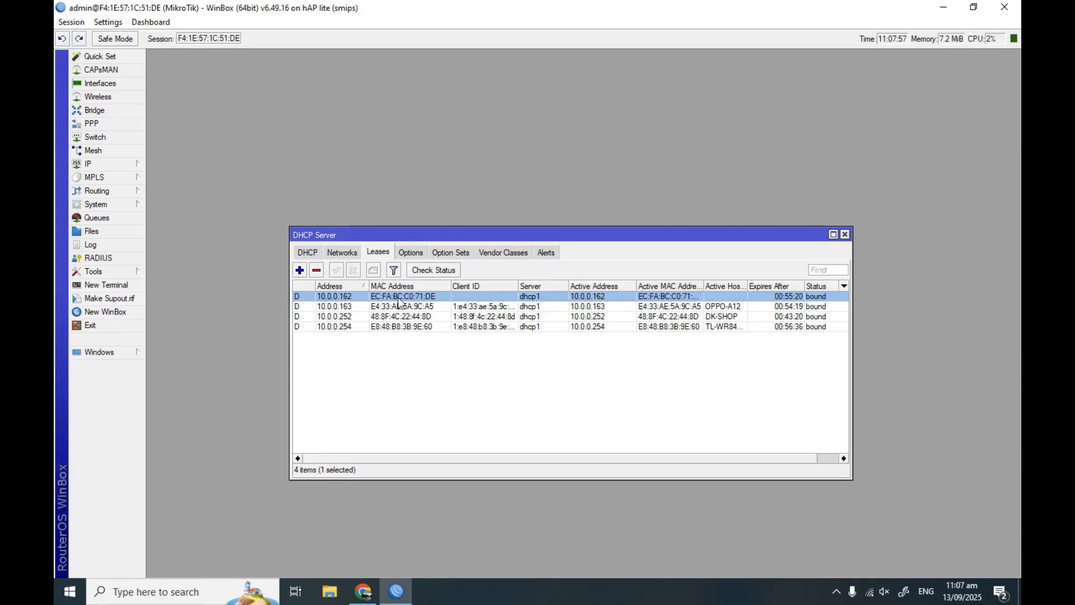
right_click(399, 297)
click(459, 467)
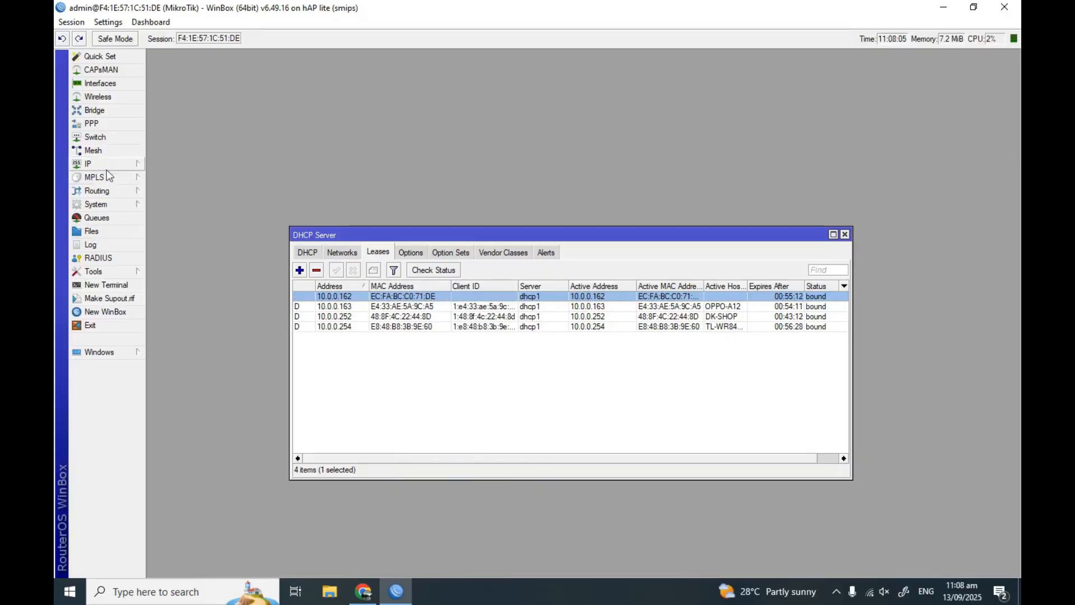
Close DHCP Server and select host EC:FA:BC:C0:71:DE in the Hotspot Hosts list
click(844, 234)
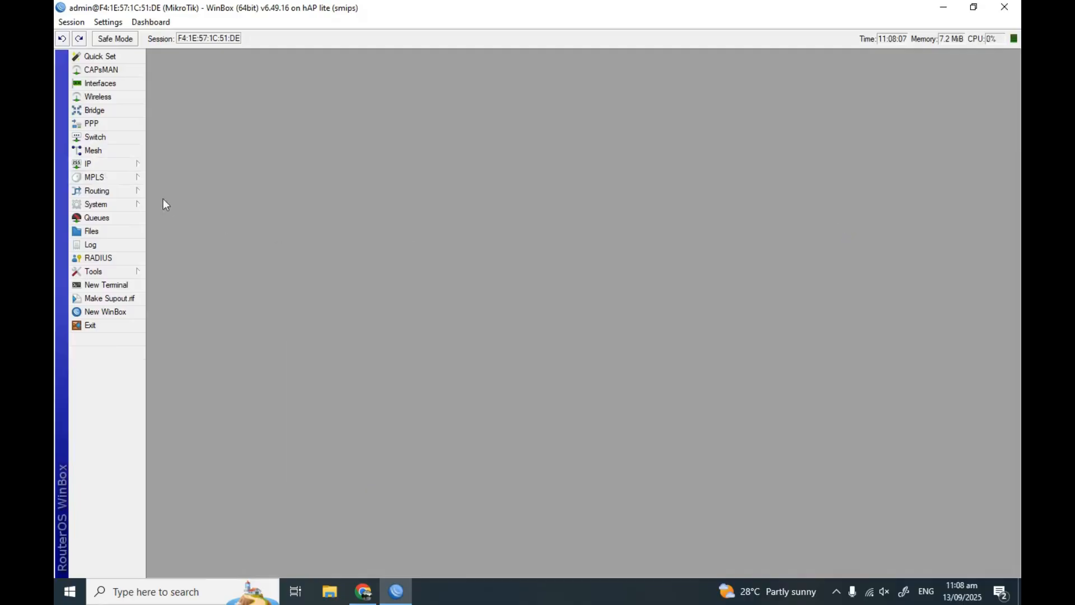
click(104, 164)
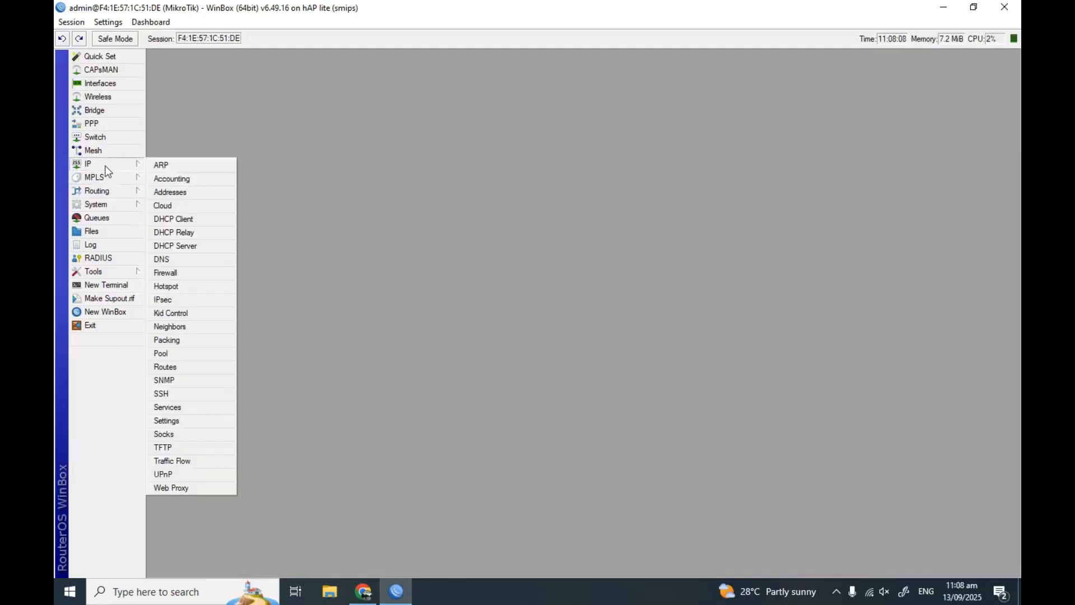
click(190, 285)
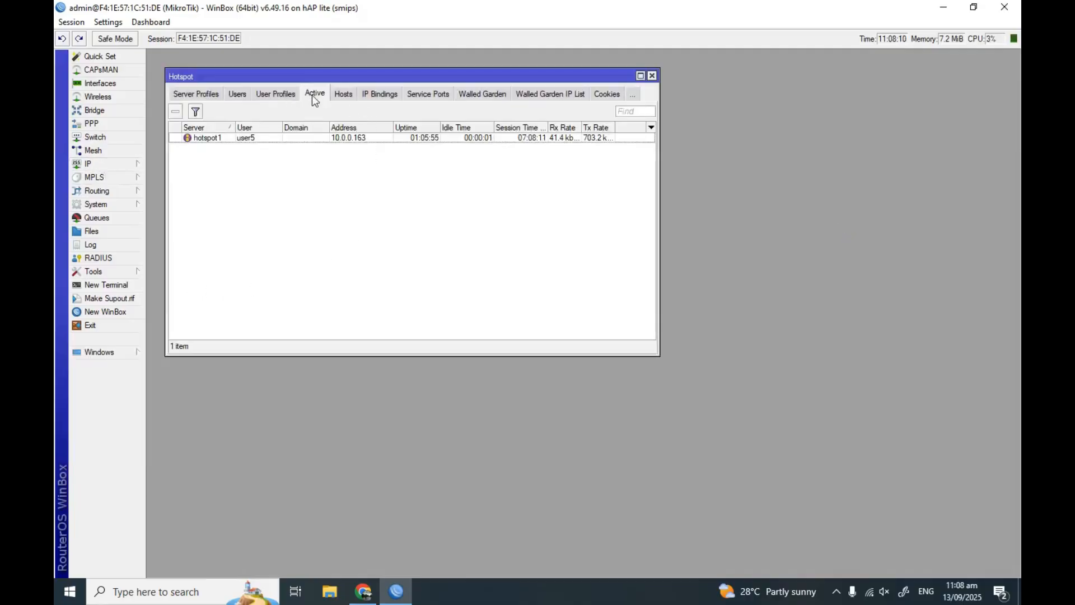
click(343, 95)
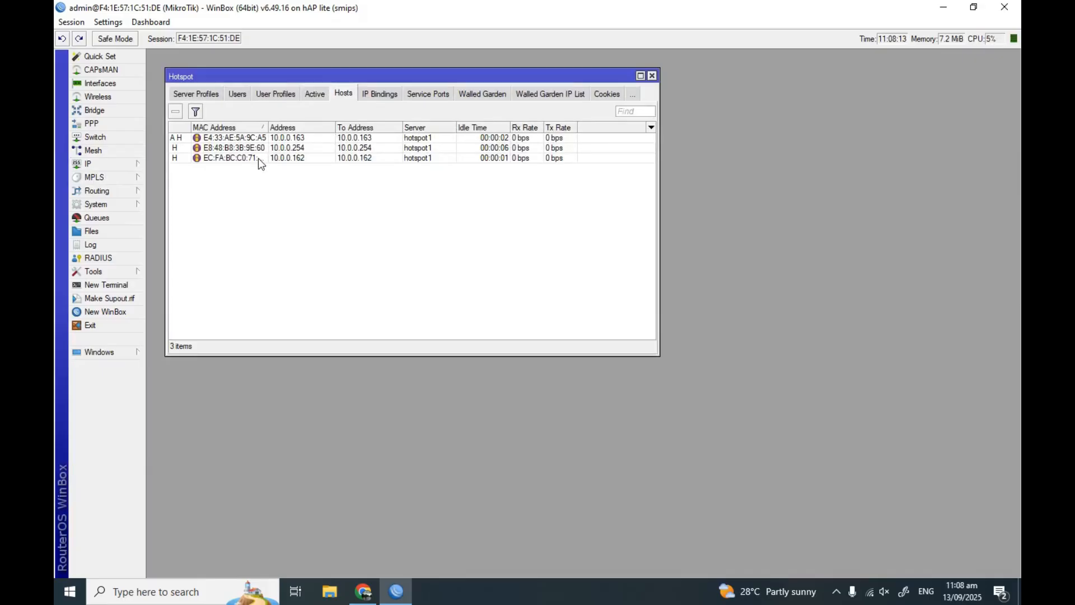
drag(268, 128, 286, 128)
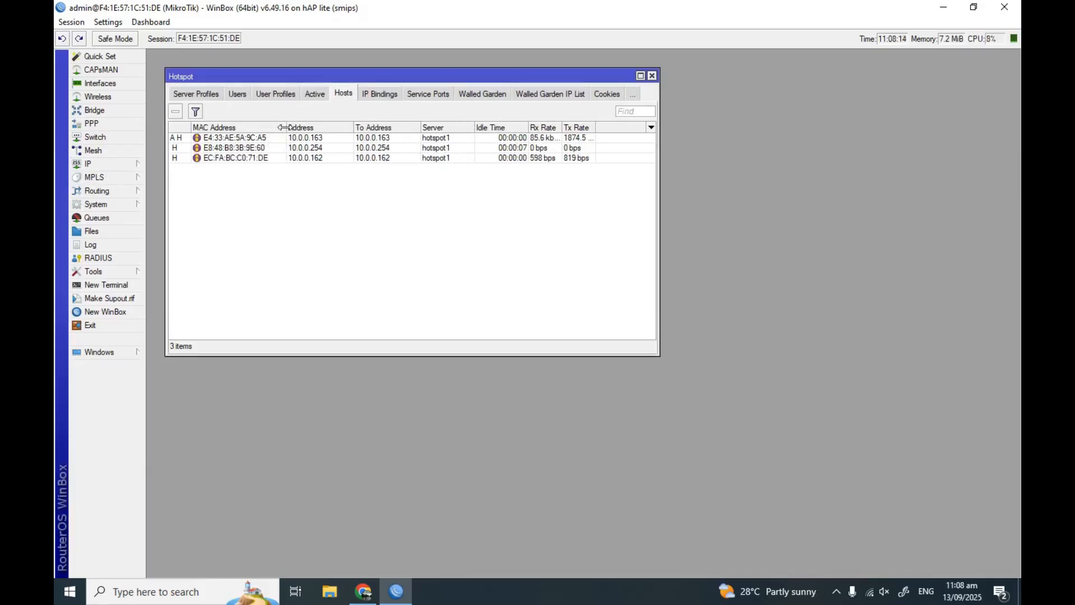
click(260, 159)
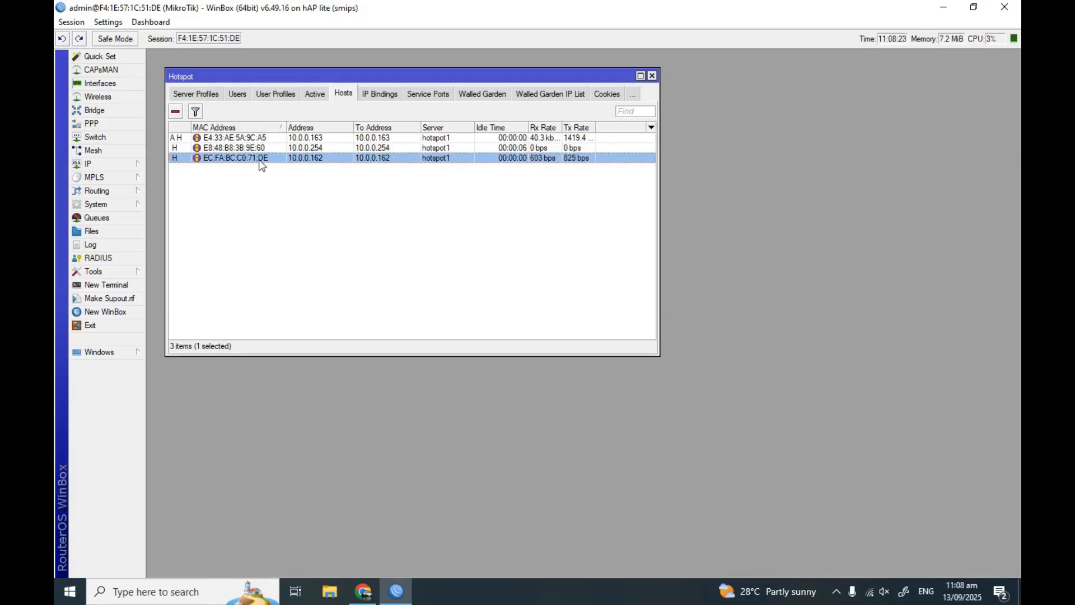
Make a bypassed IP binding for that host, then show the Walled Garden IP List
right_click(260, 161)
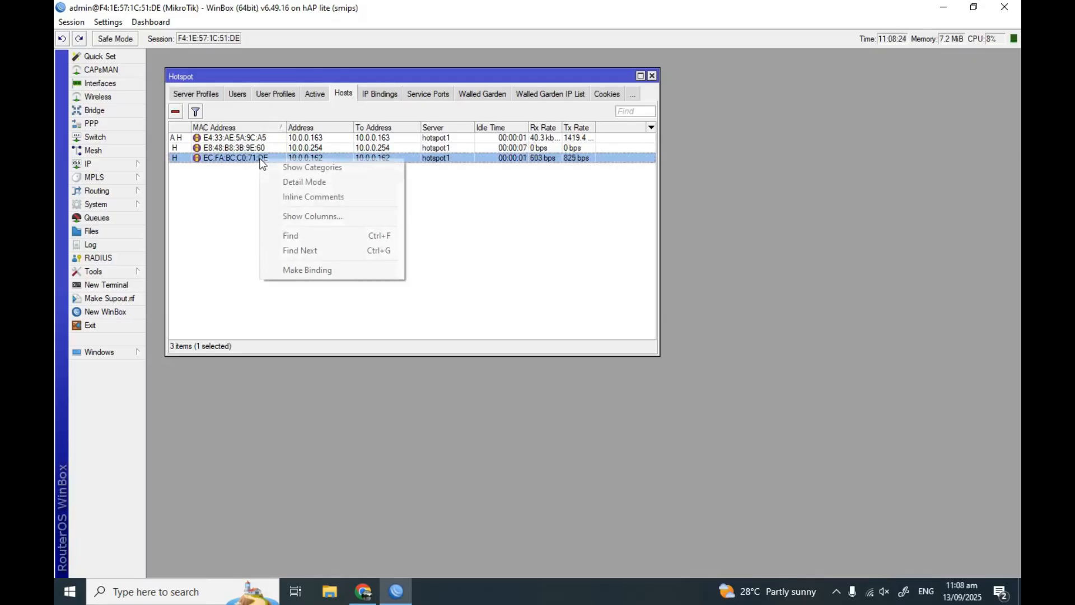
click(312, 273)
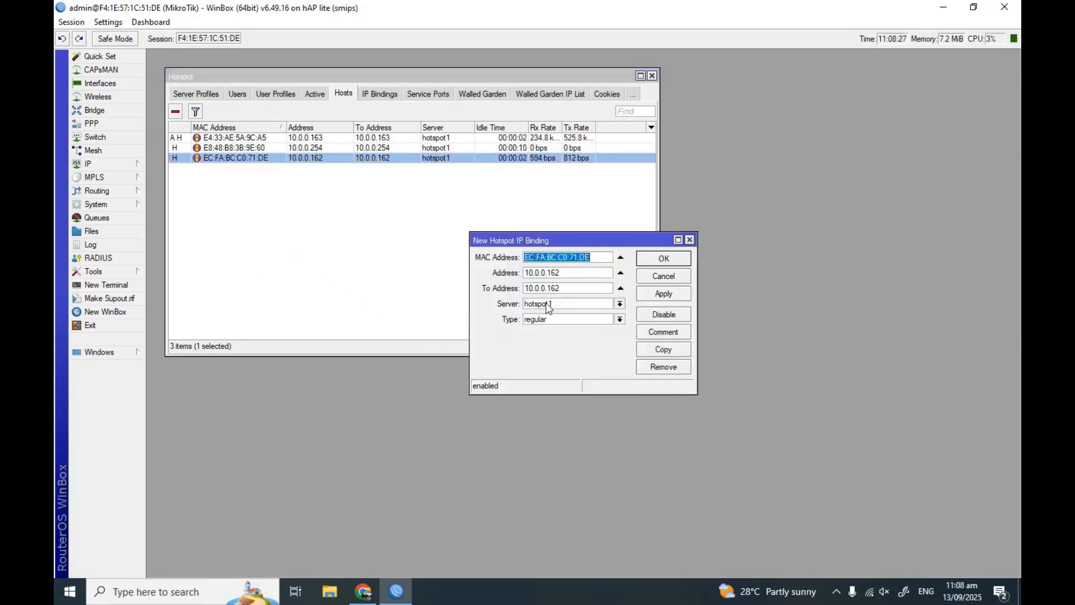
click(620, 320)
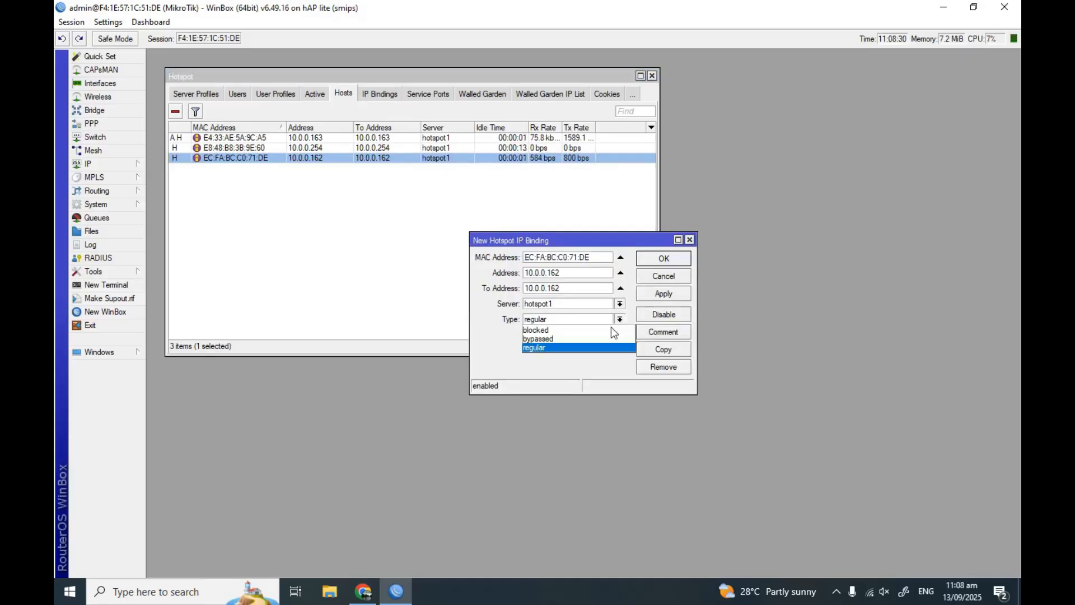
click(571, 339)
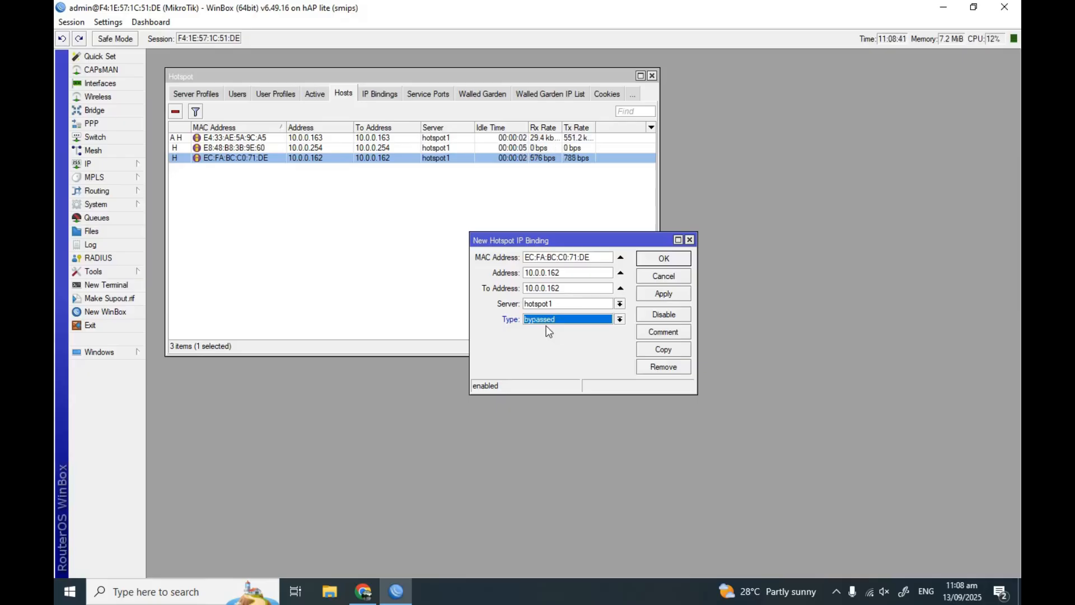
click(664, 293)
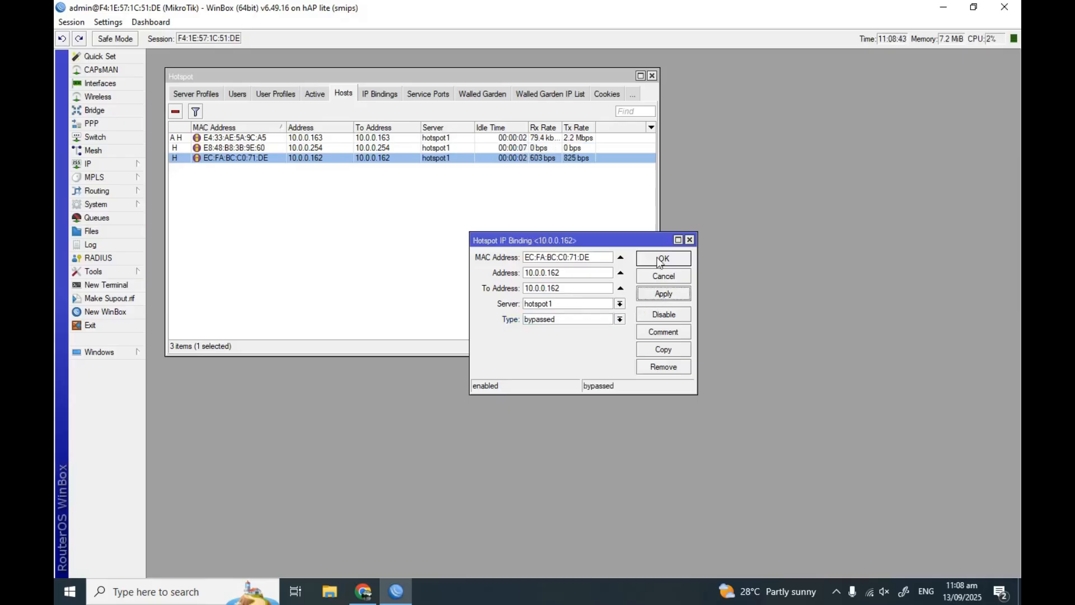
click(661, 259)
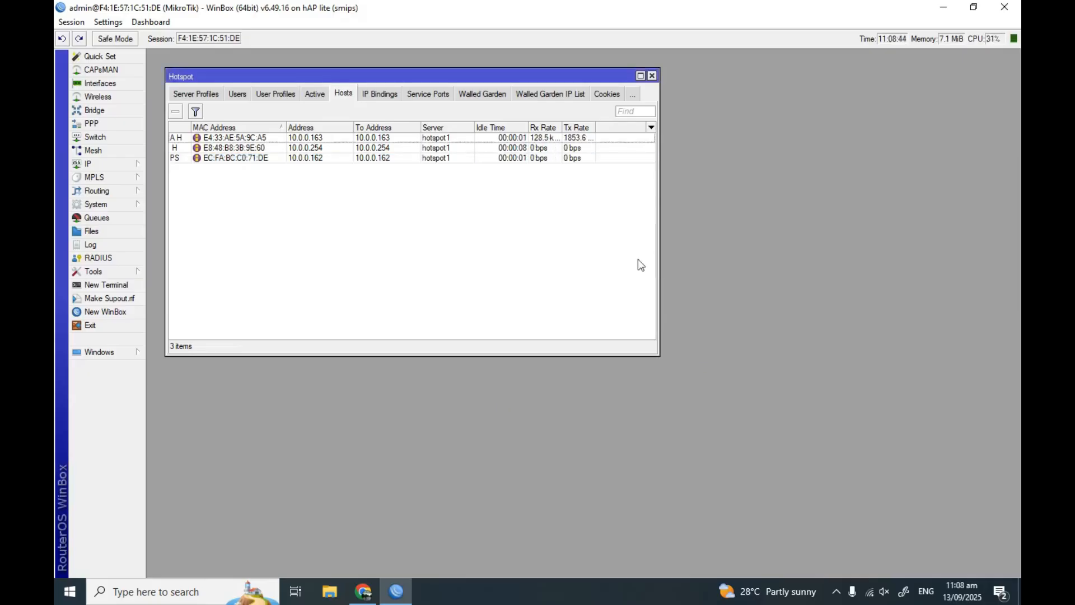
click(258, 159)
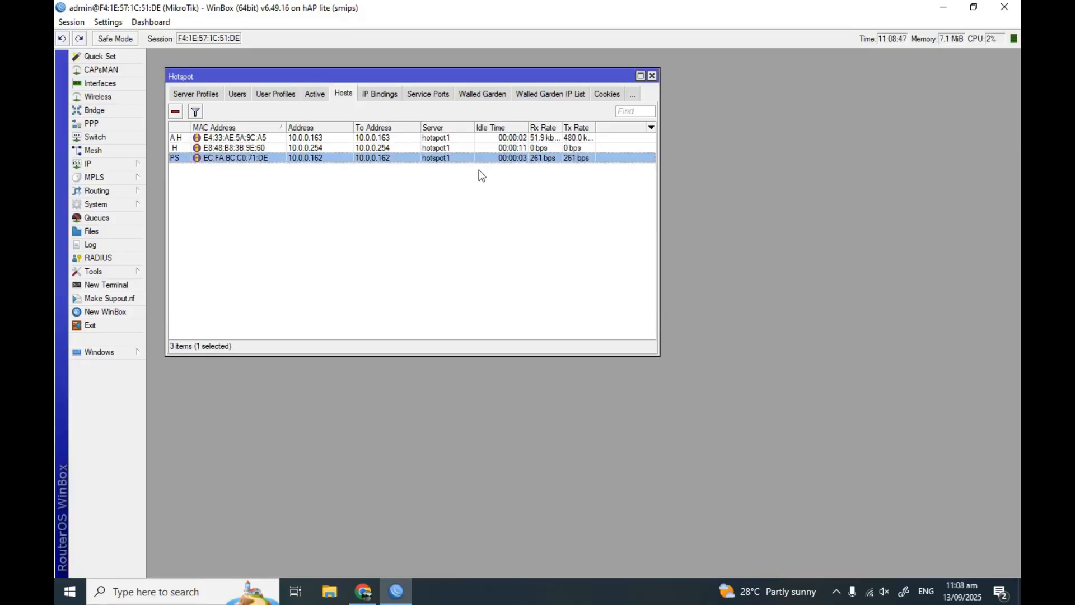
click(564, 94)
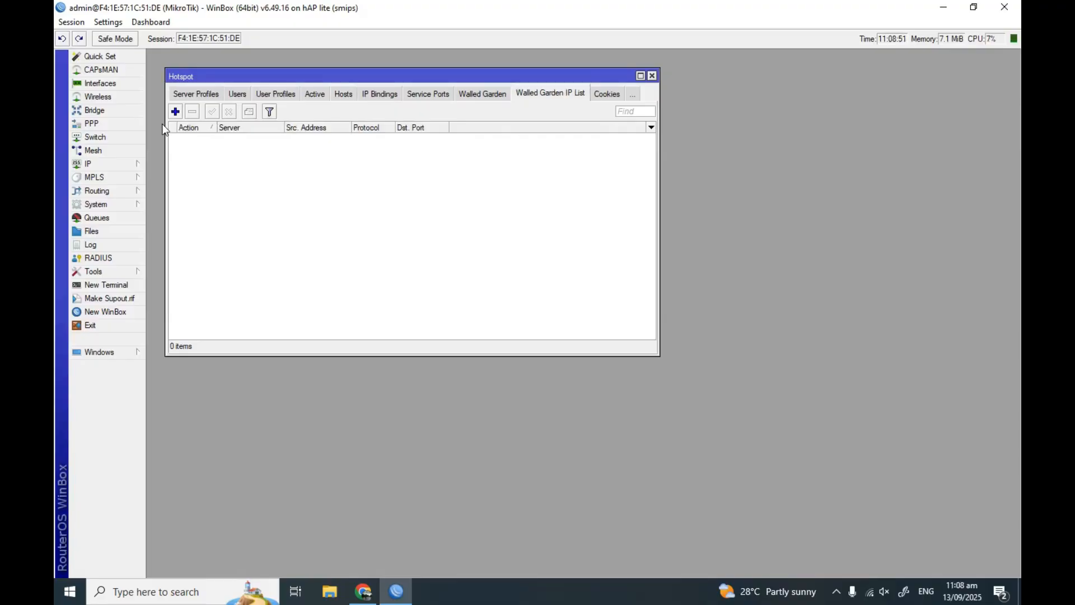
Add a walled garden IP entry with destination address 10.0.0.162
click(176, 111)
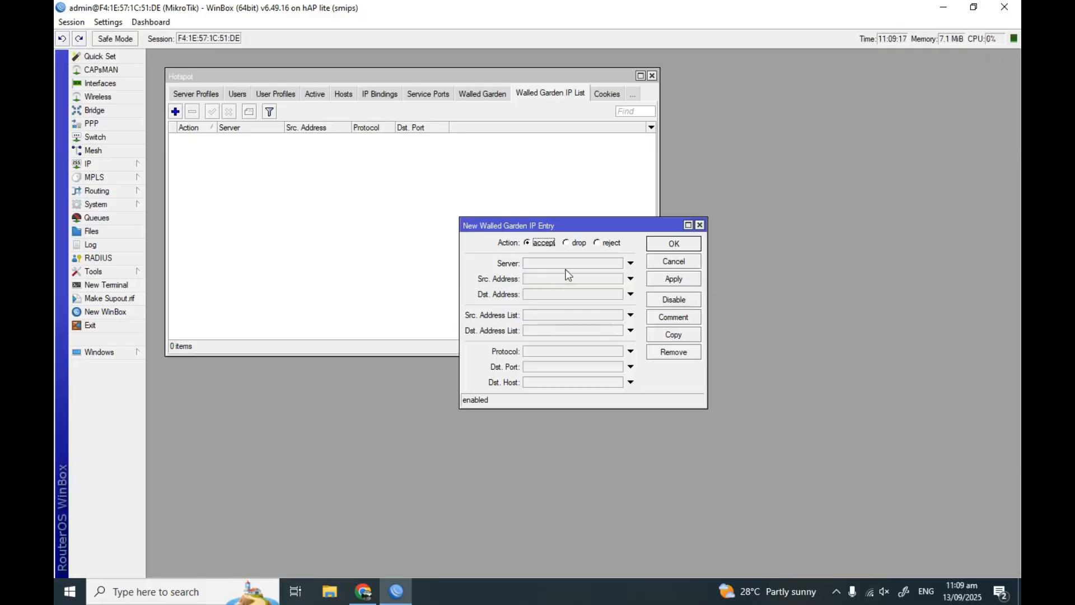
click(529, 294)
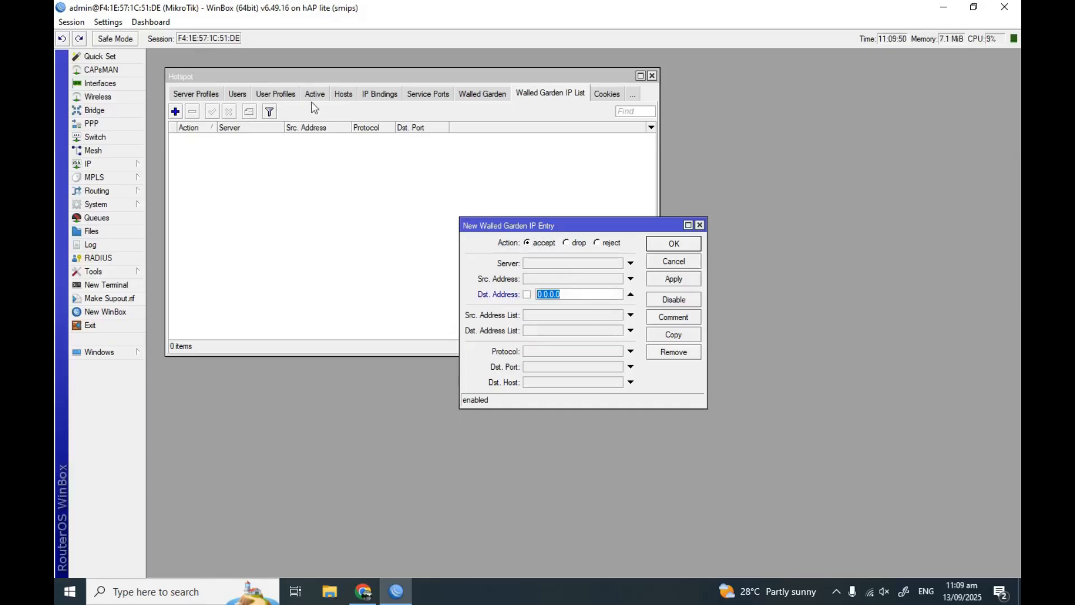
click(343, 94)
click(337, 159)
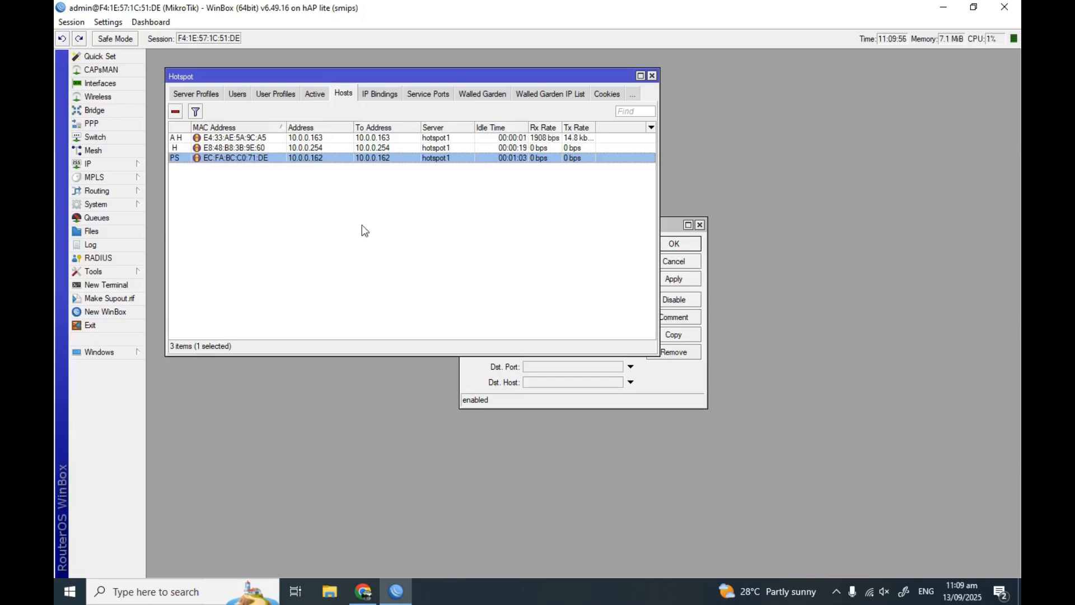
click(670, 230)
click(570, 291)
text(10.0.0)
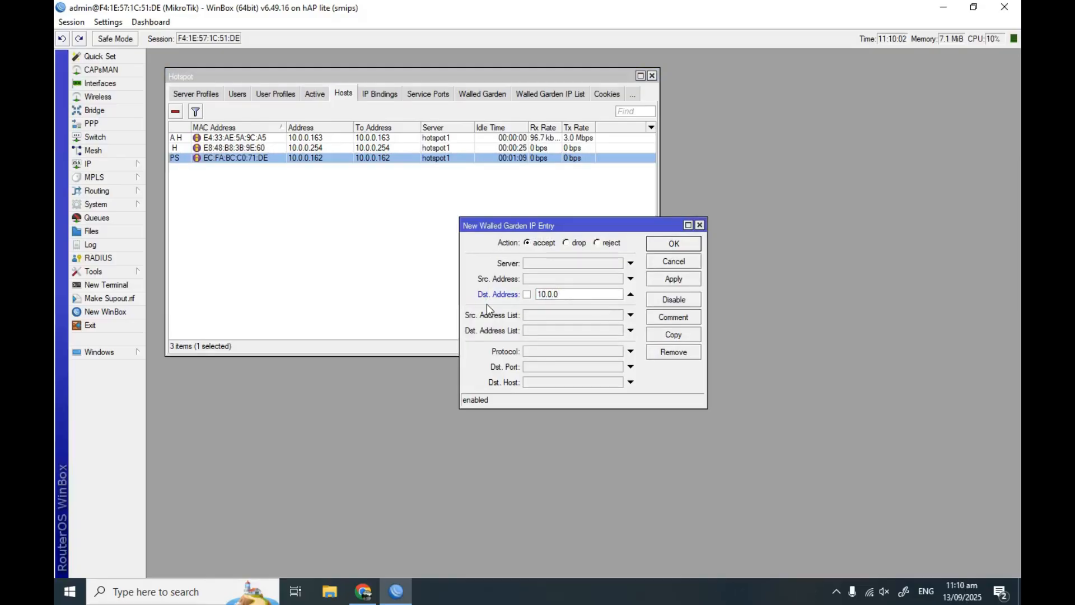
text(.162)
click(666, 286)
click(673, 247)
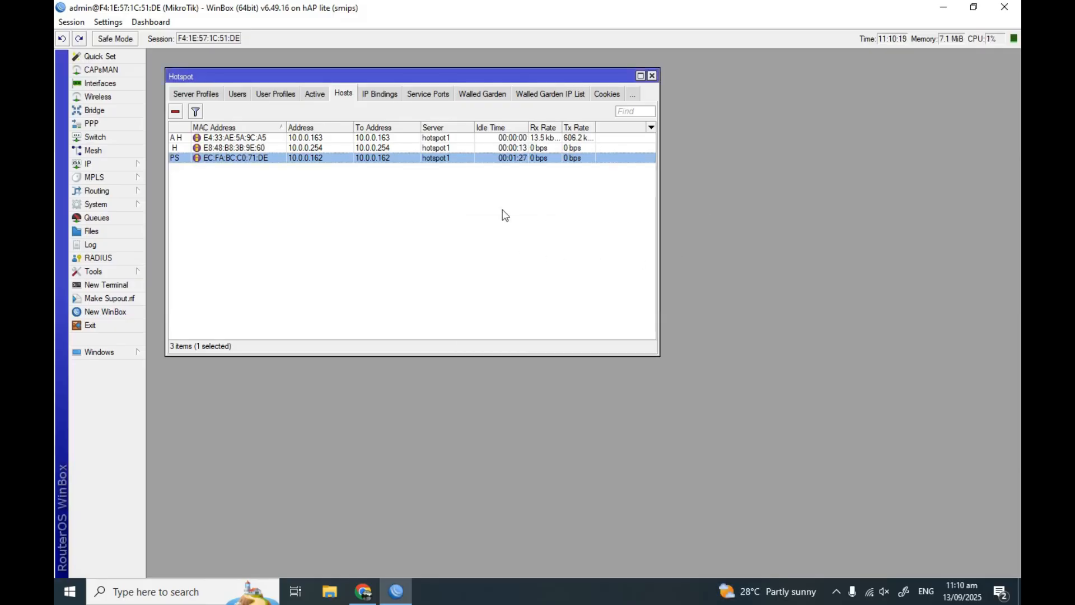
Open the 10.0.0.162 accept entry in the walled garden list to verify it
click(537, 96)
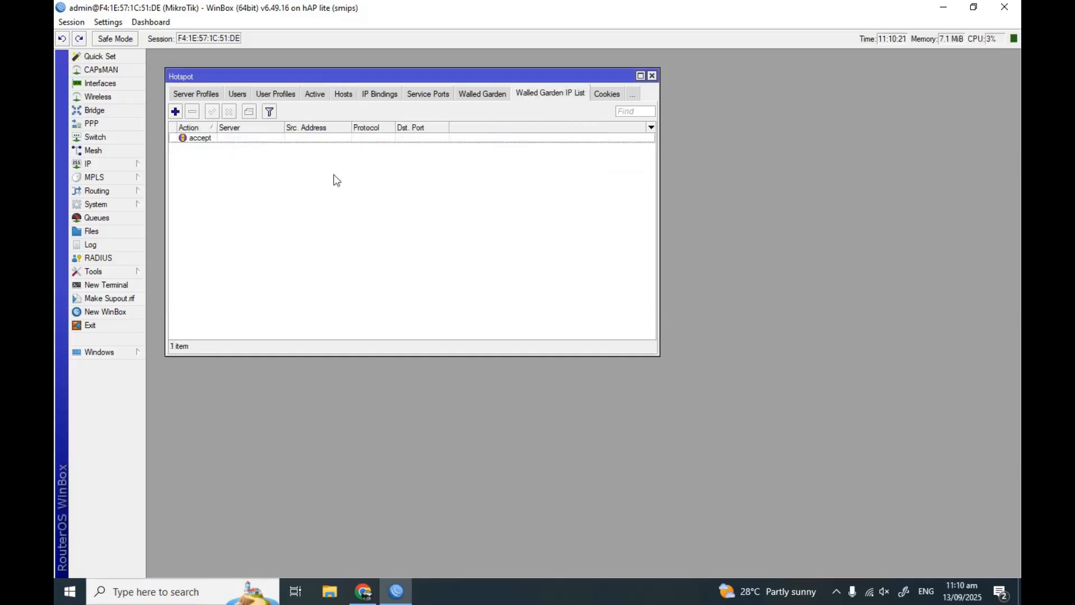
double_click(221, 139)
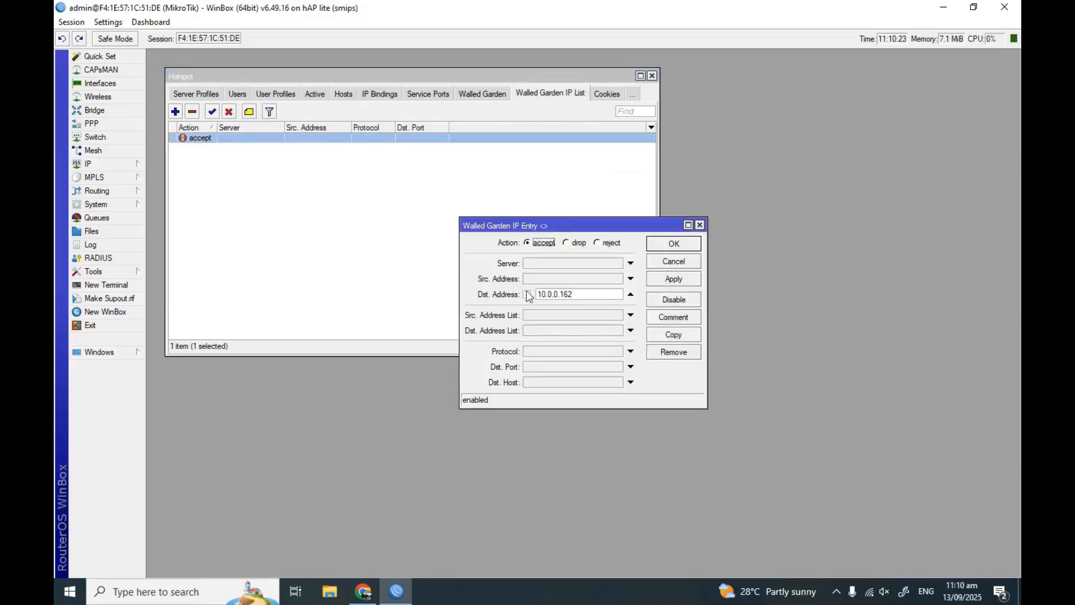
click(700, 225)
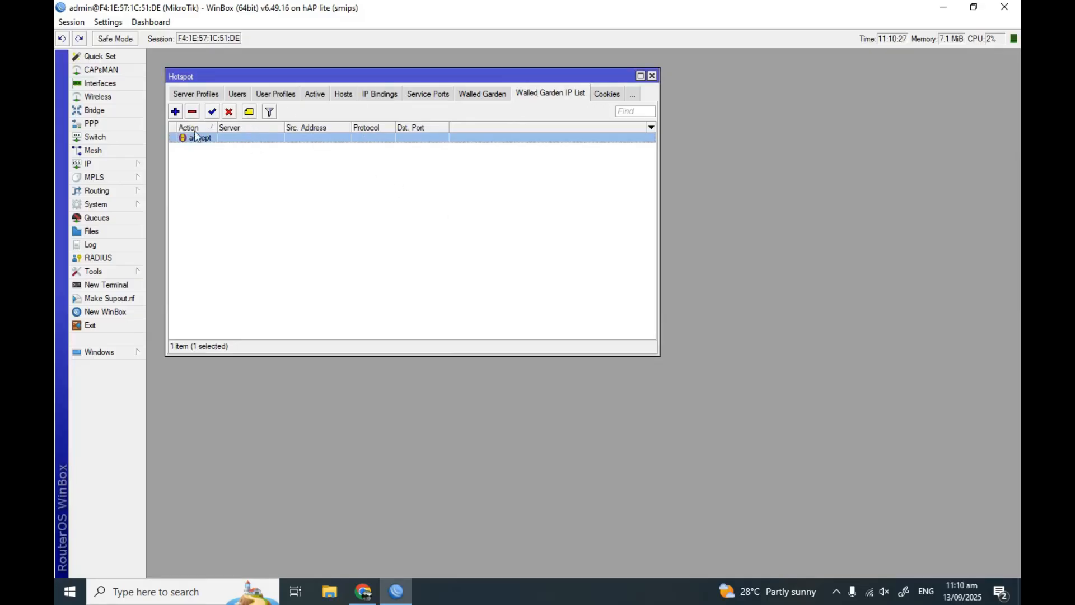
Start a new firewall filter rule with chain input and source address 10.0.0.162
mouse_move(110, 164)
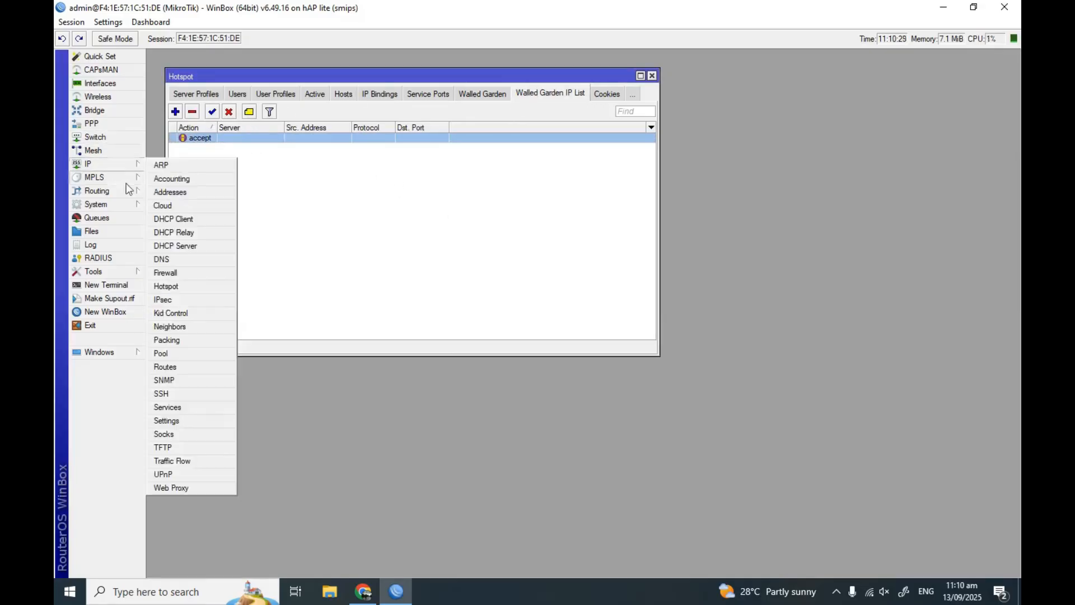
click(192, 273)
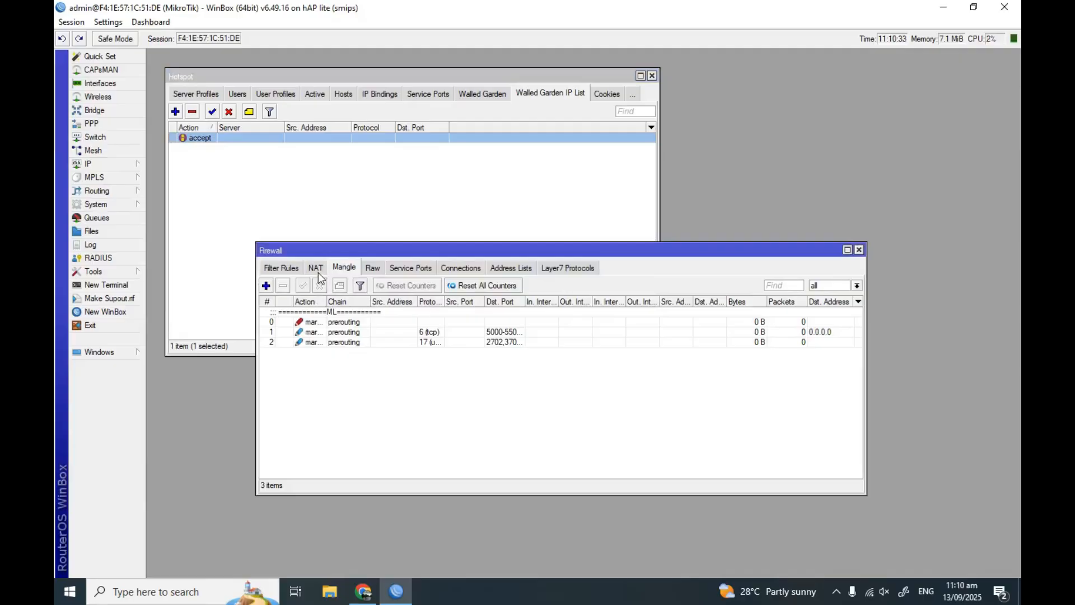
click(283, 267)
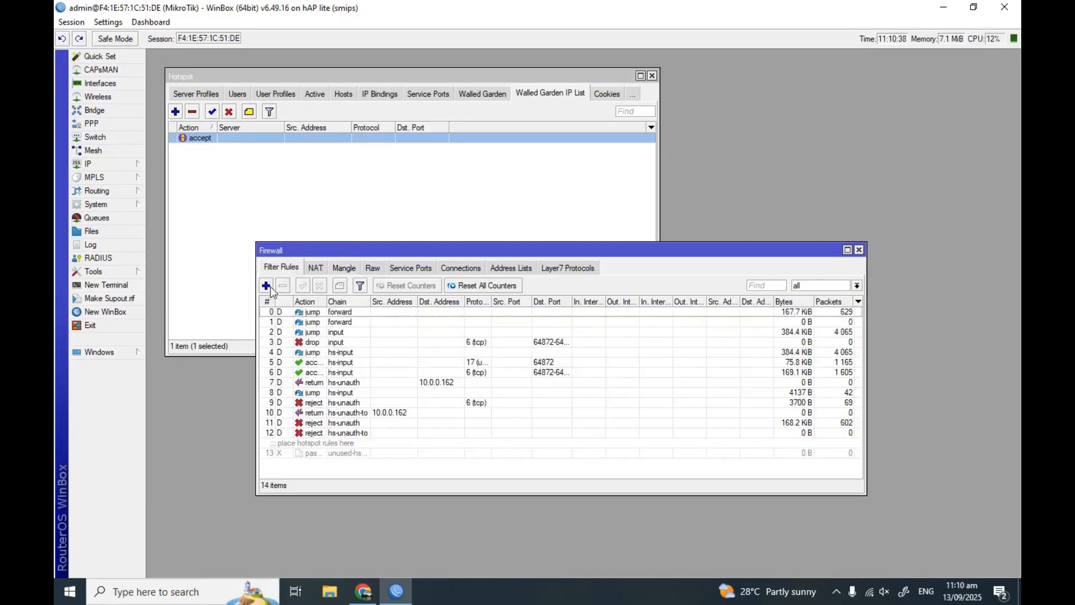
click(266, 285)
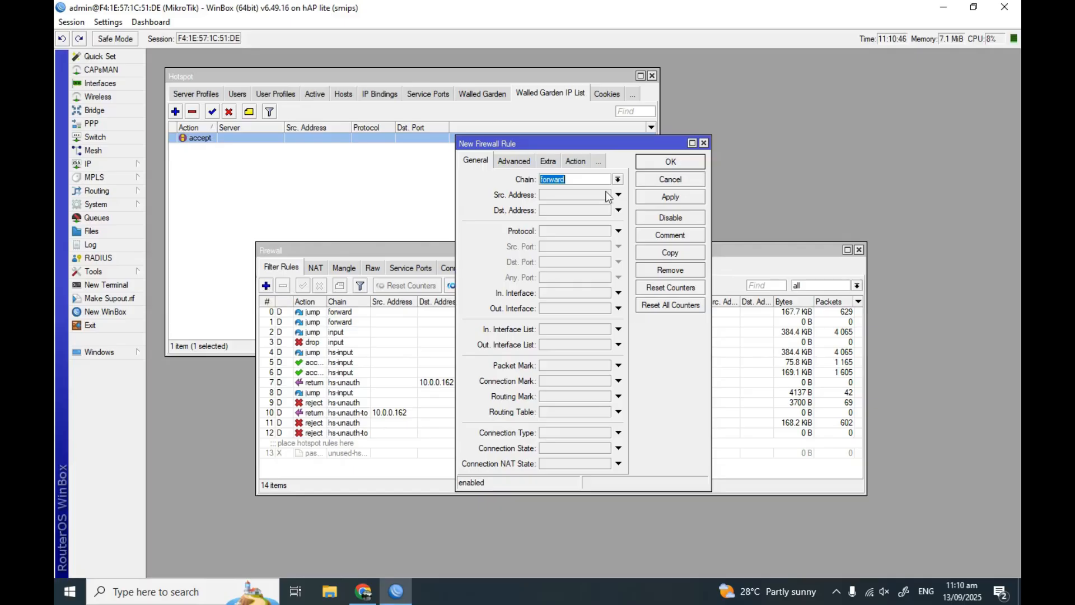
click(618, 180)
click(565, 196)
click(618, 194)
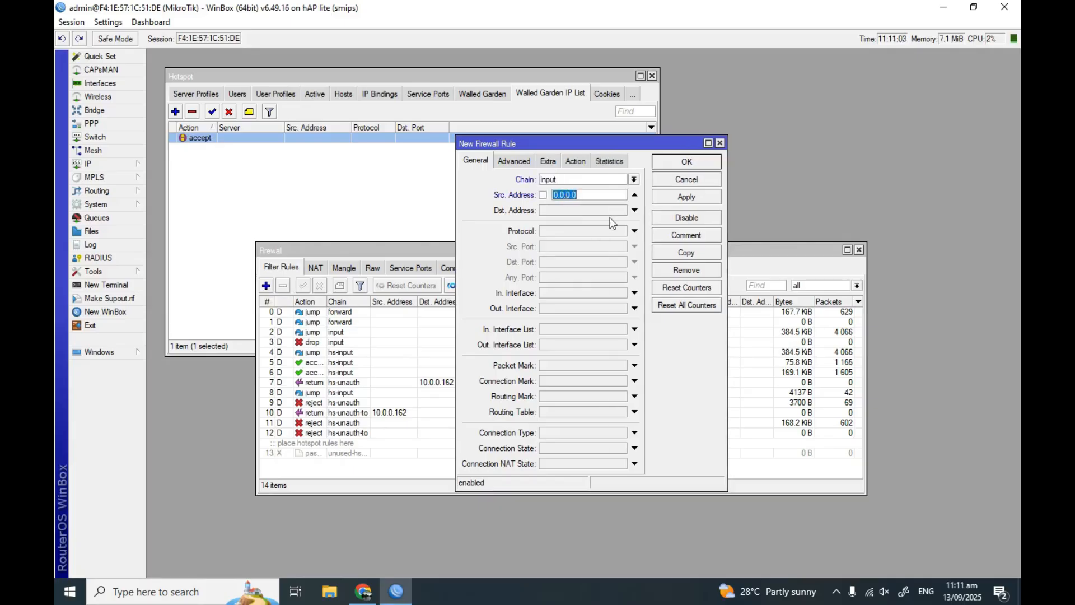
text(10.0)
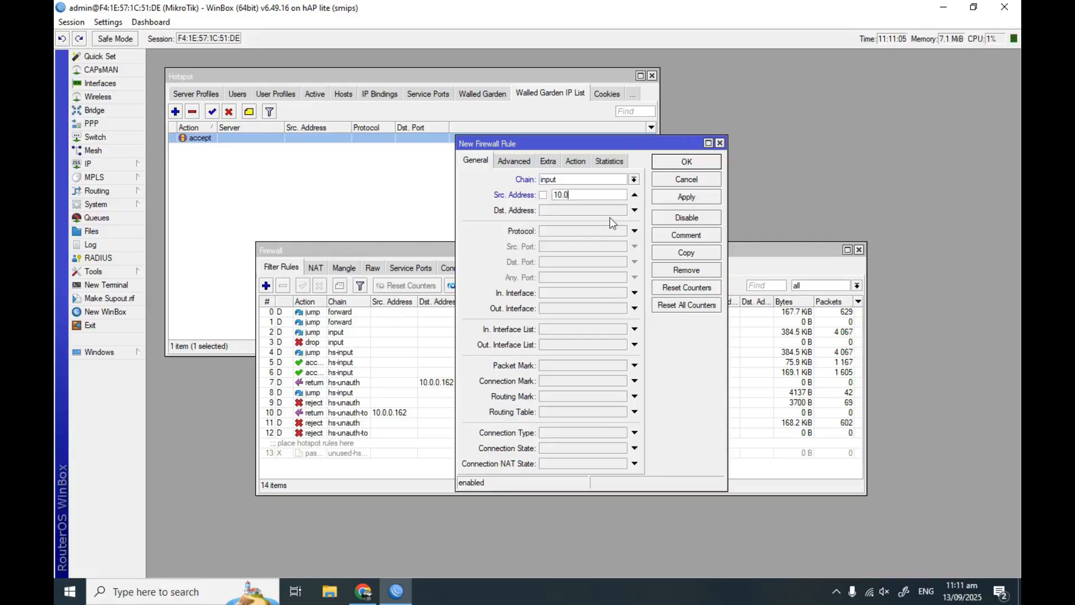
text(.0.162)
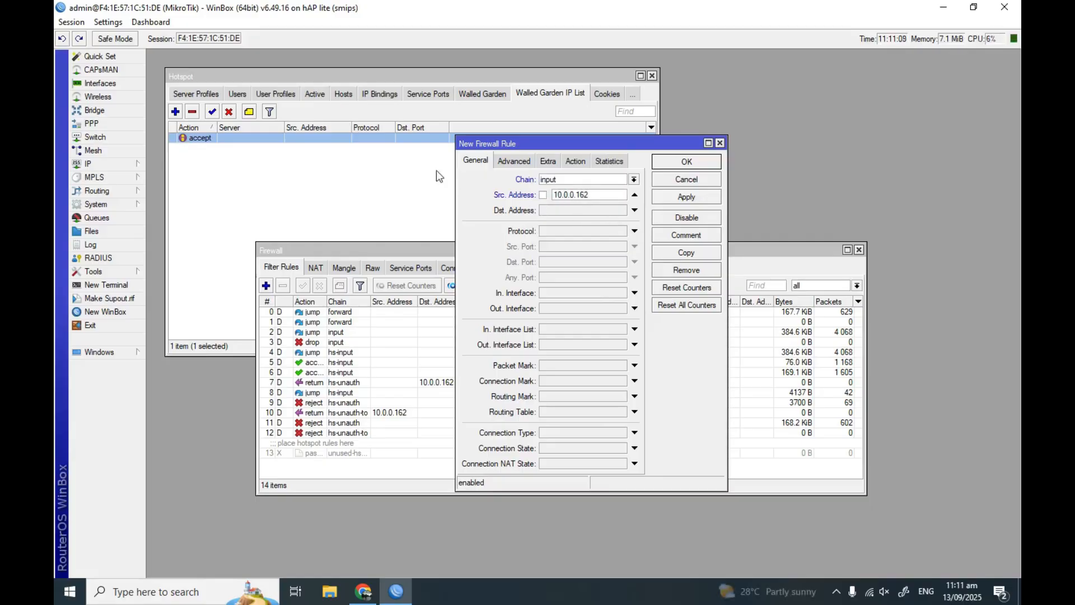
double_click(307, 139)
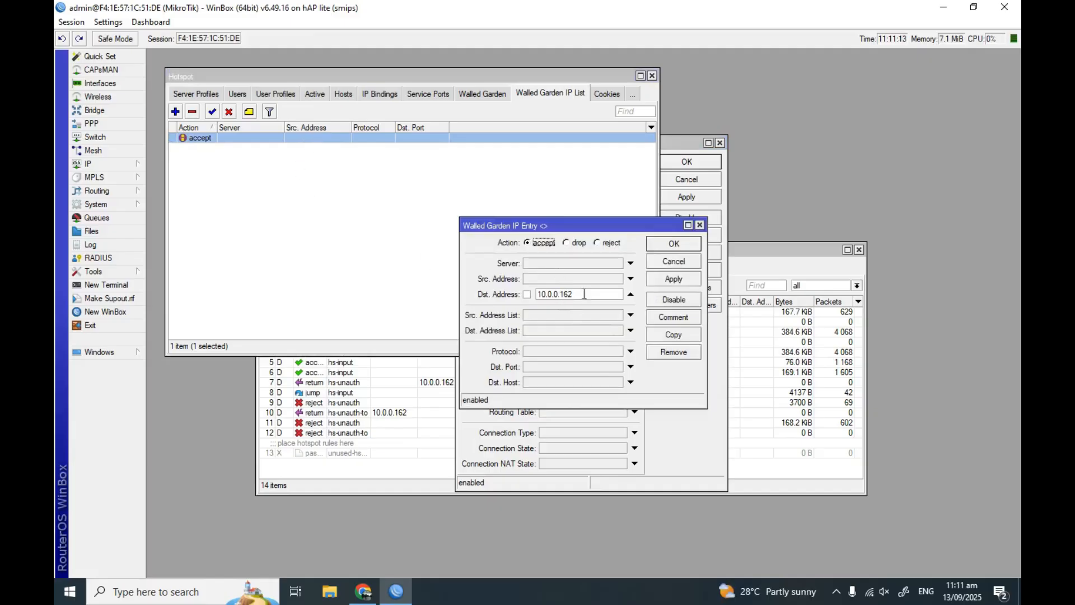
click(678, 243)
click(675, 347)
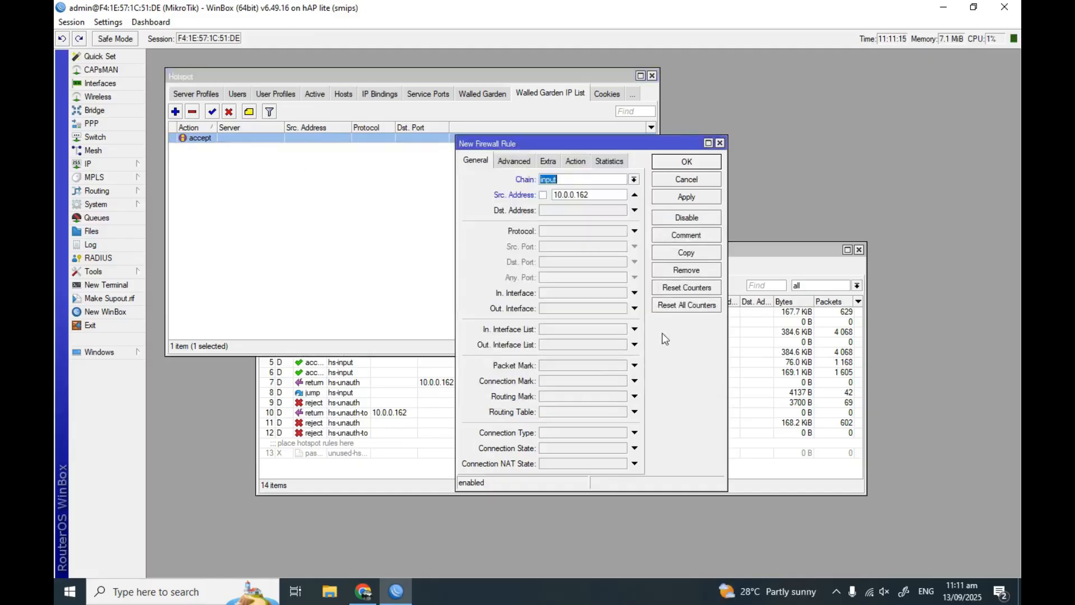
Set the rule to accept, comment it 'nodemcu ip', and move it to the top
click(577, 164)
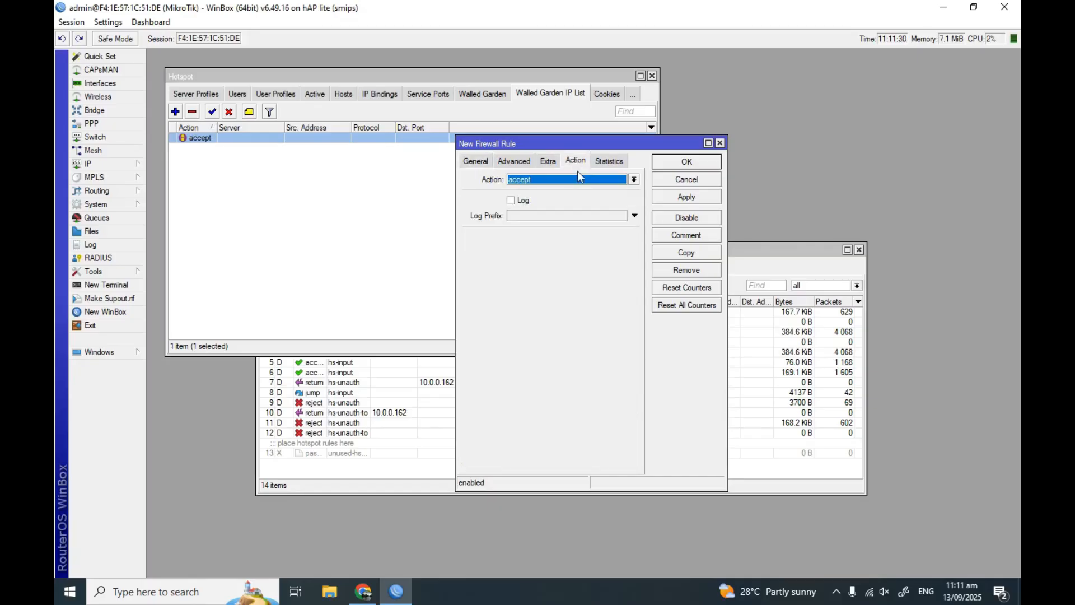
click(692, 239)
text(no)
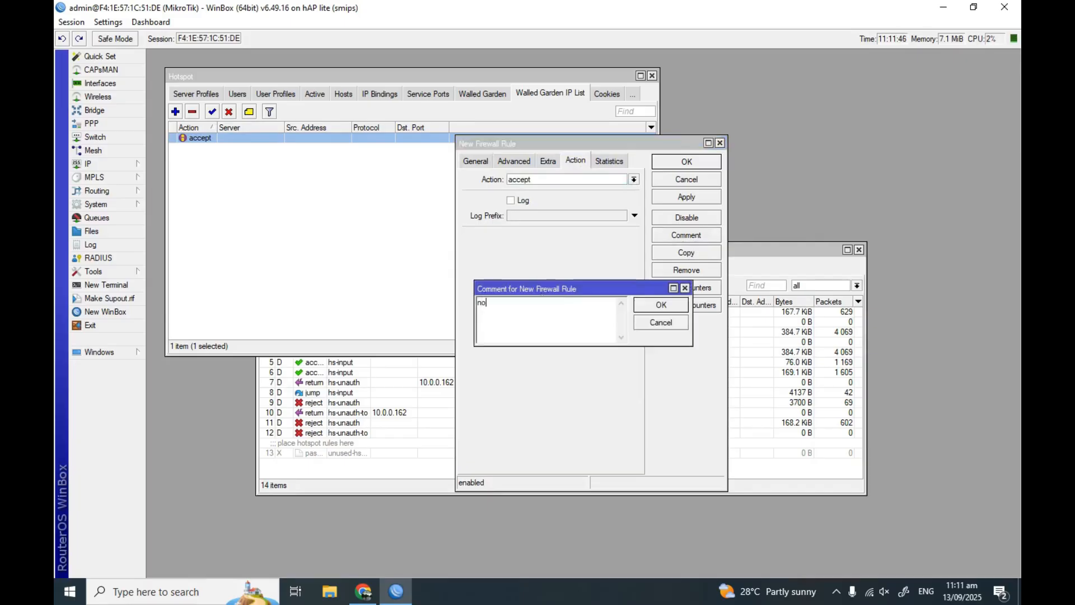
text(demcu ip)
click(662, 309)
click(680, 197)
click(684, 166)
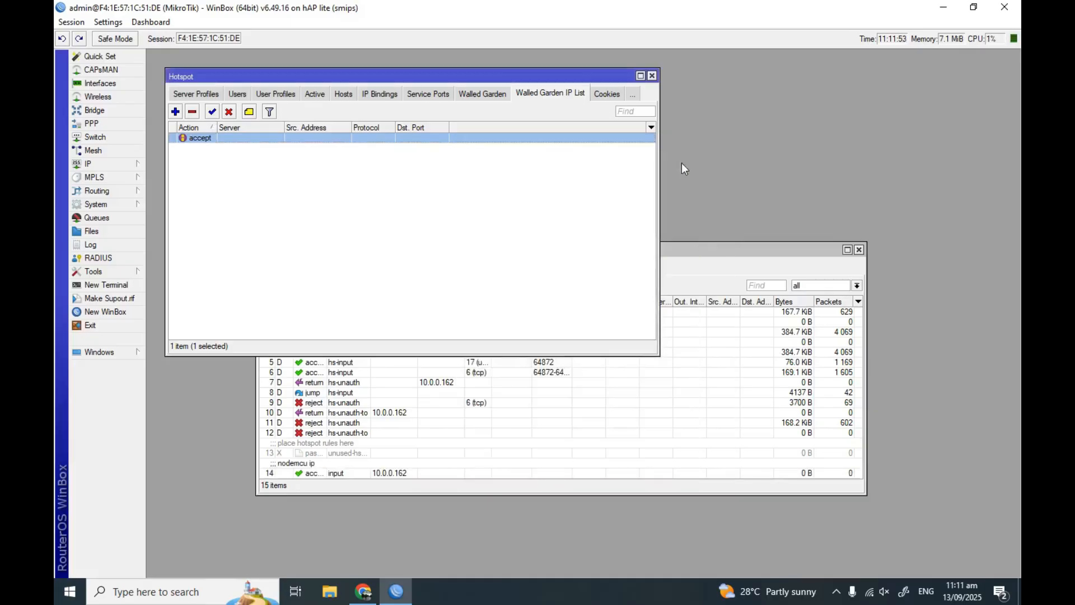
click(642, 432)
drag(322, 473, 305, 309)
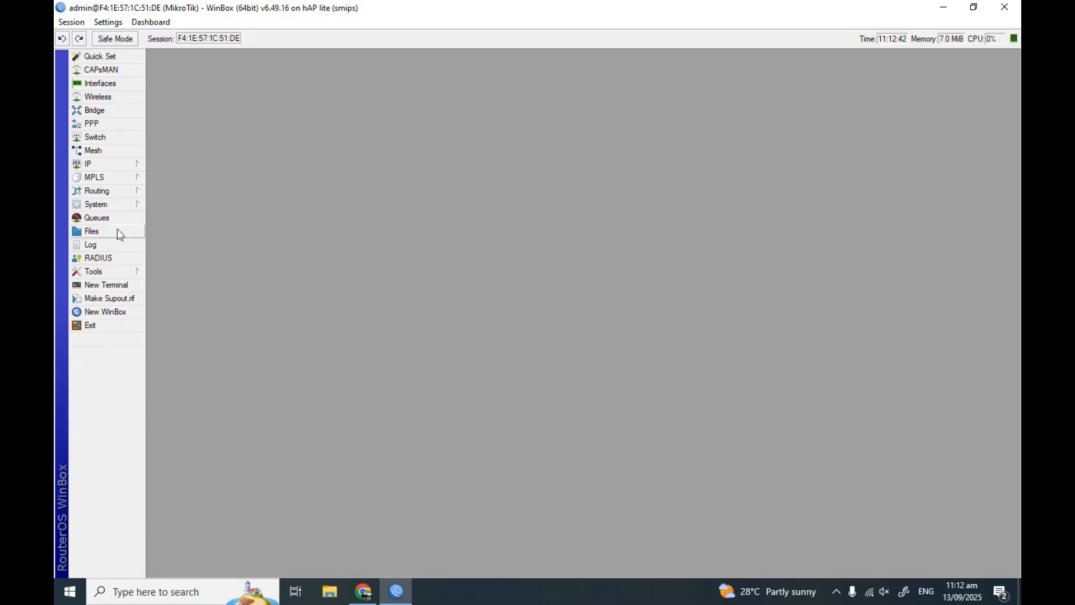
Add a new router user named pesonet in the full group
click(110, 203)
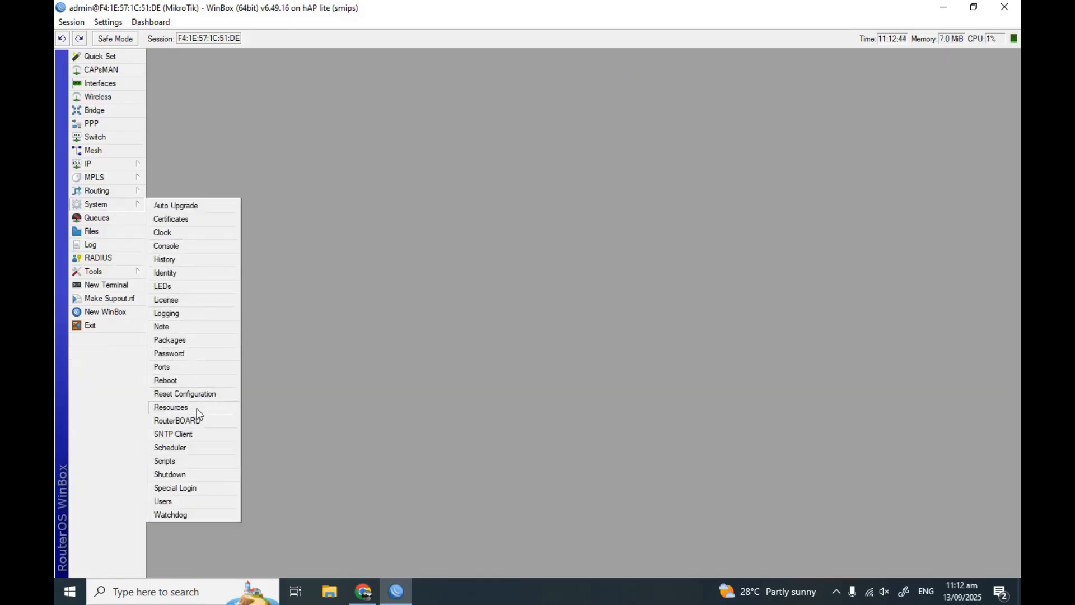
click(195, 501)
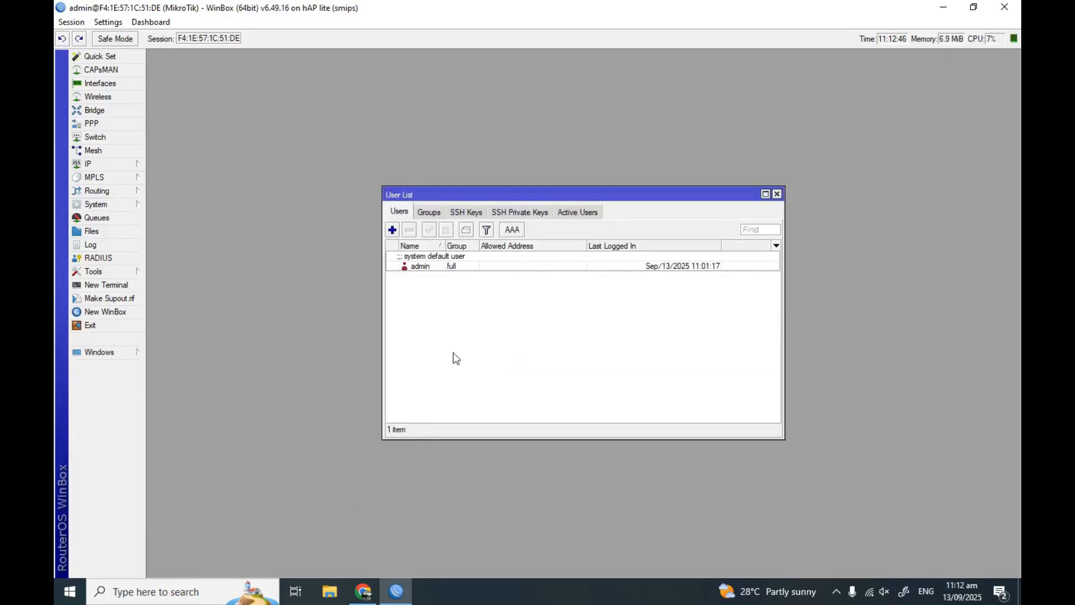
click(393, 231)
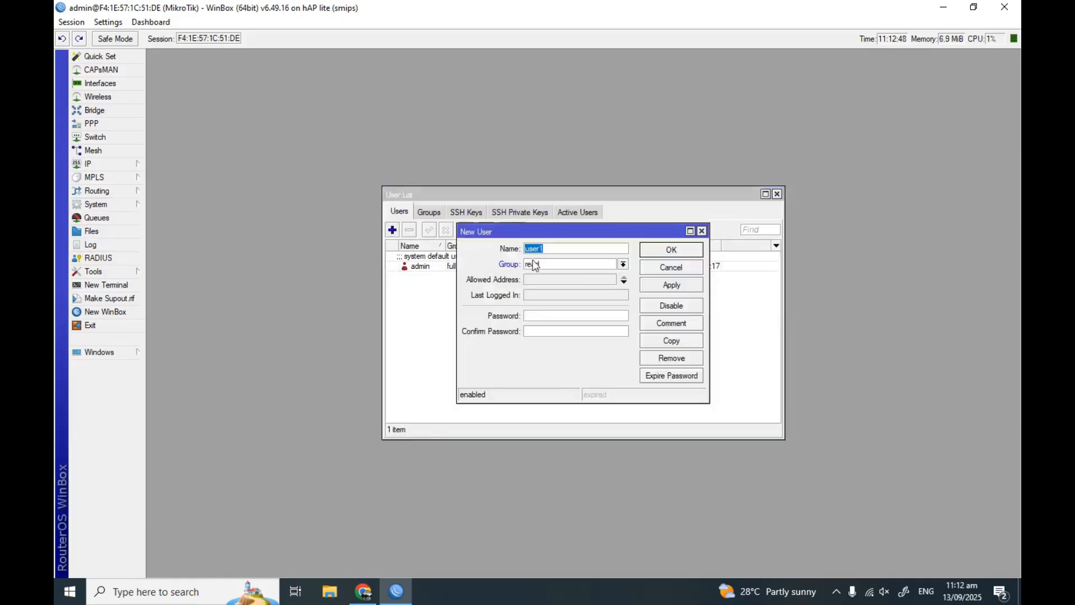
text(pesonet)
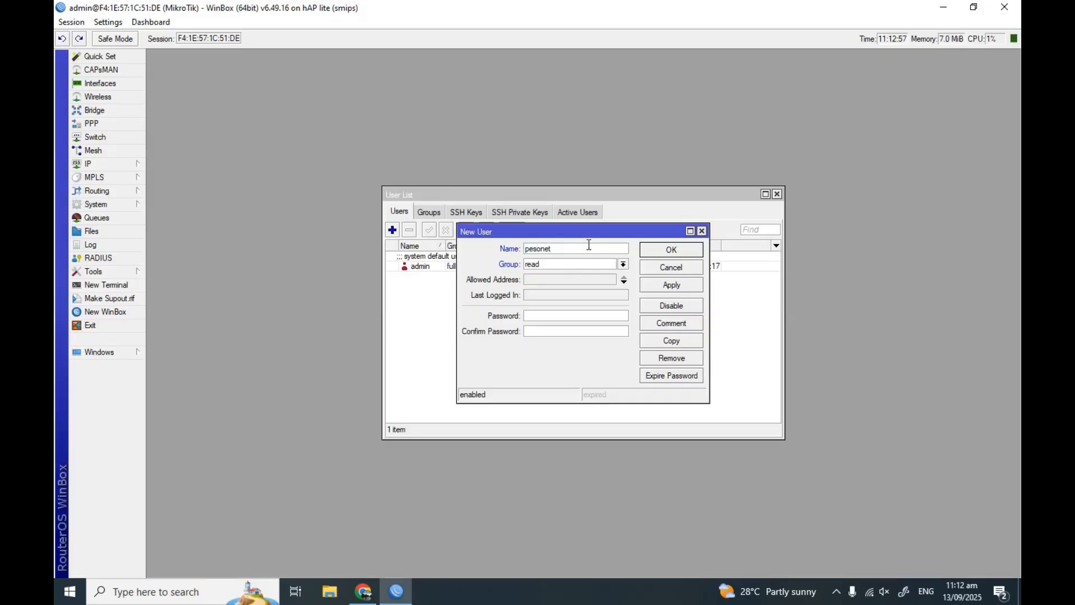
click(623, 265)
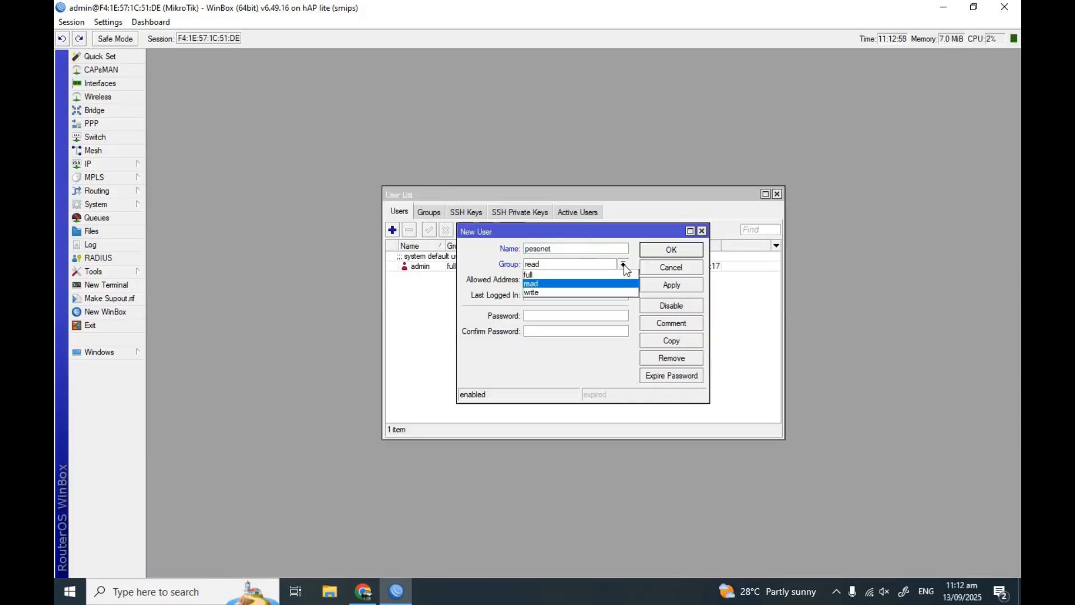
click(563, 275)
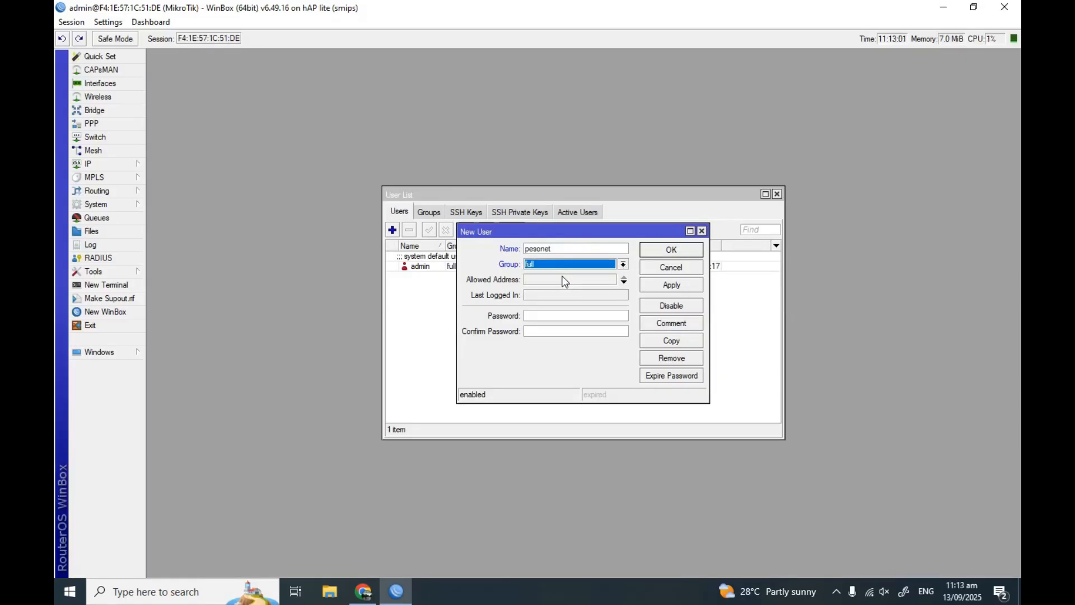
Enter and confirm the user's password, comment it 'kulin vendo1', and save
click(538, 315)
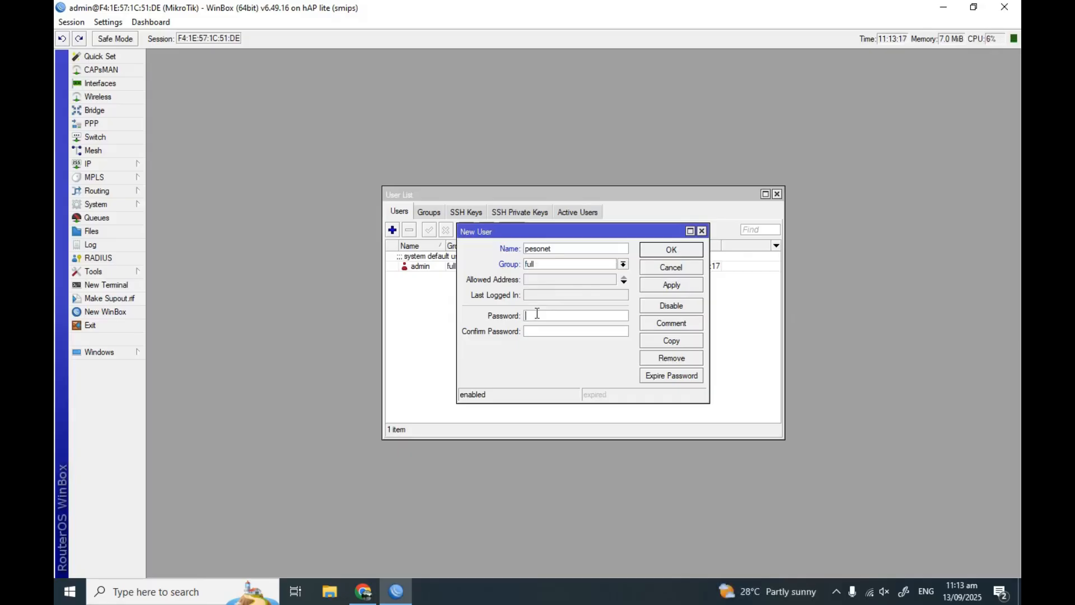
text(****)
click(550, 330)
text(******)
click(654, 323)
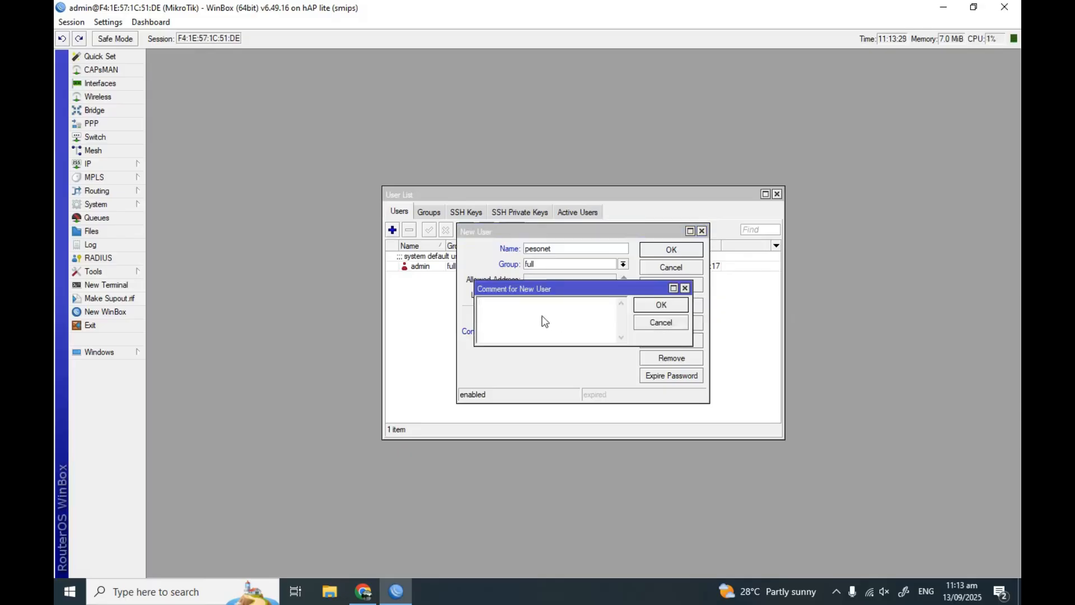
text(kulin vendo1)
click(661, 305)
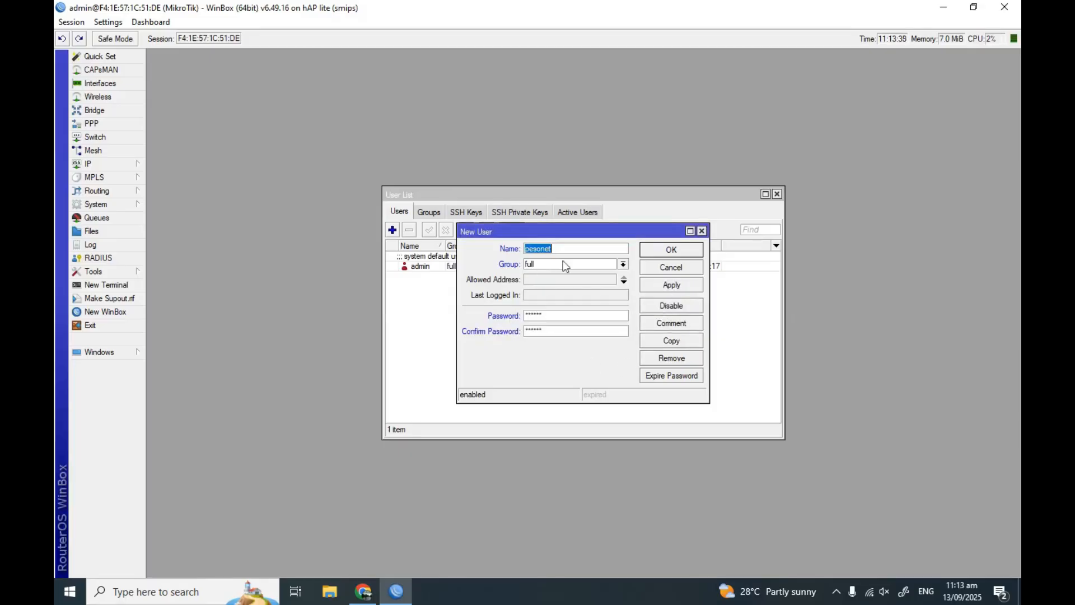
click(644, 287)
click(658, 253)
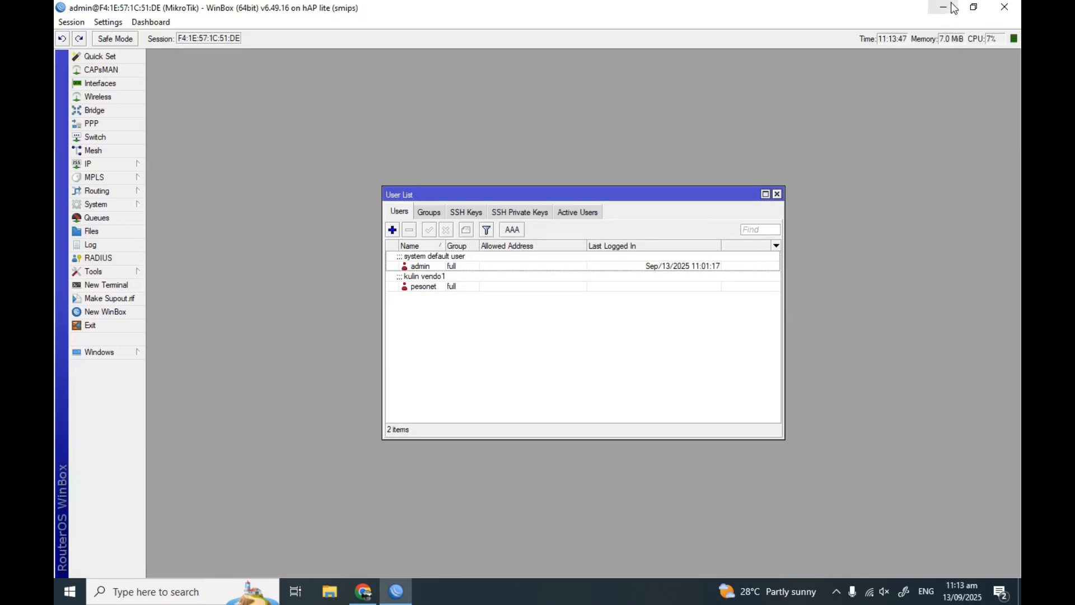
Connect the laptop to the pisowifi Wi-Fi network and close WinBox
click(869, 593)
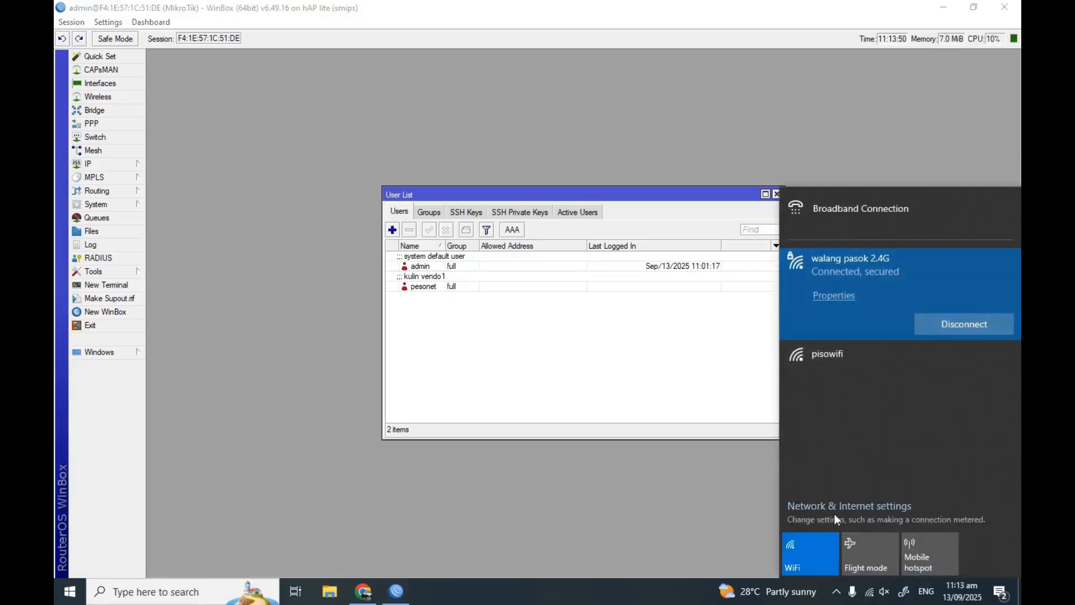
click(834, 355)
click(953, 391)
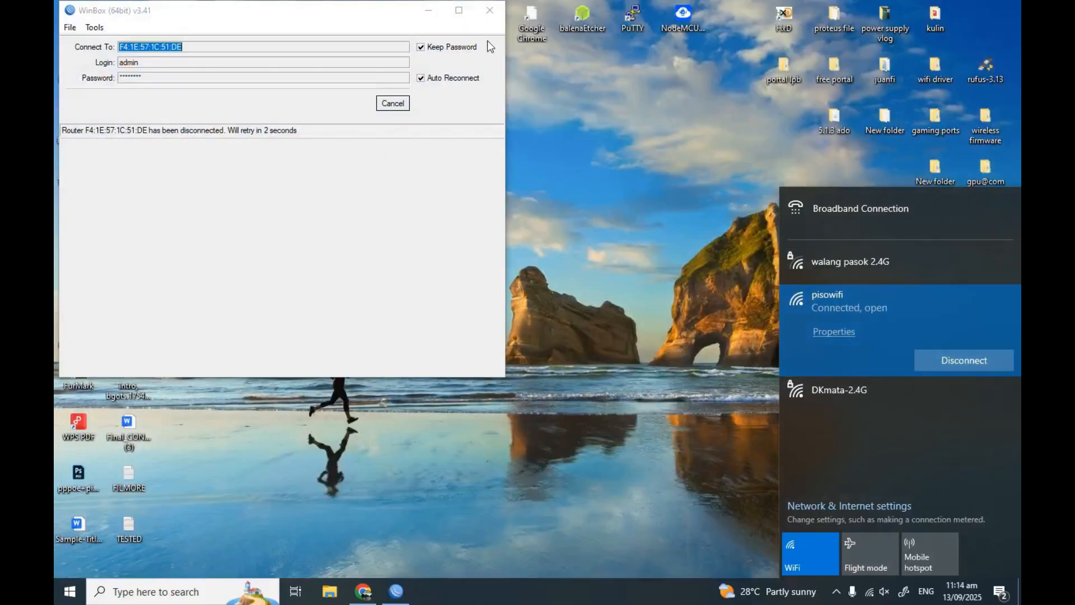
click(494, 17)
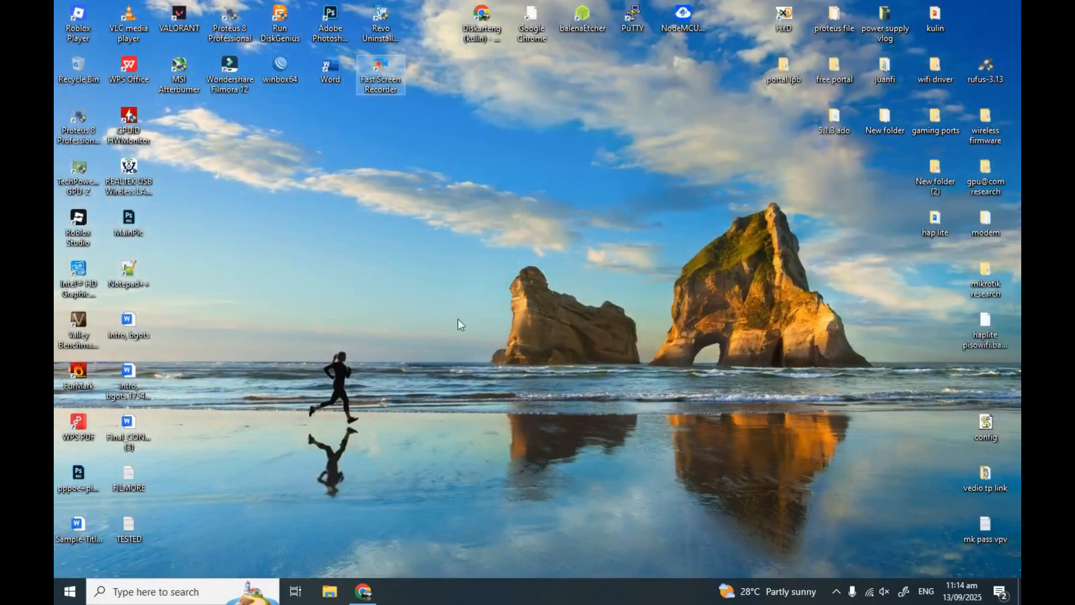
Replace the admin tab with the 10.0.0.1 status page, then start a tab for 10.0.0.162
click(364, 591)
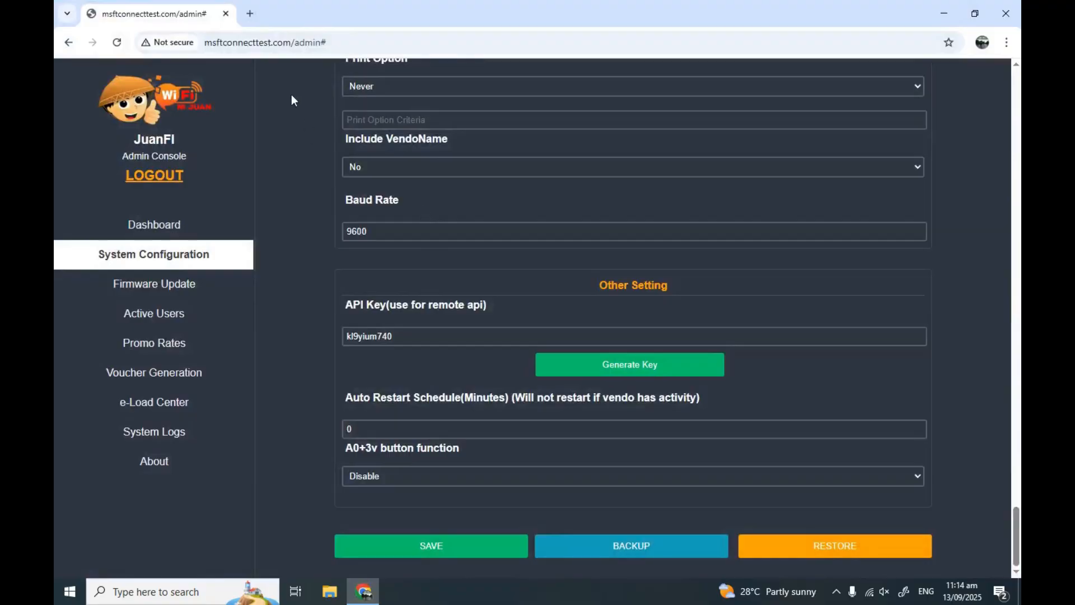
click(250, 17)
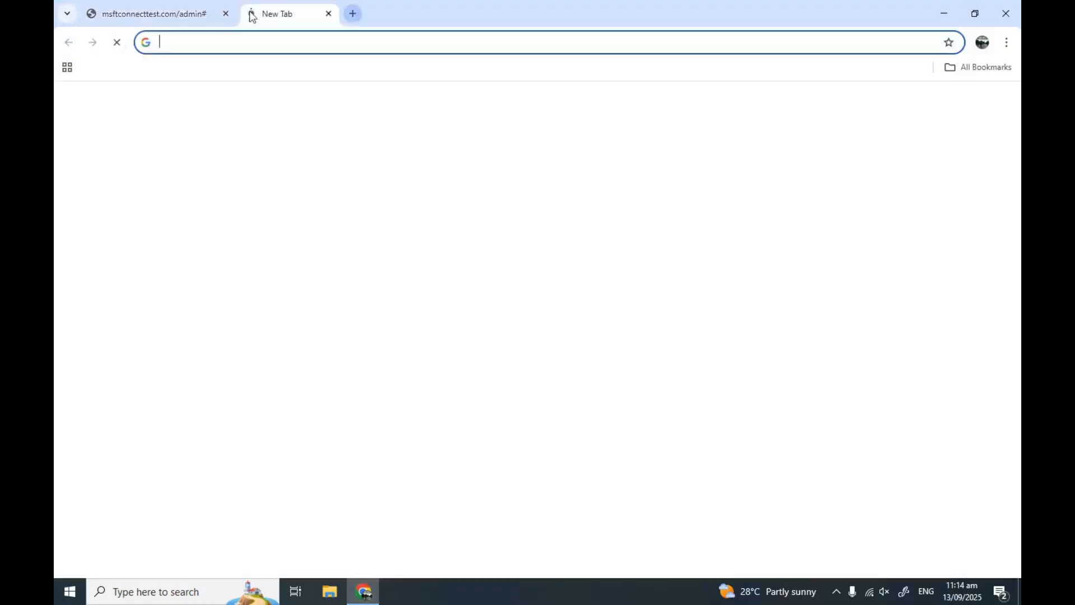
click(228, 15)
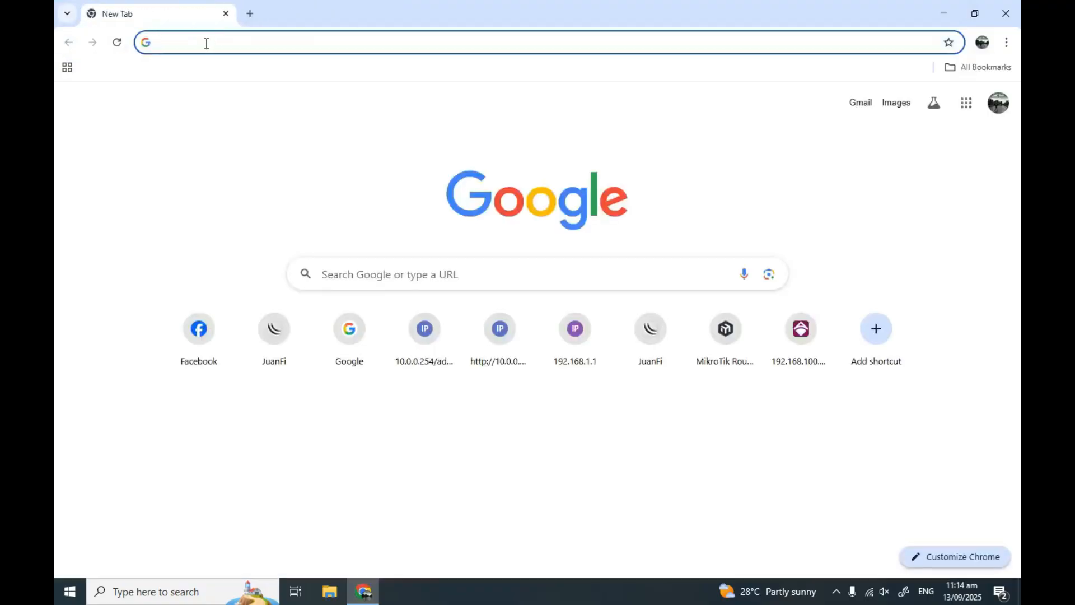
text(10)
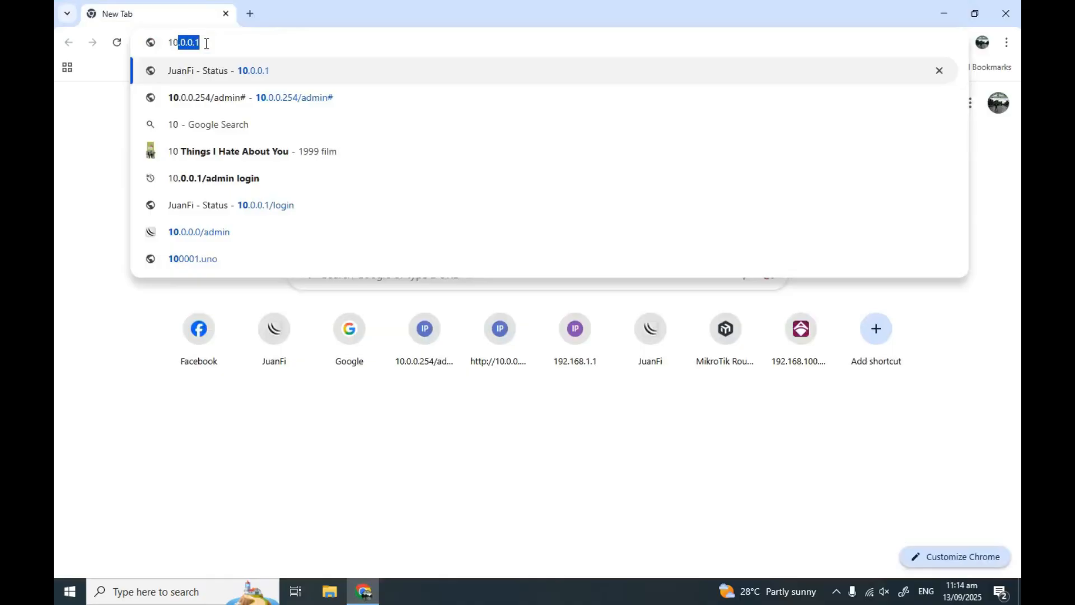
text(.0.0.1)
key(Return)
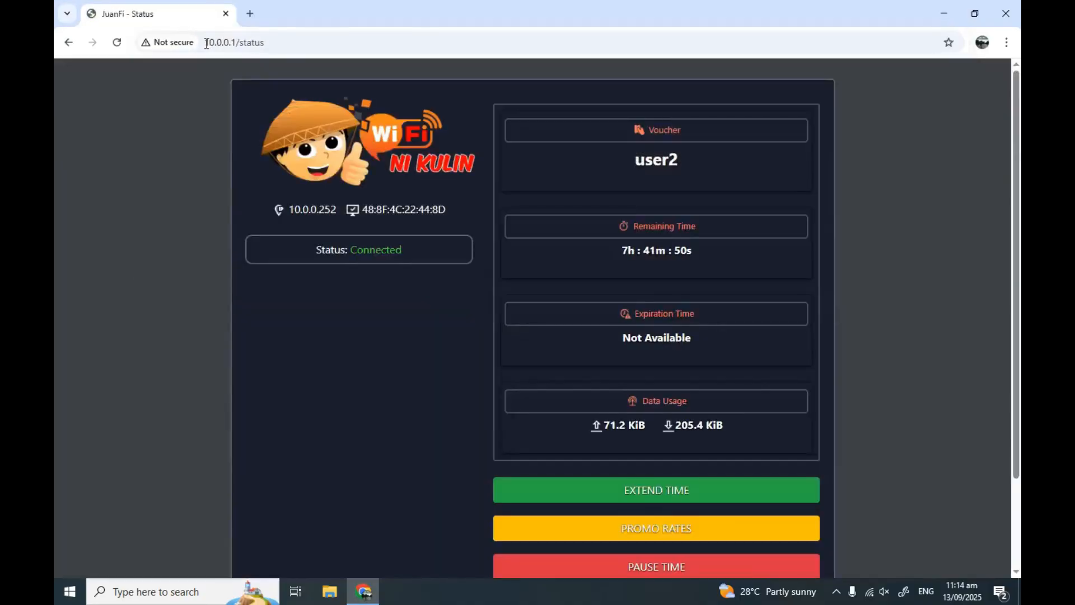
scroll(602, 387, down, 2)
scroll(601, 425, up, 2)
scroll(659, 429, down, 2)
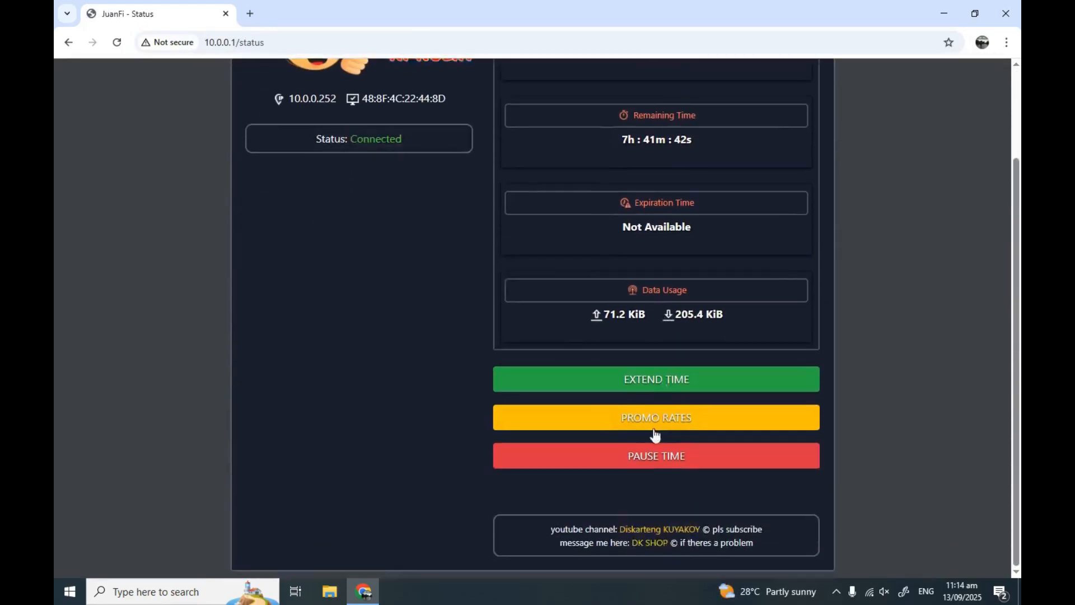
click(250, 13)
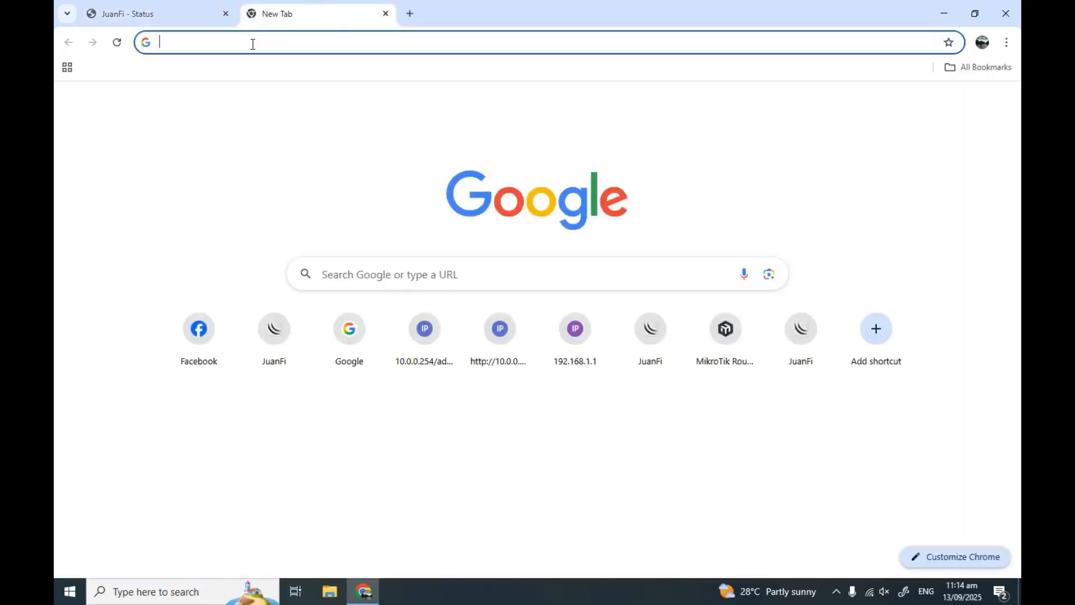
text(10.0.0.1)
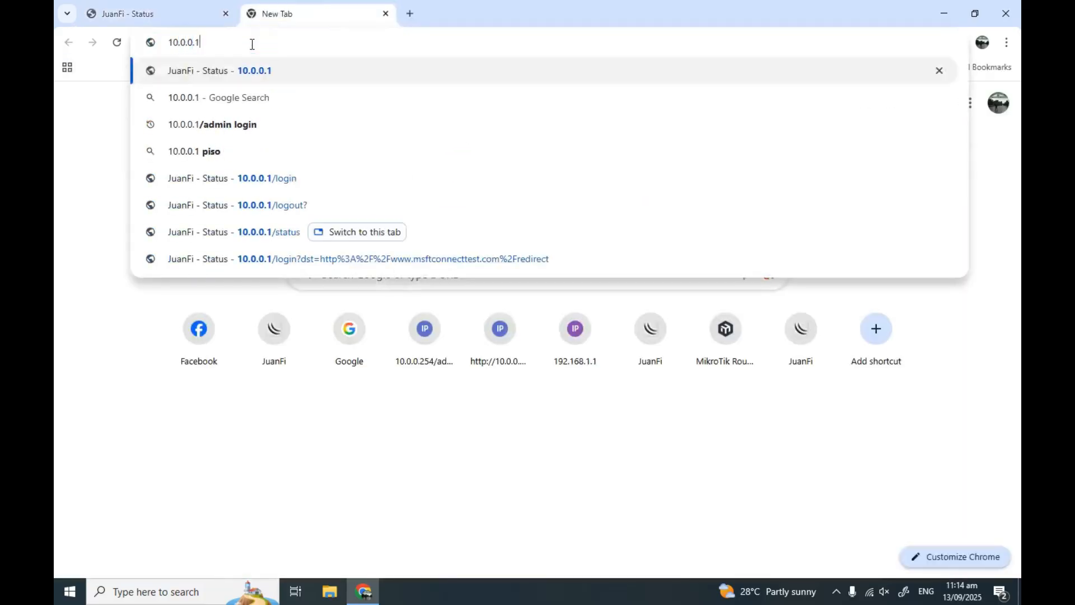
text(62)
Load the vendo admin page at 10.0.0.162/admin
key(Return)
click(221, 45)
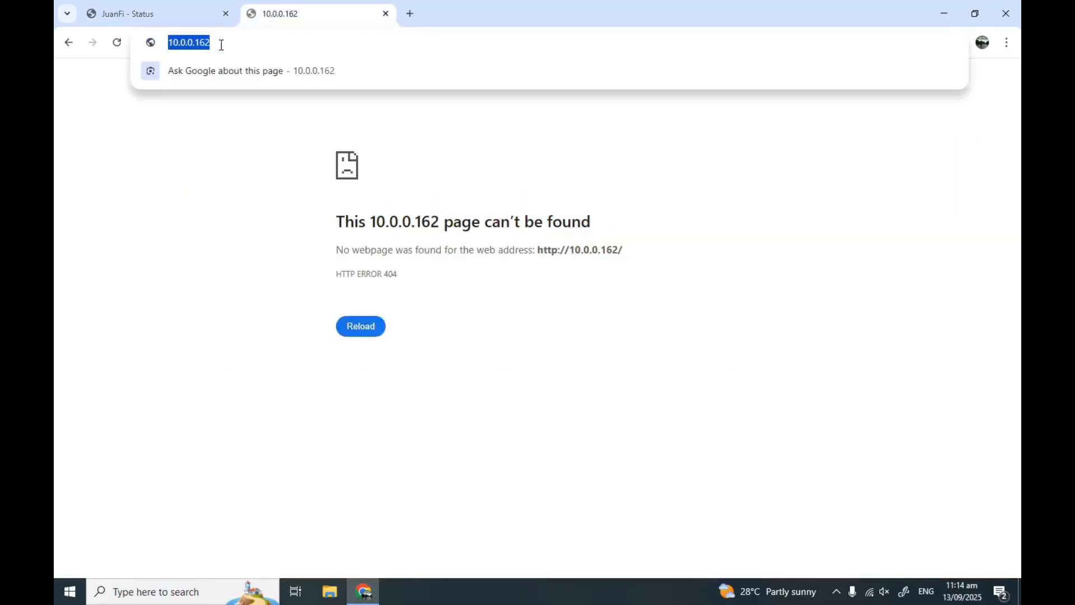
click(221, 45)
text(/)
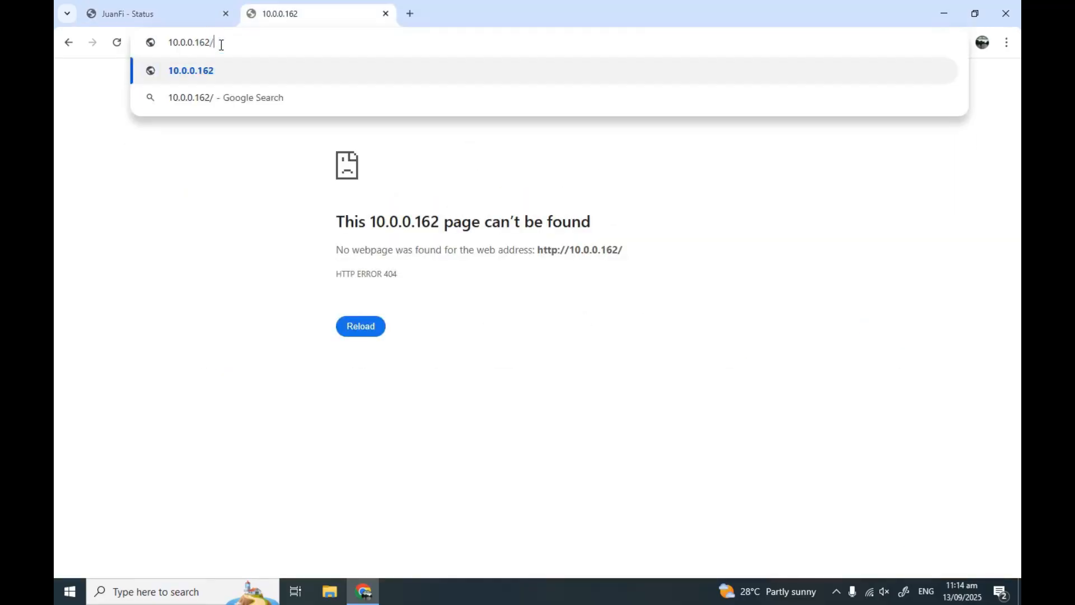
text(admin)
key(Return)
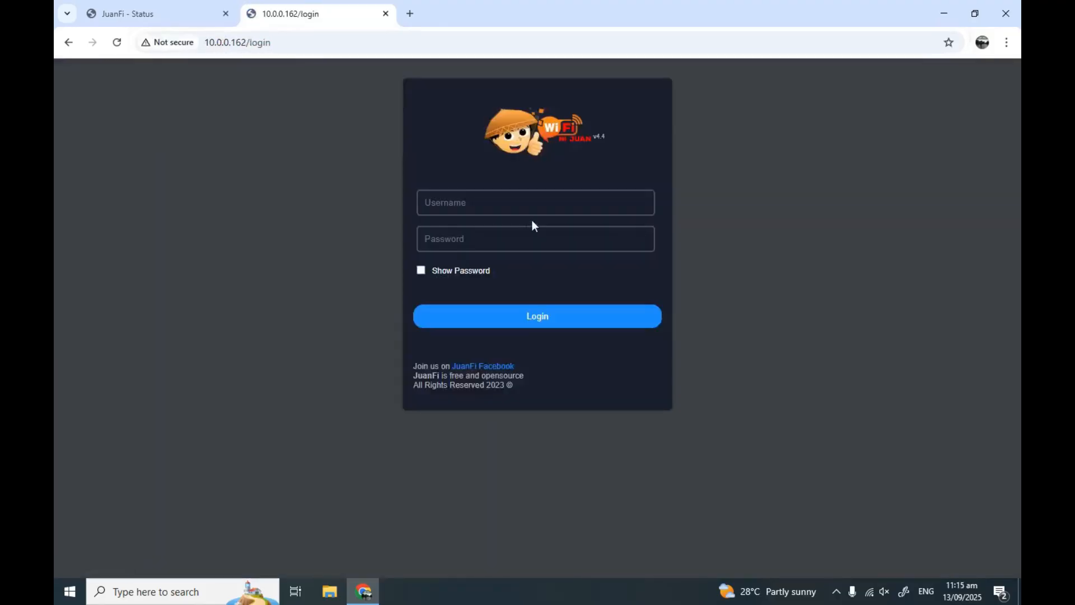
Log in as admin with the password, dismiss the warning, and never save it
click(514, 203)
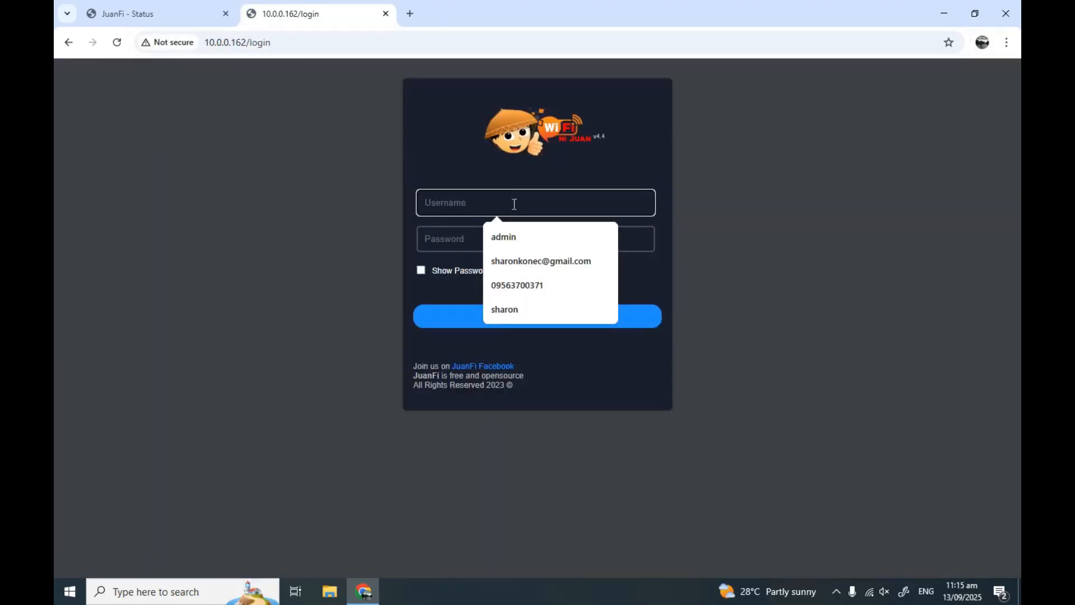
text(admin)
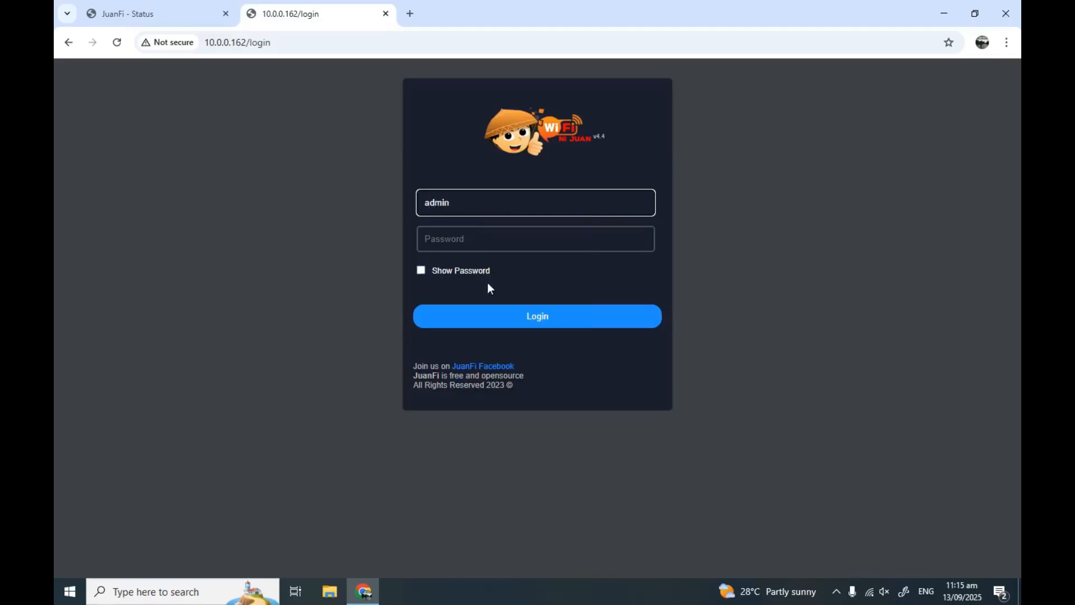
click(482, 242)
text(••)
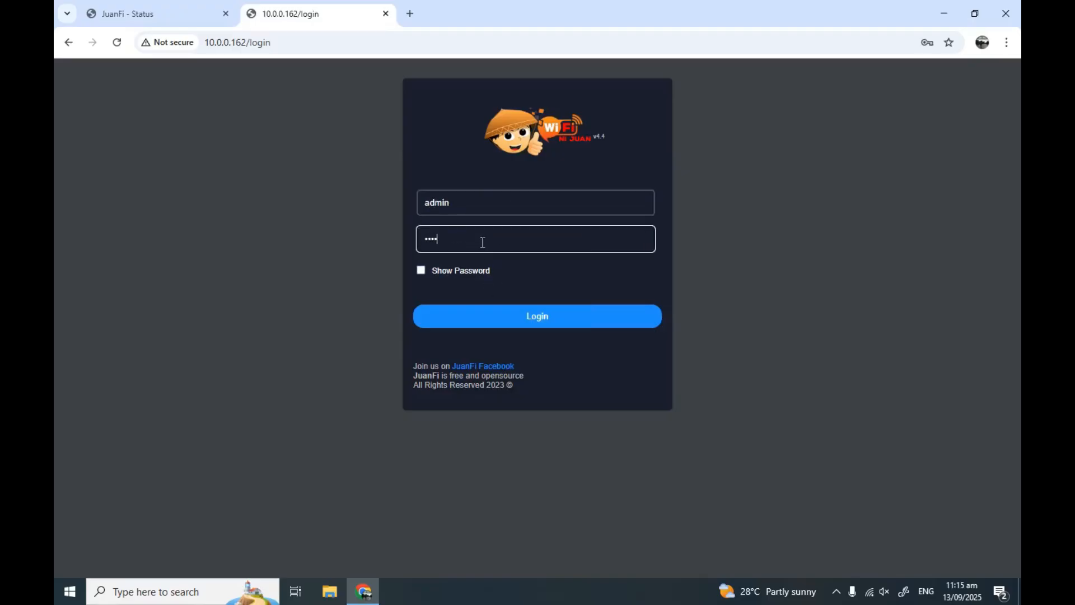
text(•••)
key(Return)
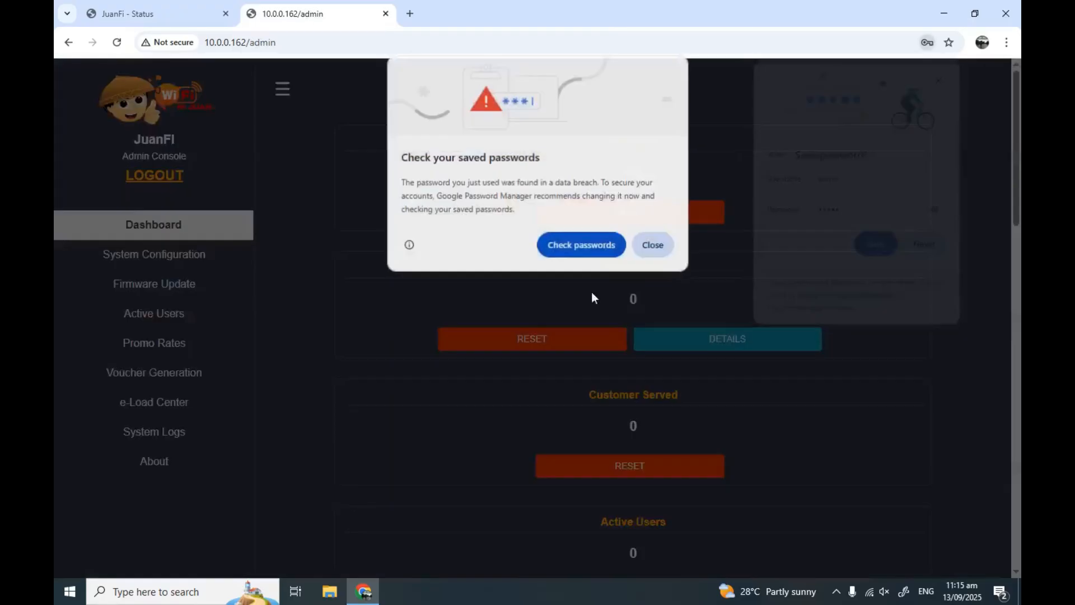
click(653, 245)
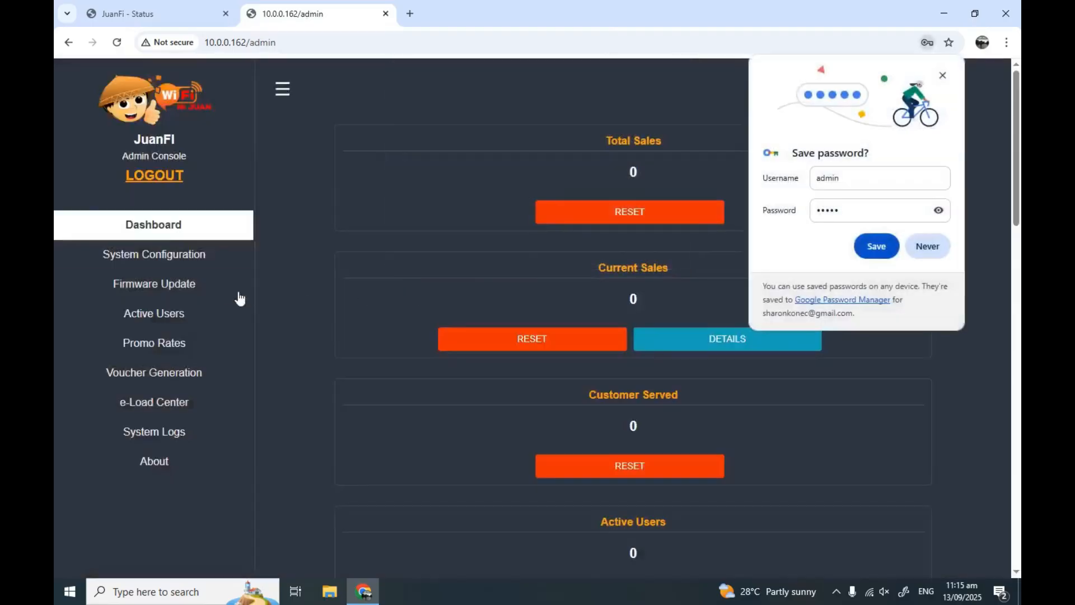
click(937, 250)
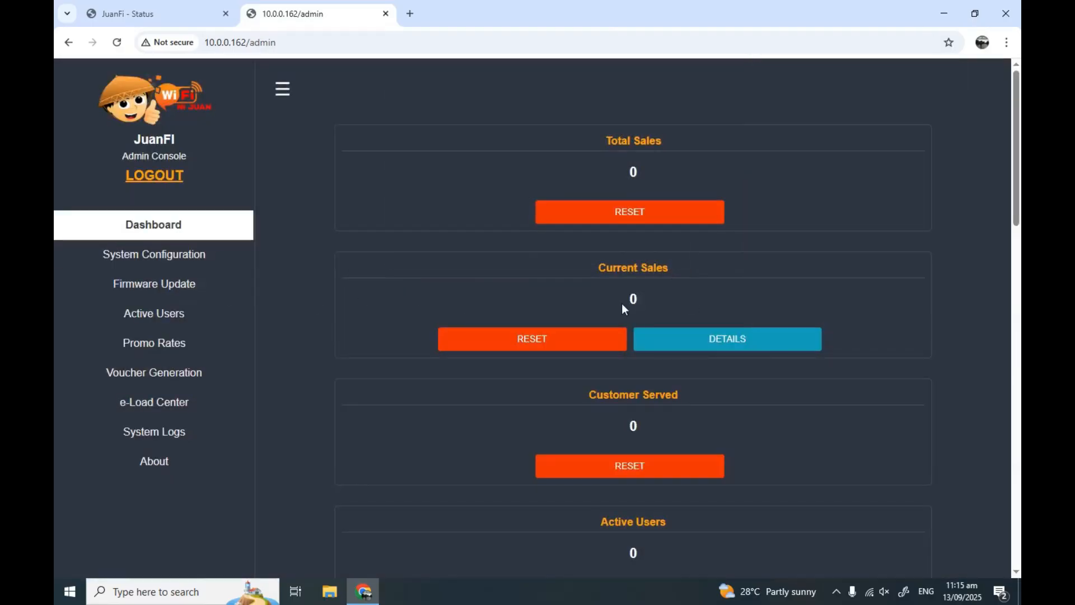
Open System Configuration, scroll to the MikroTik login and Admin panel settings, then minimize Chrome
click(175, 262)
scroll(483, 325, down, 10)
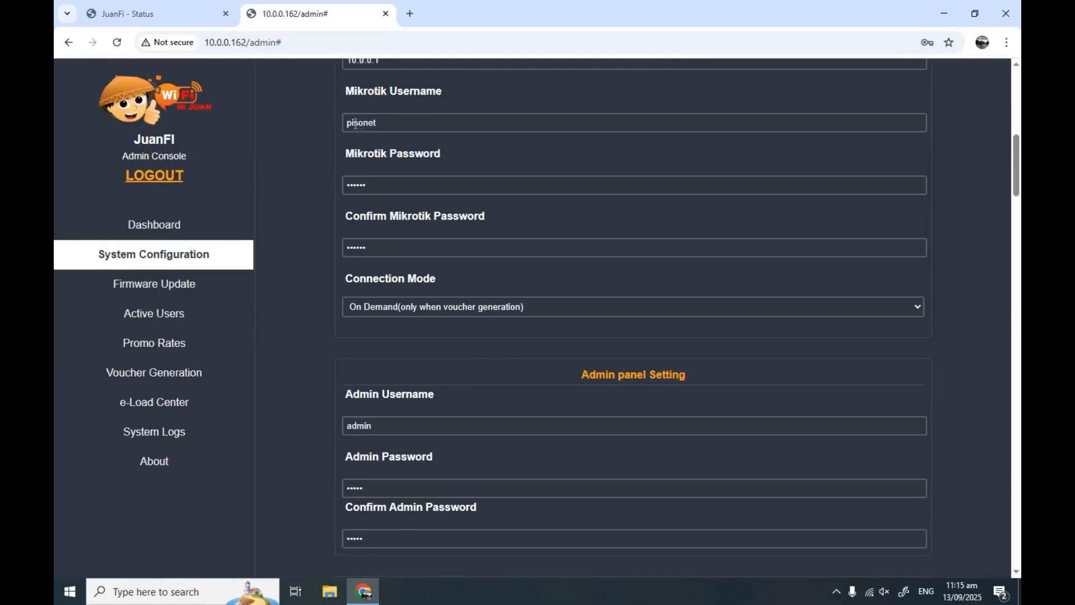
click(945, 20)
Reconnect WinBox to the router and inspect the pesonet user without changing it
double_click(279, 70)
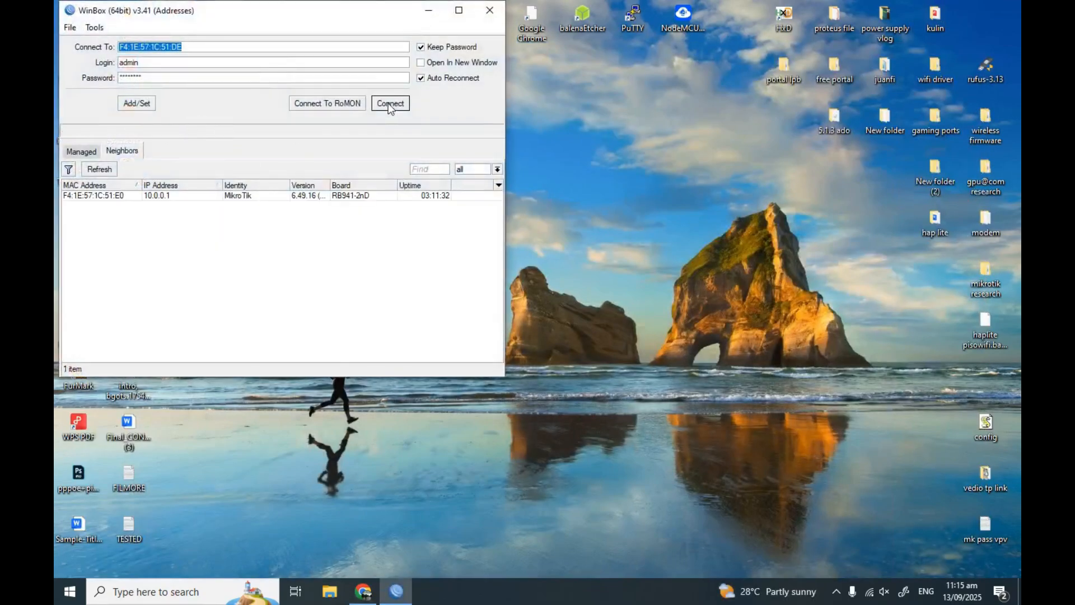
click(389, 104)
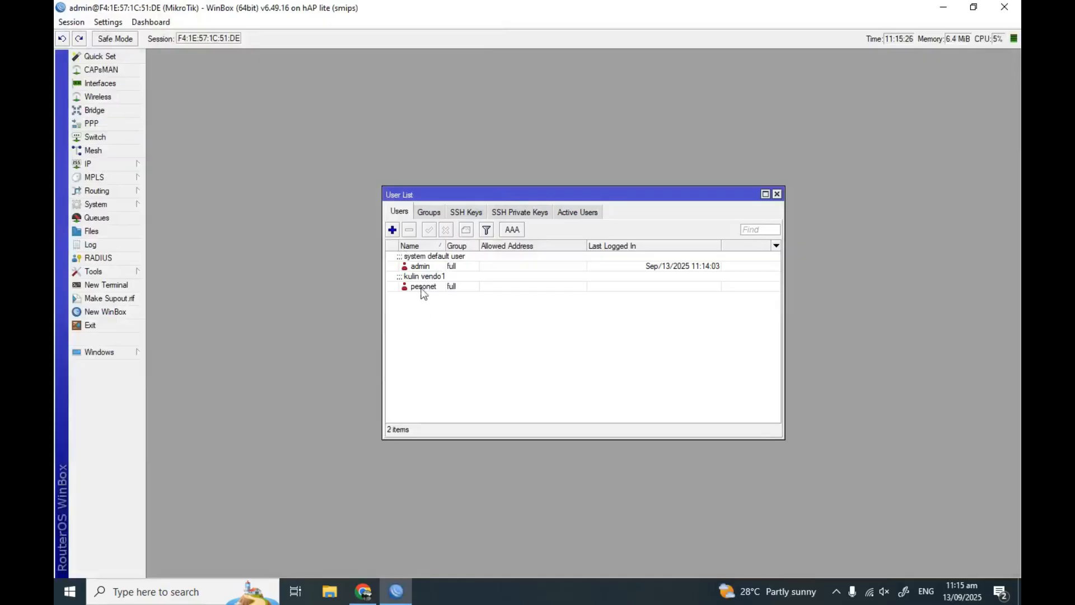
double_click(428, 287)
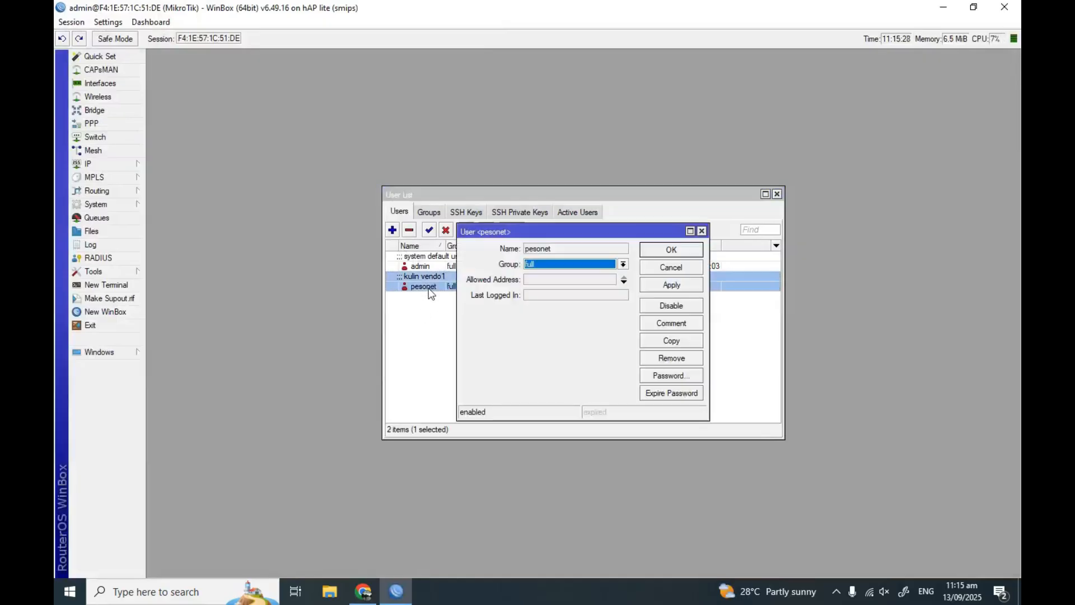
click(534, 248)
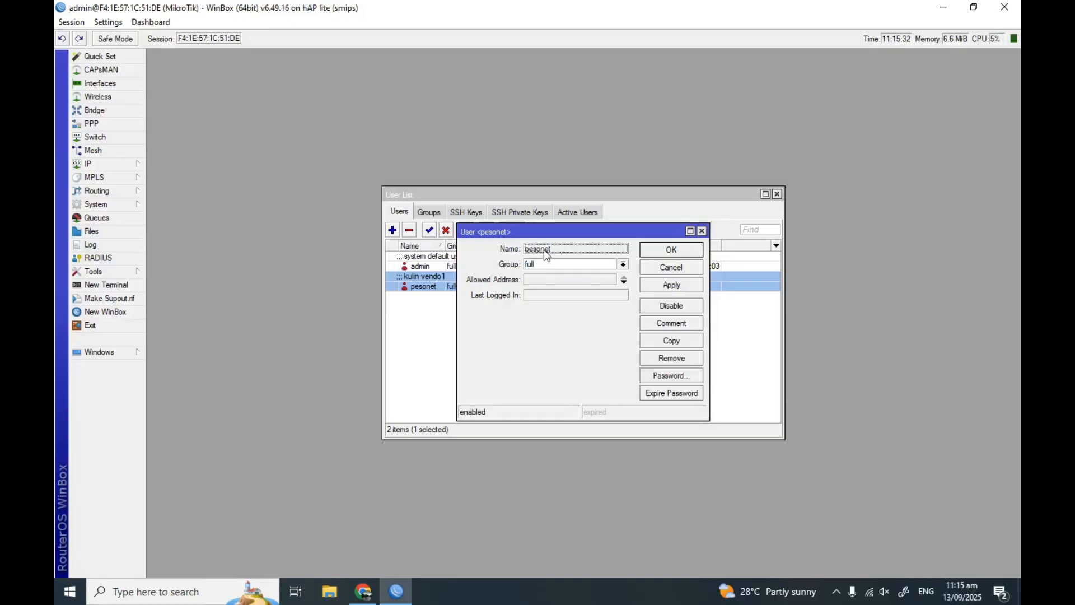
click(702, 231)
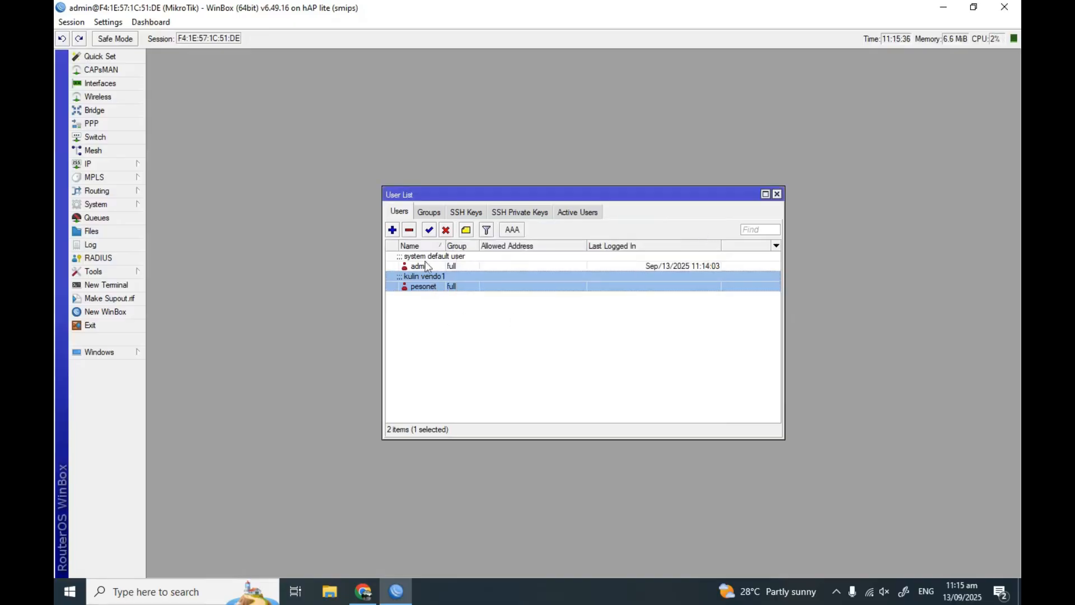
Remove the pesonet user and create user pisonet in the full group with a password
click(409, 230)
click(393, 230)
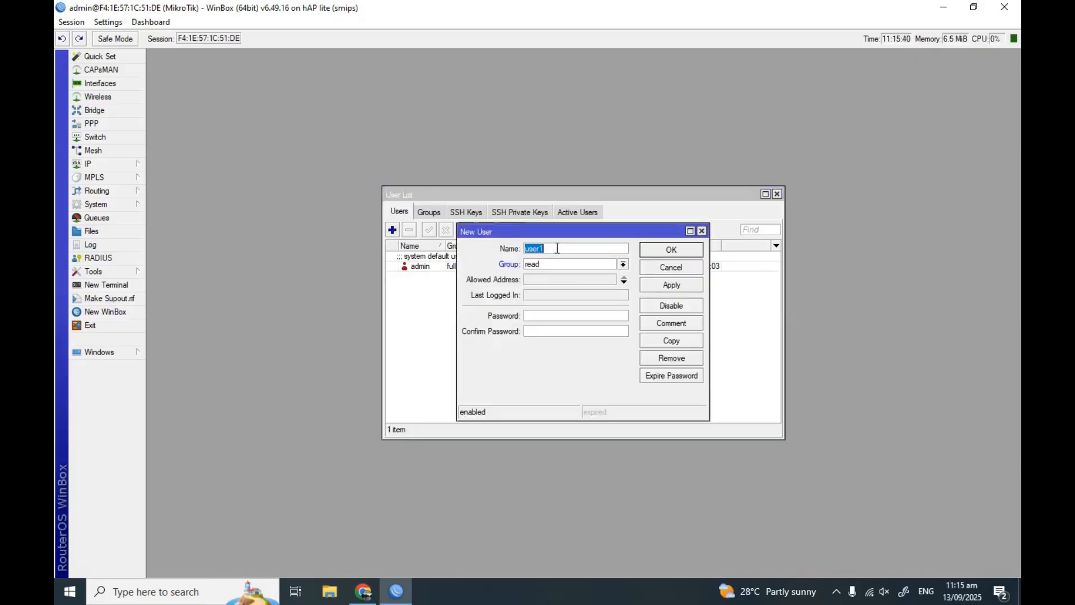
text(p)
click(621, 264)
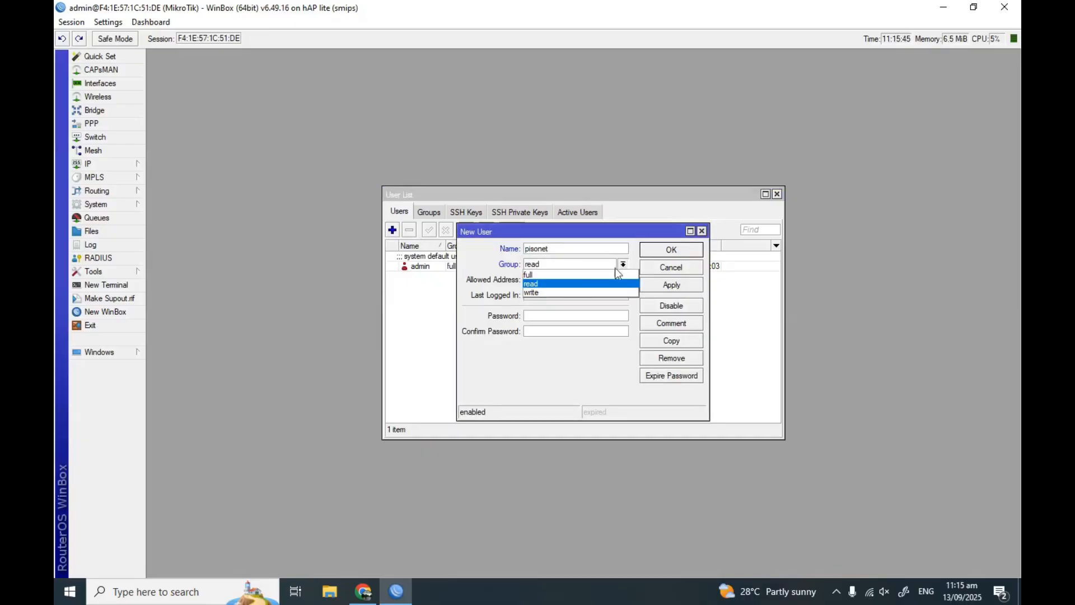
click(571, 283)
click(556, 315)
text(*****)
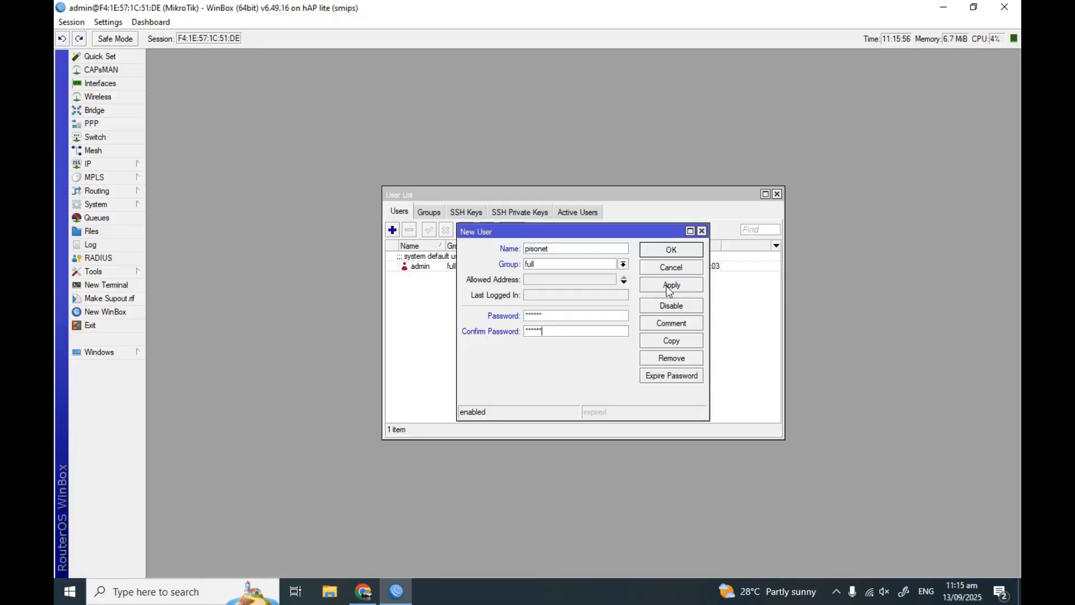
Comment the pisonet user 'kulin vendo1' and save it
click(678, 323)
text(k)
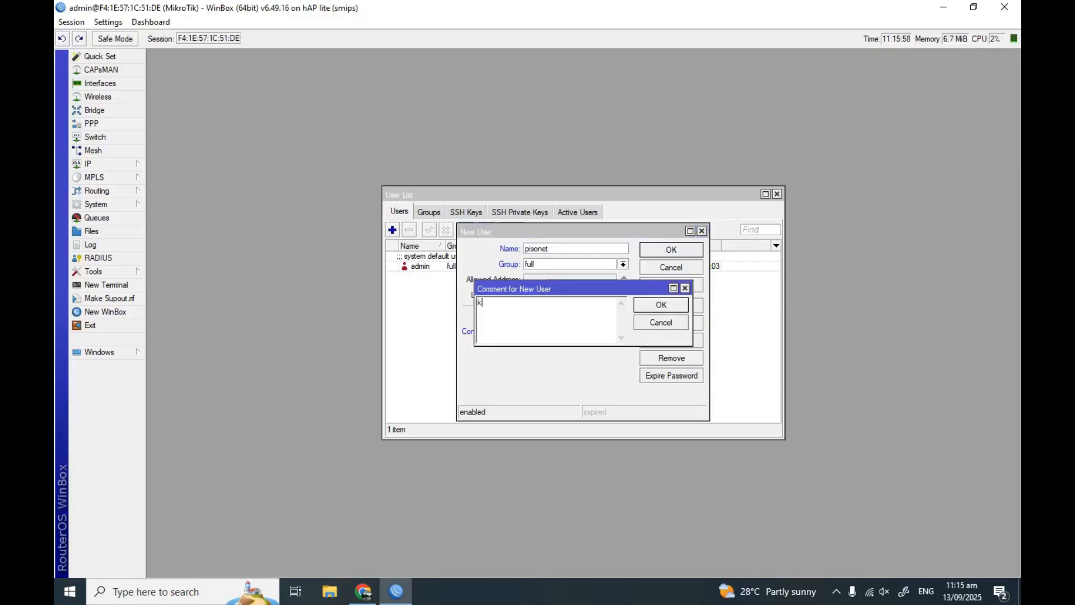
text(ulin vendo)
click(660, 304)
click(672, 285)
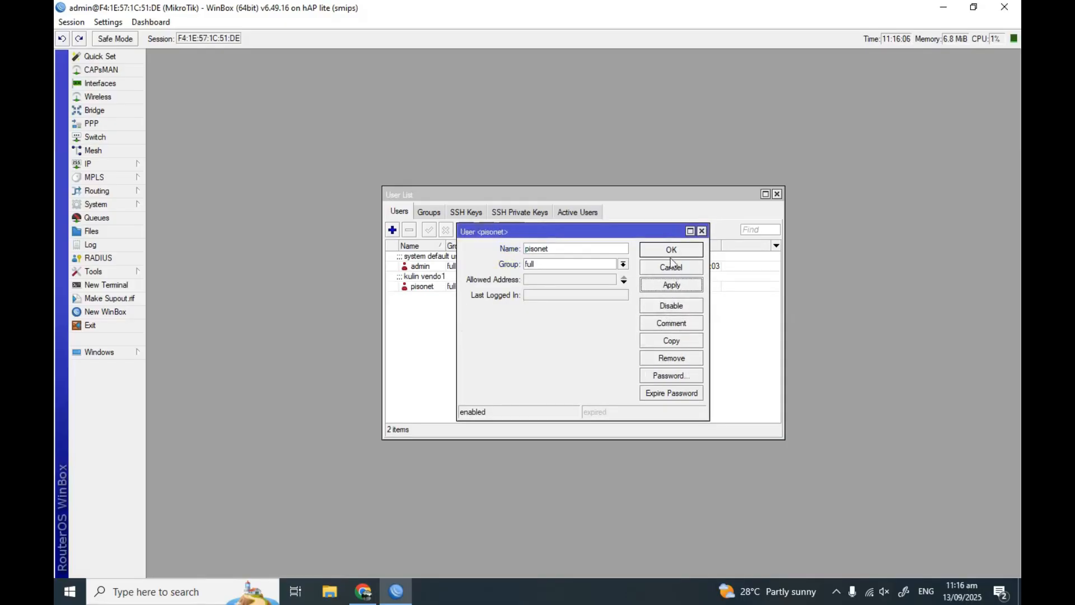
click(671, 268)
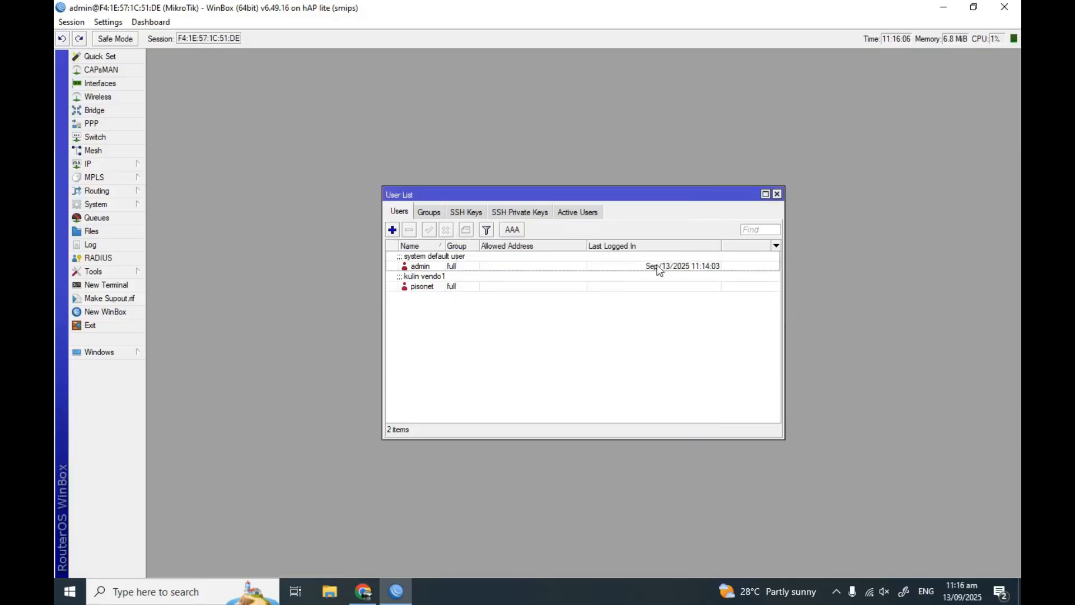
Check the pisonet and admin entries, then close the User List
click(438, 290)
click(435, 267)
click(436, 285)
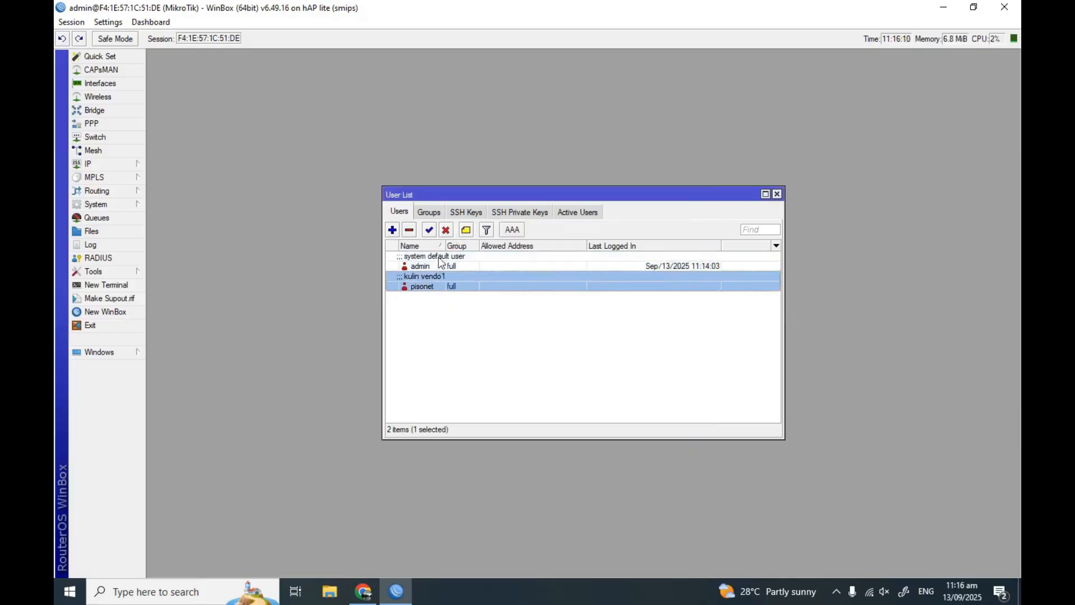
click(777, 194)
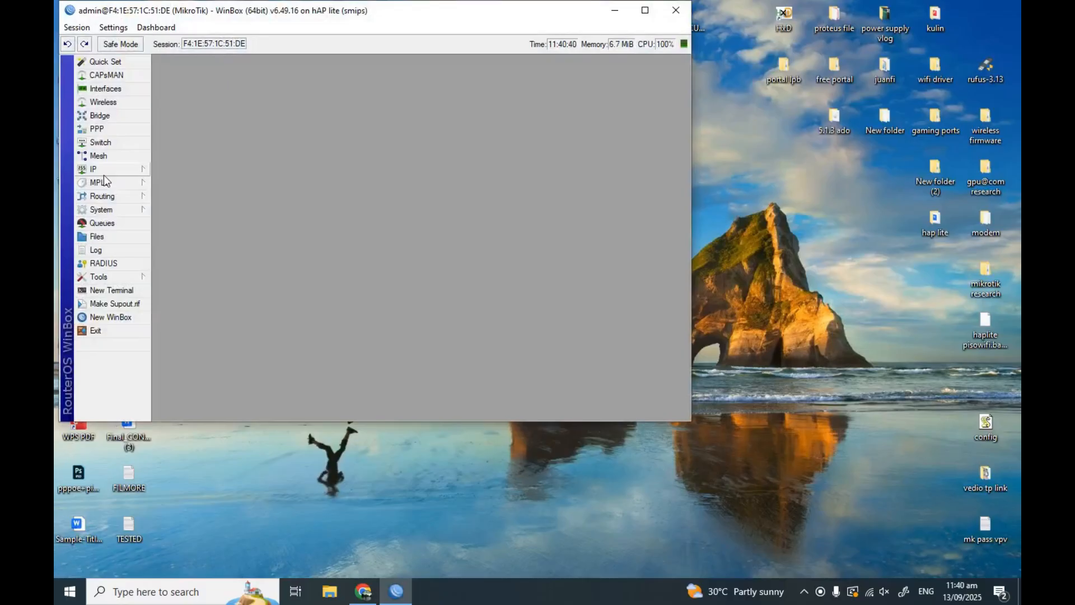
Show the router's hotspot files in WinBox's File List
click(794, 409)
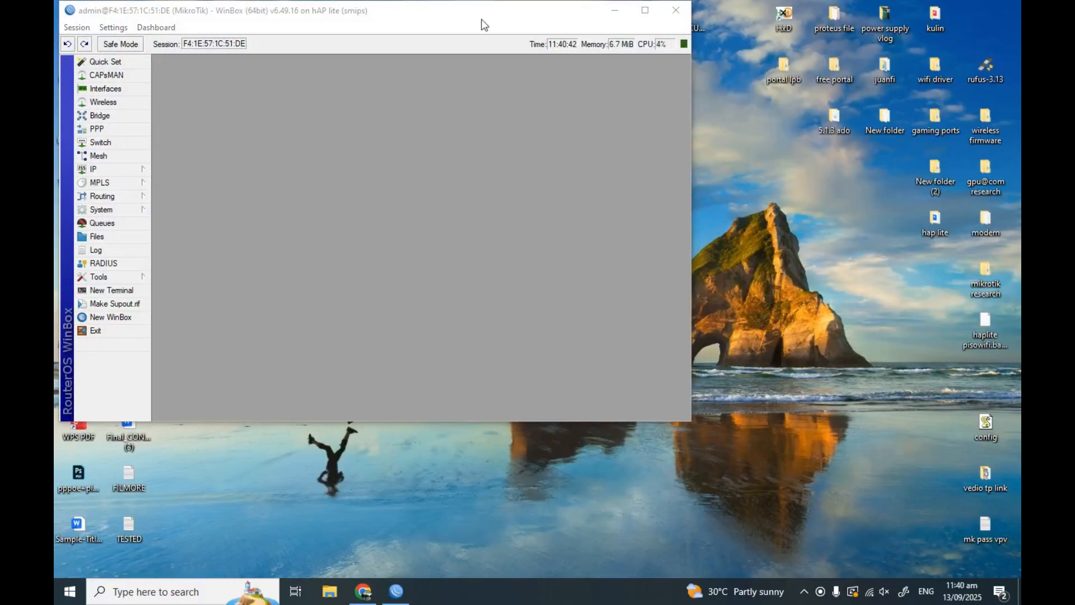
click(97, 236)
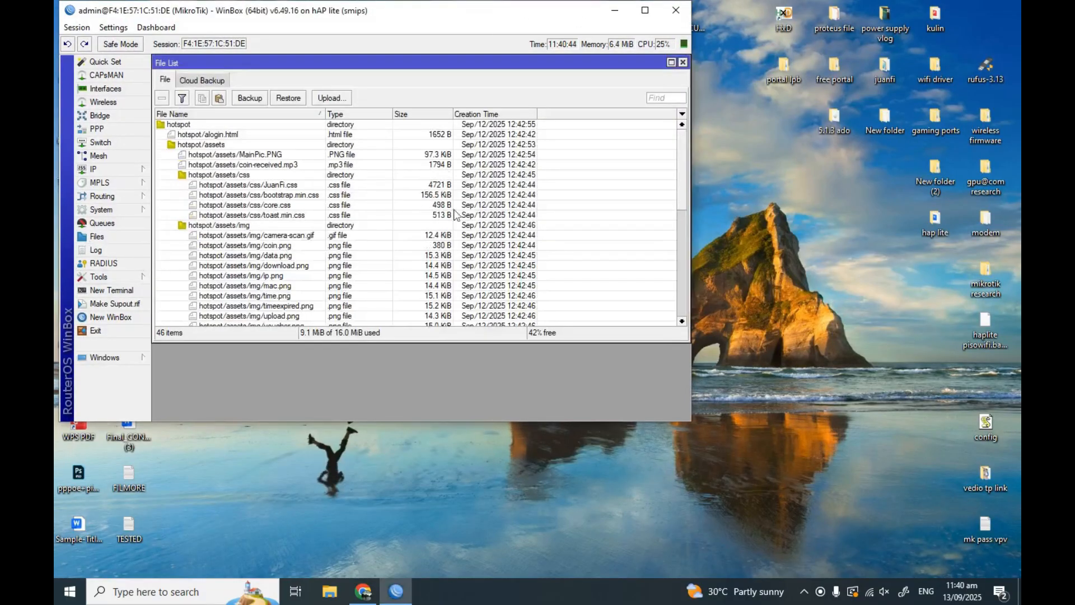
scroll(455, 215, down, 1)
Open the desktop config.js in Notepad++ for editing
click(986, 436)
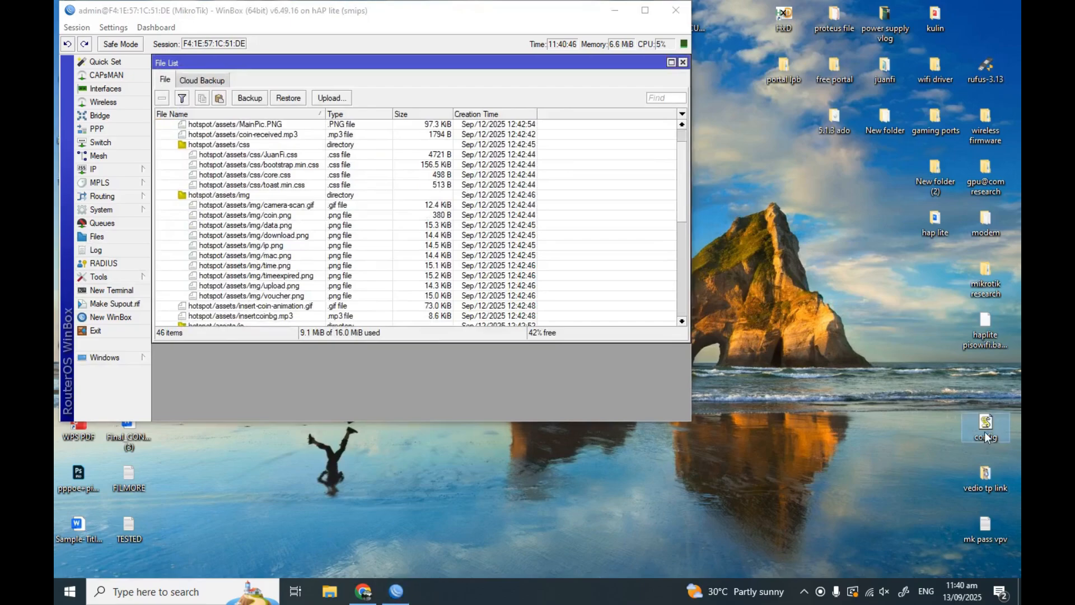
right_click(987, 436)
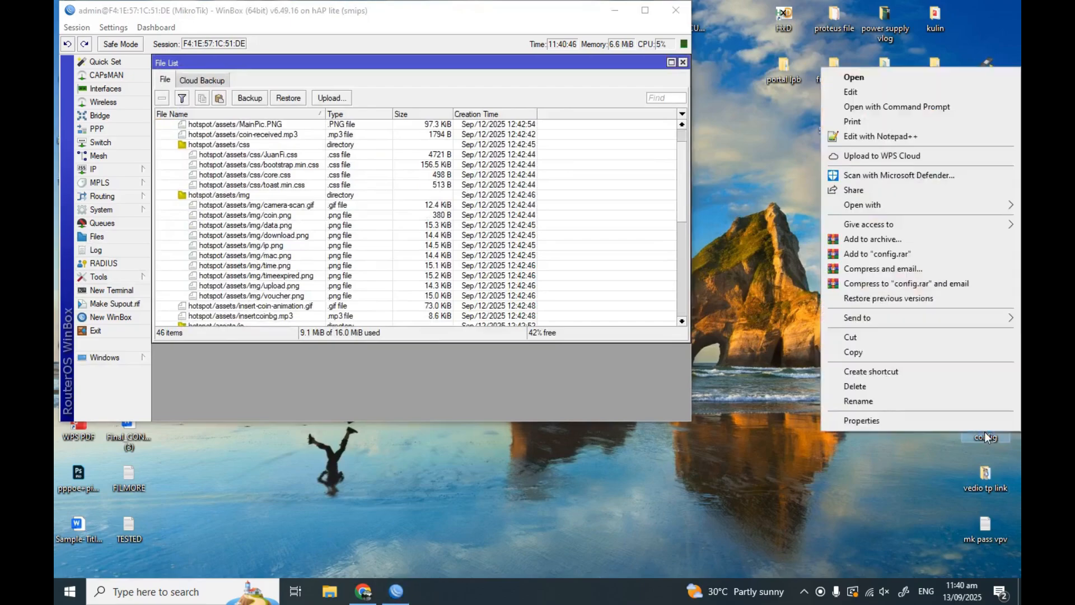
click(865, 140)
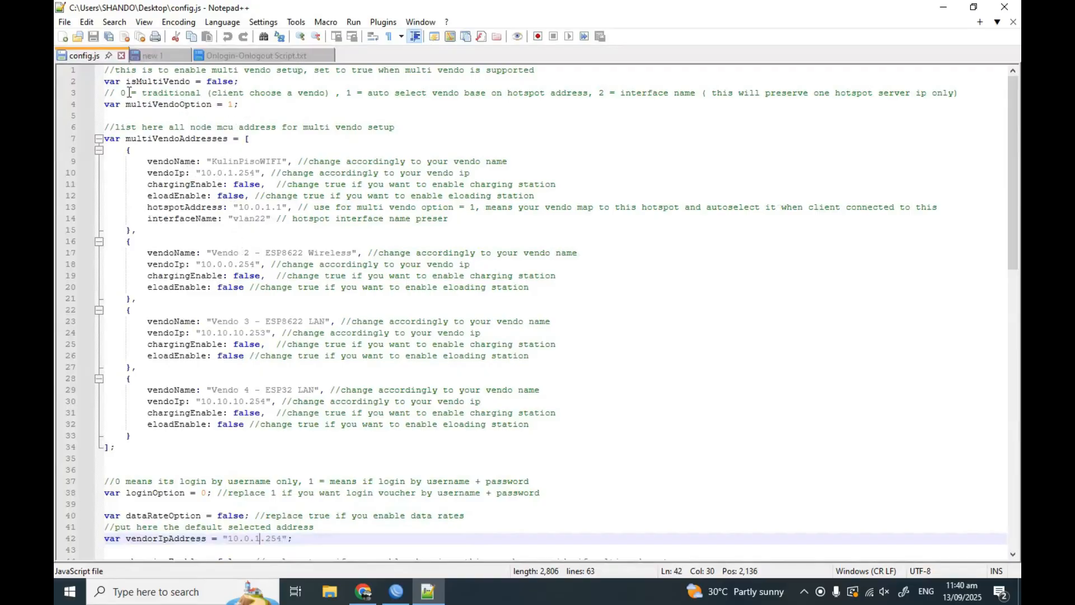
Change multiVendoOption to 0 on line 4 of config.js
scroll(373, 104, down, 3)
scroll(365, 110, up, 3)
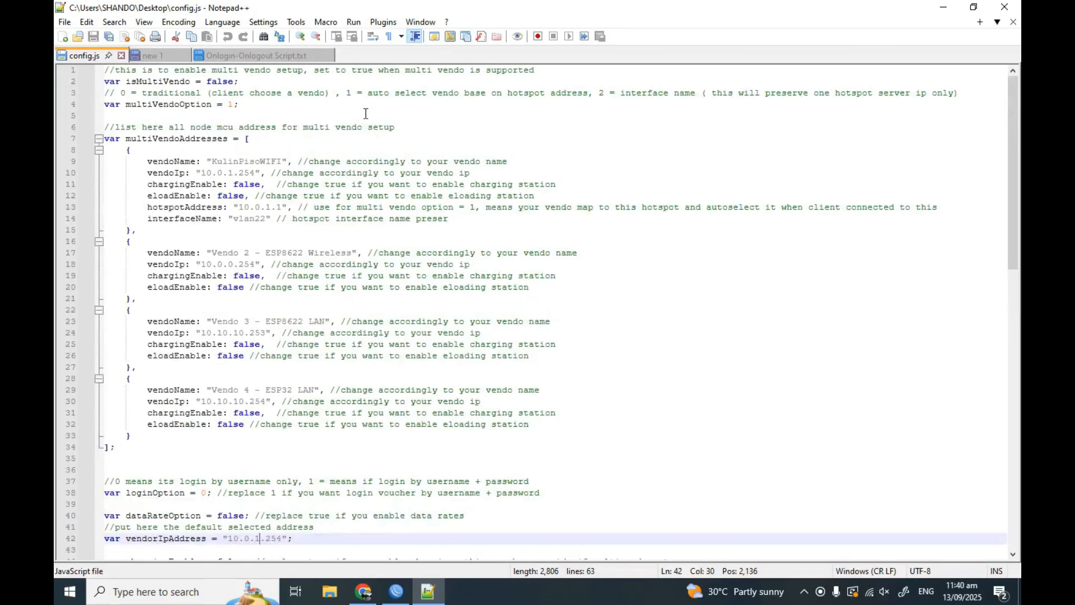
click(233, 104)
key(BackSpace)
text(0)
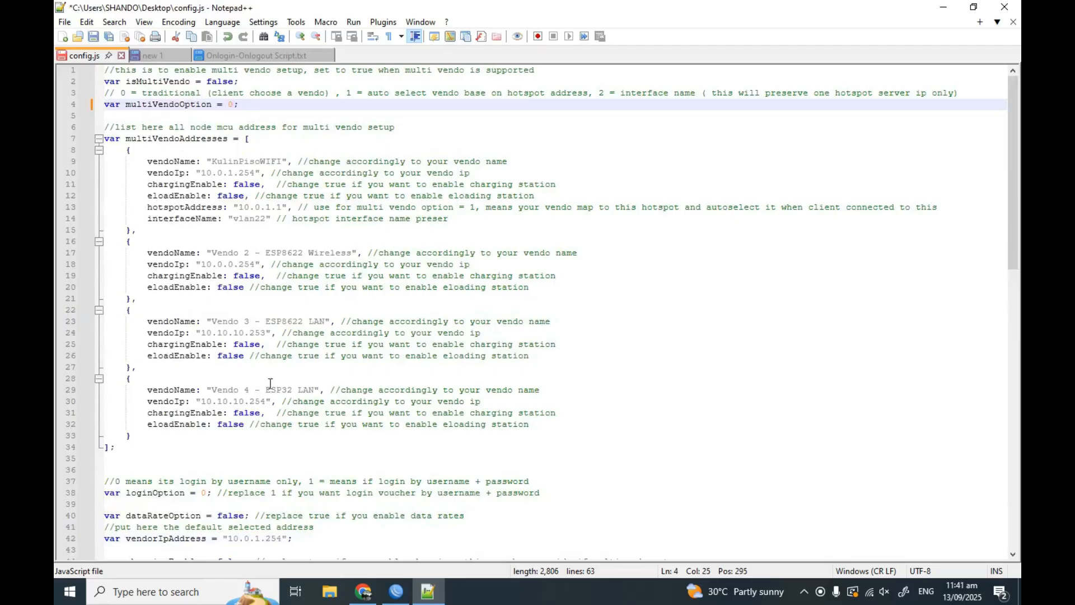
Change the vendorIpAddress value to 10.0.0.162
scroll(292, 507, down, 3)
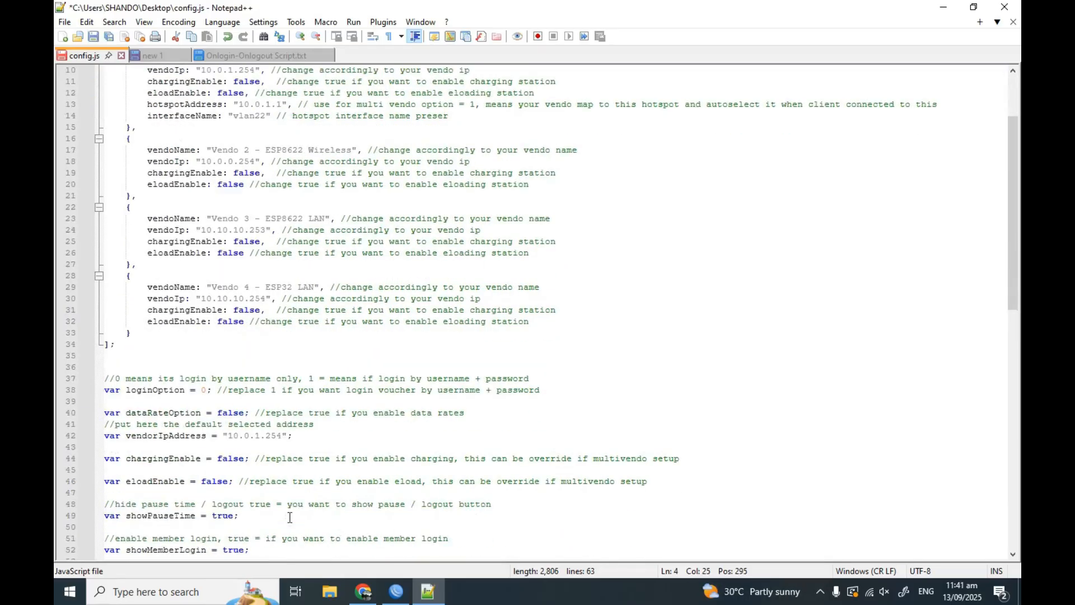
click(260, 435)
key(BackSpace)
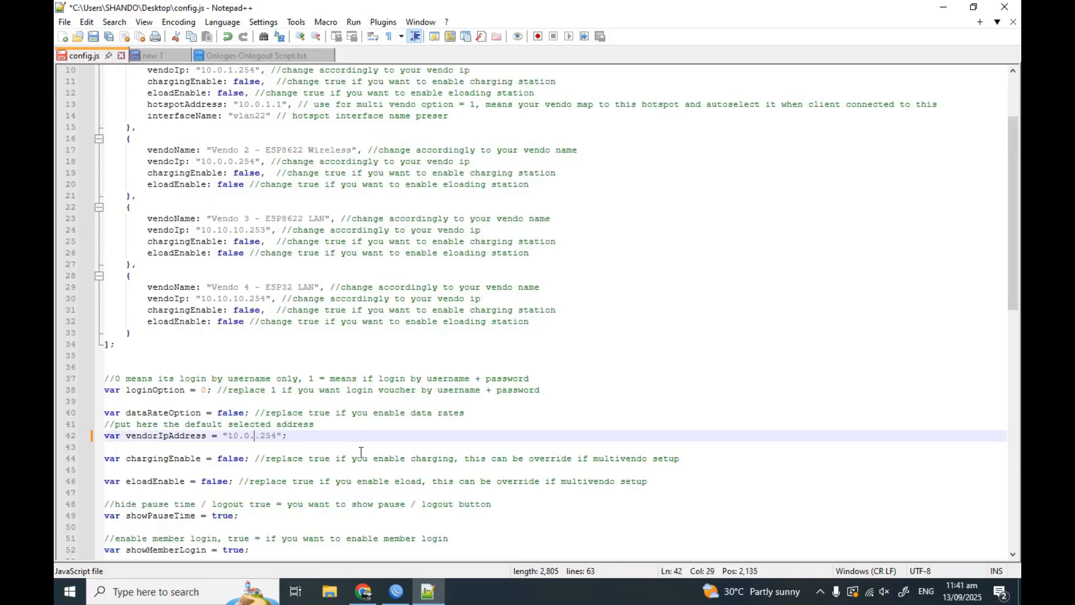
text(0)
key(BackSpace)
key(BackSpace)
key(BackSpace)
text(162)
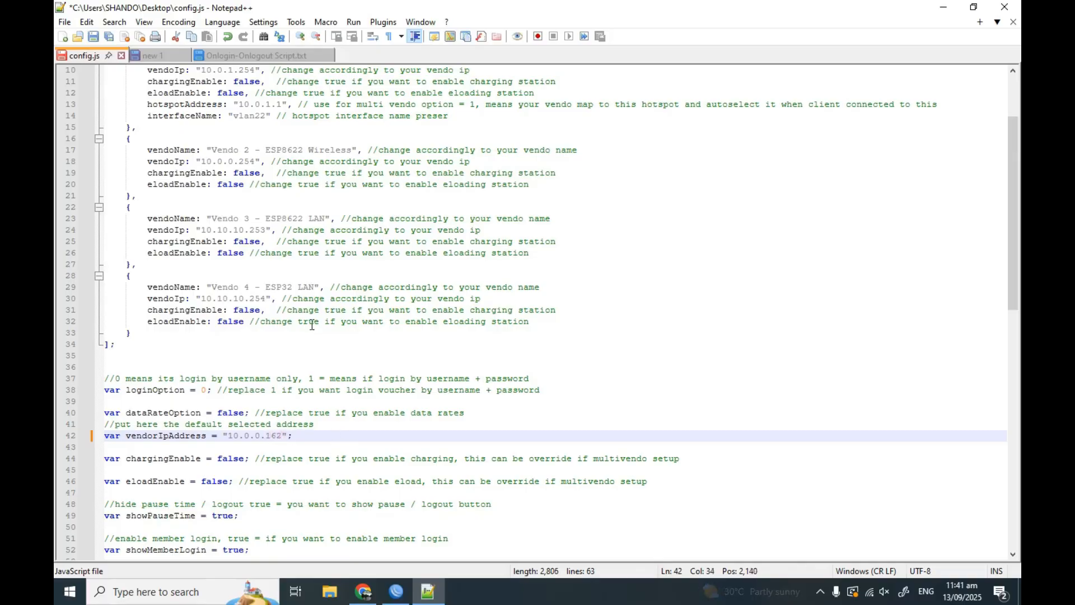
Save config.js with Ctrl+S and confirm the save
key(ctrl+s)
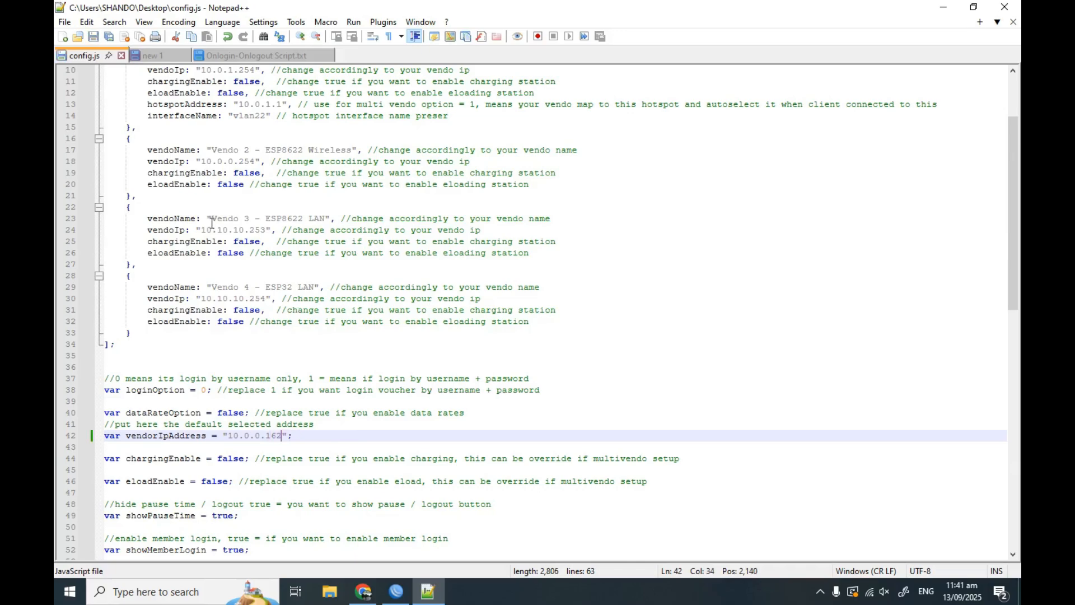
click(65, 22)
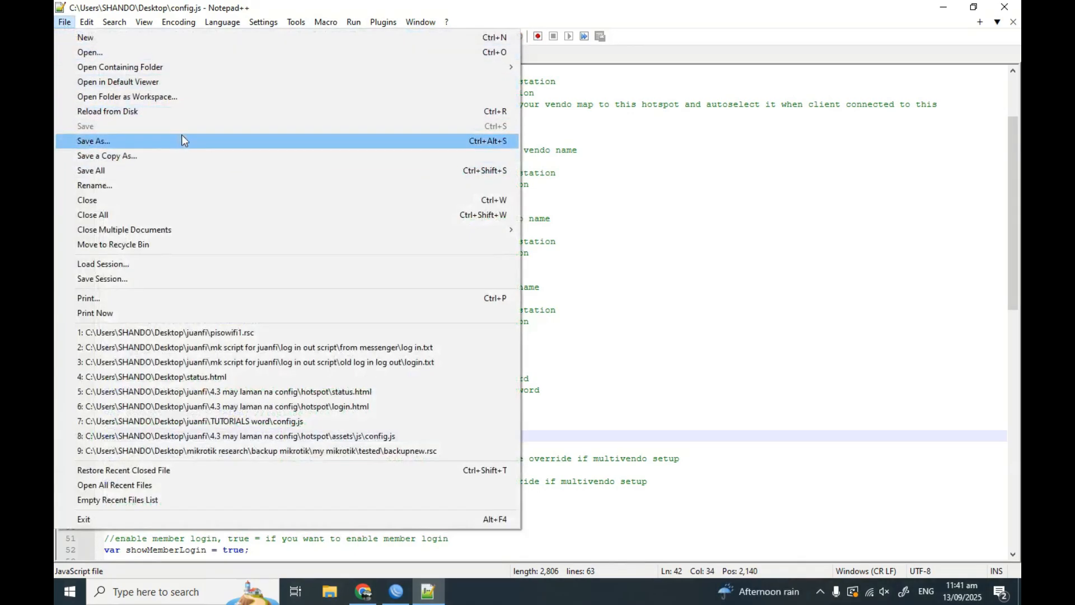
click(625, 233)
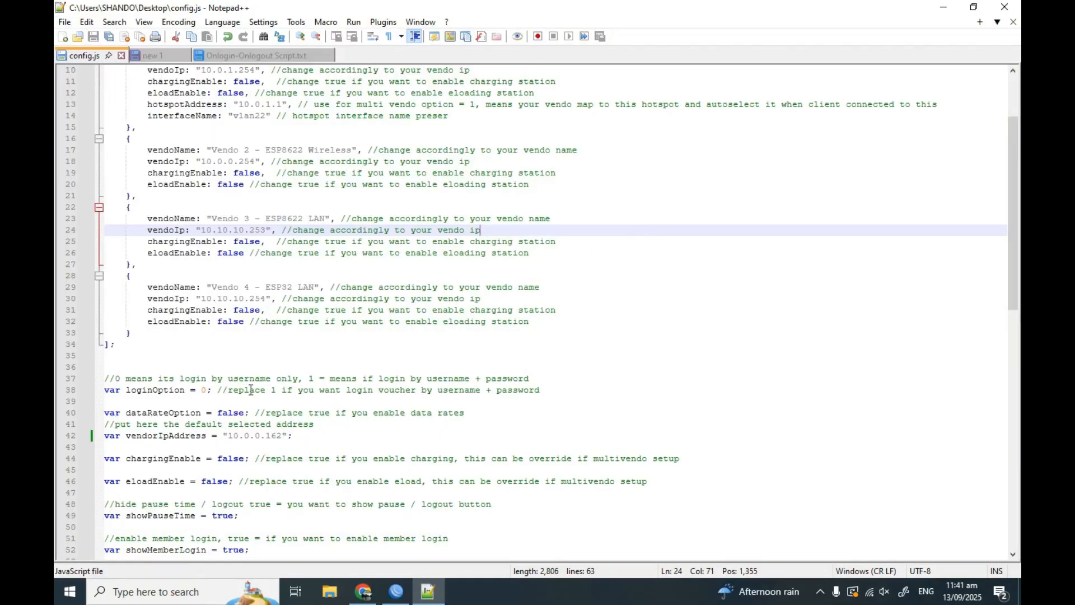
scroll(254, 402, up, 3)
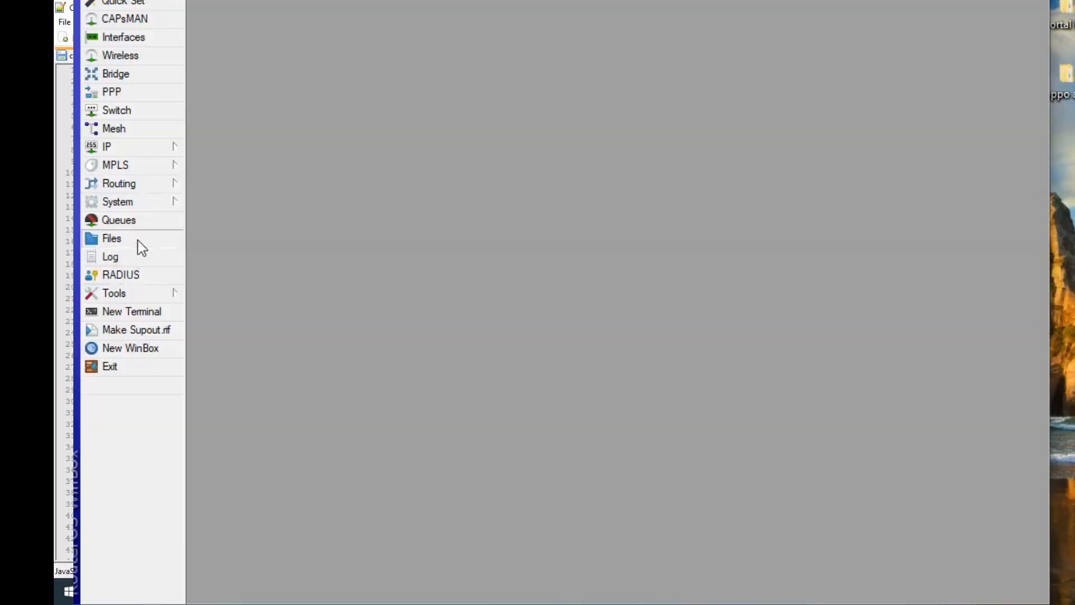
Copy the router's config.js to the desktop and open it in Notepad++
click(138, 240)
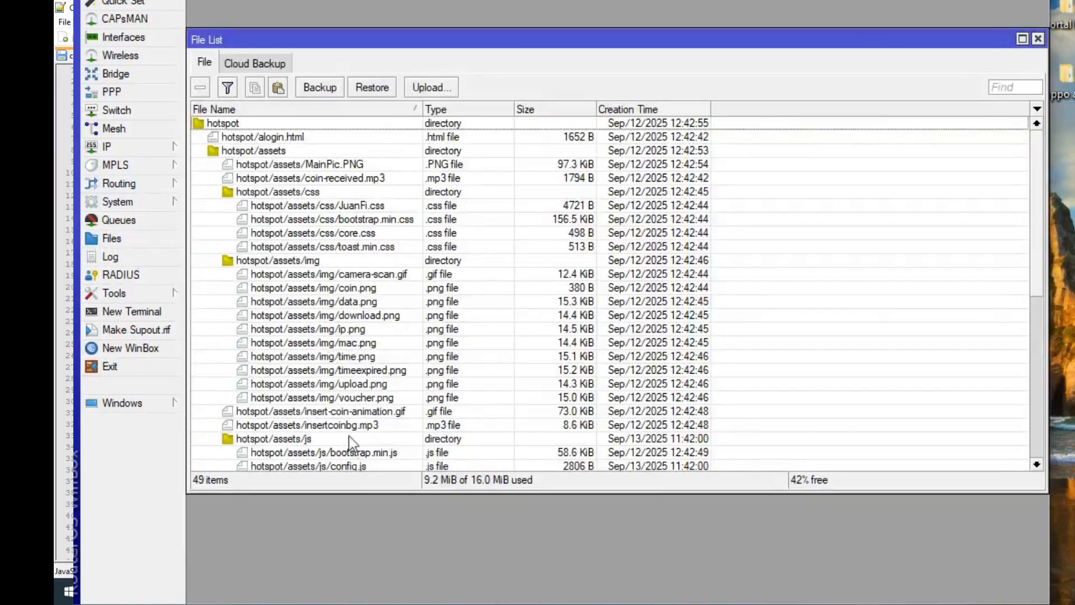
scroll(345, 428, down, 2)
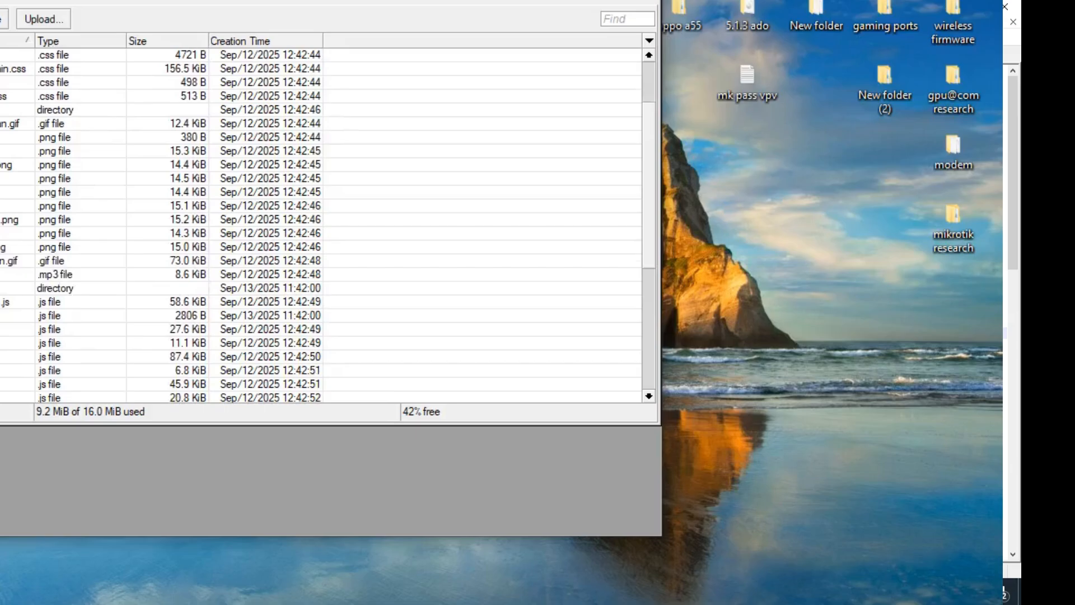
drag(235, 316, 820, 378)
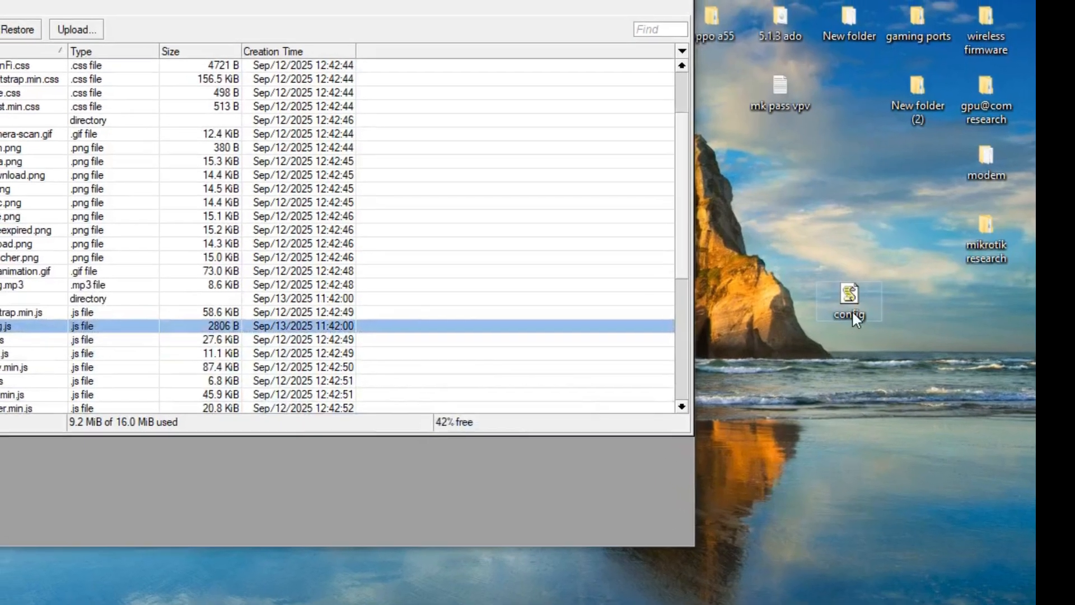
right_click(853, 313)
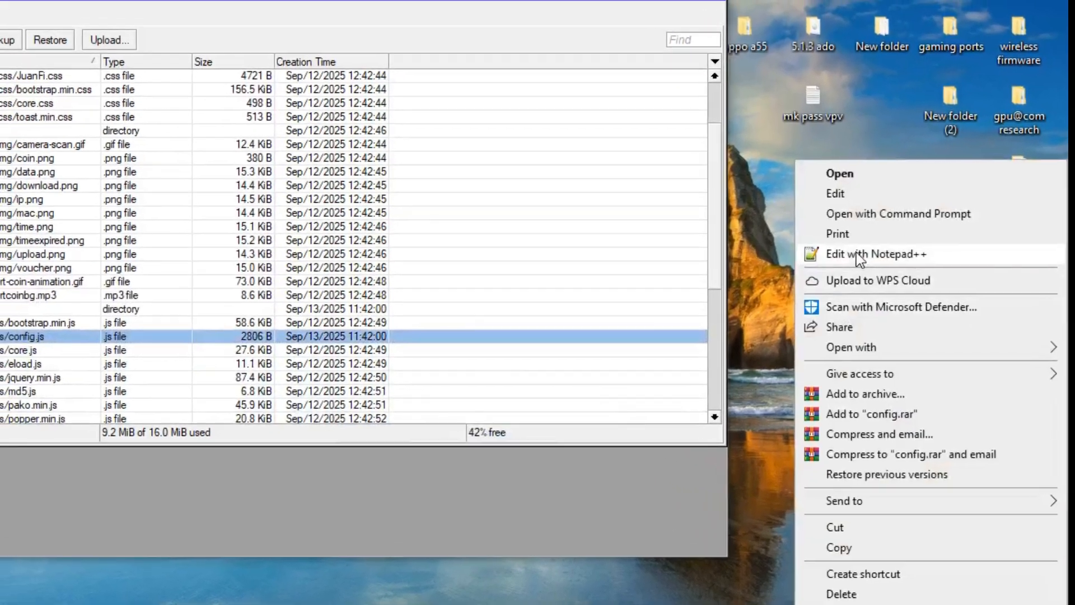
click(857, 254)
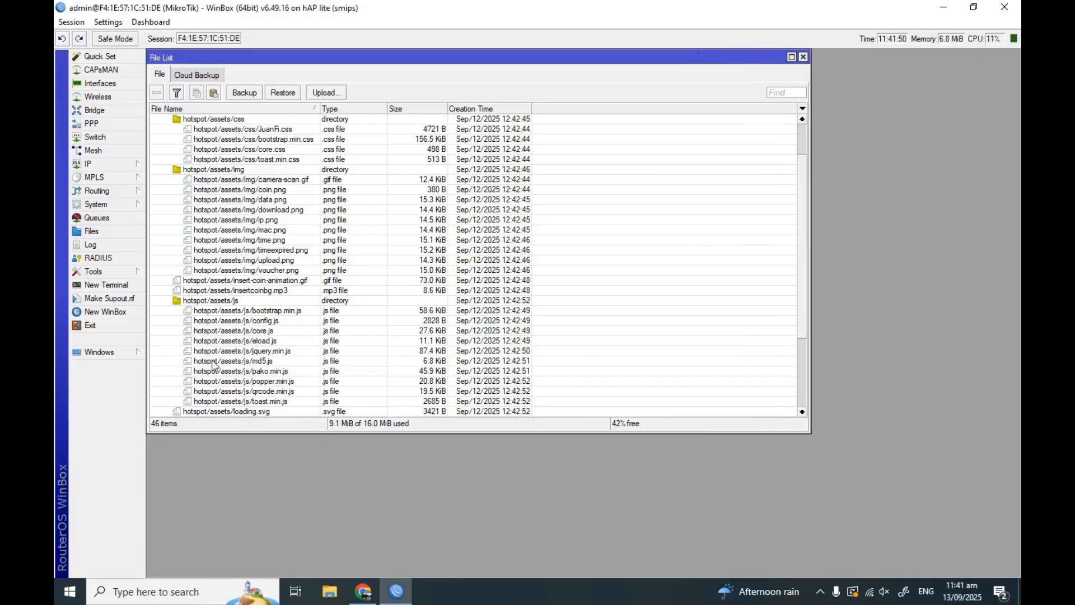
scroll(221, 363, down, 1)
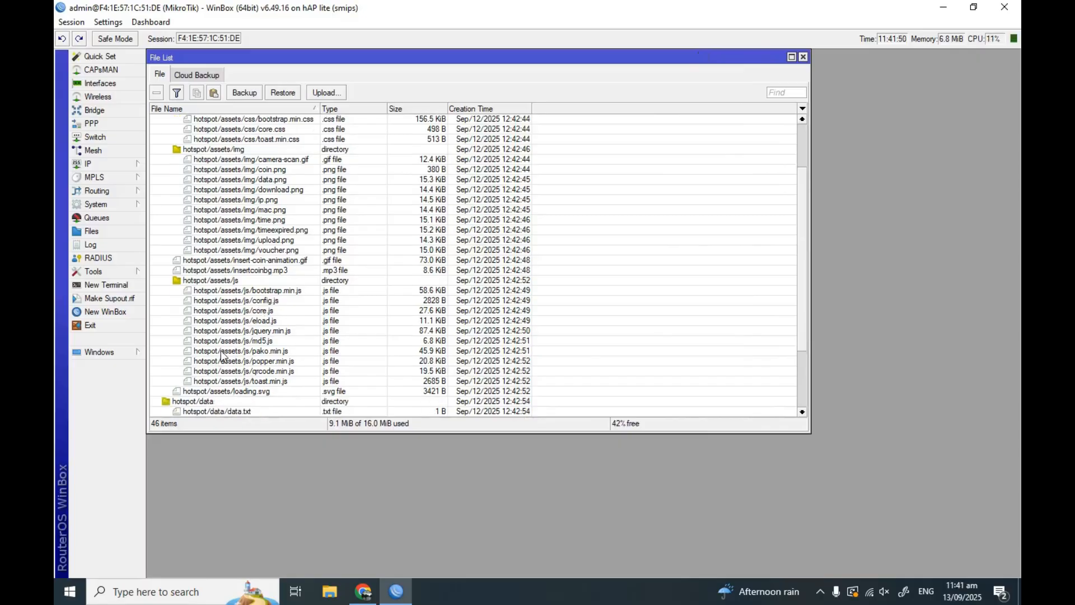
Delete the old hotspot/assets/js/config.js, upload the edited one, and close File List
click(265, 303)
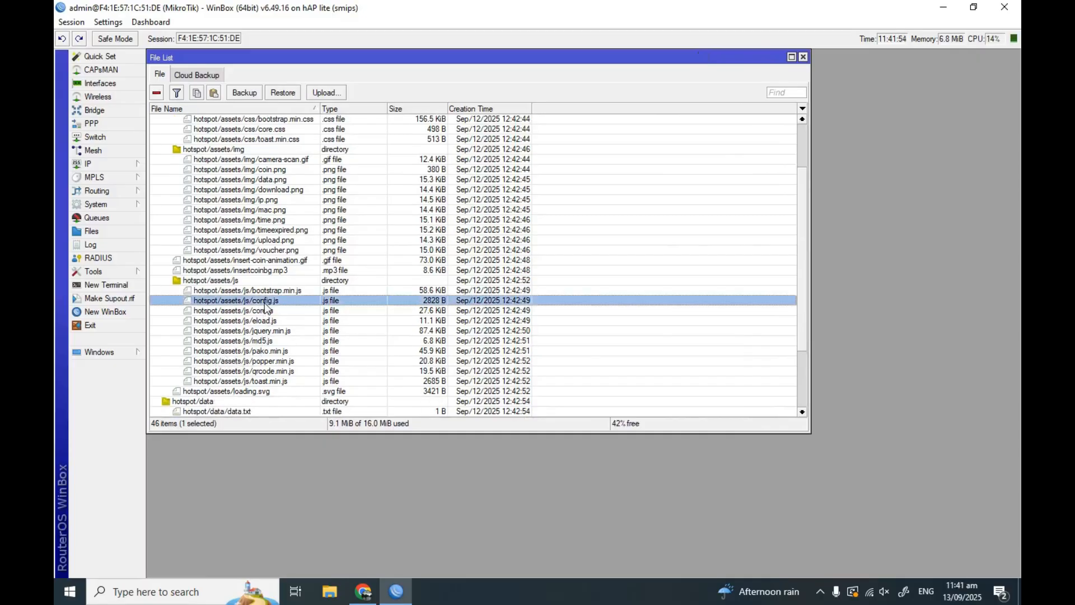
click(157, 94)
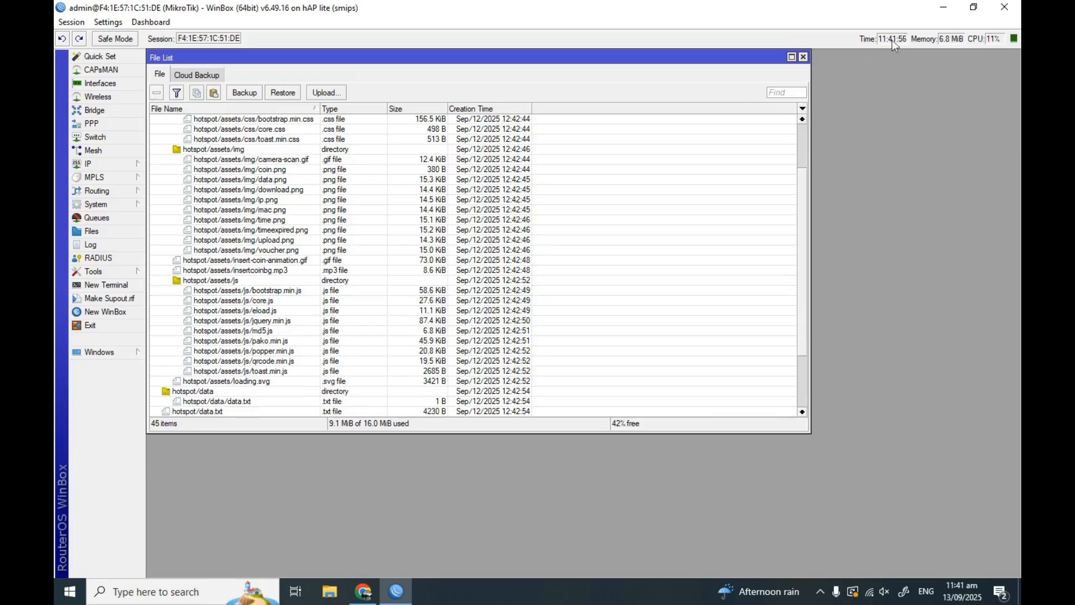
click(974, 7)
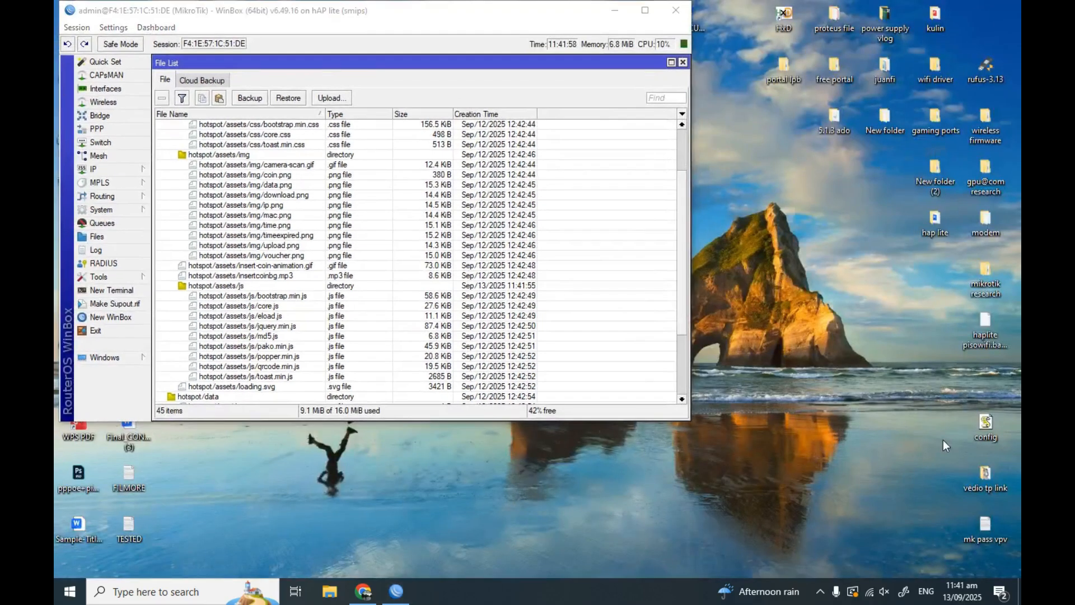
drag(987, 427, 364, 341)
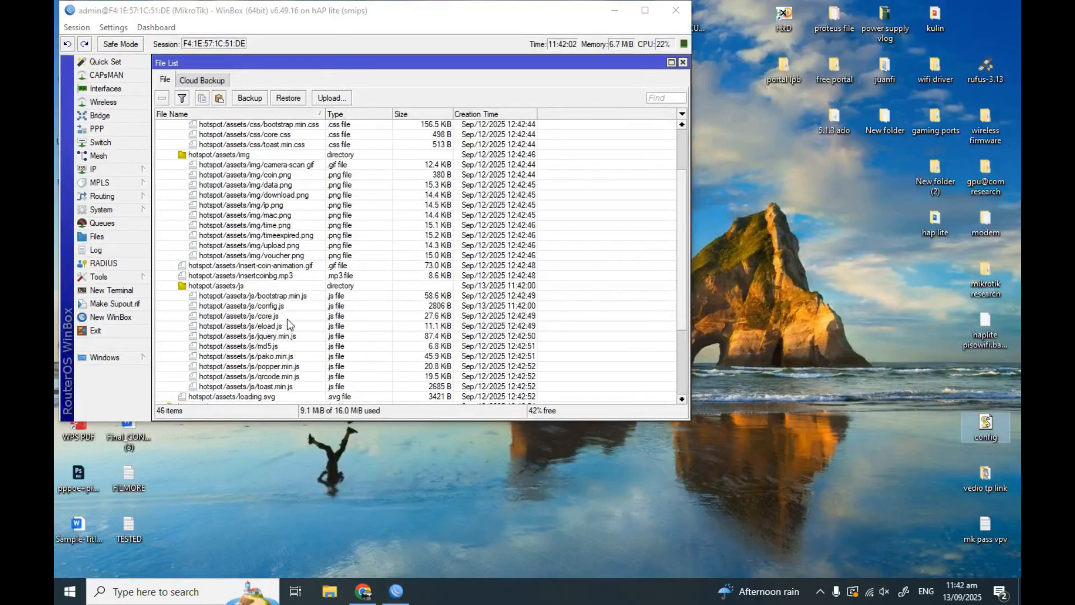
click(683, 64)
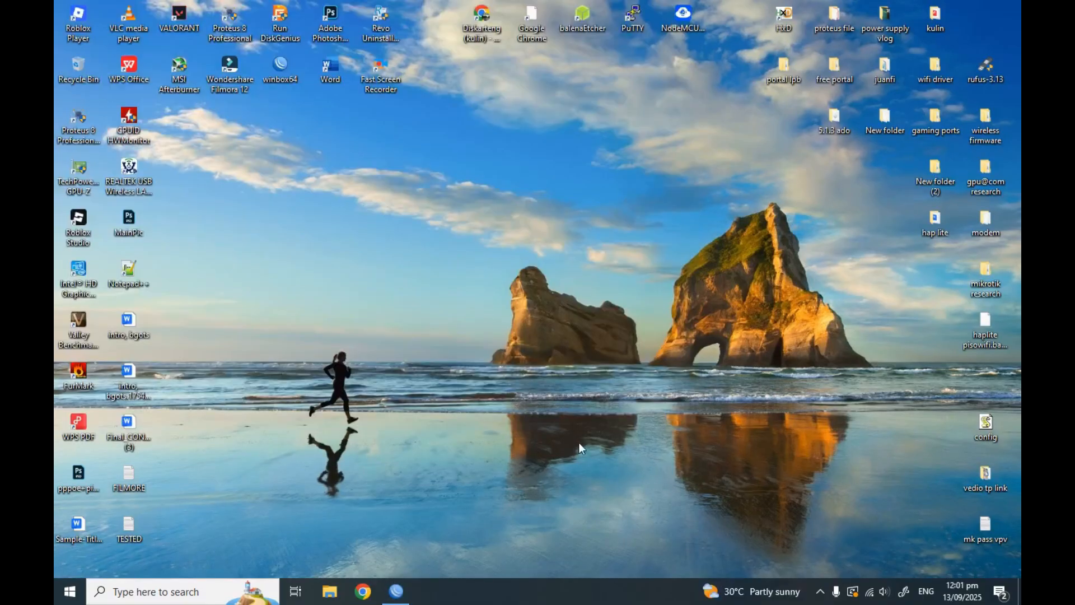
Start a new mangle rule under IP > Firewall
click(396, 591)
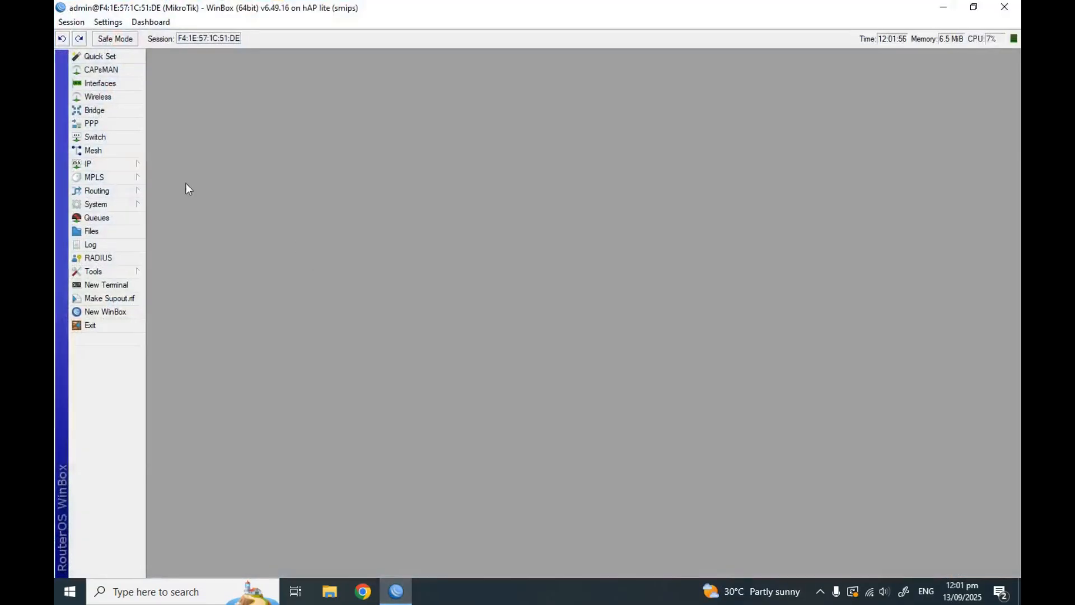
click(104, 168)
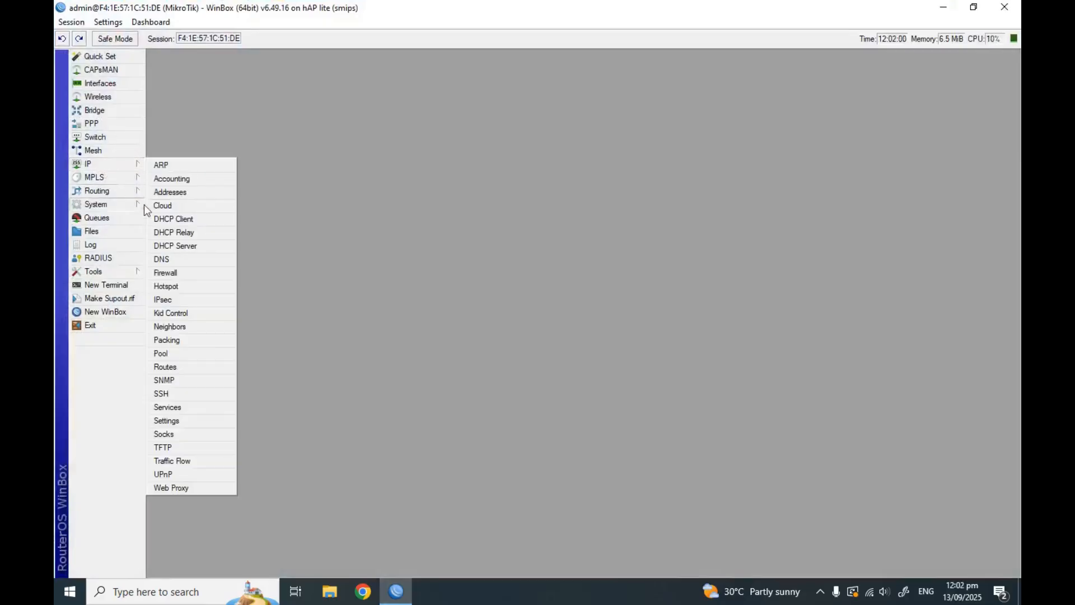
click(223, 272)
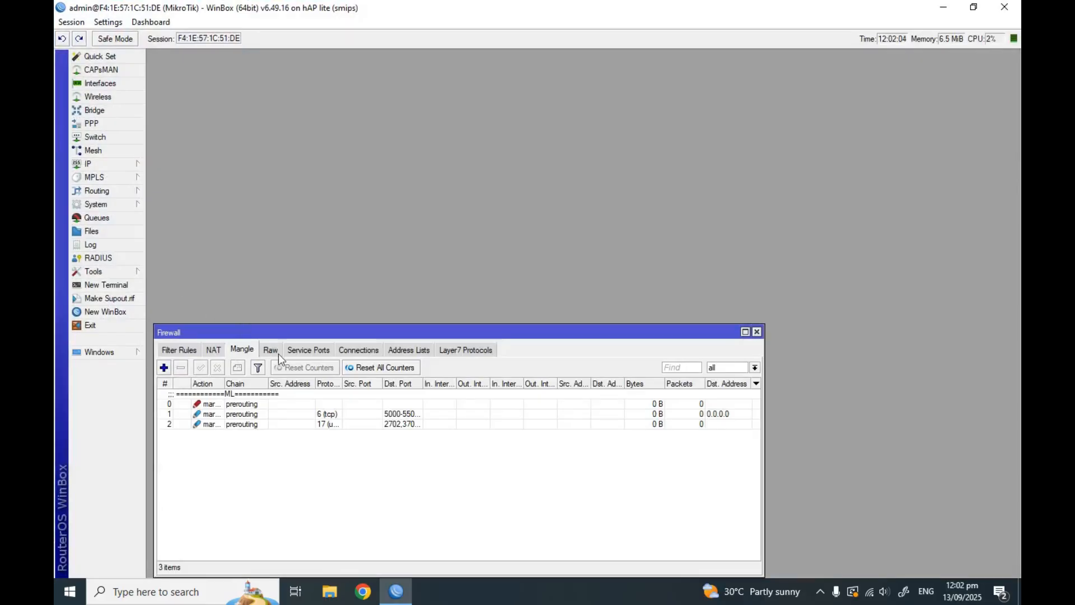
click(164, 368)
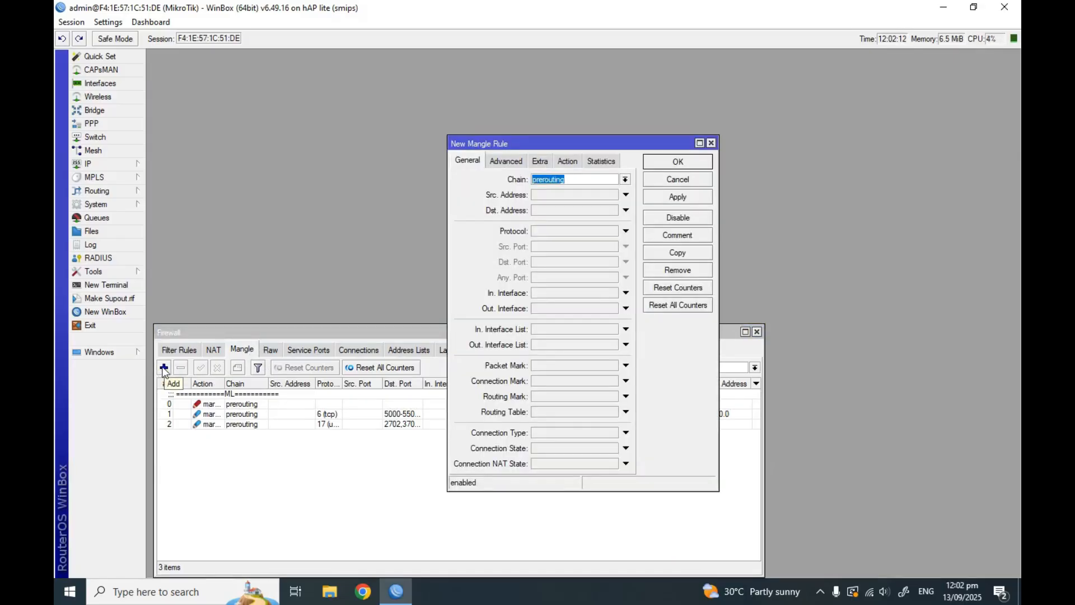
Set the rule's chain to postrouting and Out. Interface to bridge1-Hotspot
click(625, 179)
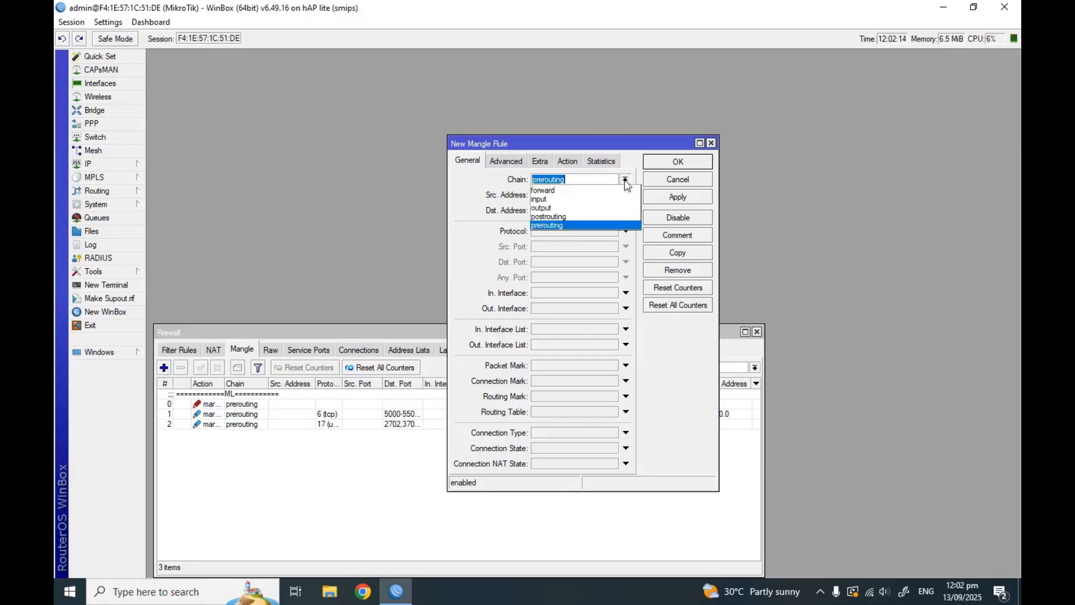
click(580, 217)
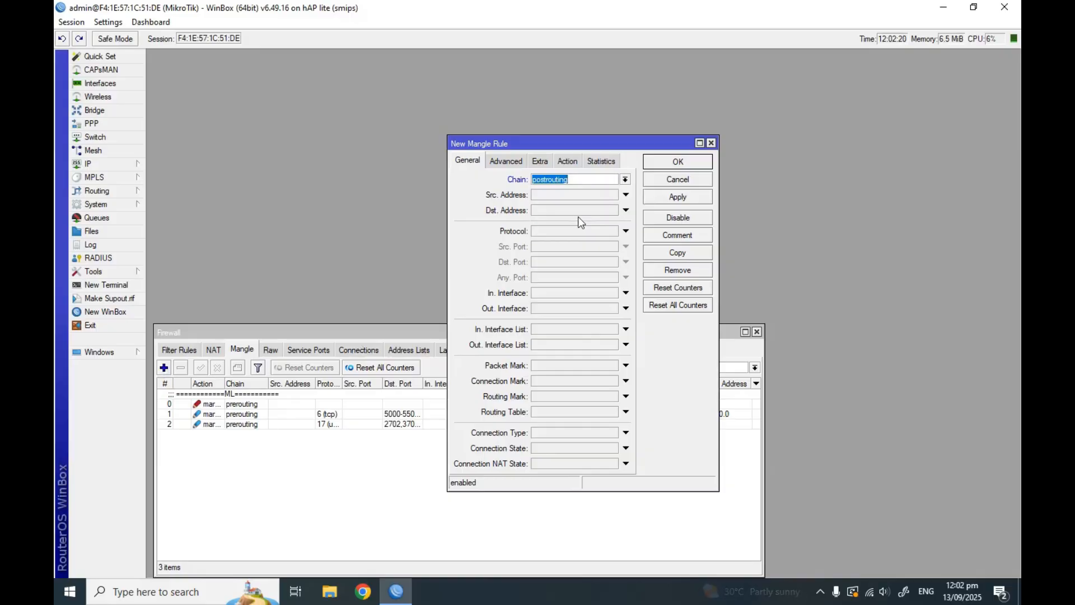
click(542, 308)
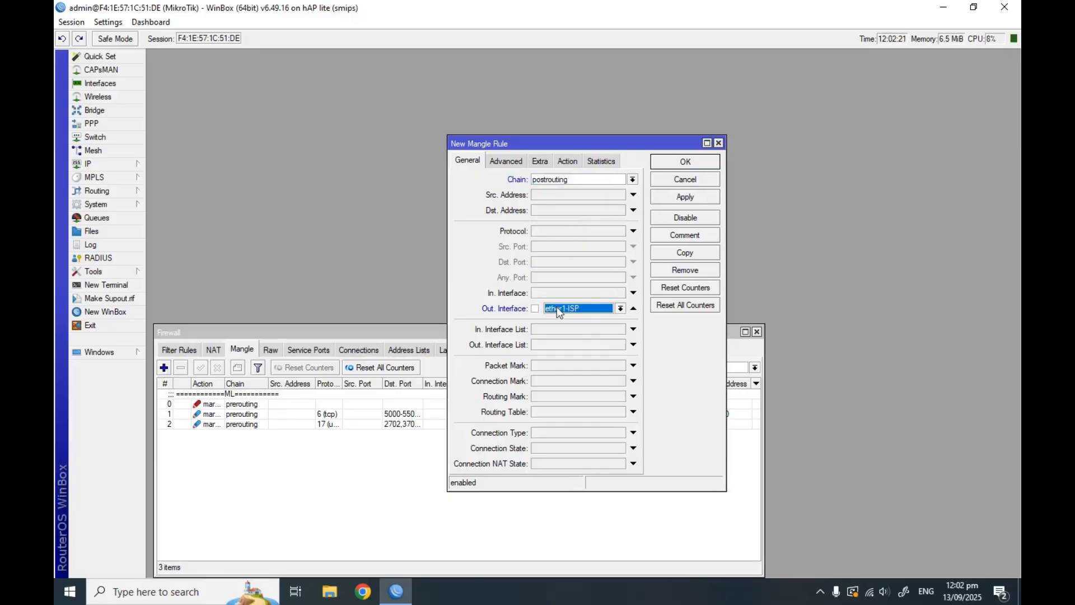
click(621, 309)
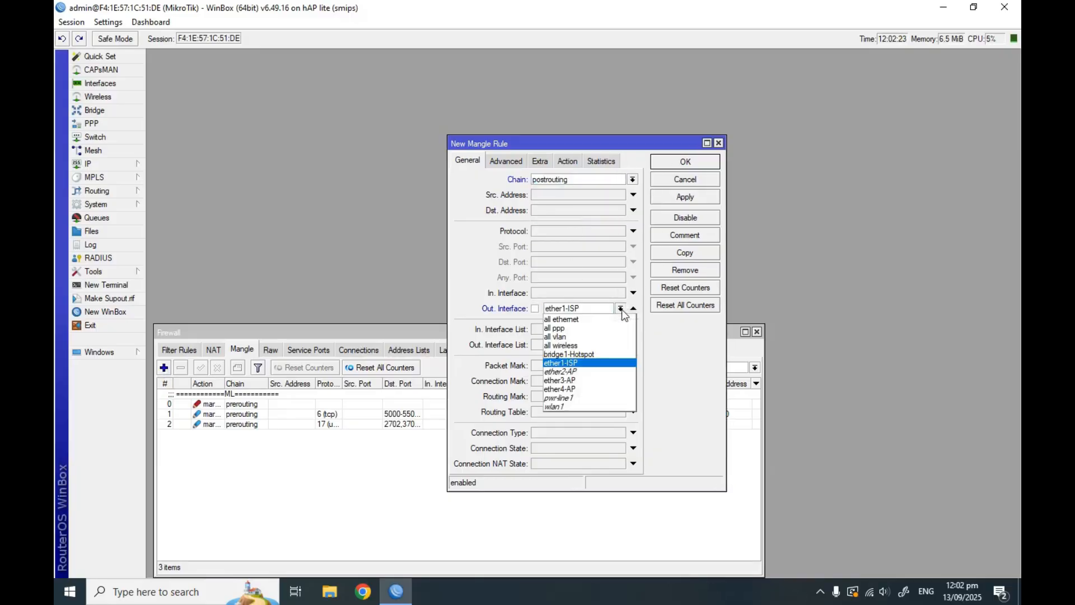
click(605, 354)
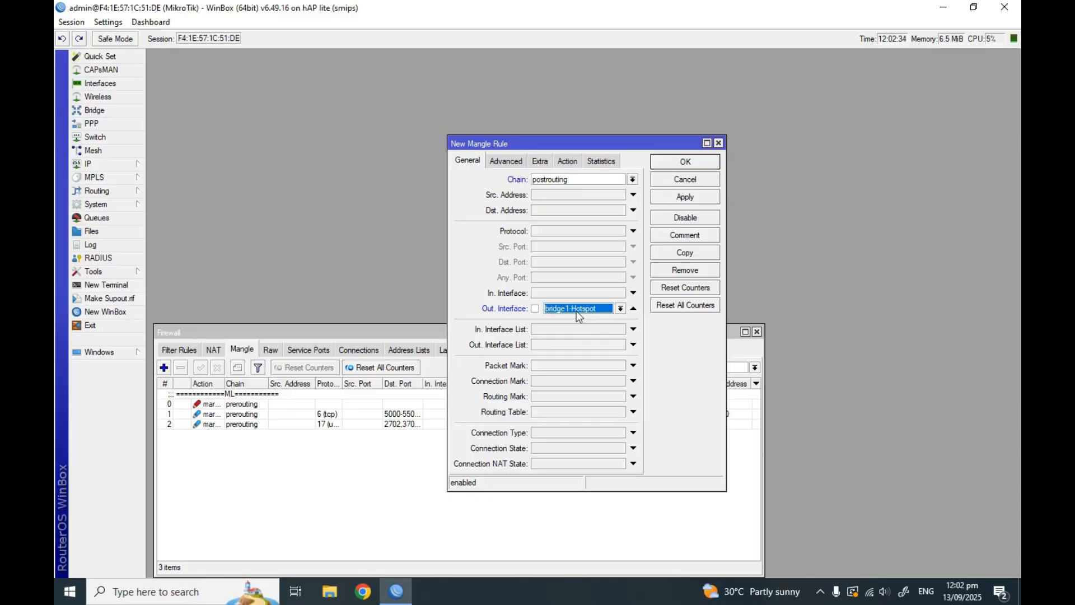
Set the rule's action to change TTL with New TTL 1
click(567, 163)
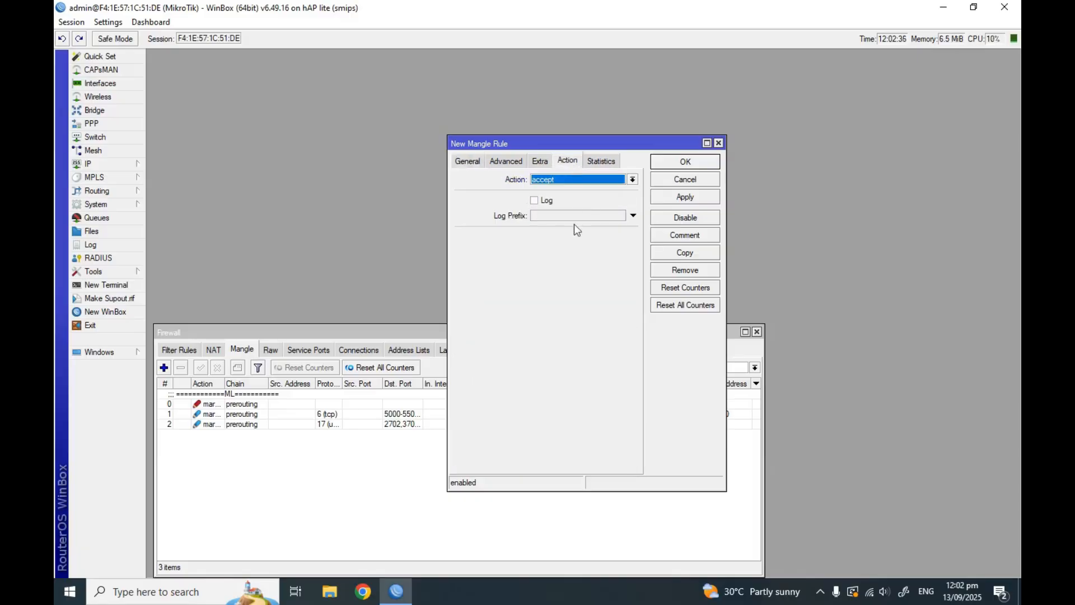
click(632, 180)
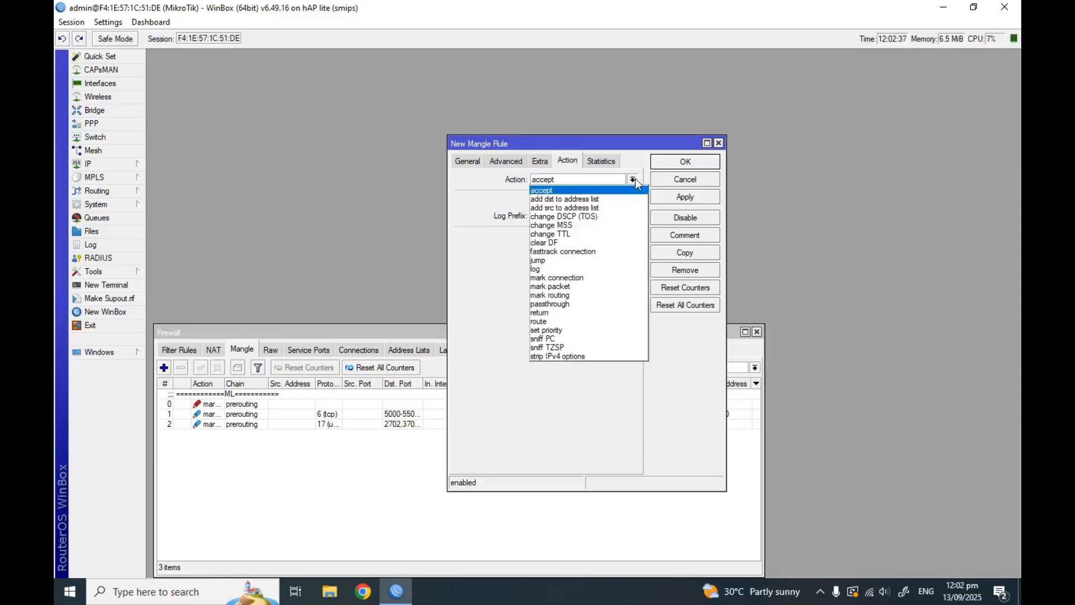
click(581, 242)
click(633, 180)
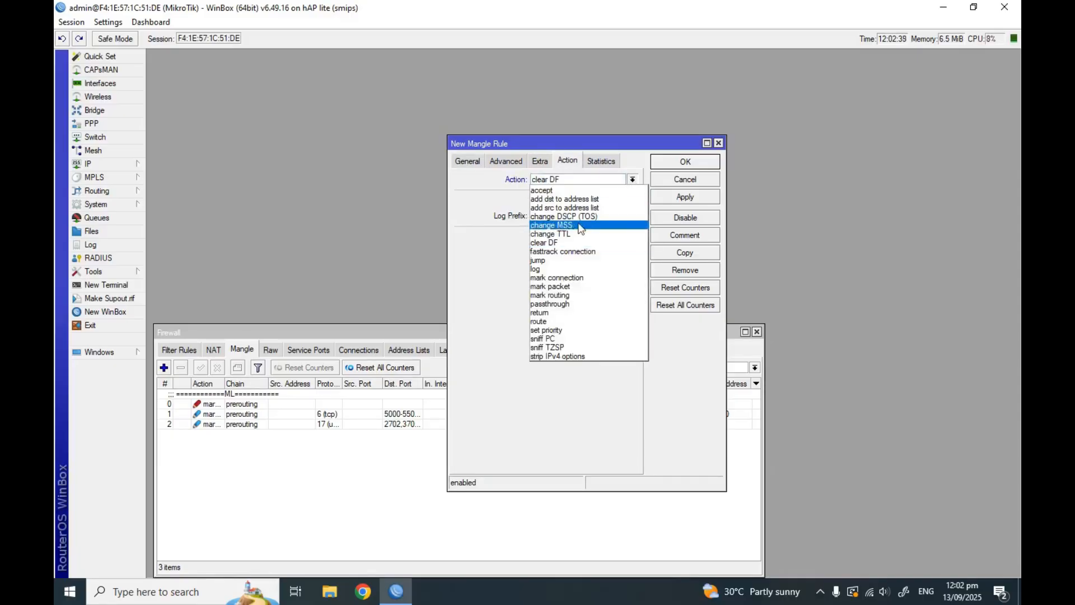
click(567, 233)
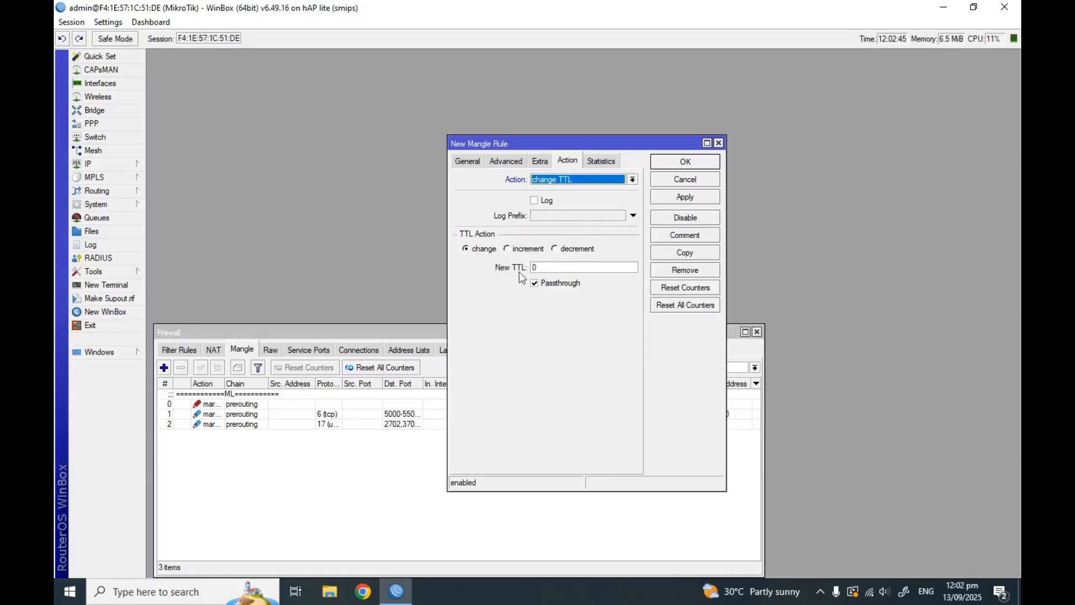
click(554, 265)
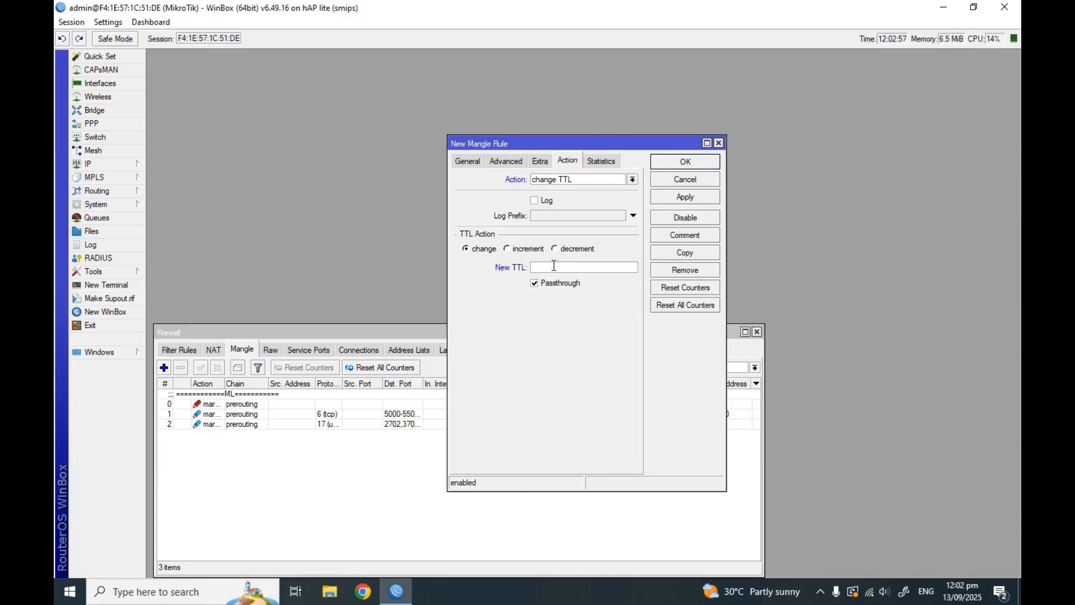
text(1)
Comment the rule 'anti hotspot' and save it to the Mangle list
click(683, 237)
text(anti hotspot)
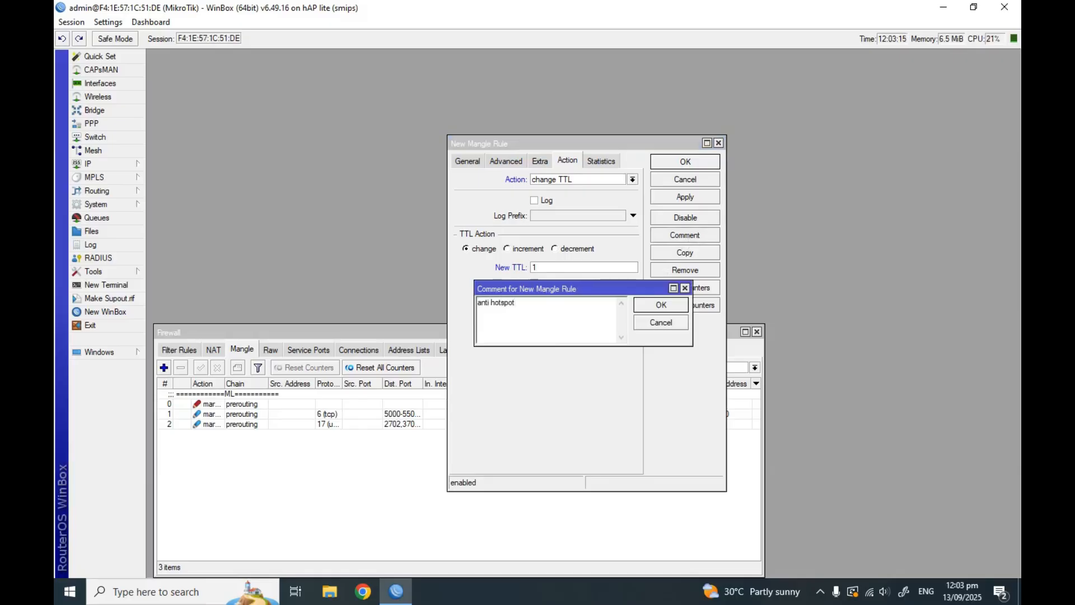
click(671, 307)
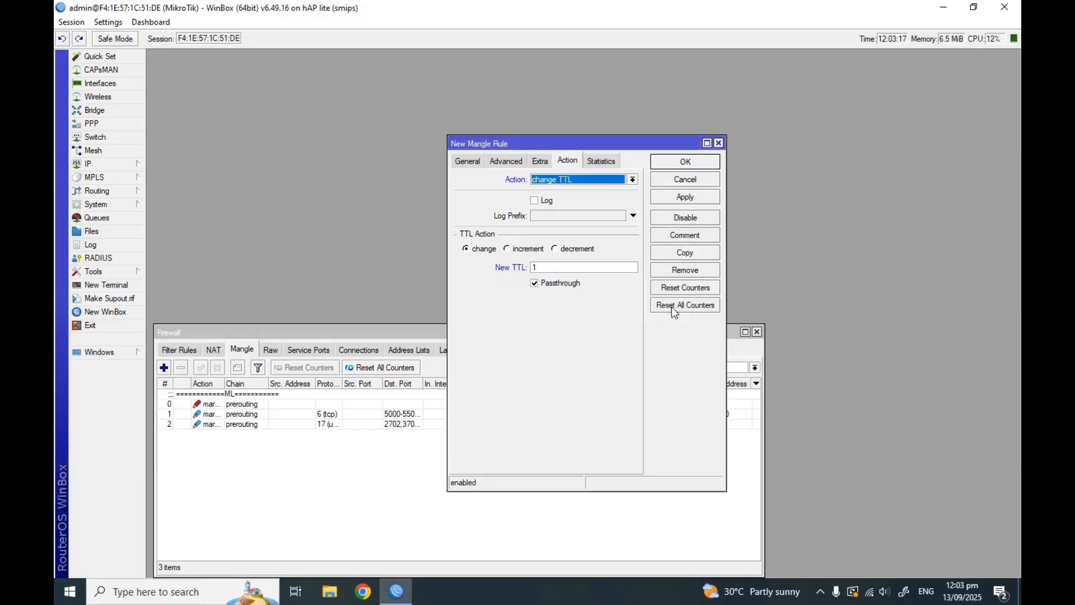
click(683, 199)
click(685, 162)
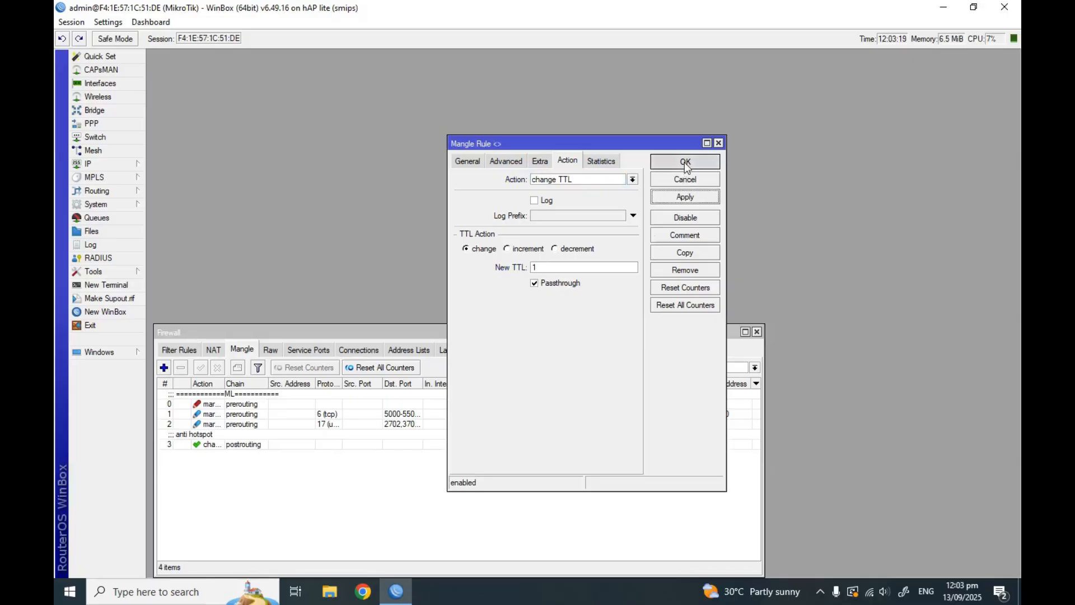
click(232, 446)
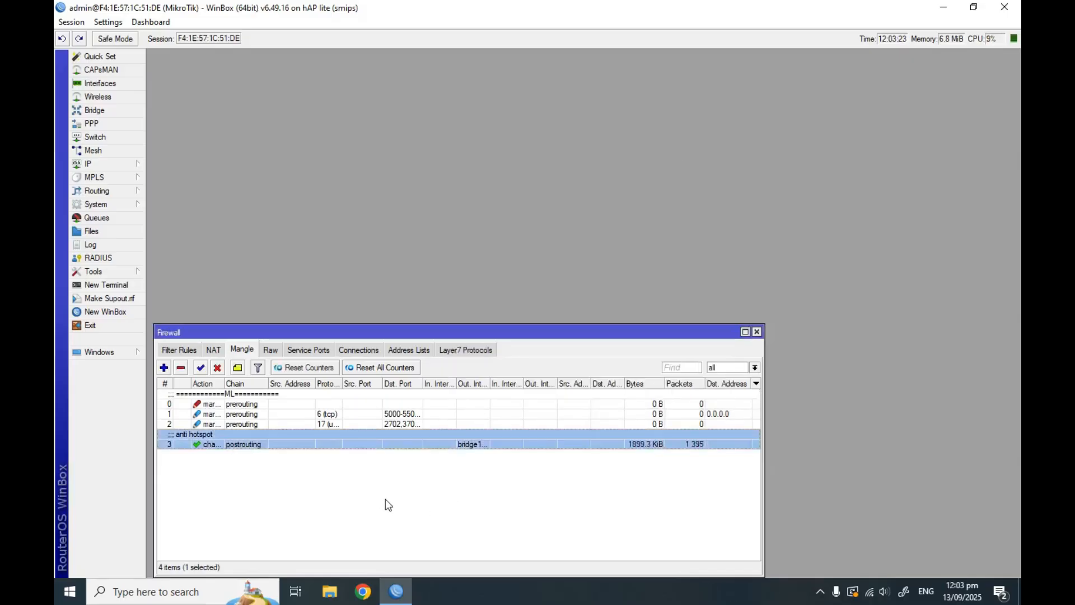
Verify rule 3's postrouting chain, bridge1-Hotspot interface and TTL action, then close Firewall
double_click(221, 443)
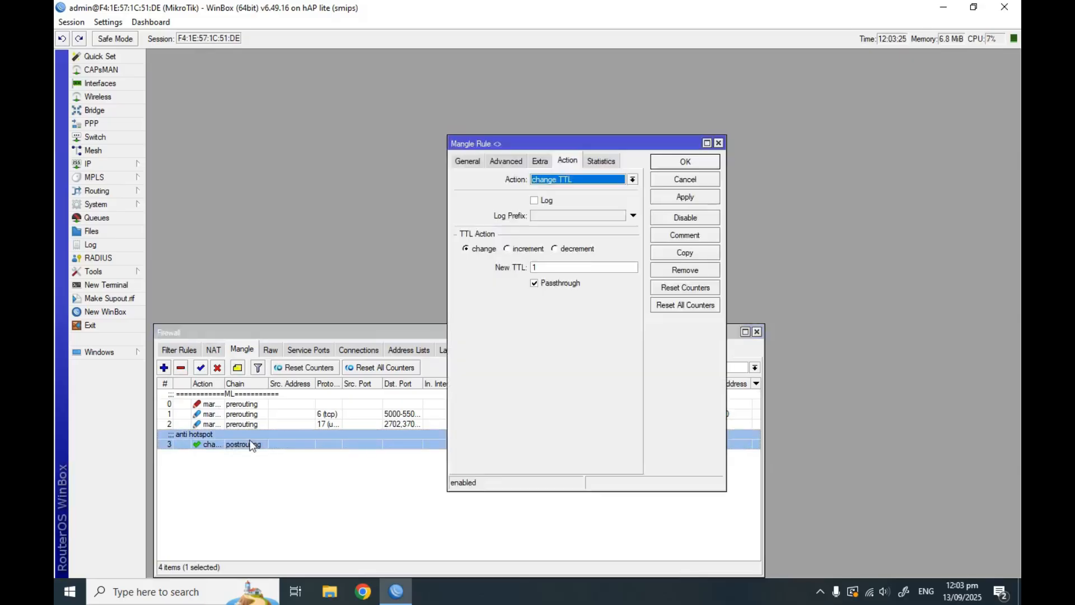
click(476, 163)
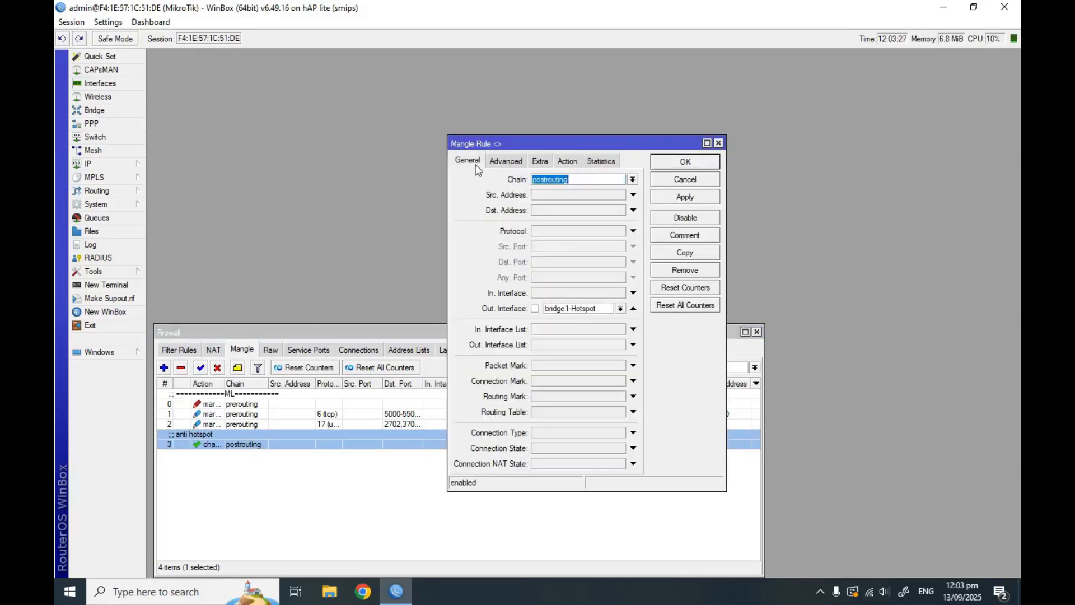
click(617, 179)
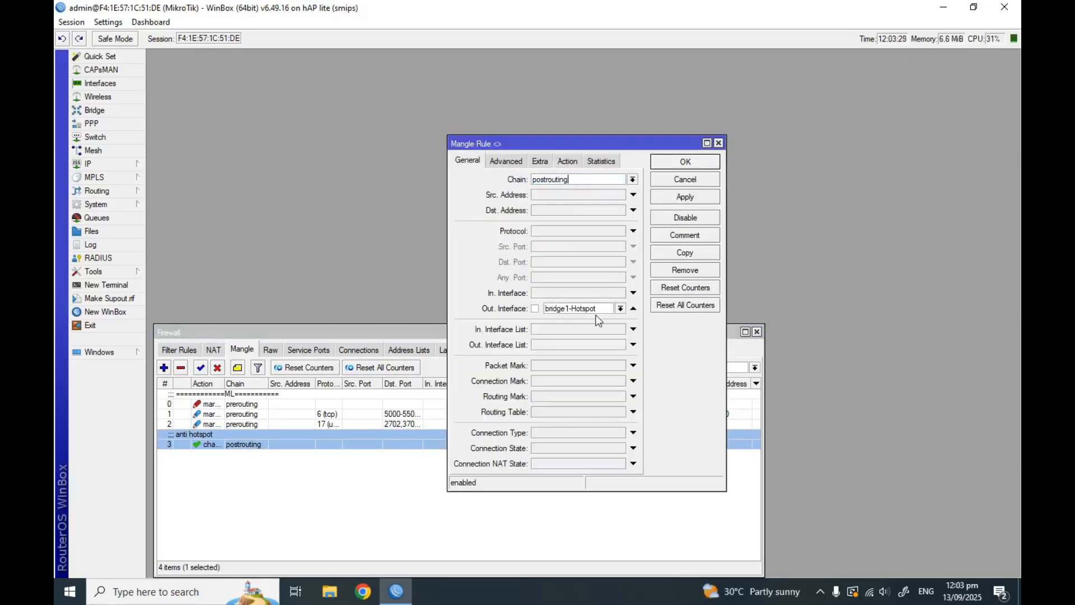
click(621, 308)
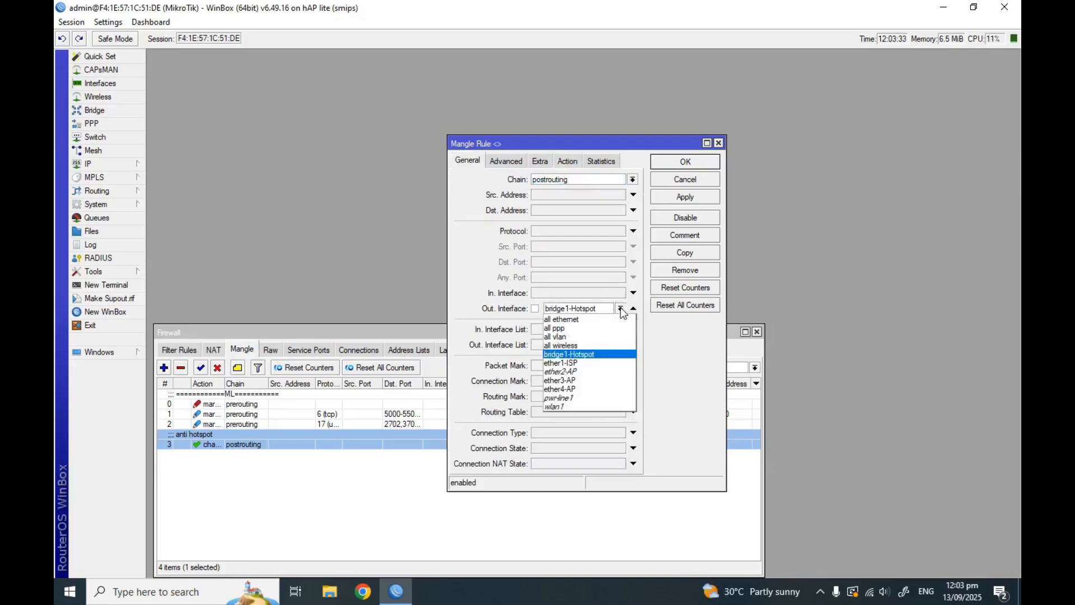
click(621, 309)
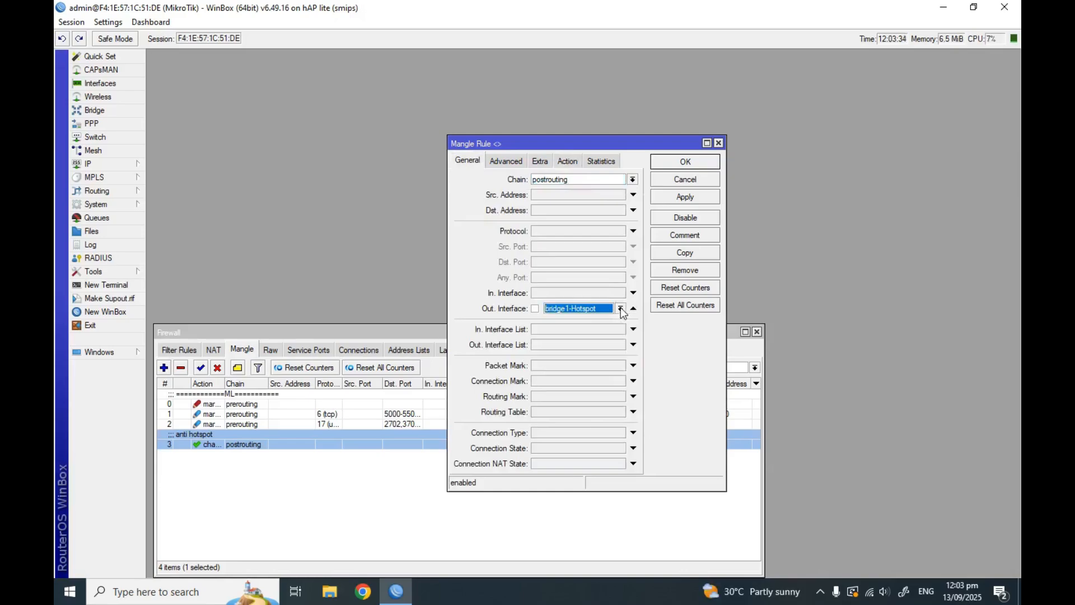
click(560, 164)
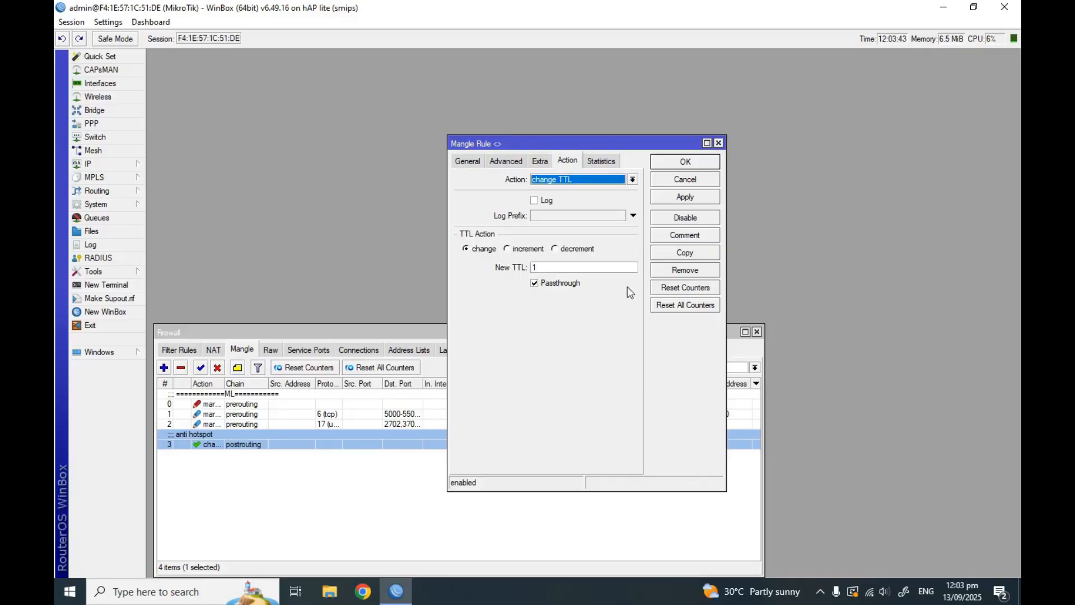
click(720, 144)
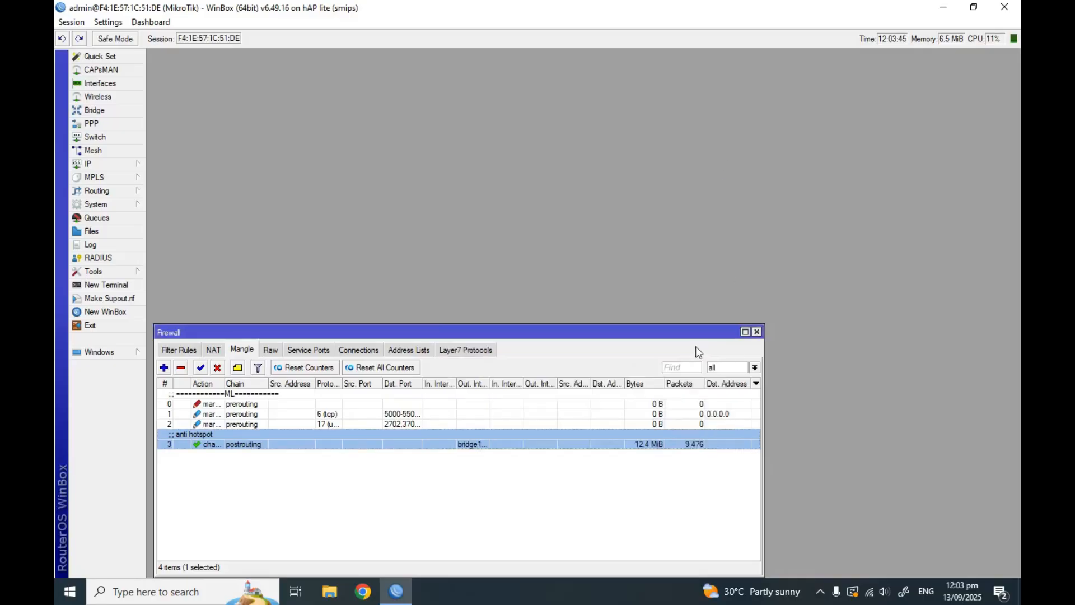
click(757, 331)
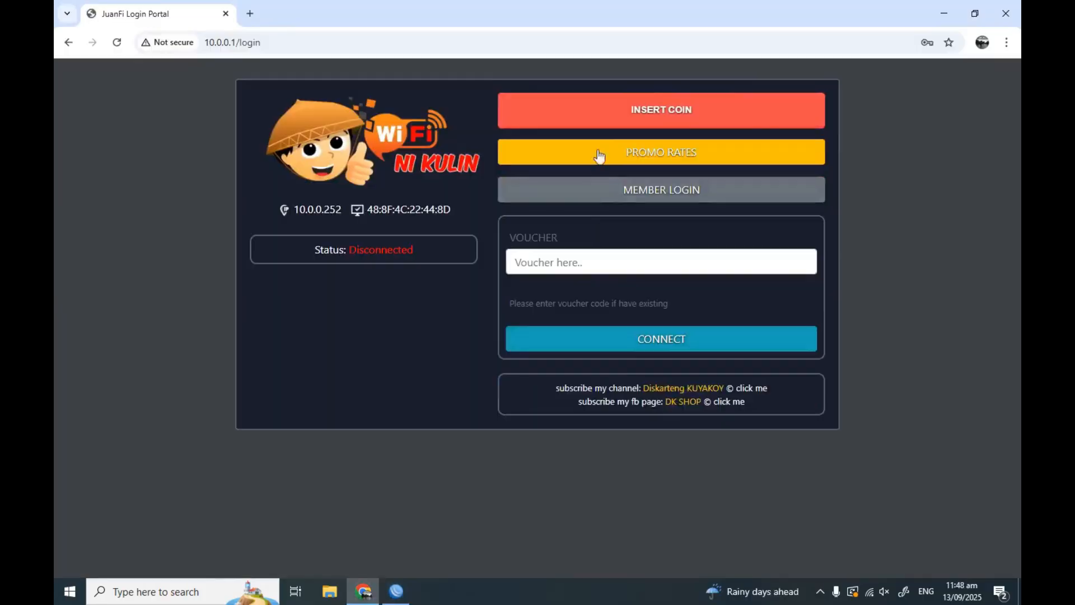
Insert 43.00 Php in coins for 8h 30m, unmute speakers, and log in with Done
click(598, 119)
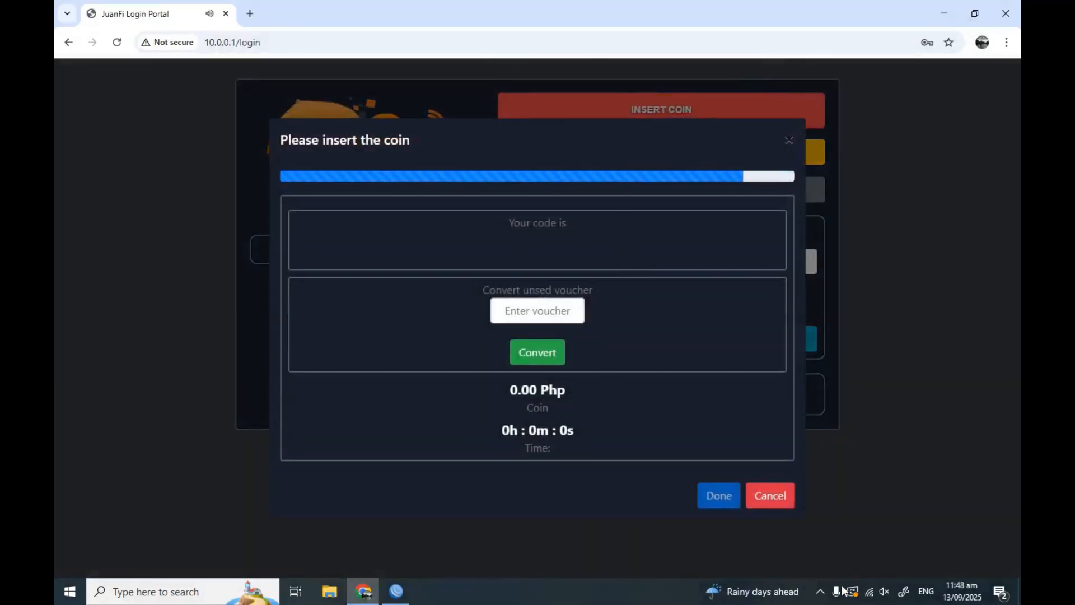
click(884, 591)
click(865, 558)
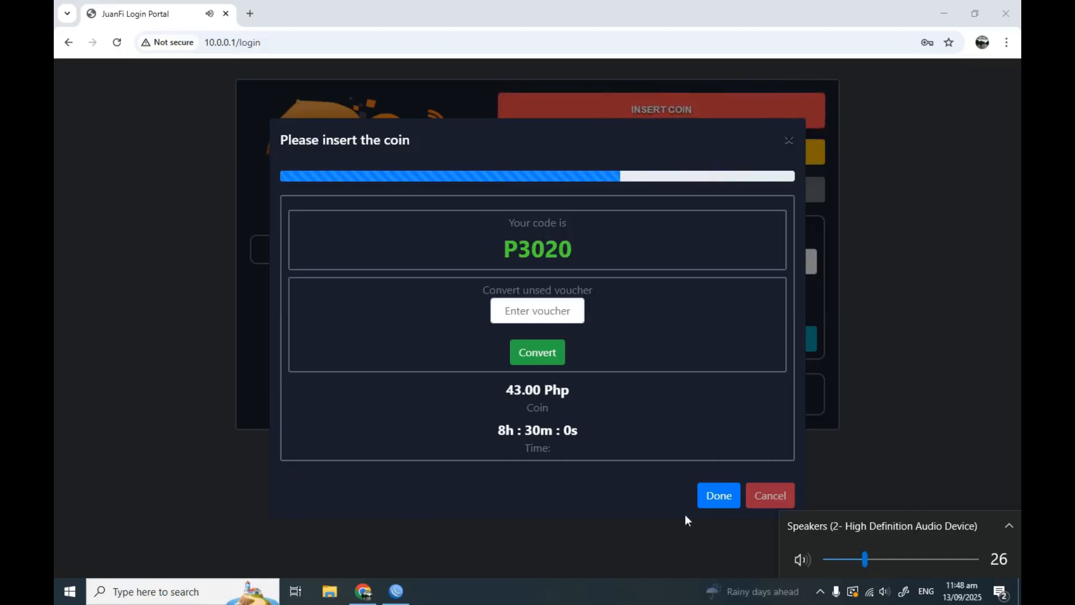
click(717, 506)
click(717, 504)
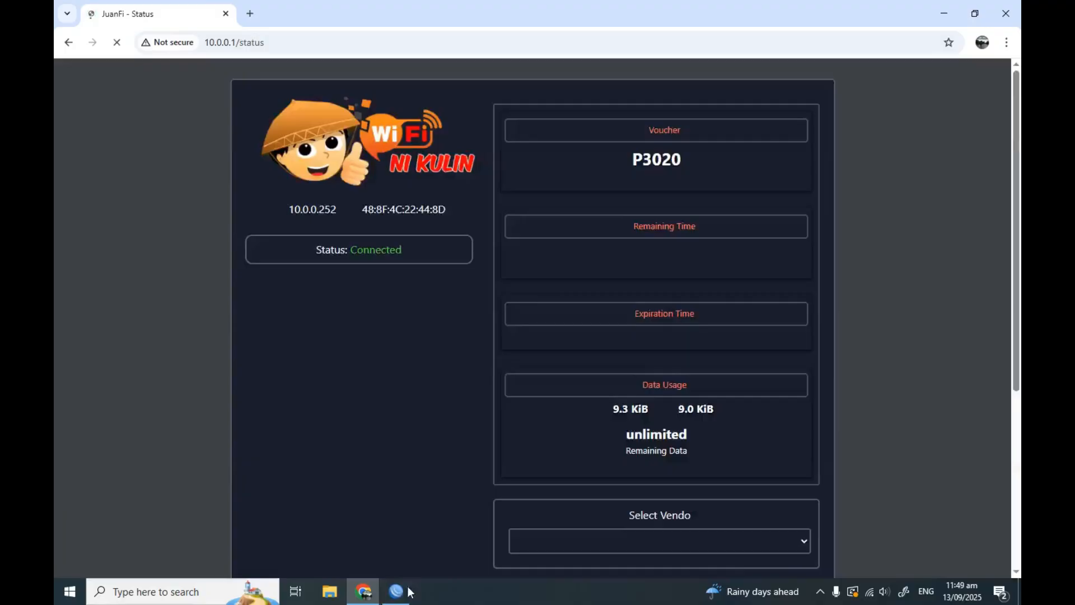
click(401, 593)
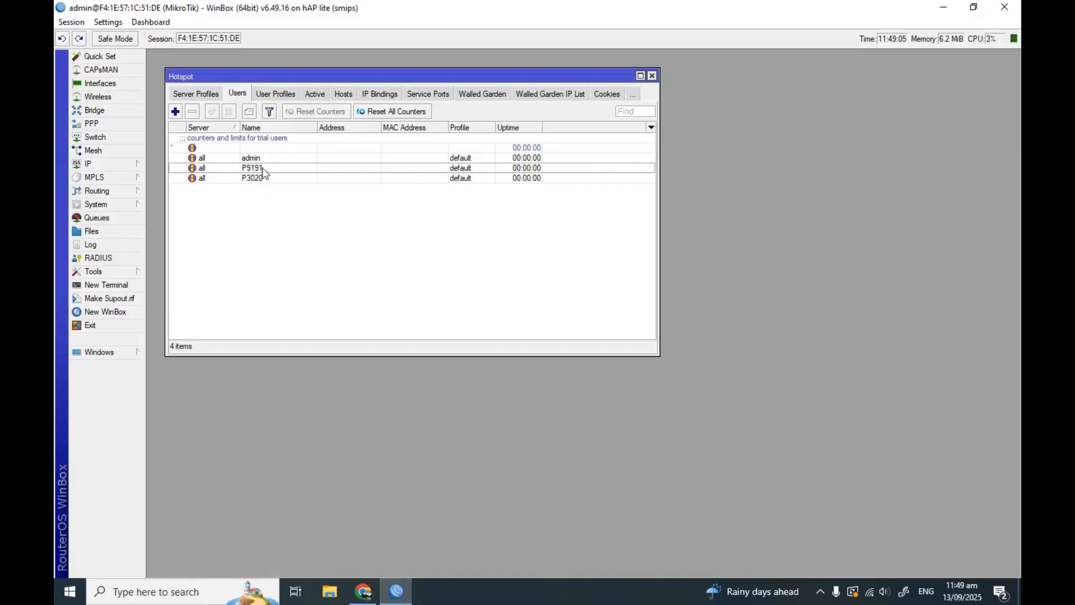
Check the Active tab for sessions from 10.0.0.161 and 10.0.0.252 on hotspot1
click(317, 95)
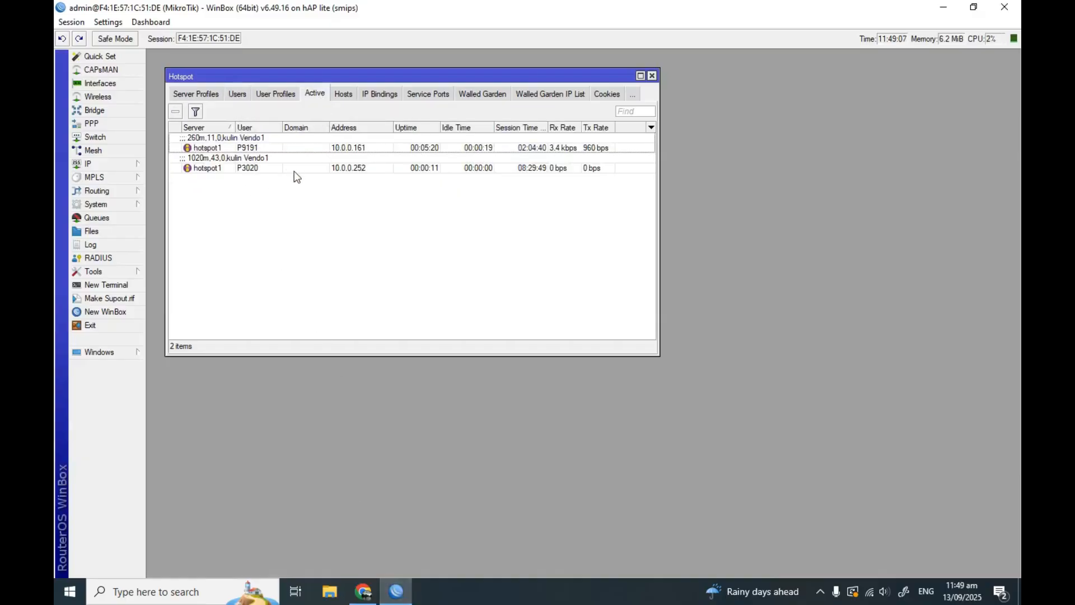
click(260, 169)
click(260, 148)
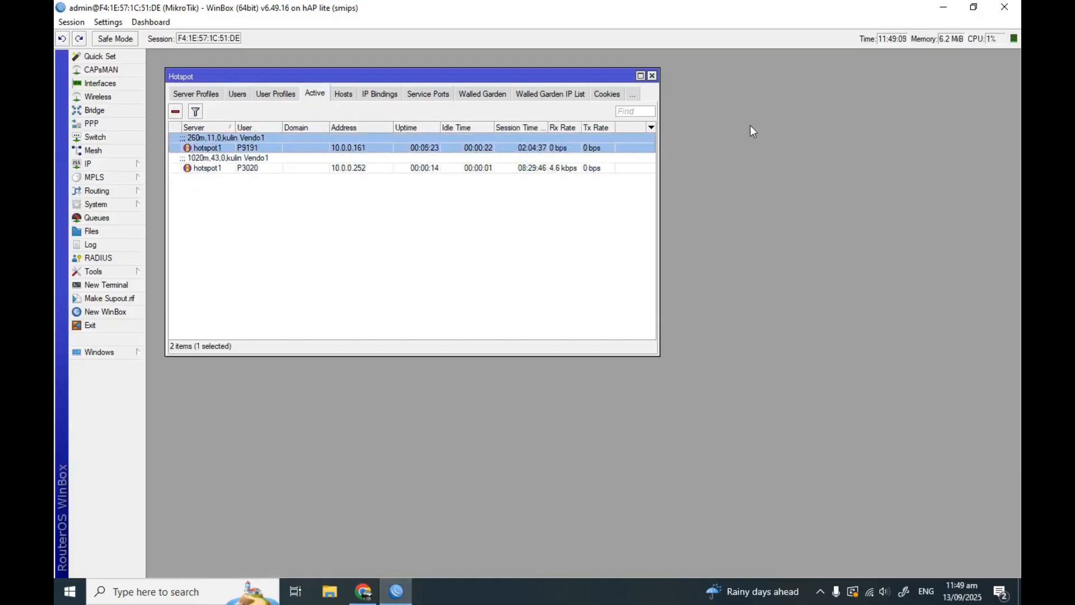